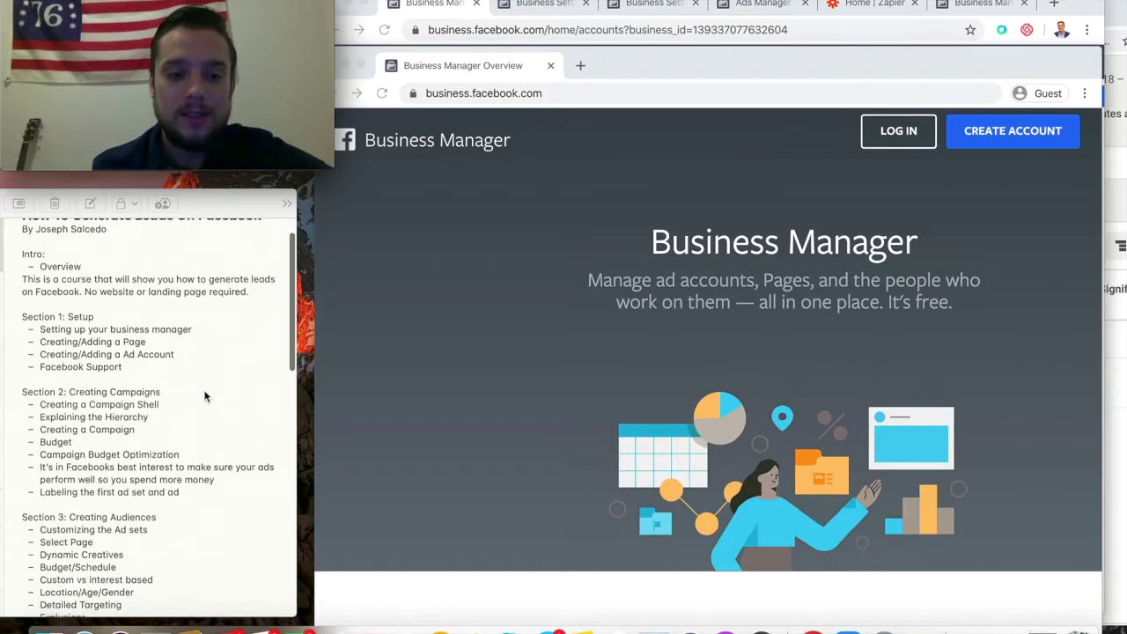
- Review the Facebook lead generation course outline from its beginning, then bring forward the Business Manager sign-up page
scroll(204, 397, "up", 5)
scroll(204, 396, "up", 2)
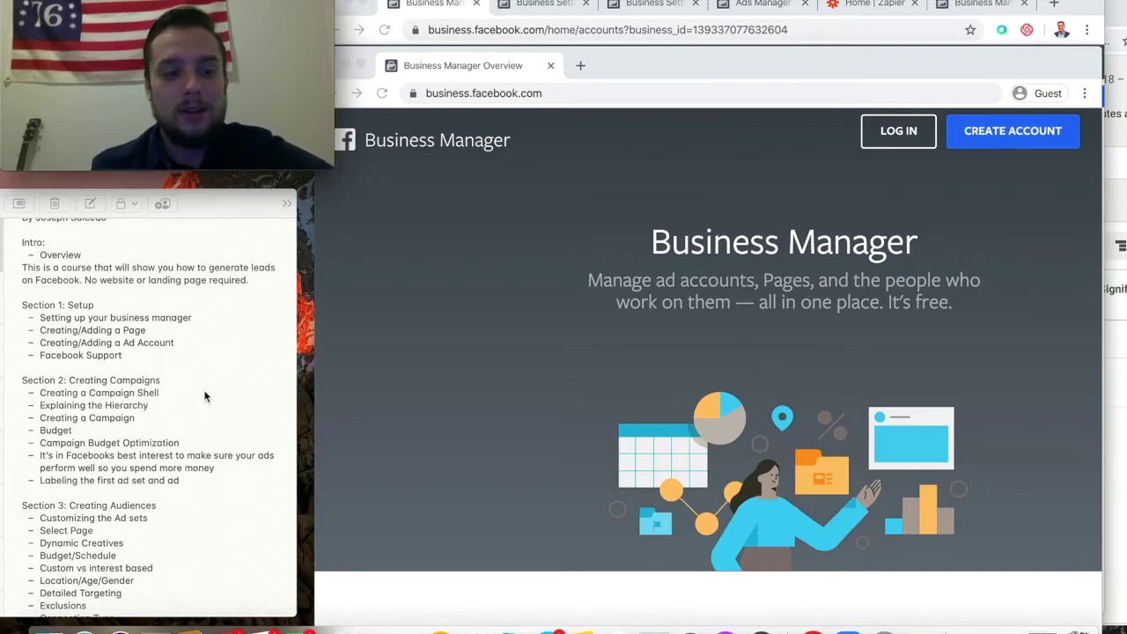
scroll(204, 396, "up", 3)
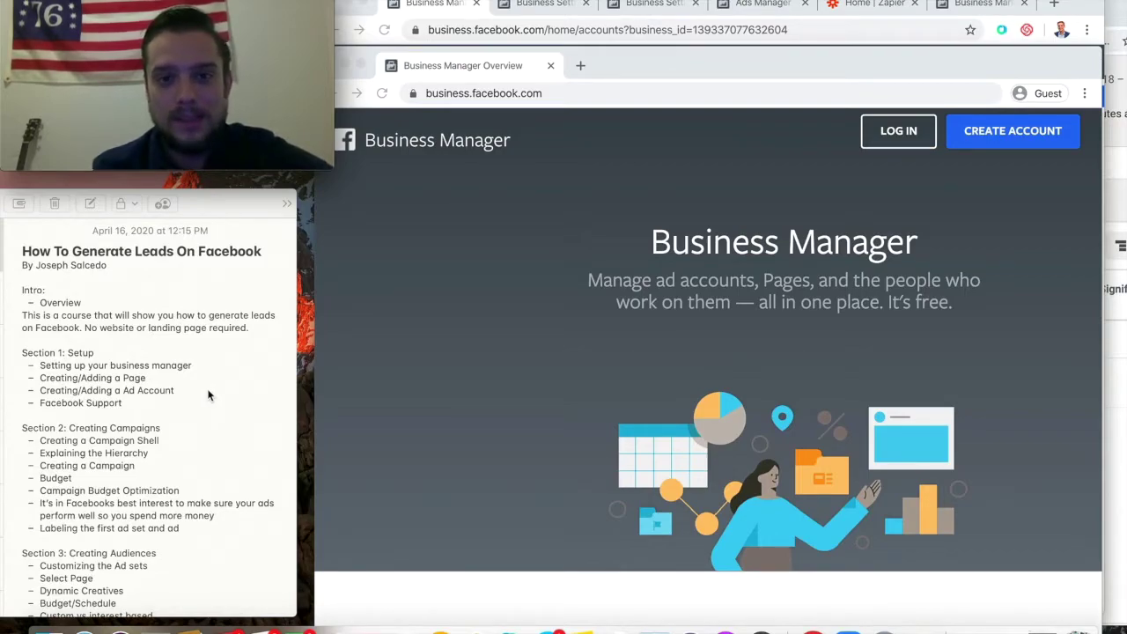
left_click(497, 187)
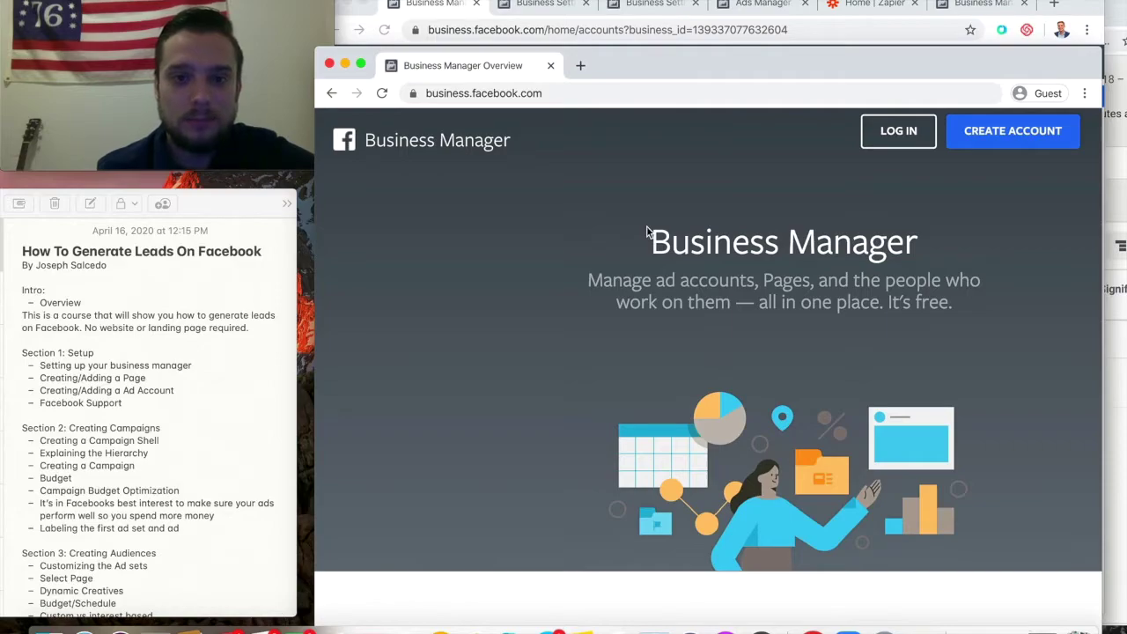
- Switch to the Targeted Leads Online Business Manager and open the Pages list in its Business Settings
left_click(1084, 14)
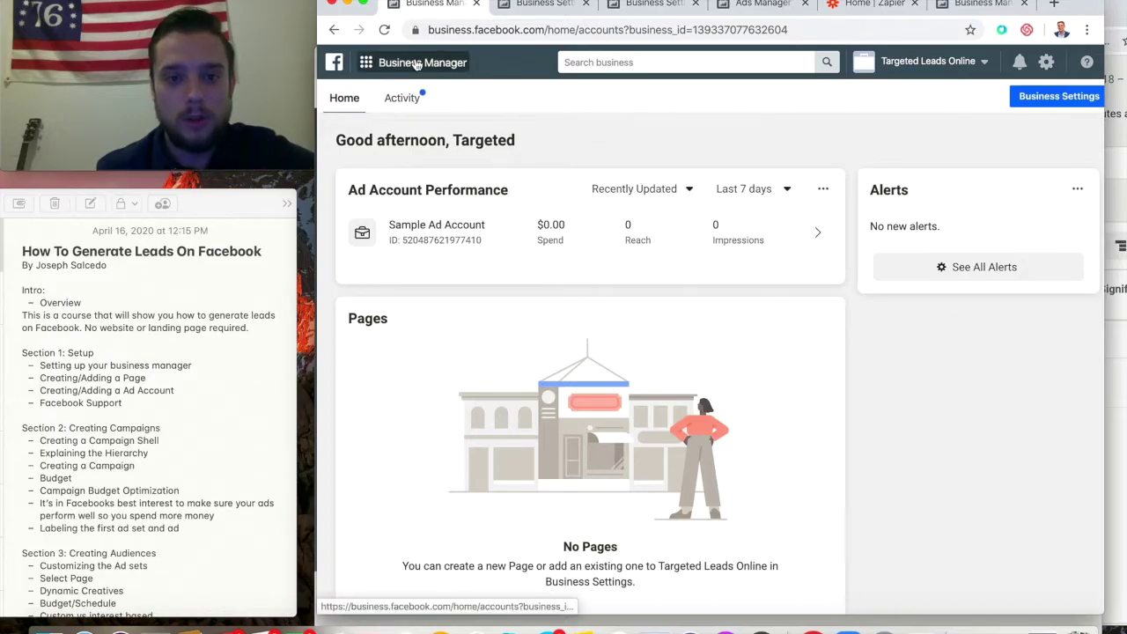
left_click(379, 66)
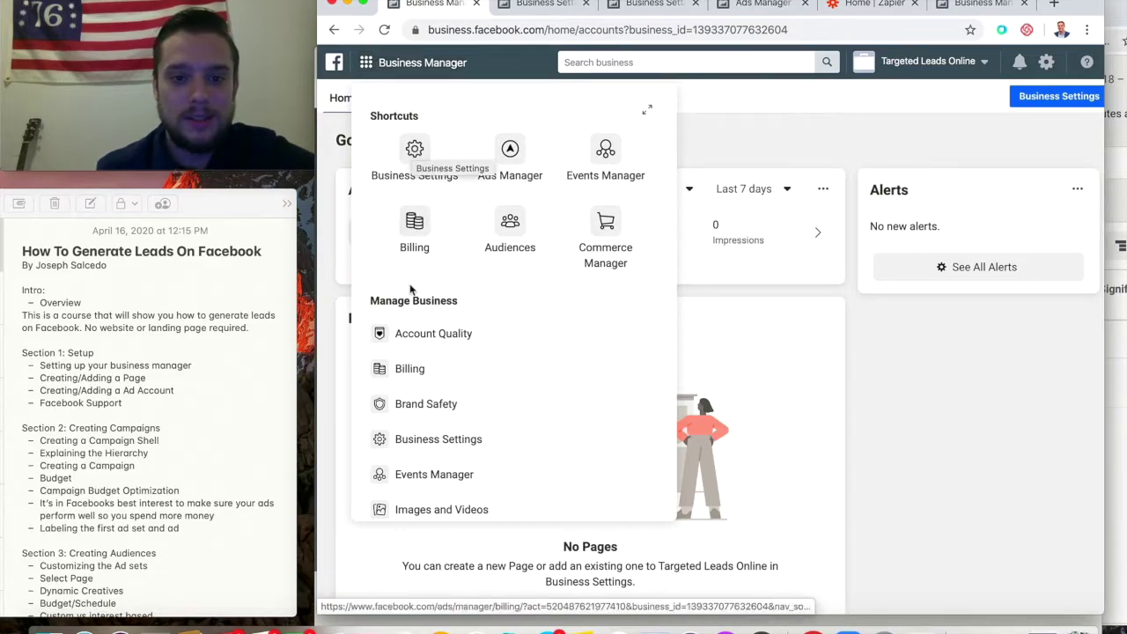
left_click(438, 441)
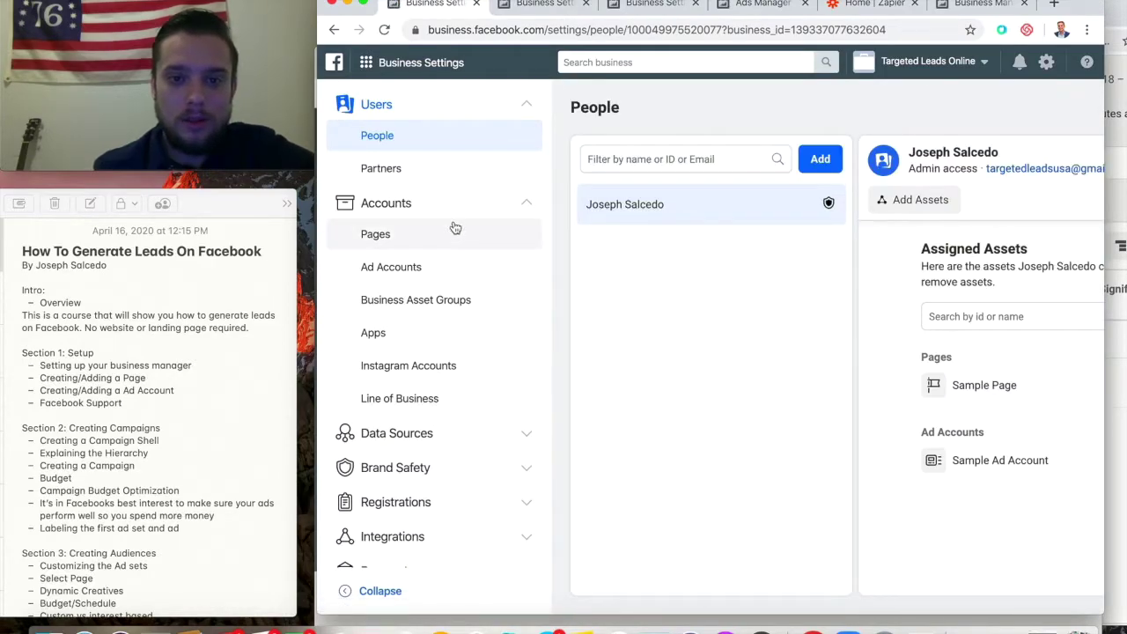
left_click(410, 241)
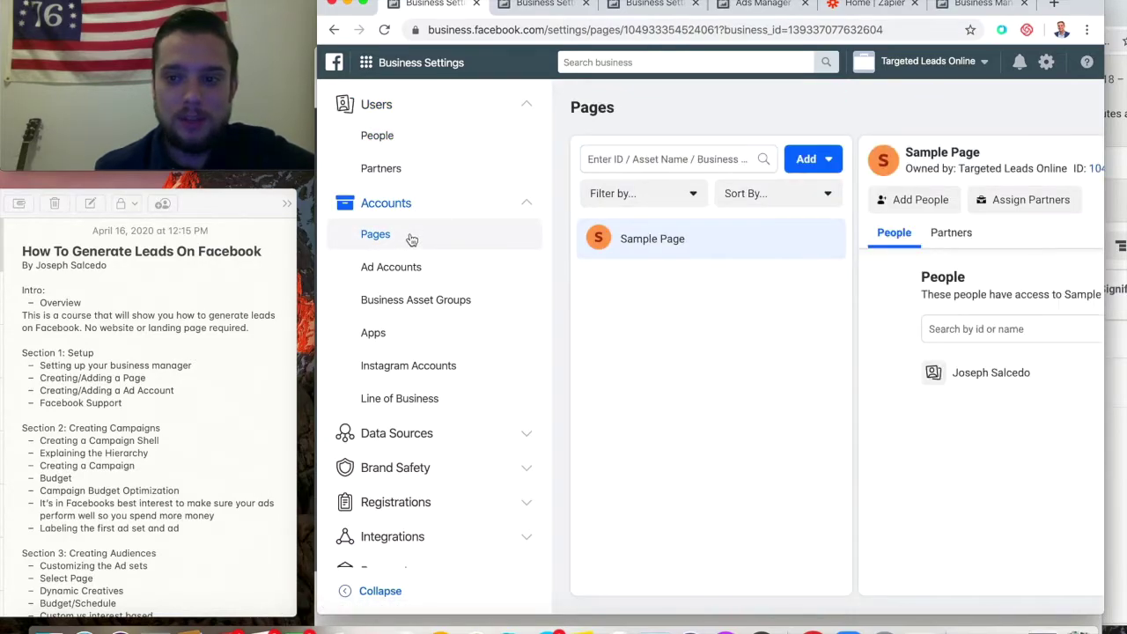
left_click(829, 167)
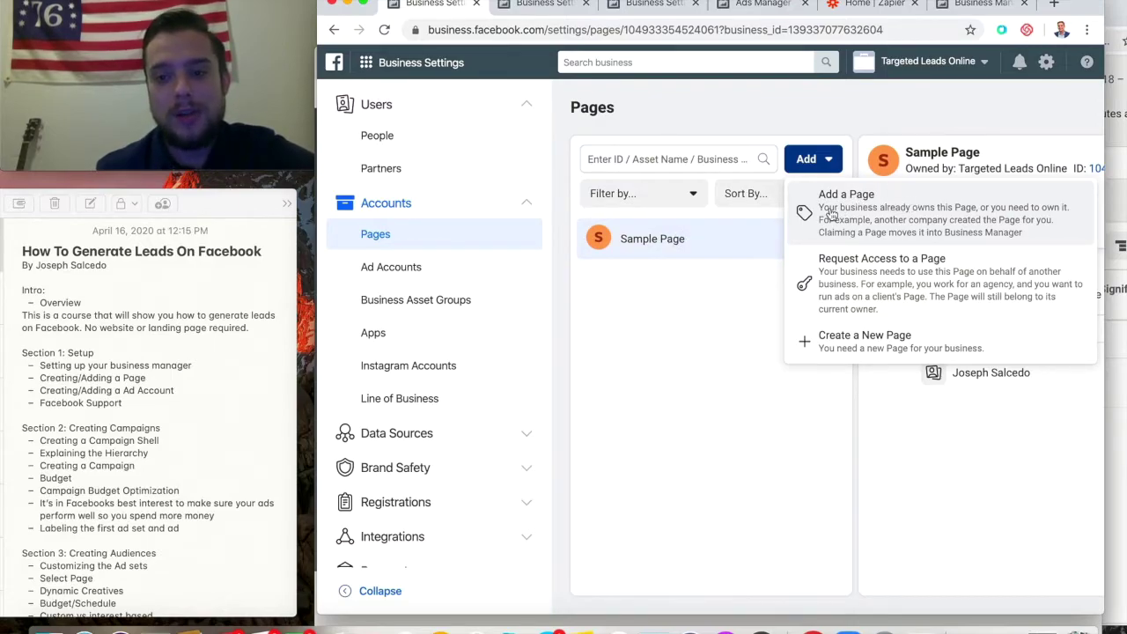
left_click(850, 342)
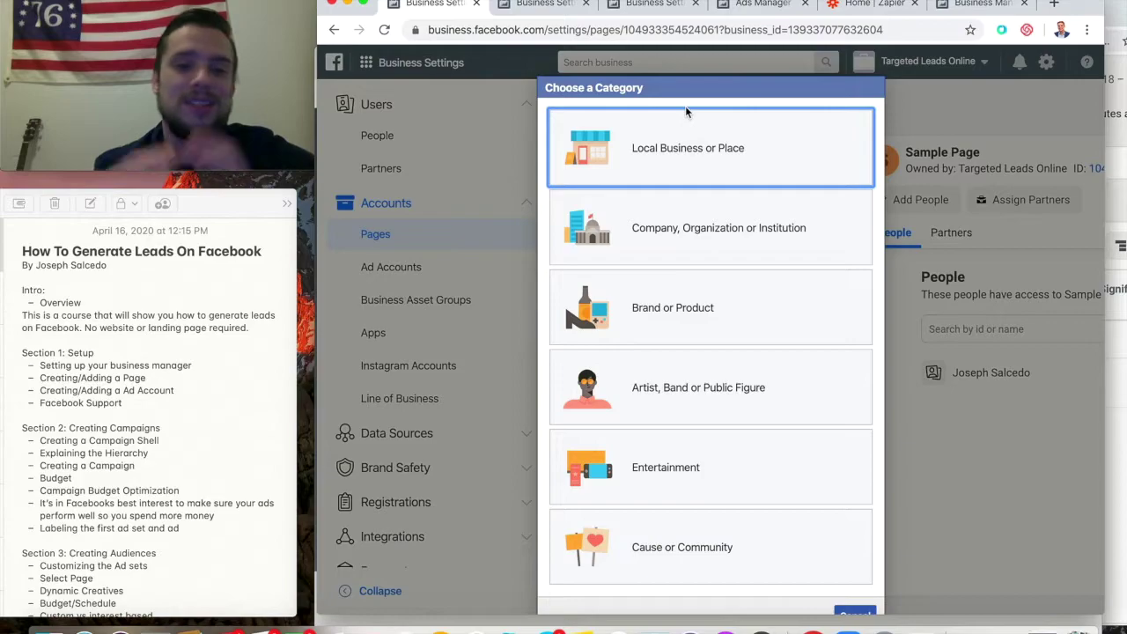
scroll(832, 458, "down", 2)
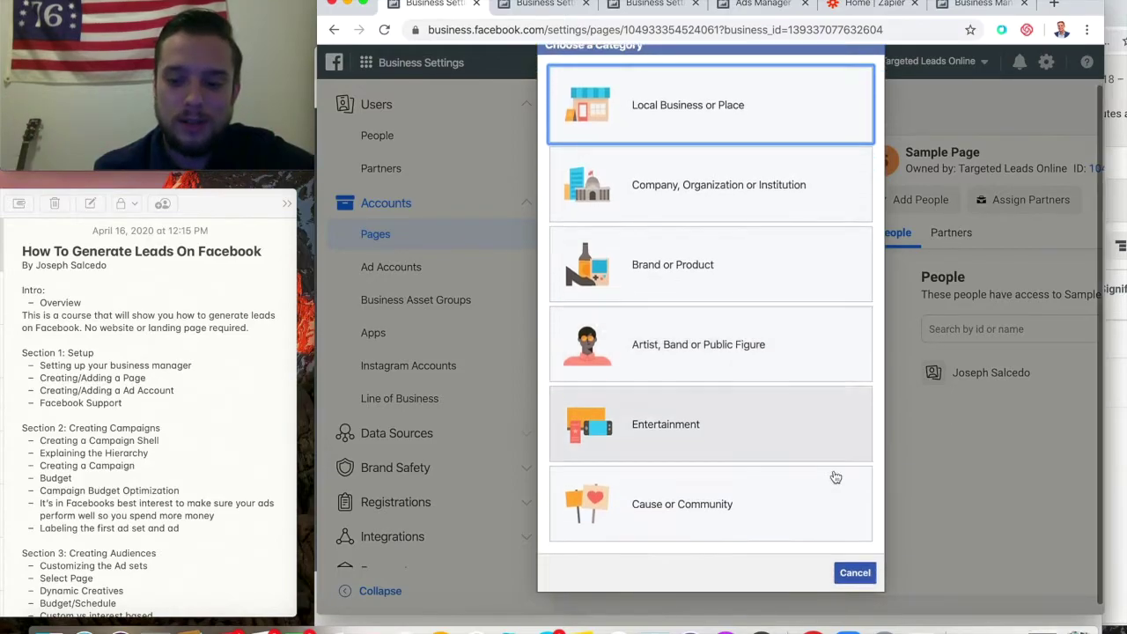
left_click(856, 574)
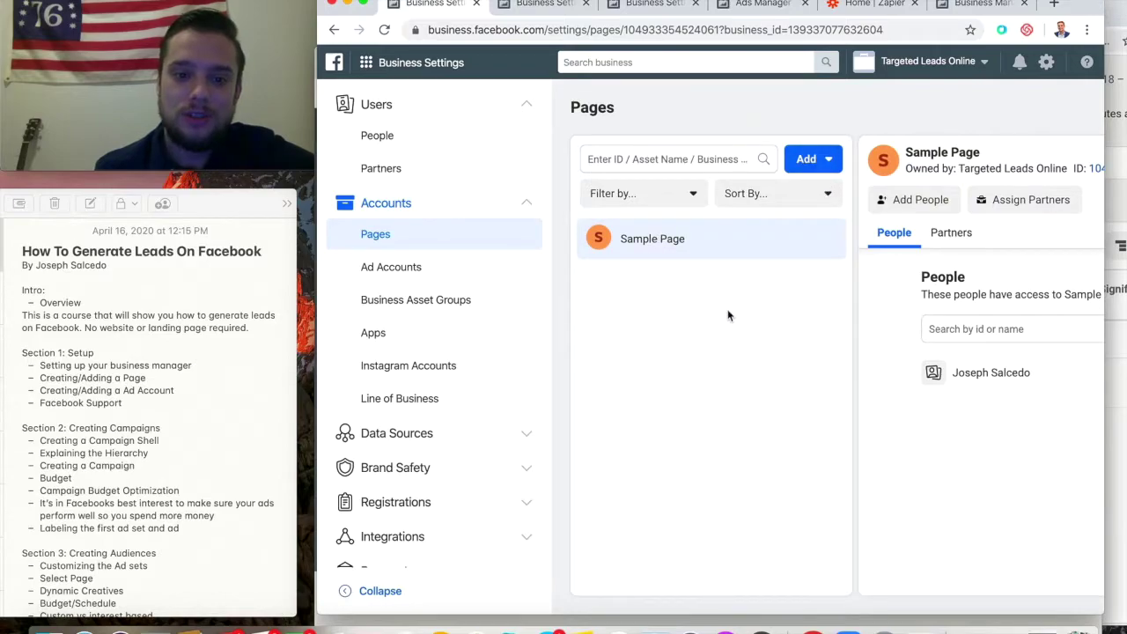
- Look through the business's Ad Accounts and Pages lists, including the options for adding an ad account
left_click(448, 281)
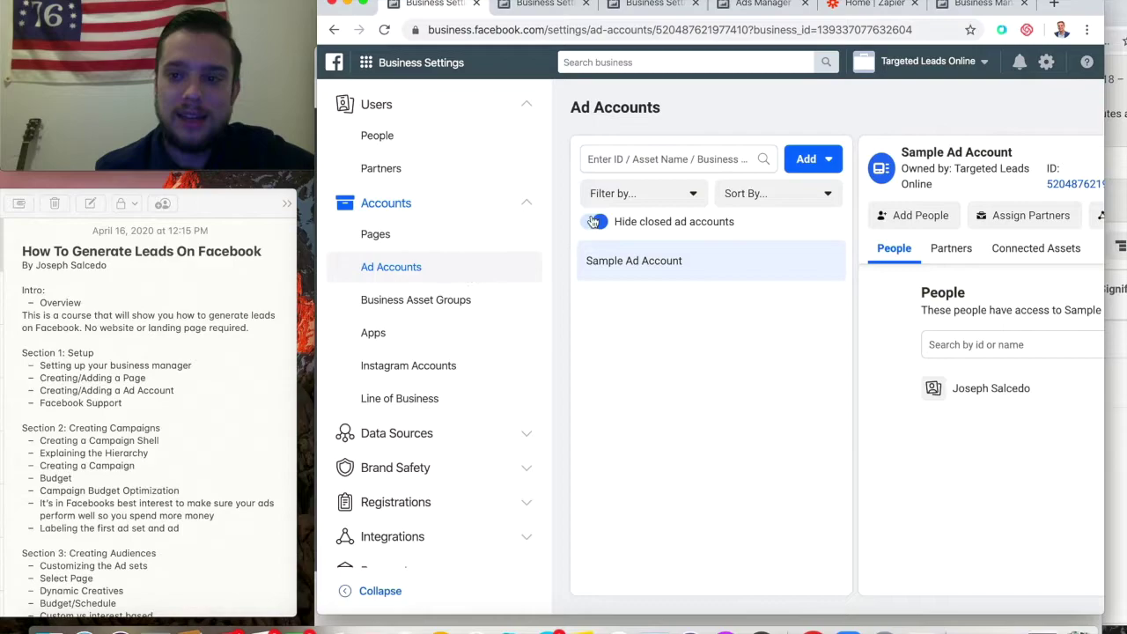
left_click(828, 162)
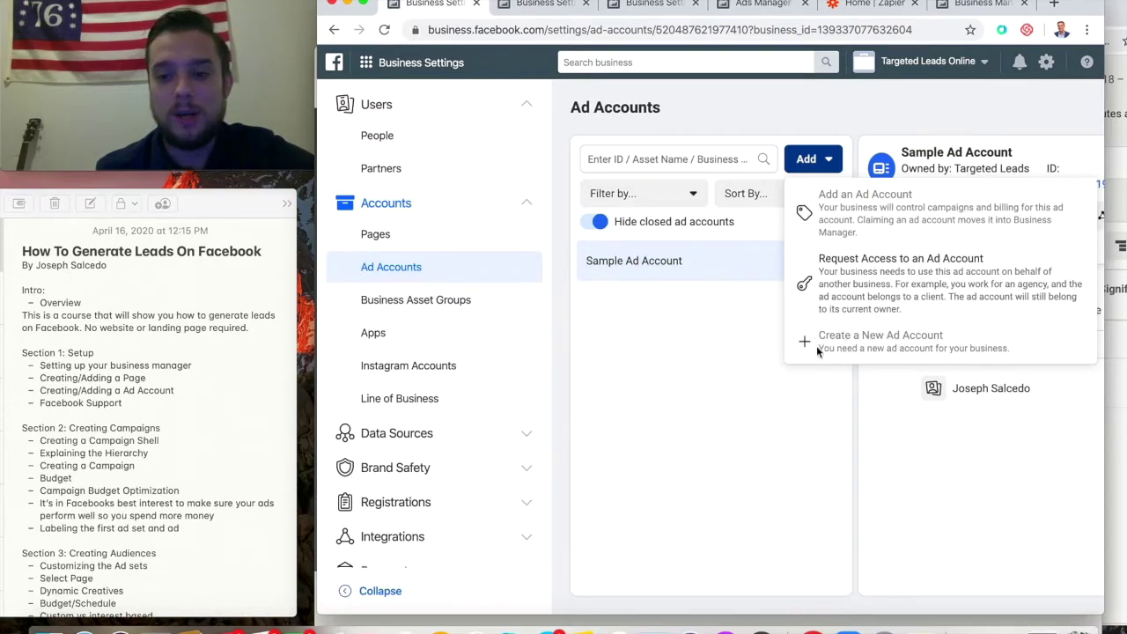
left_click(722, 351)
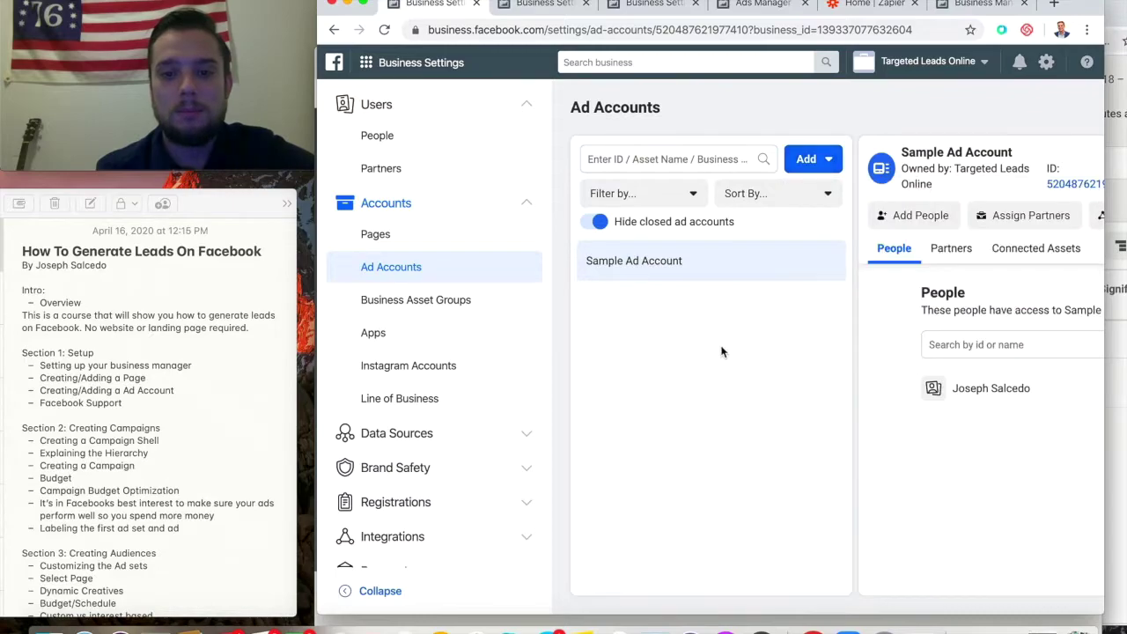
left_click(434, 244)
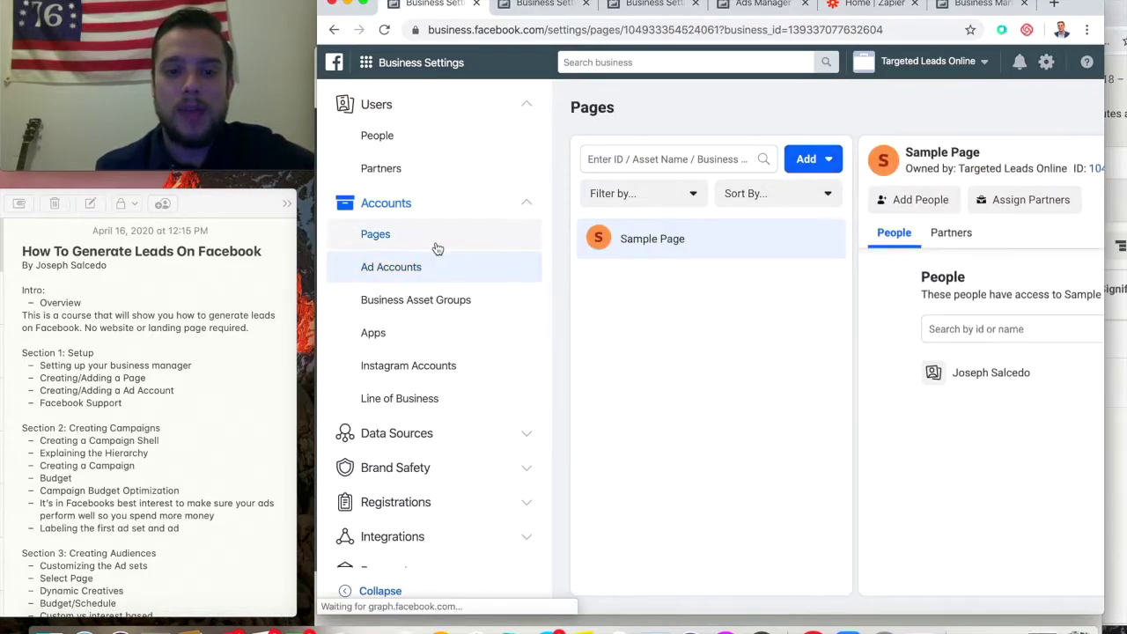
left_click(401, 270)
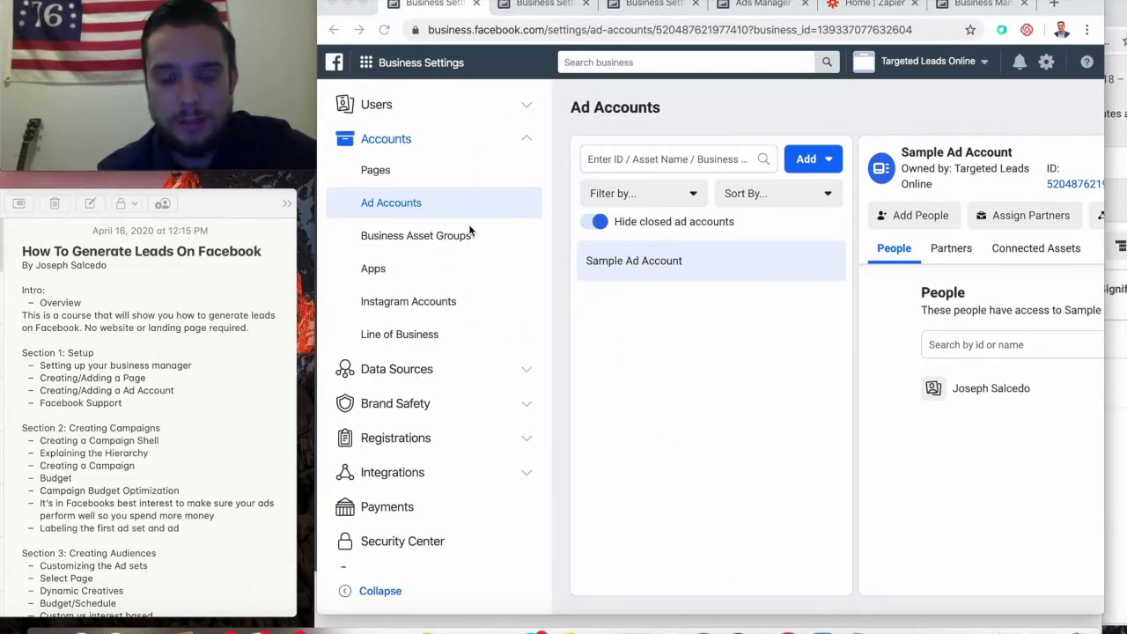
- Return to the Business Manager home and open Sample Ad Account in Ads Manager
left_click(339, 72)
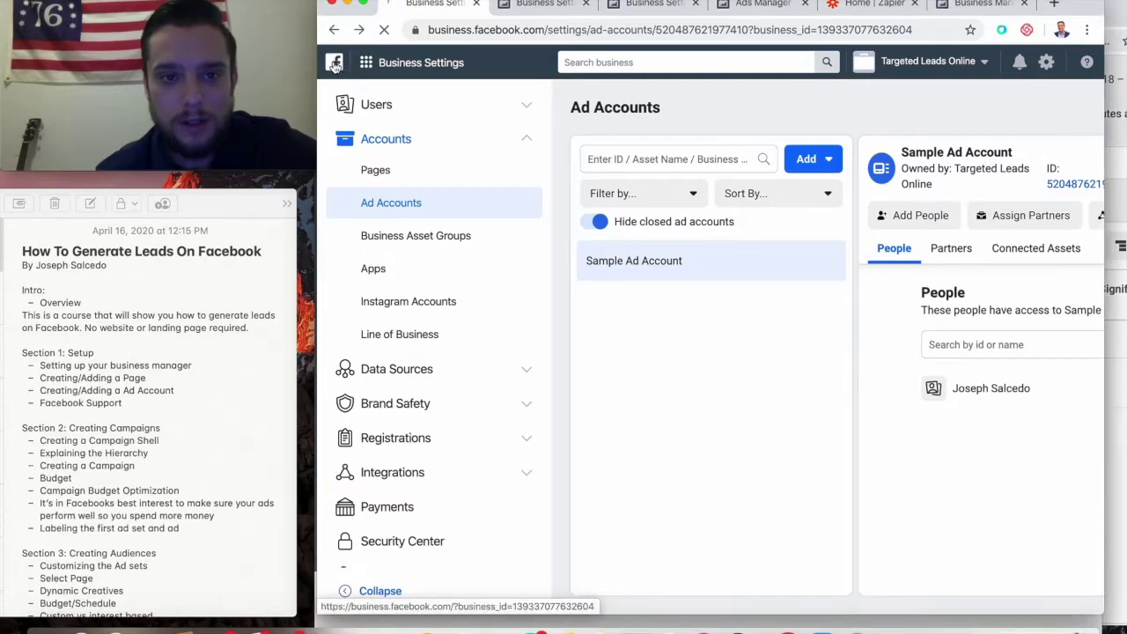
left_click(338, 66)
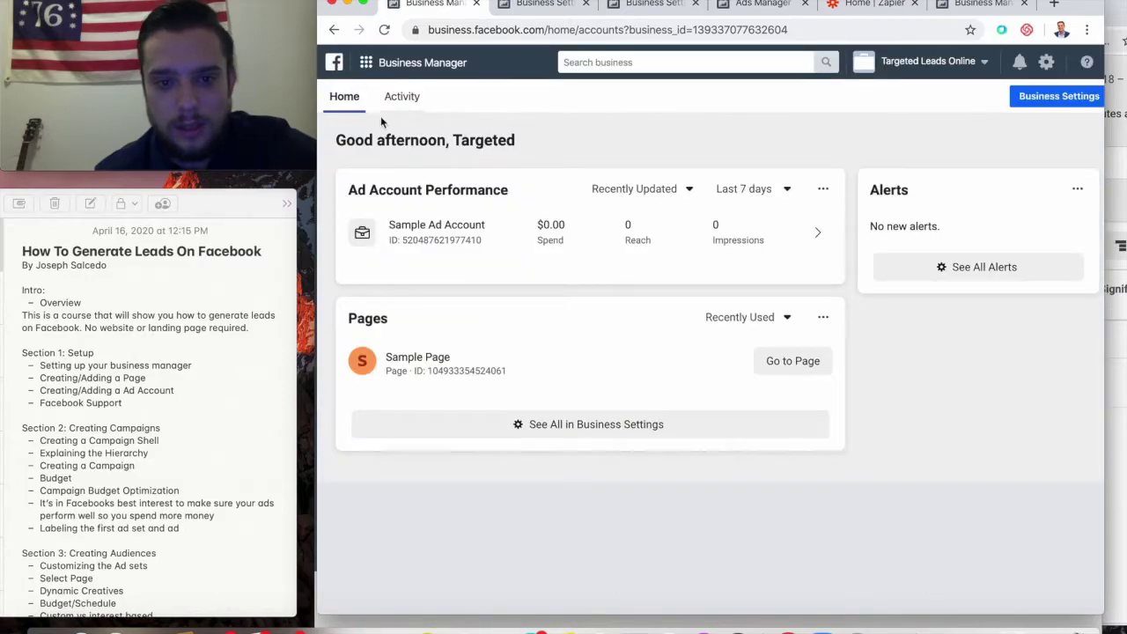
left_click(433, 233)
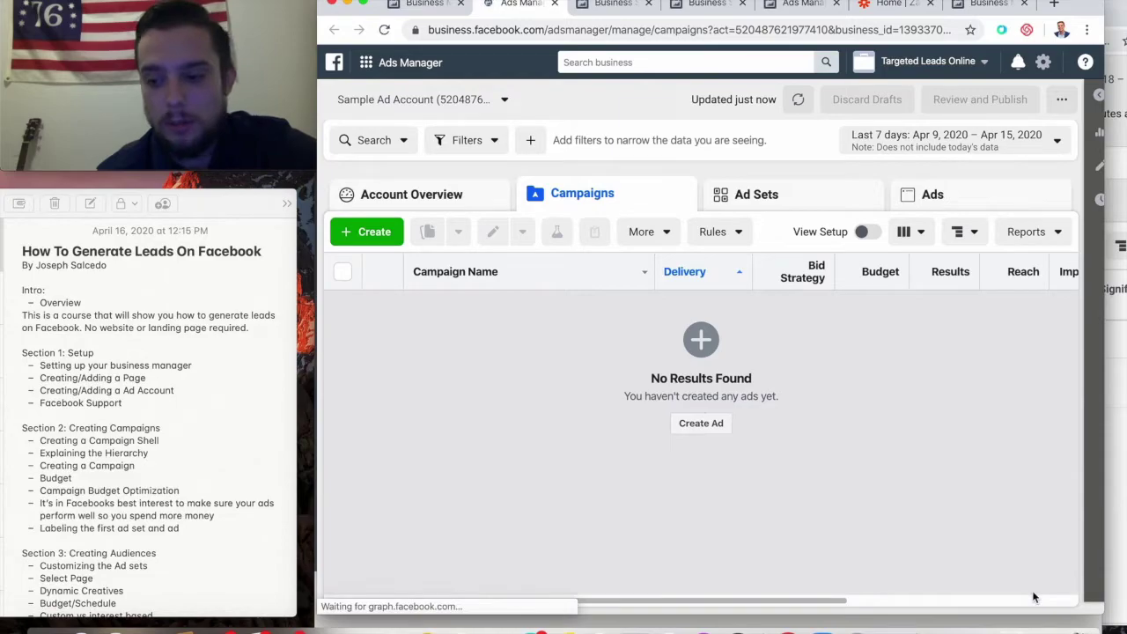
- View the diagram of the campaign, ad set and ad hierarchy, then return to the campaigns list
left_click(1022, 631)
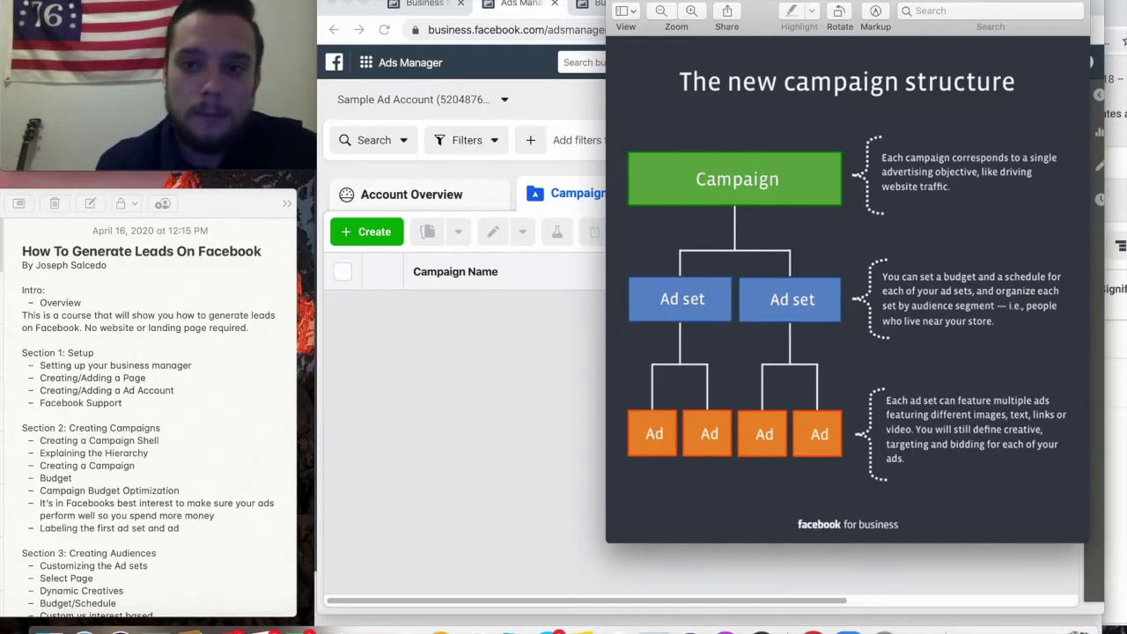
left_click(619, 1)
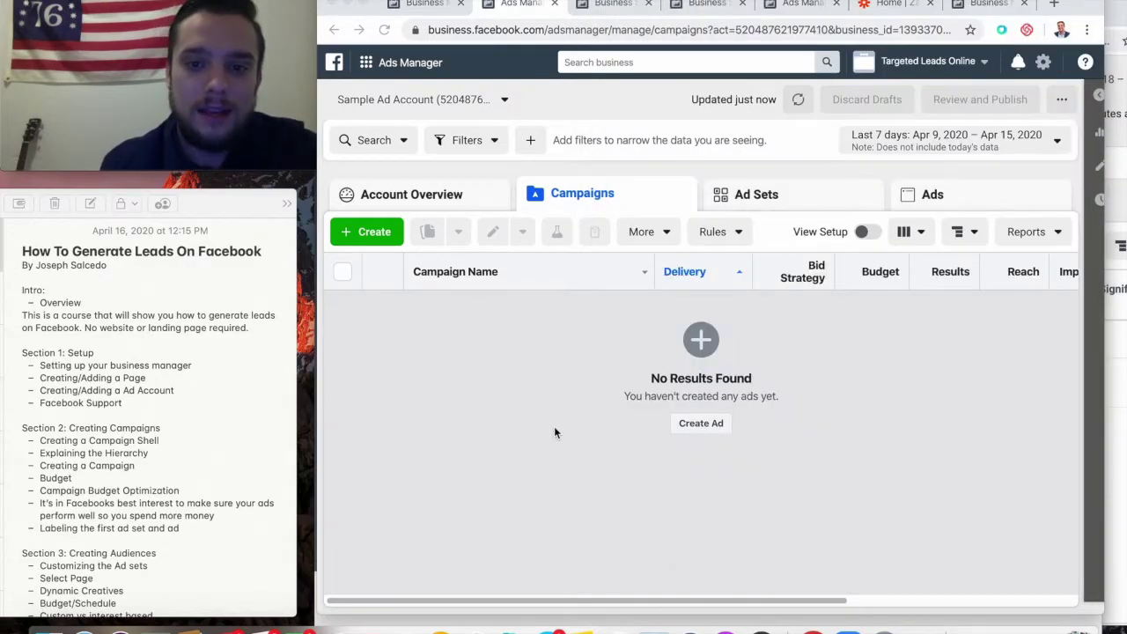
left_click(463, 358)
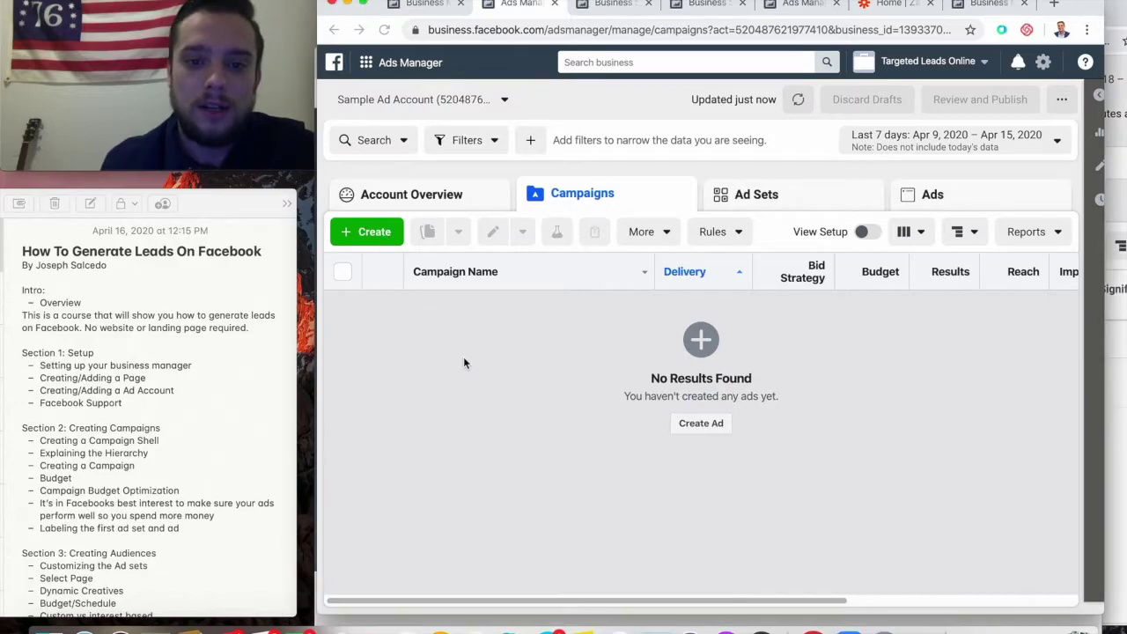
- Start a new campaign named "Realtors 2020" with the Lead generation objective, keeping the Auction buying type
left_click(374, 232)
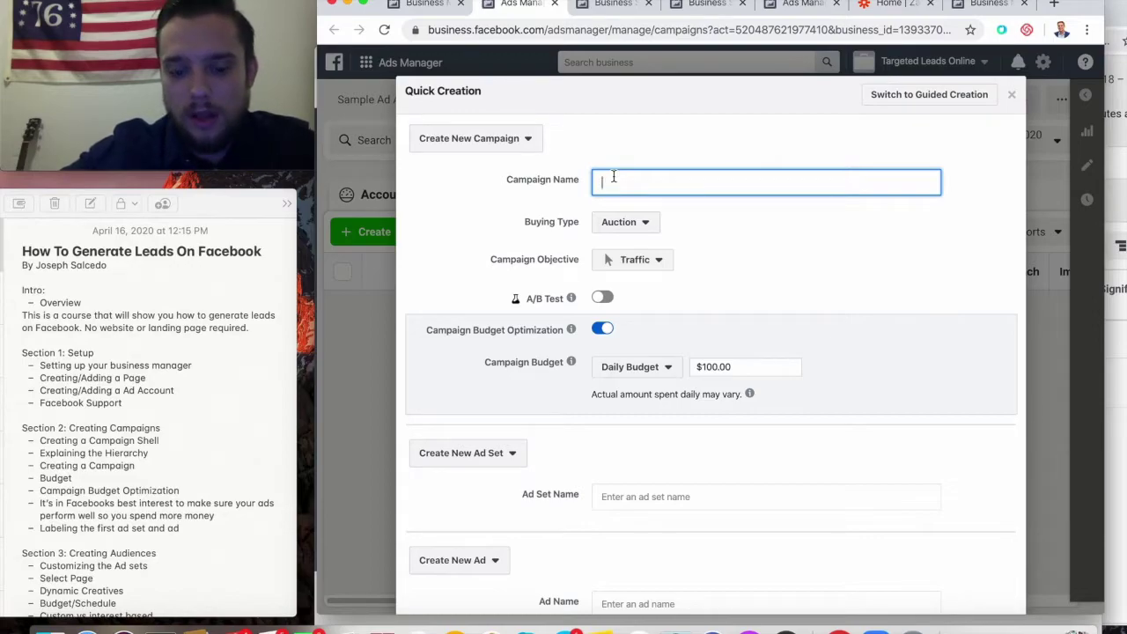
type("rs 2020")
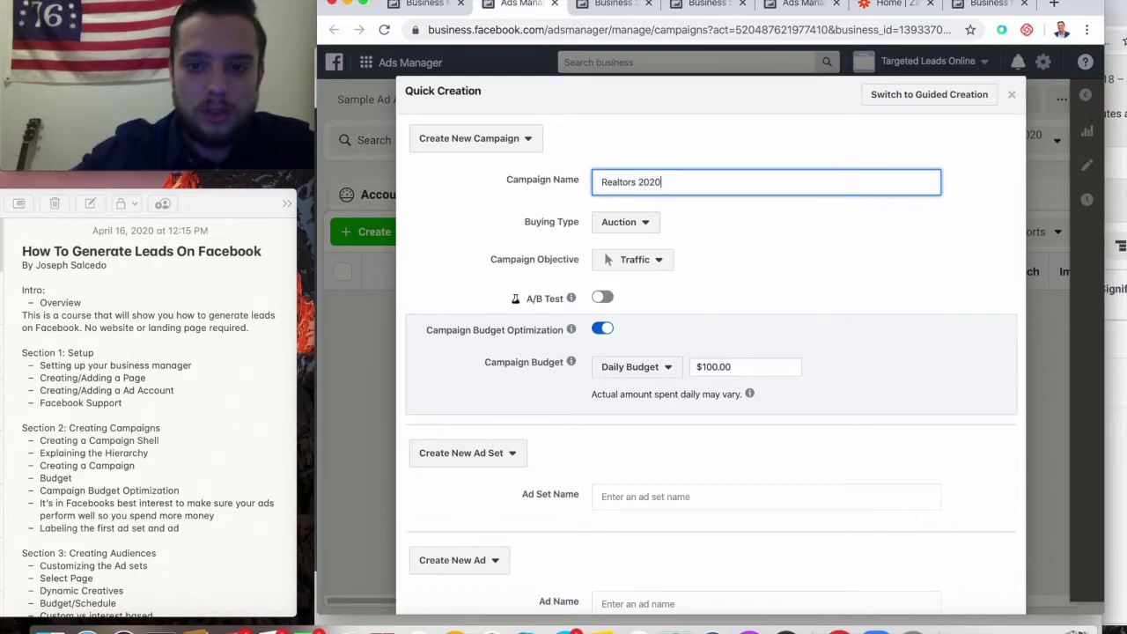
left_click(659, 261)
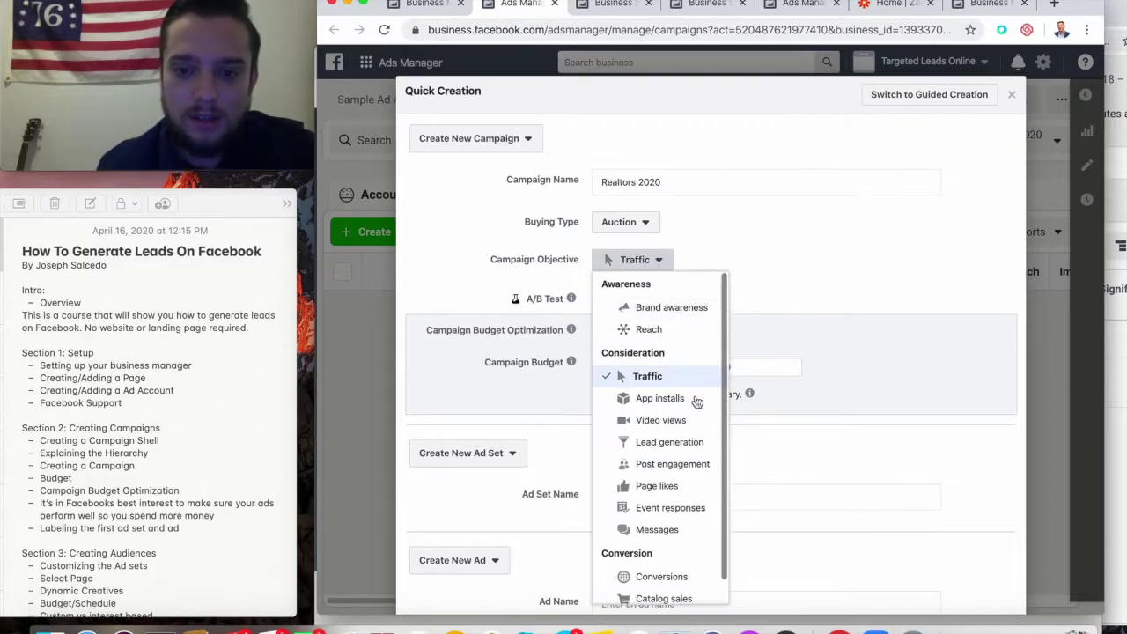
left_click(693, 445)
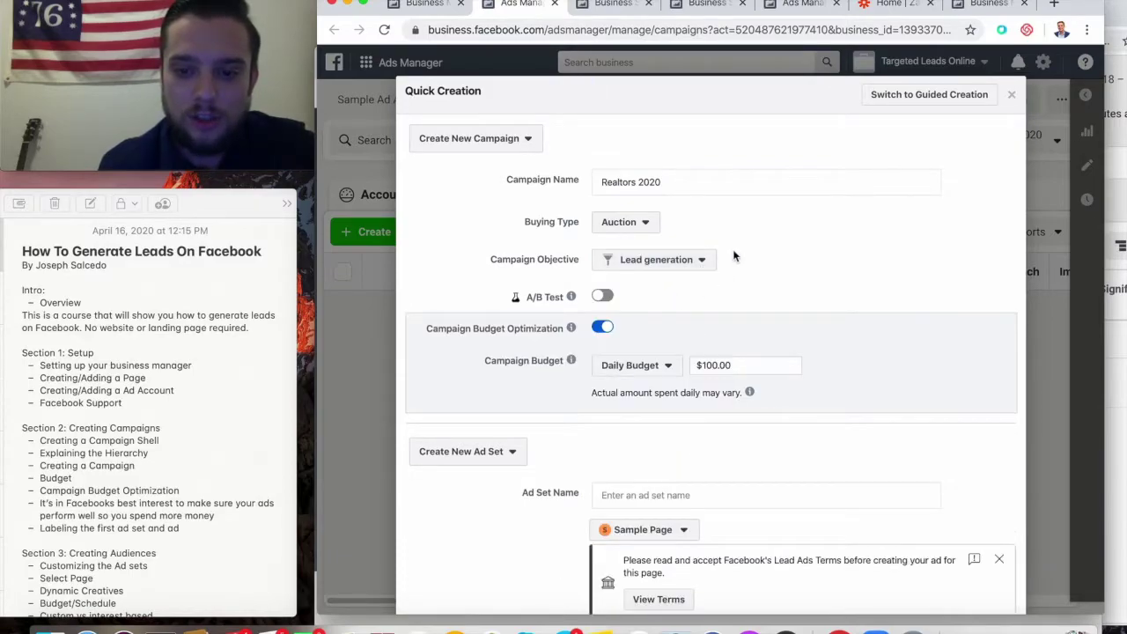
scroll(731, 221, "down", 1)
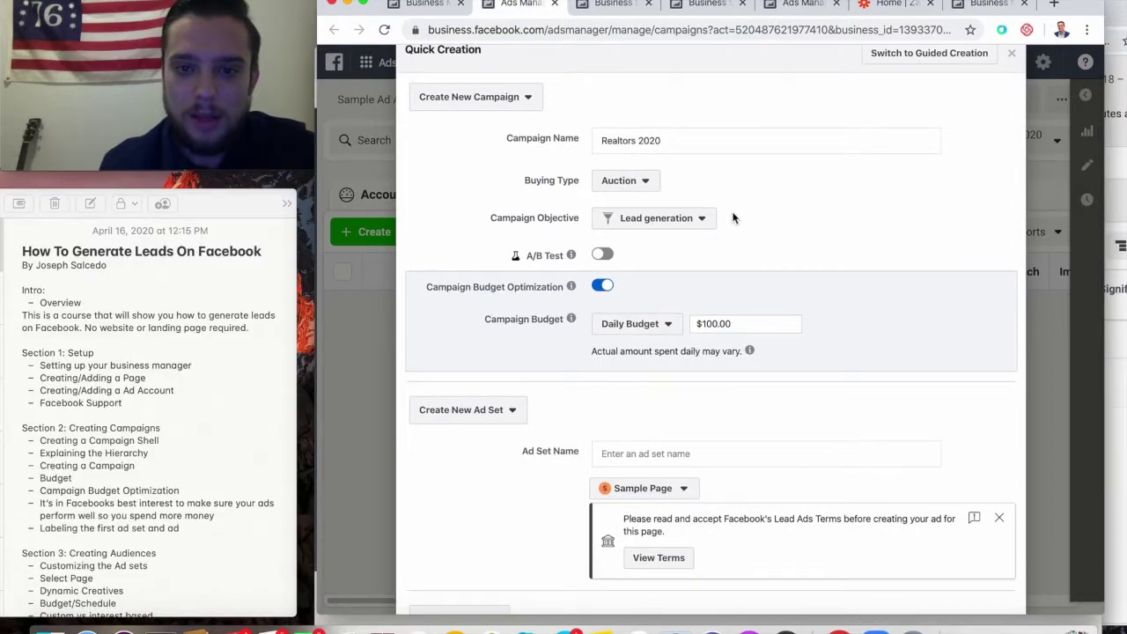
left_click(639, 183)
left_click(686, 199)
scroll(797, 253, "down", 1)
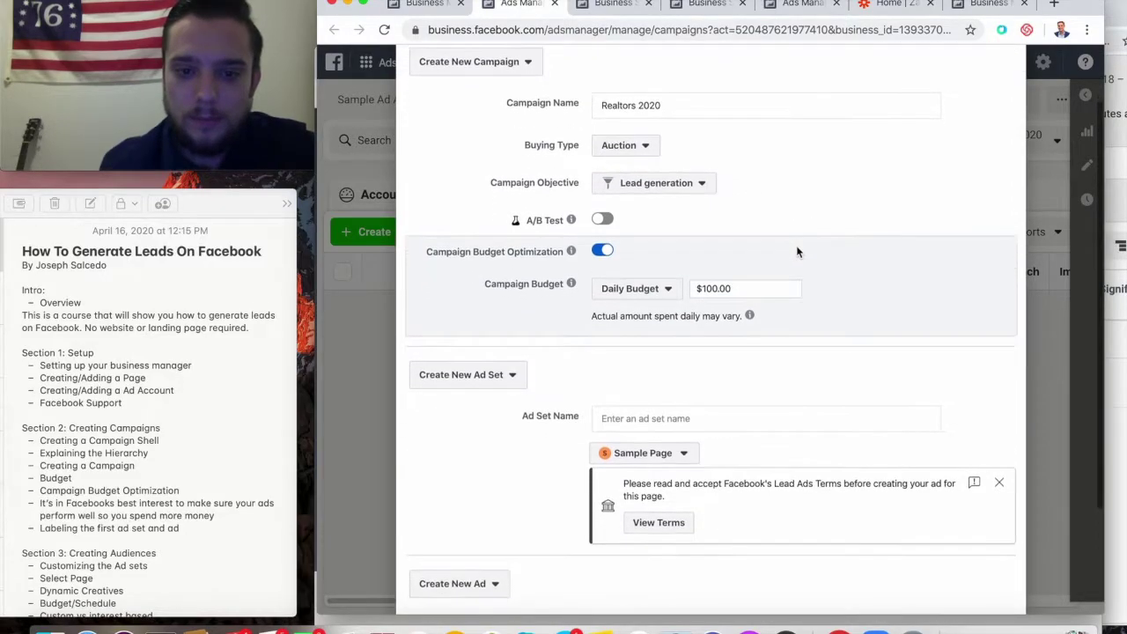
- Set the campaign's daily budget to $10.00, keeping Campaign Budget Optimization on
mouse_move(573, 283)
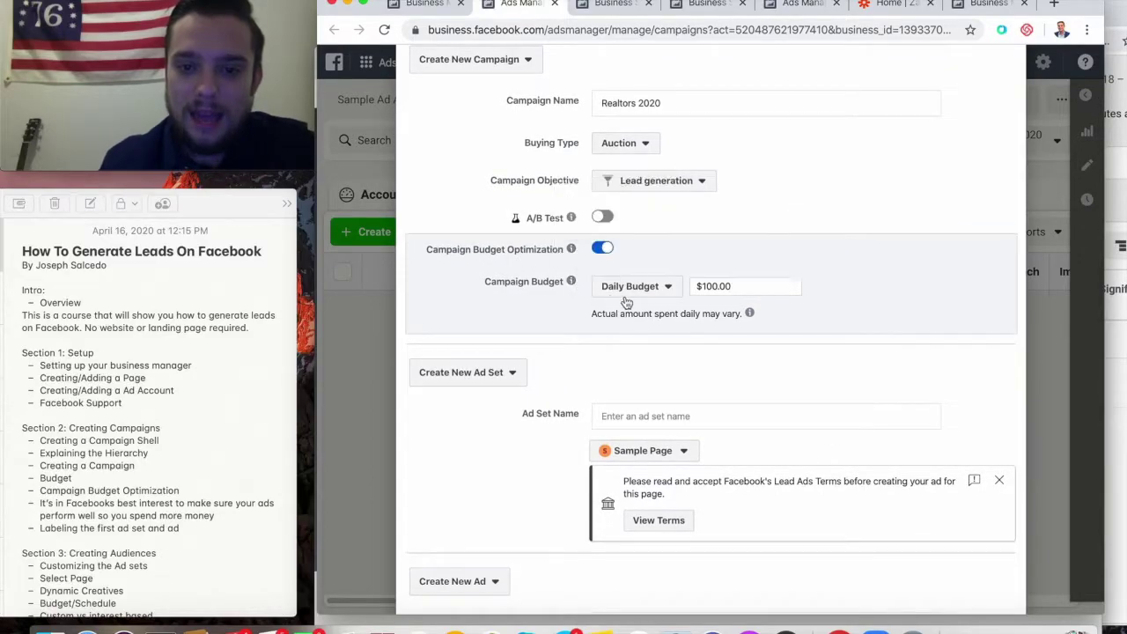
left_click(709, 288)
left_click(675, 291)
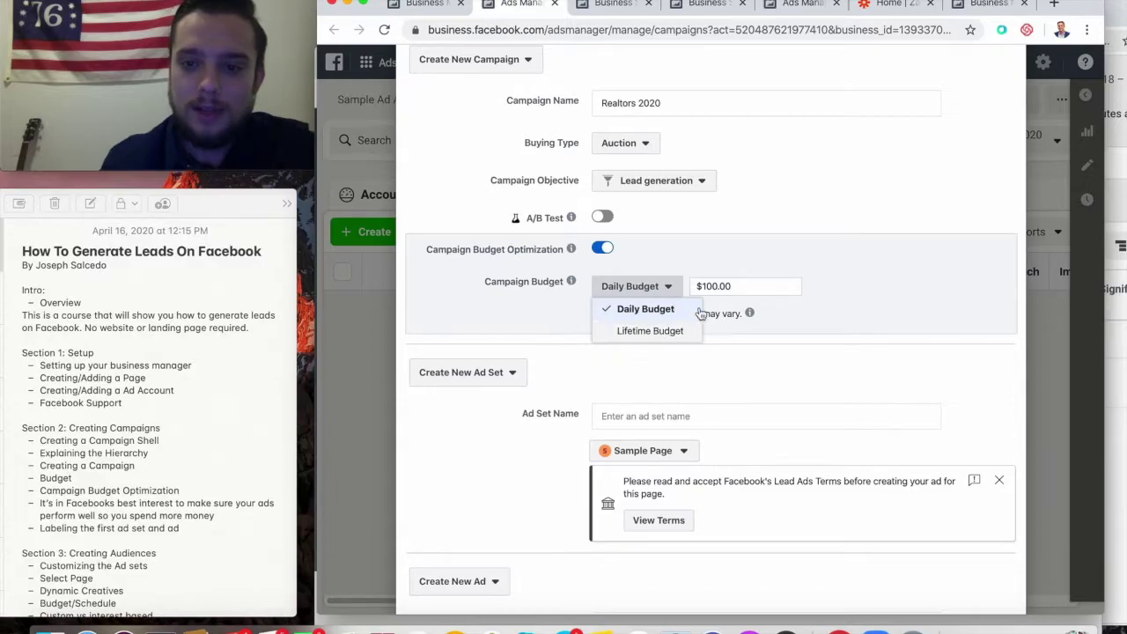
left_click(747, 280)
left_click_drag(695, 286, 730, 286)
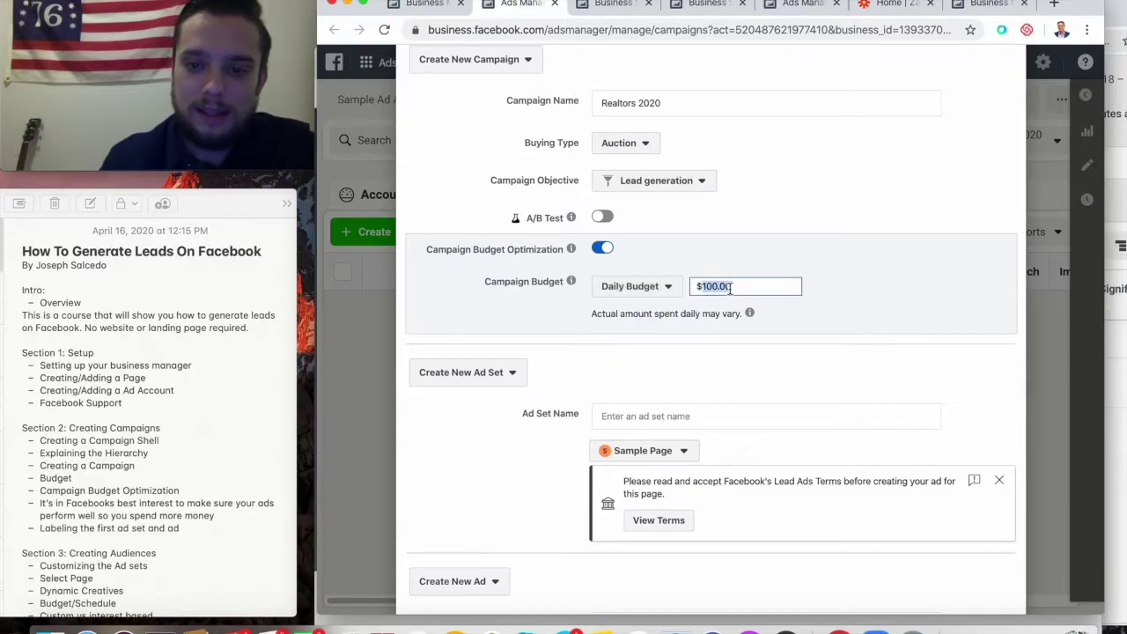
type("10")
left_click(748, 259)
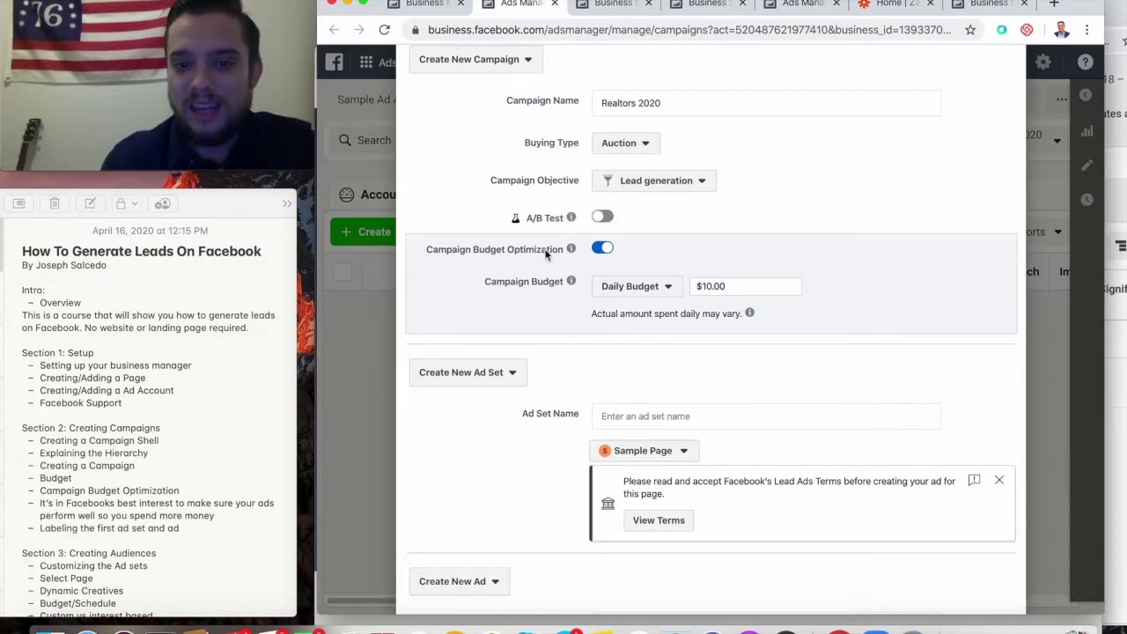
mouse_move(565, 251)
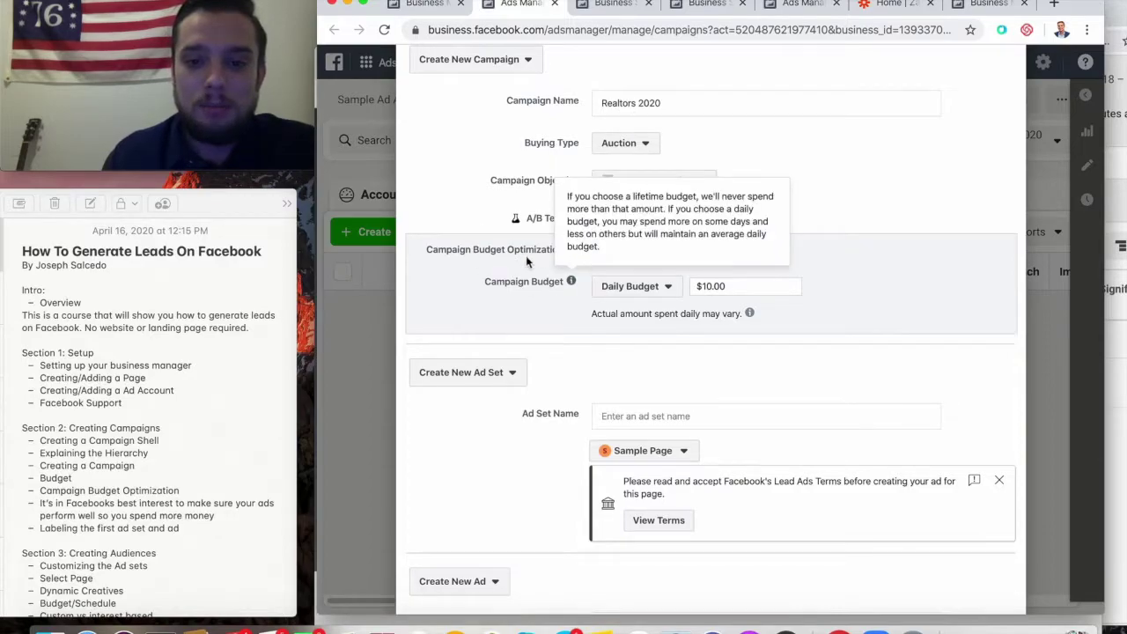
- Name the ad set "Realtors" and the ad "Real Estate ad #1", keep Sample Page, and save the campaign as a draft
scroll(546, 322, "down", 2)
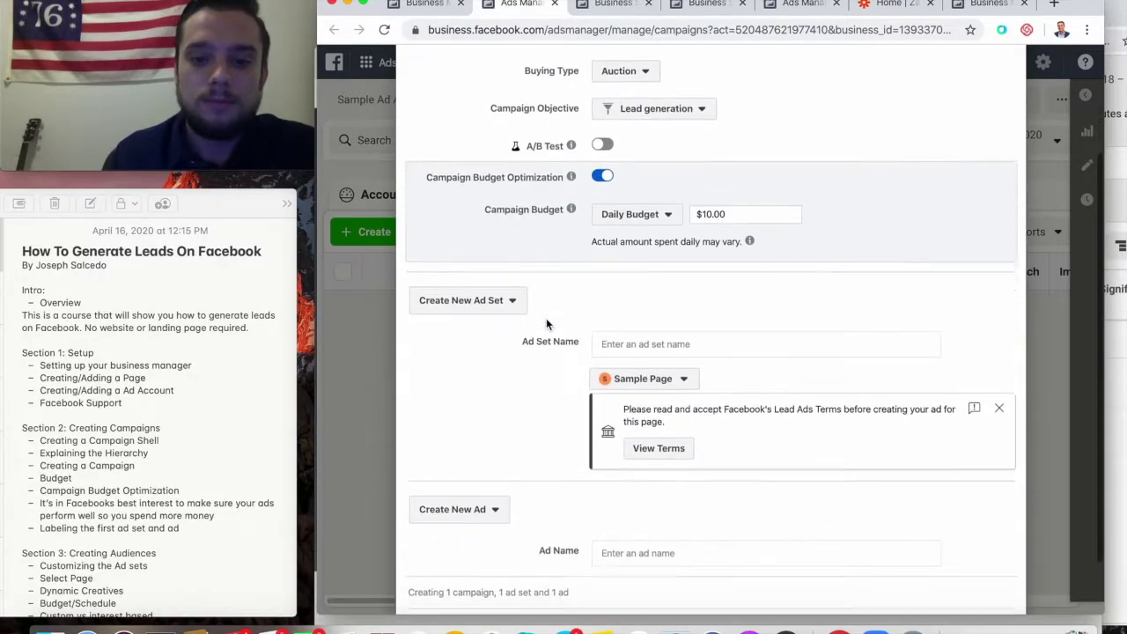
left_click(637, 272)
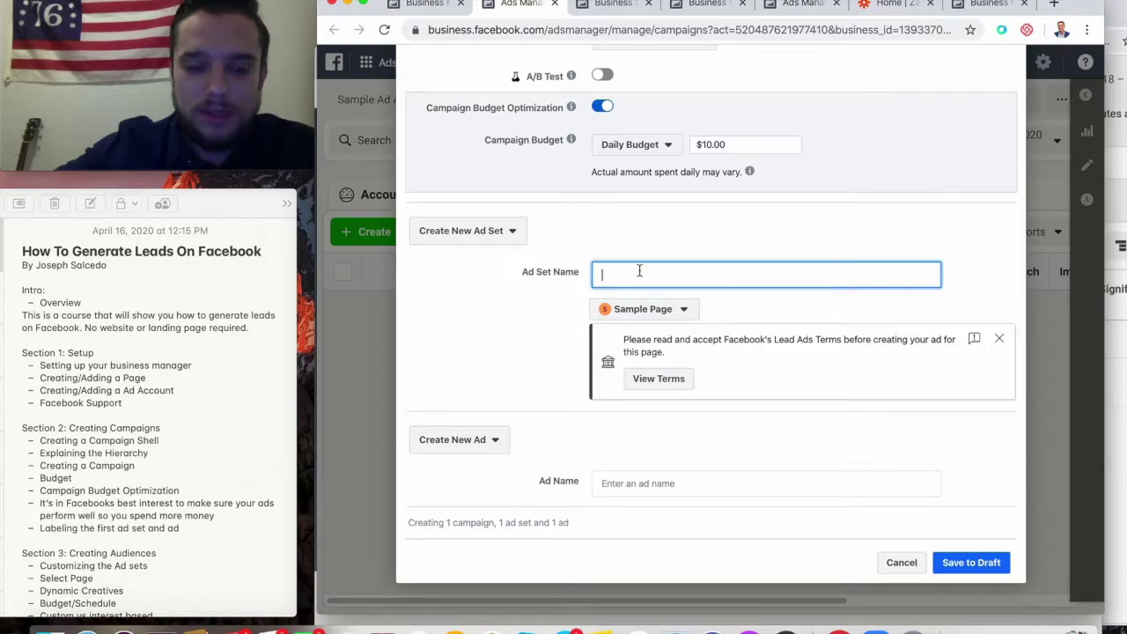
type("ltors")
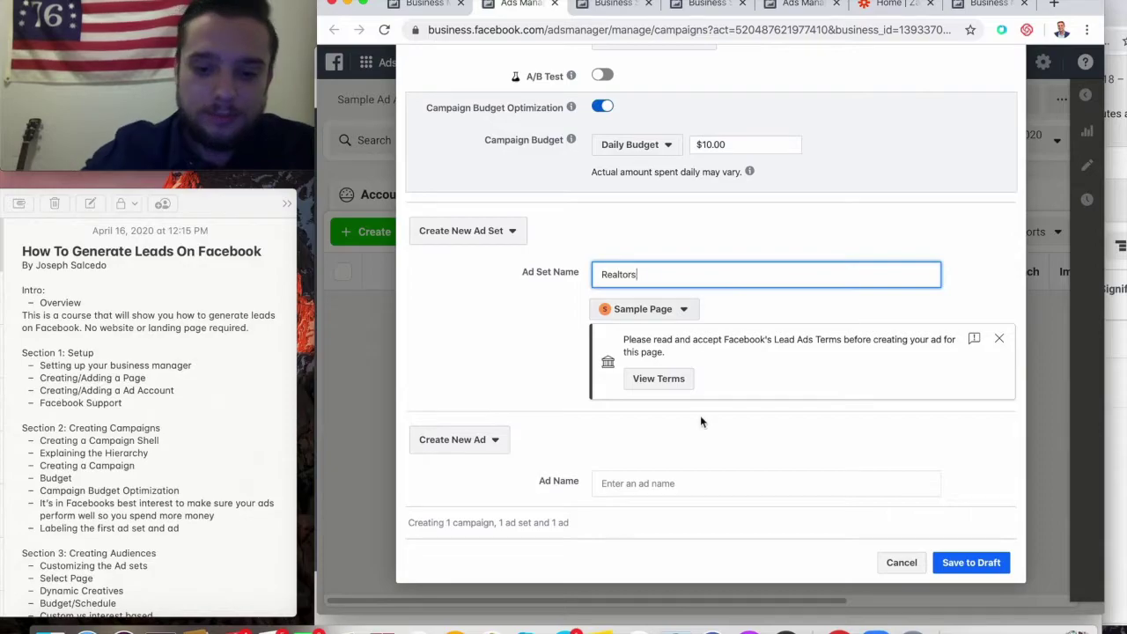
left_click(643, 482)
type("Real Estate ad #1")
left_click(970, 567)
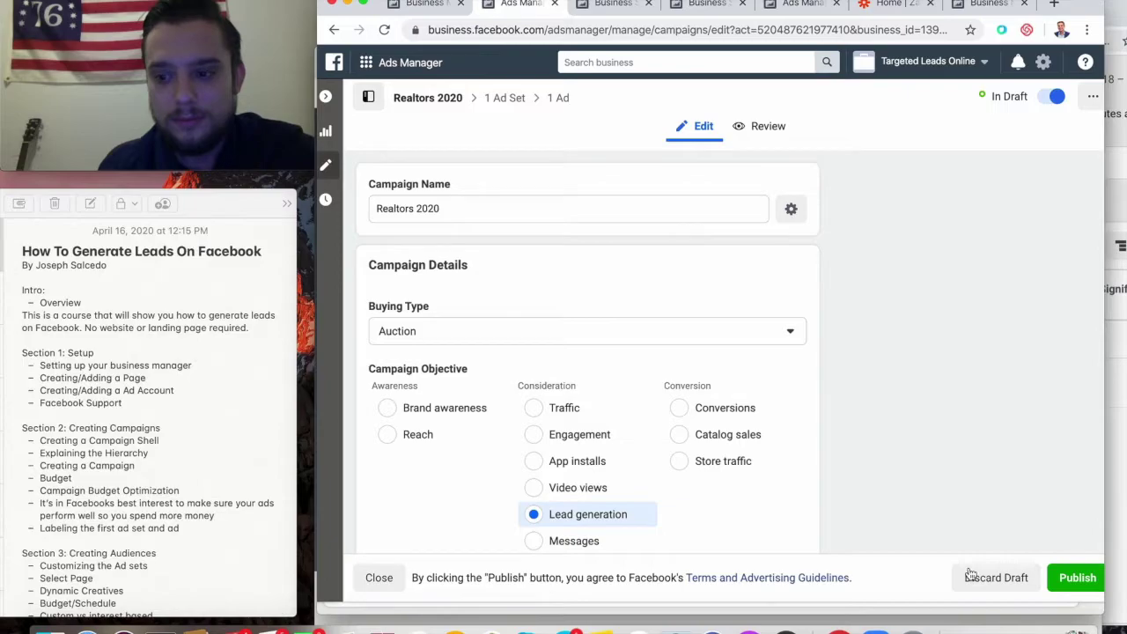
- Look over the draft campaign's settings, close them, and view its ad set and ad lists before returning to the campaigns list
scroll(935, 402, "down", 2)
scroll(936, 401, "down", 2)
scroll(934, 399, "up", 3)
left_click(325, 97)
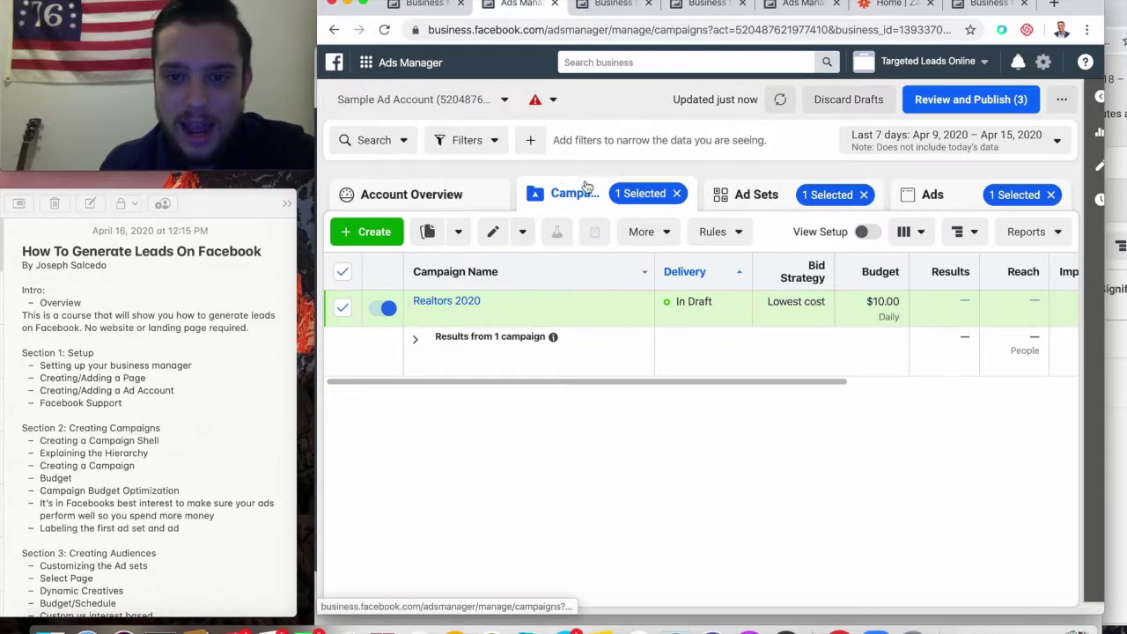
left_click(740, 195)
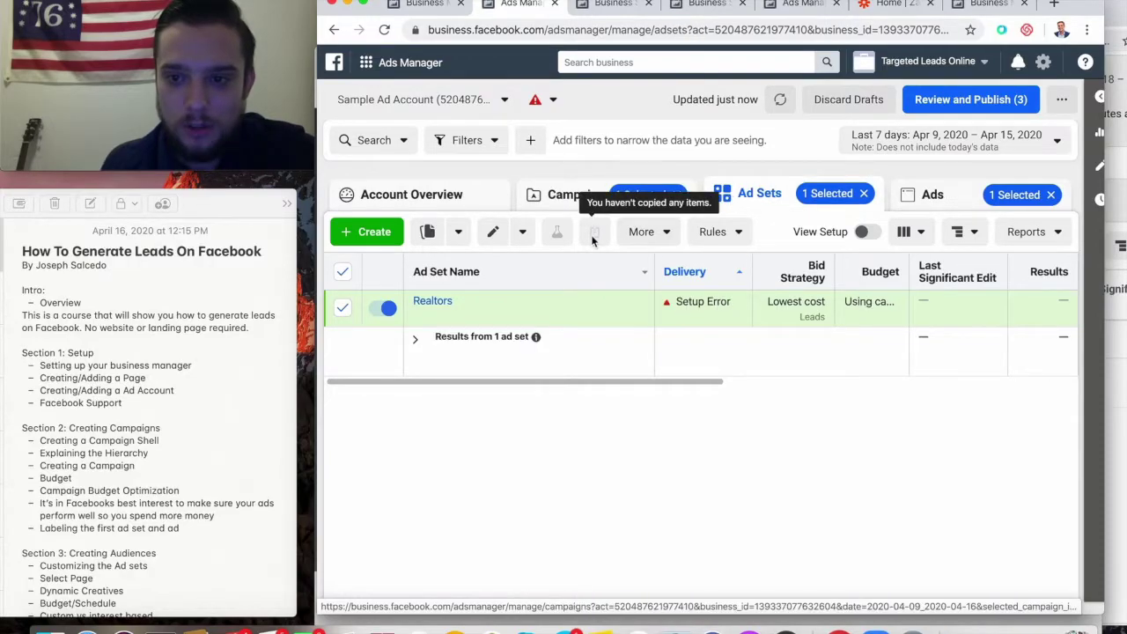
left_click(924, 198)
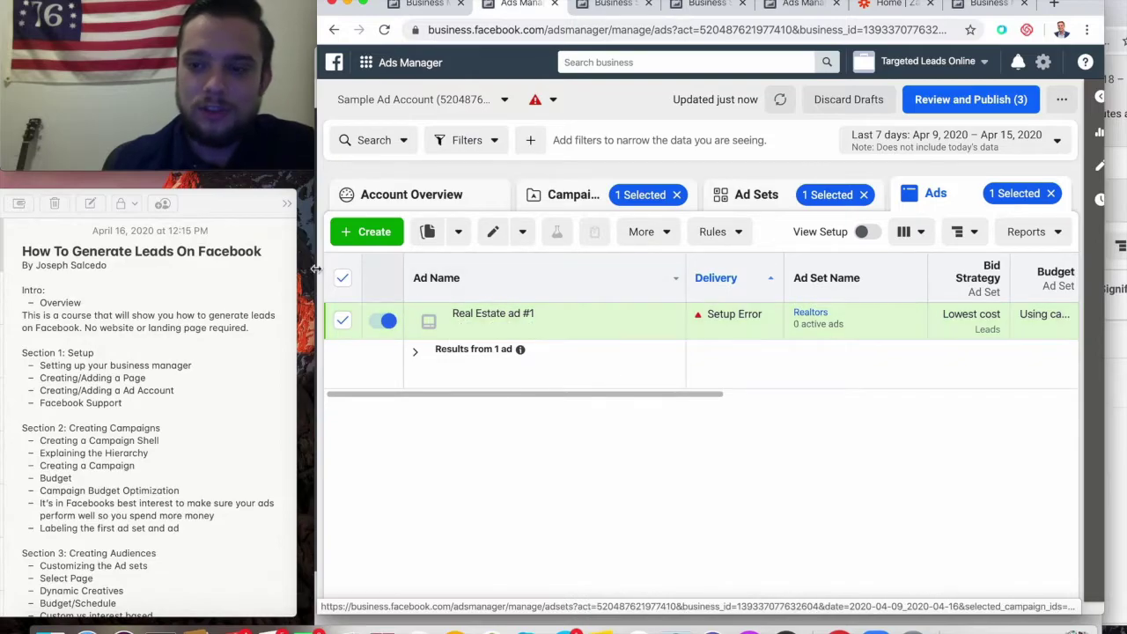
left_click(564, 195)
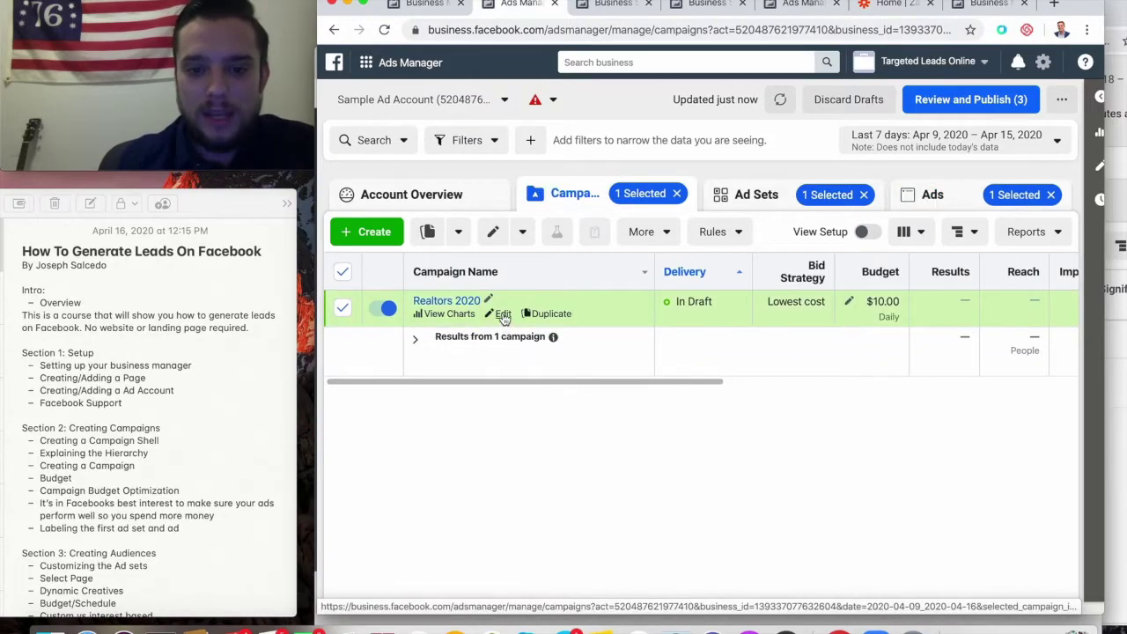
- Open the Realtors 2020 campaign for editing, review its buying type, objective and budget optimization, then close the editor
left_click(505, 319)
scroll(546, 393, "down", 3)
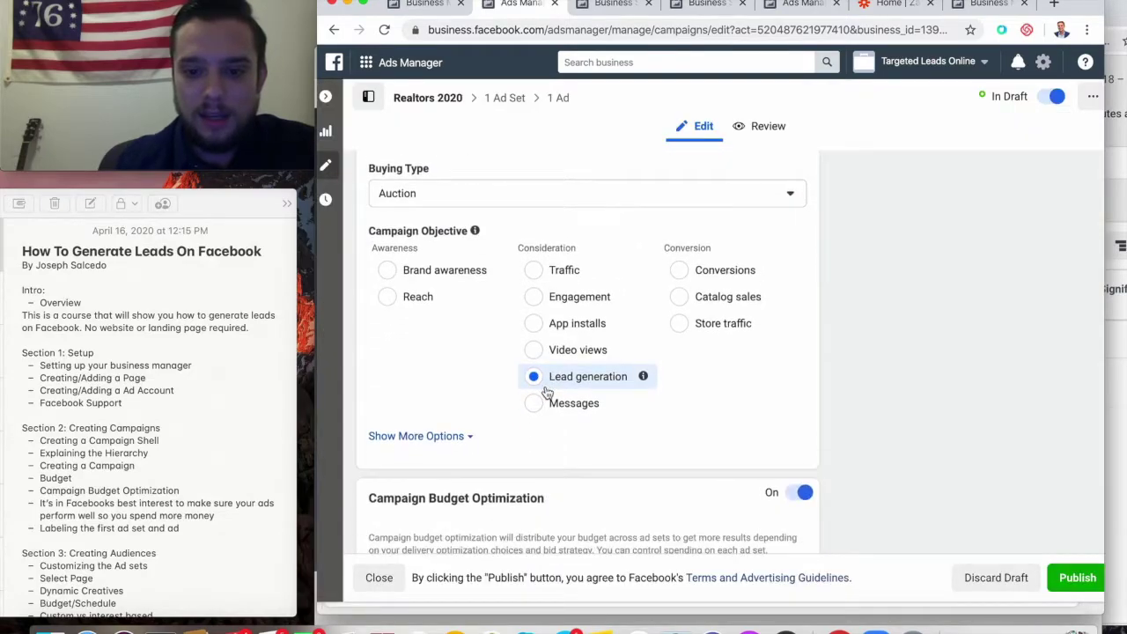
scroll(485, 194, "up", 2)
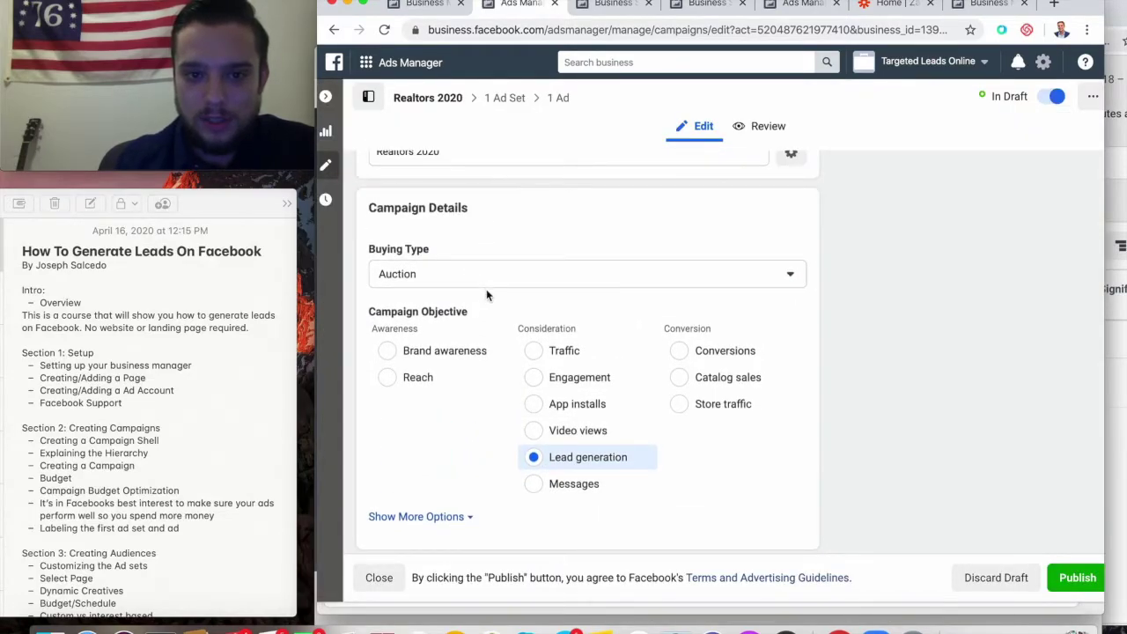
scroll(576, 385, "down", 5)
scroll(579, 389, "down", 1)
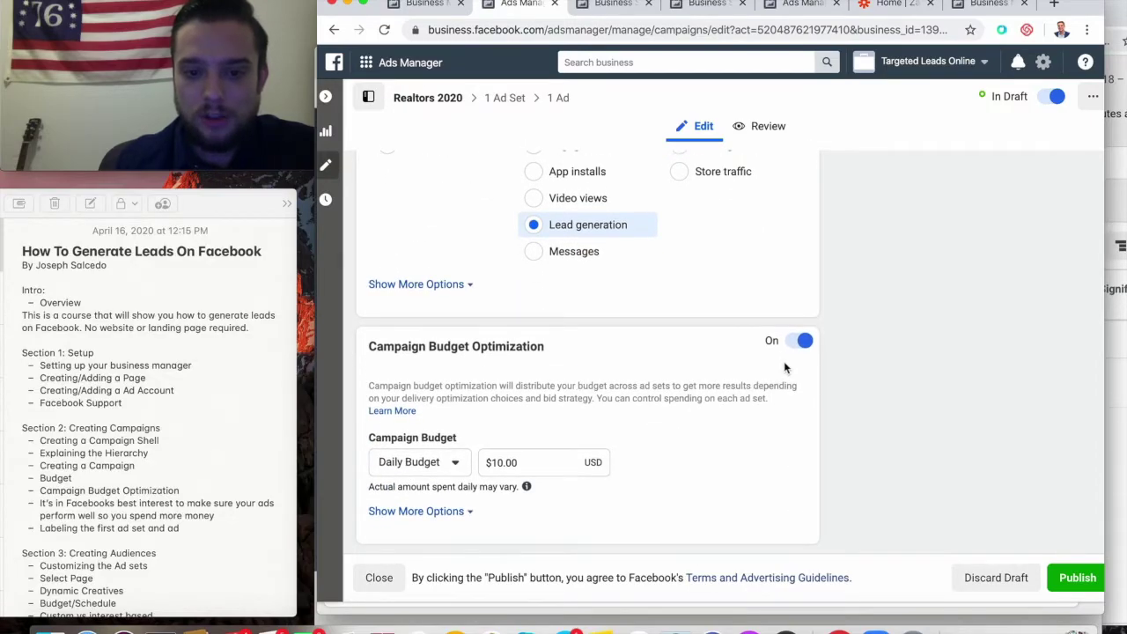
left_click(326, 97)
- Open the Realtors ad set for editing from the ad sets list, keeping its name
left_click(755, 194)
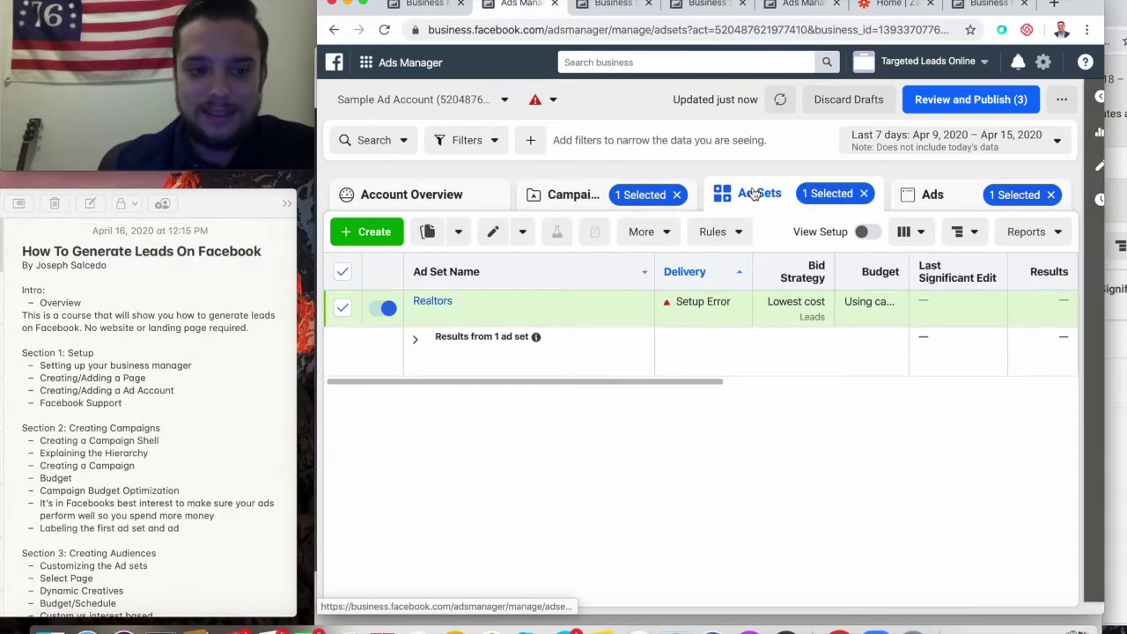
mouse_move(508, 327)
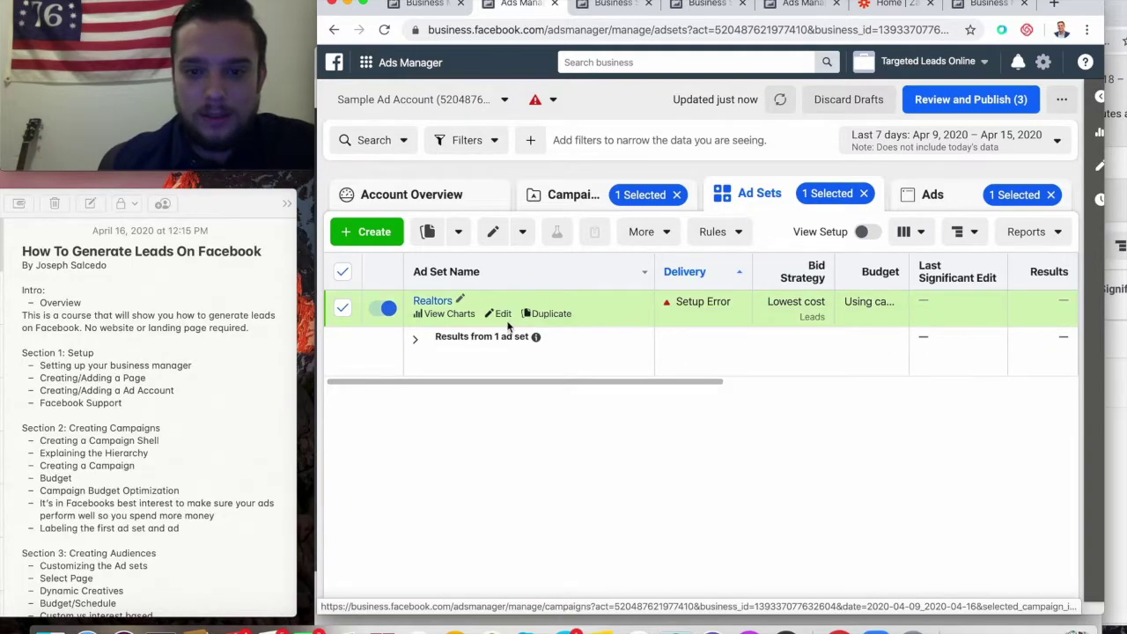
left_click(503, 314)
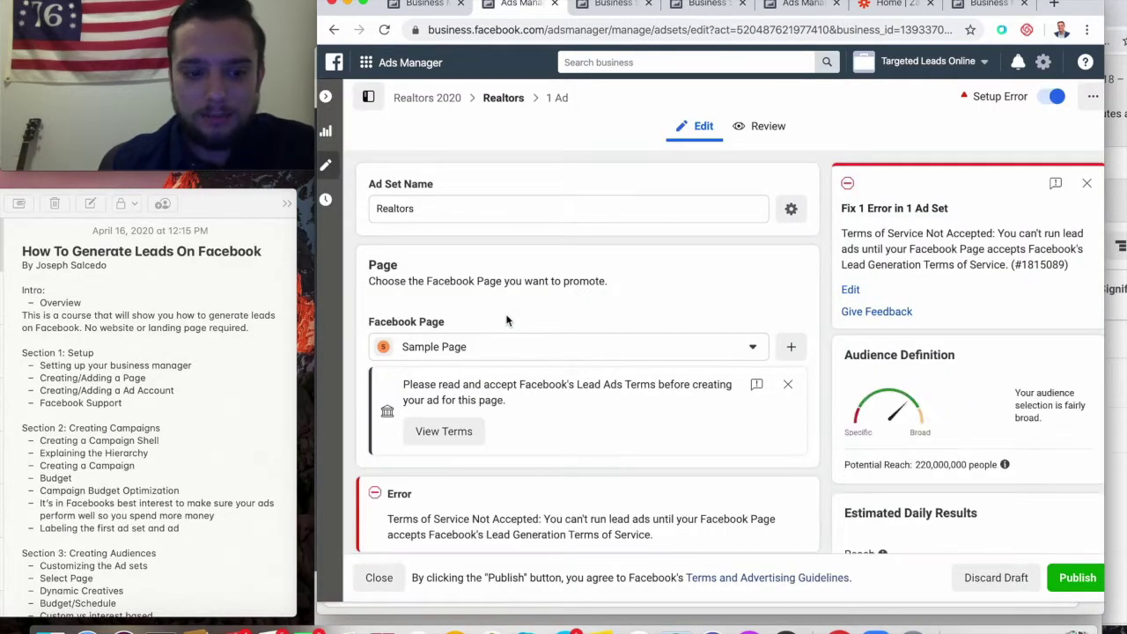
scroll(200, 419, "down", 4)
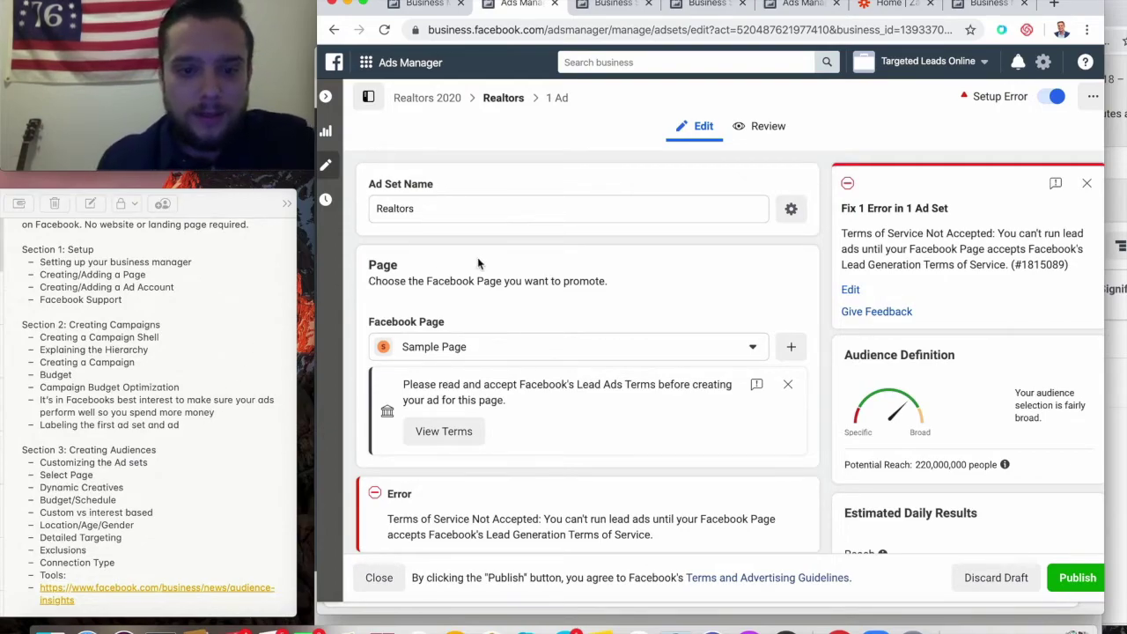
scroll(478, 258, "down", 1)
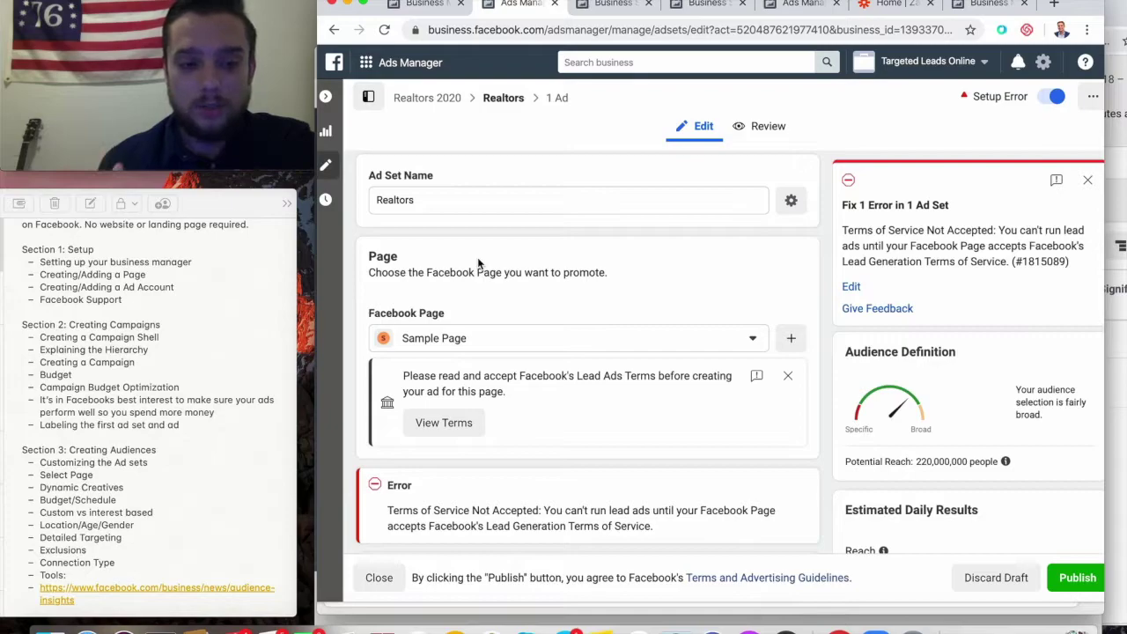
scroll(477, 257, "up", 1)
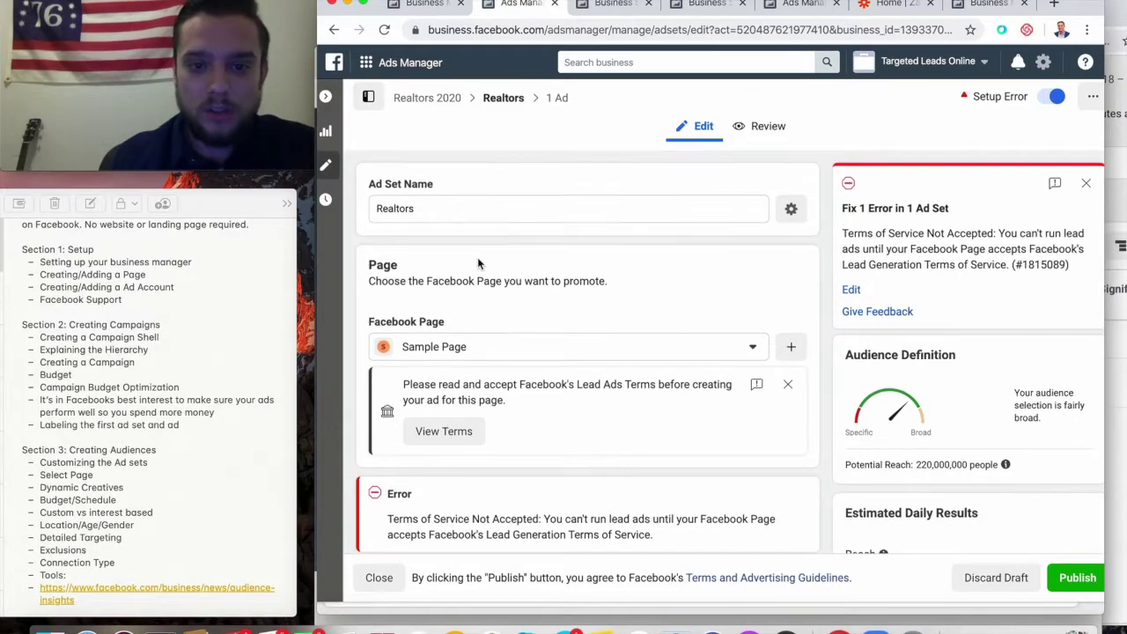
left_click(418, 207)
double_click(417, 208)
left_click(435, 208)
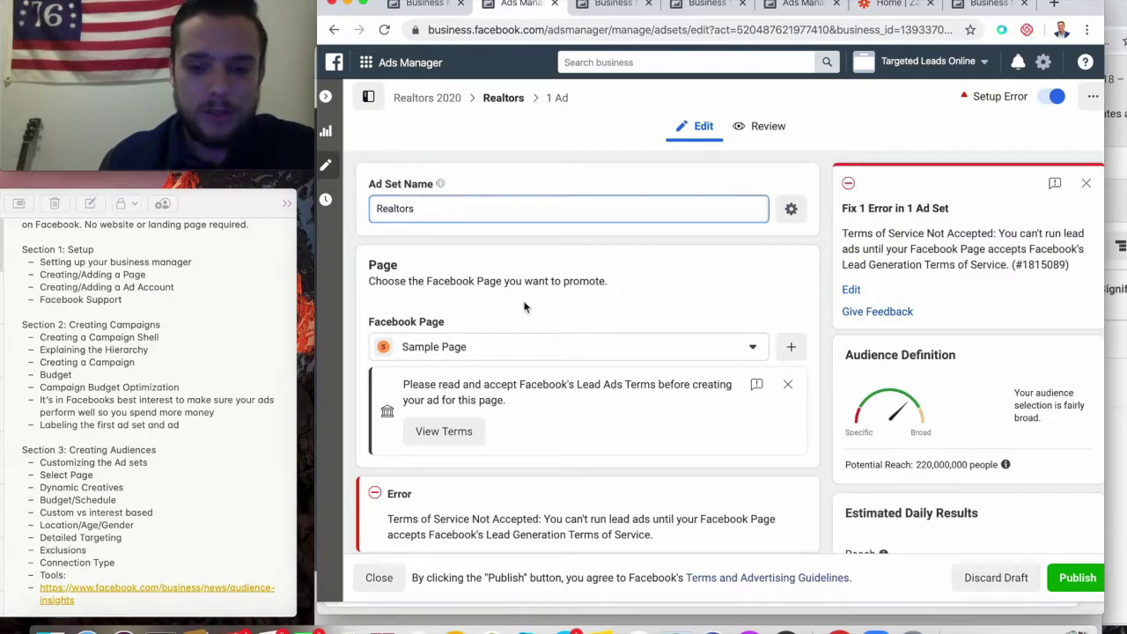
- Keep Sample Page as the promoted Facebook Page and accept Facebook's Lead Ads Terms for it
scroll(525, 309, "down", 1)
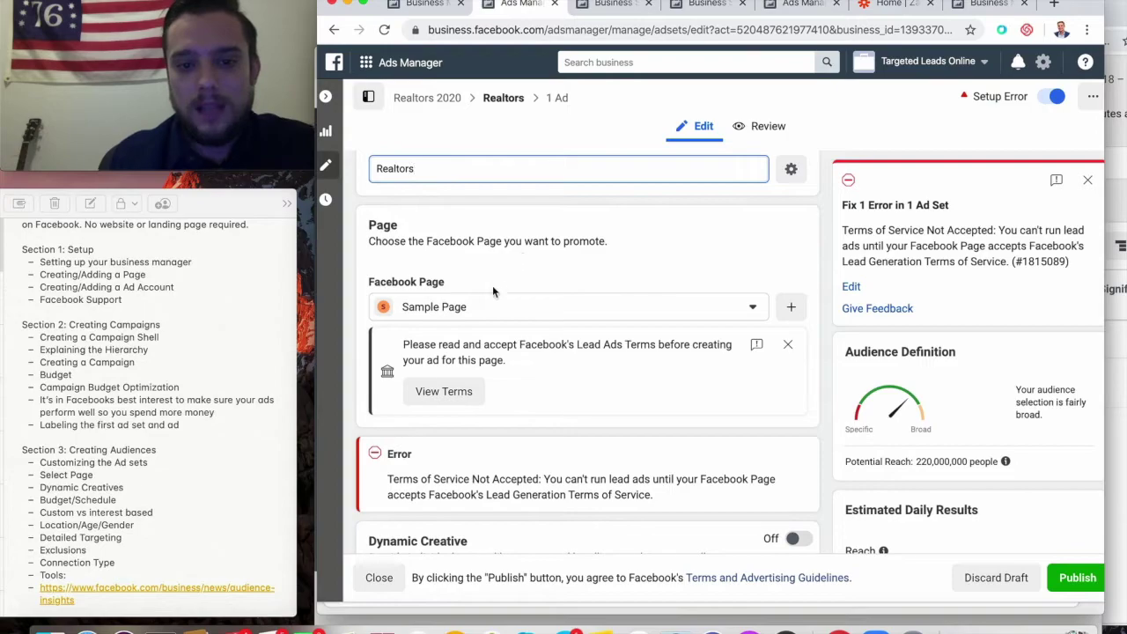
left_click(535, 306)
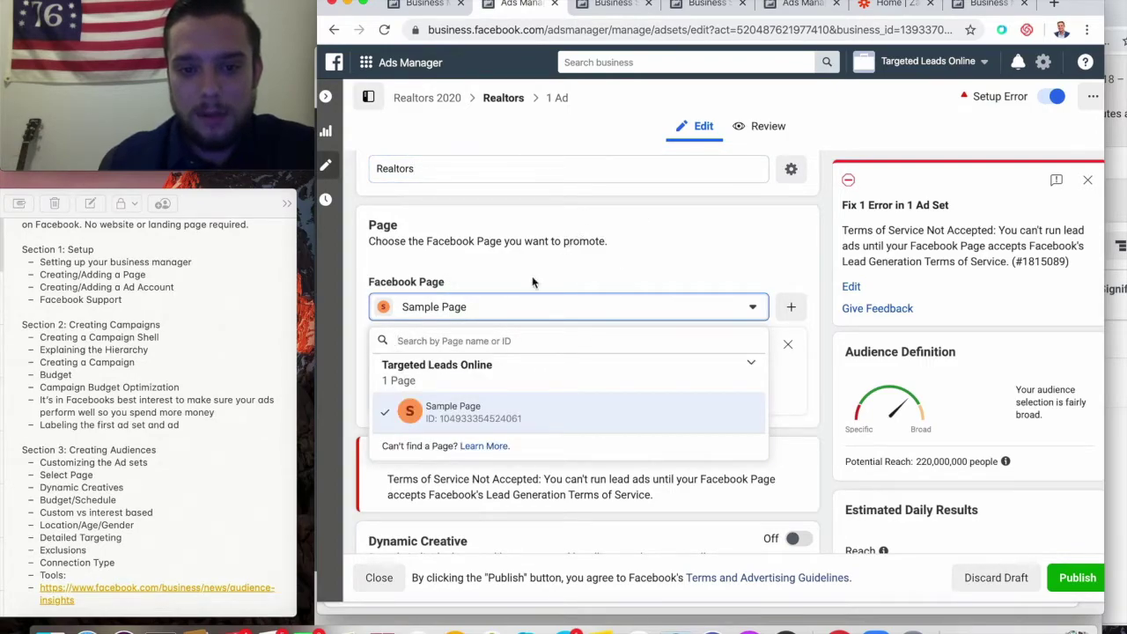
left_click(533, 279)
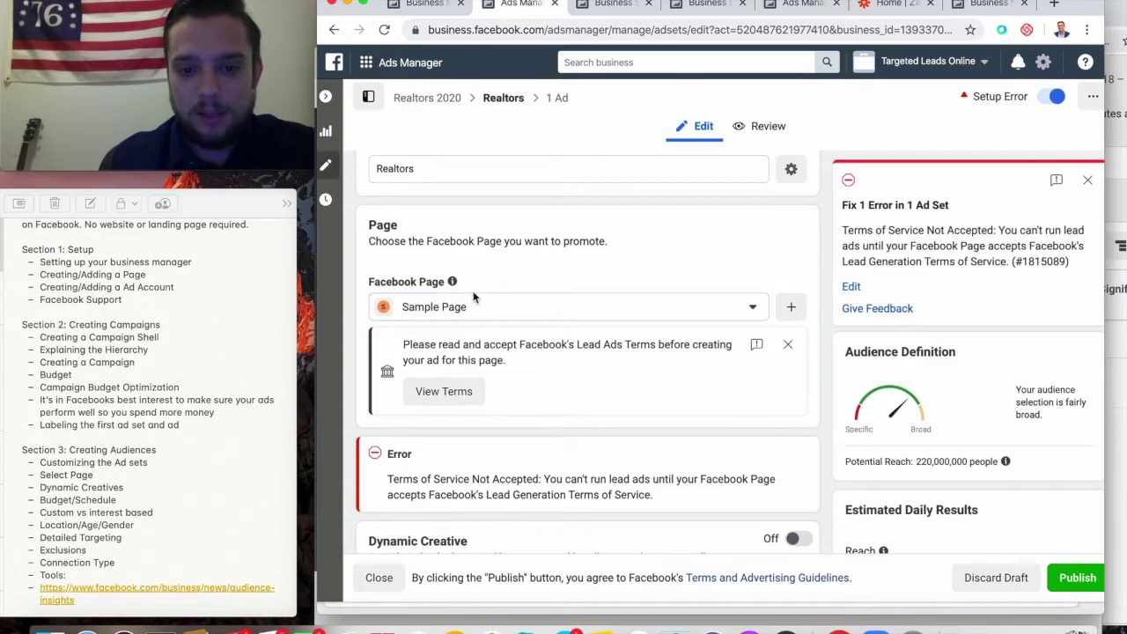
scroll(473, 299, "down", 2)
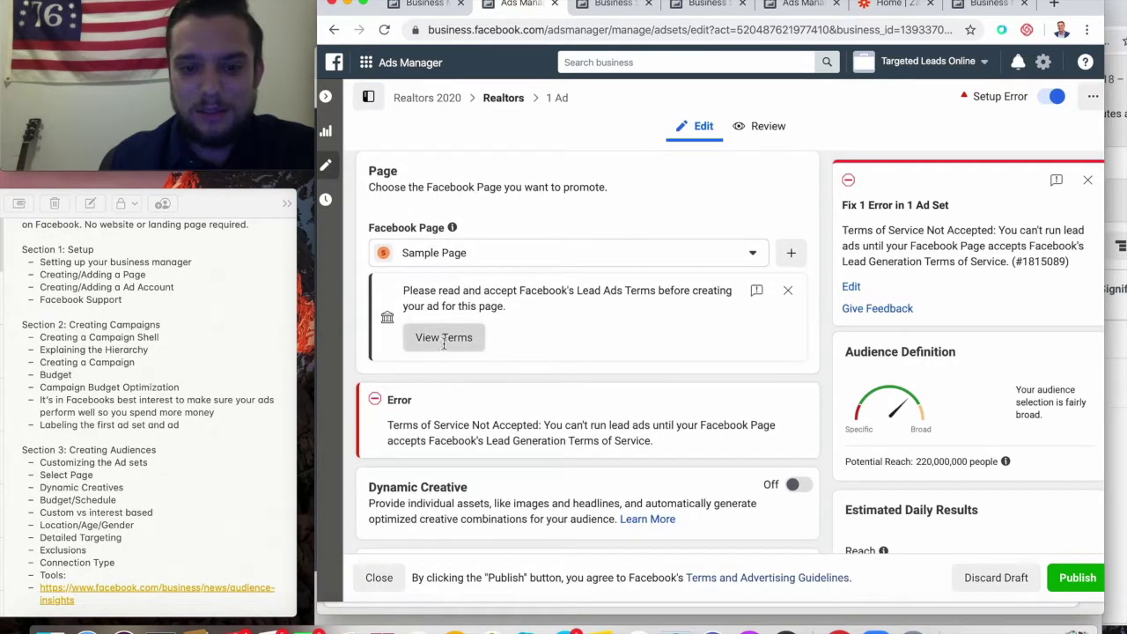
left_click(444, 344)
left_click(920, 499)
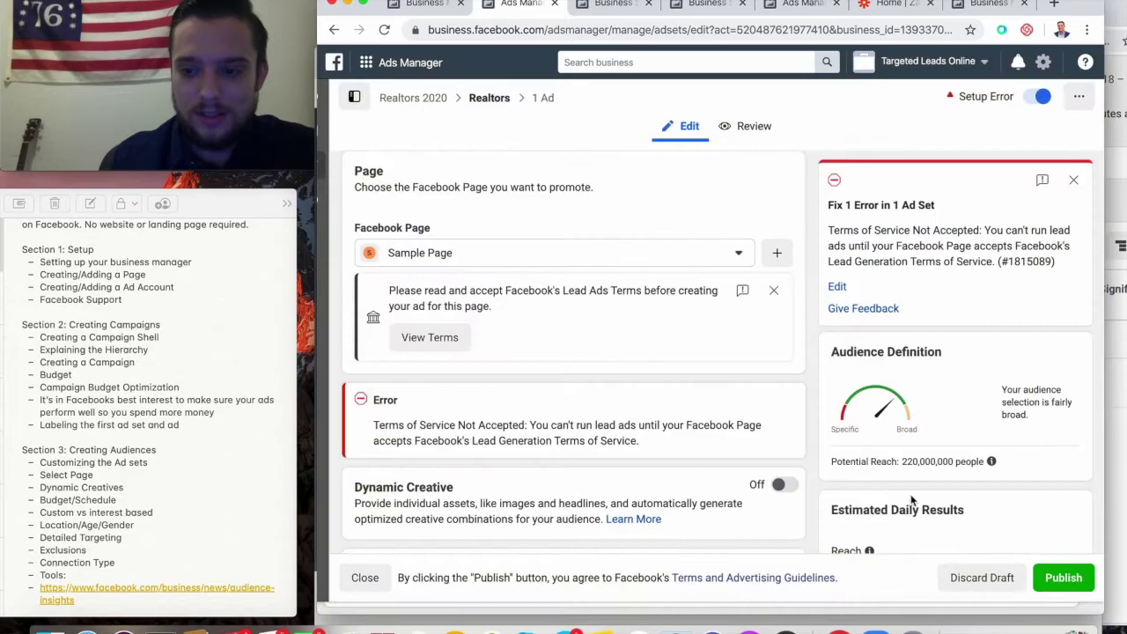
- Turn on Dynamic Creative for the Realtors ad set and accept its notice about disabled settings
scroll(623, 321, "down", 2)
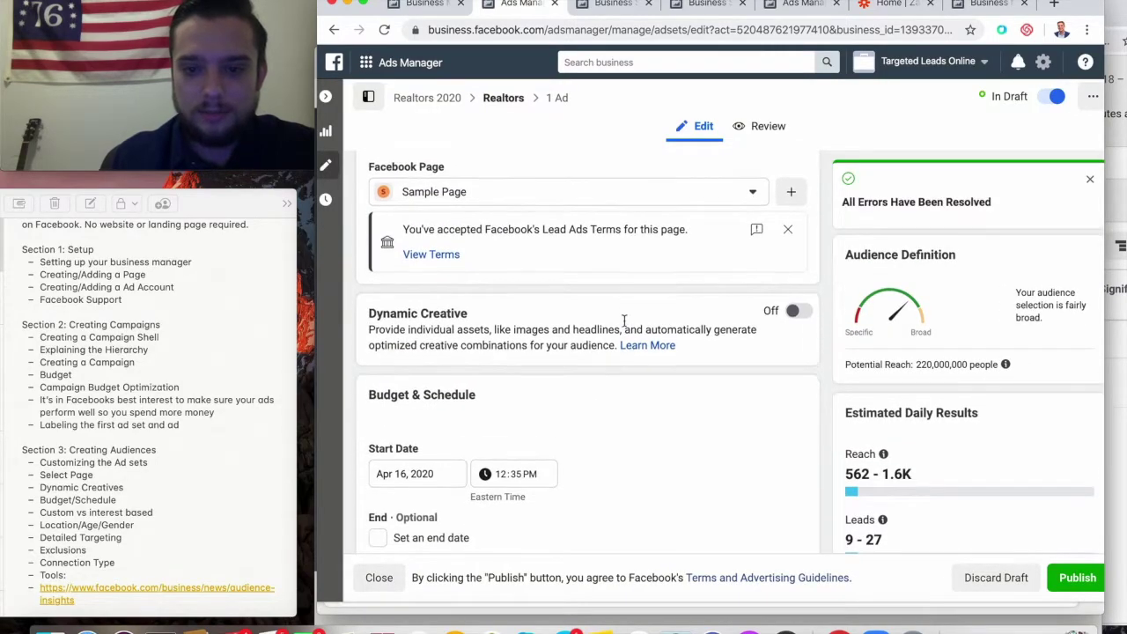
scroll(624, 320, "down", 2)
scroll(623, 327, "down", 1)
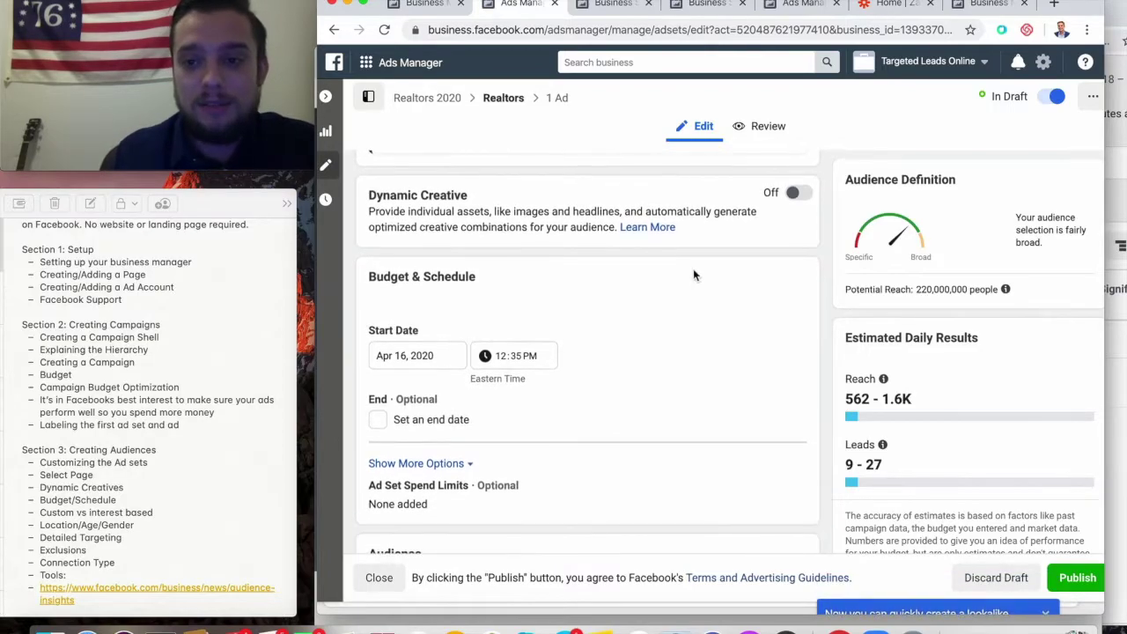
left_click(792, 190)
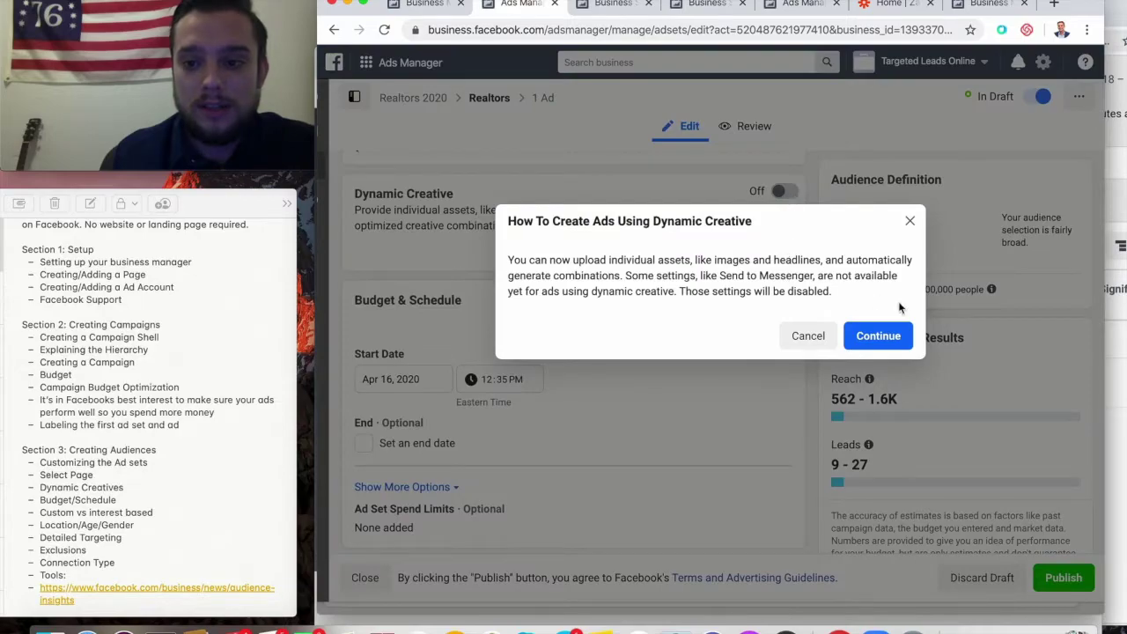
left_click(893, 334)
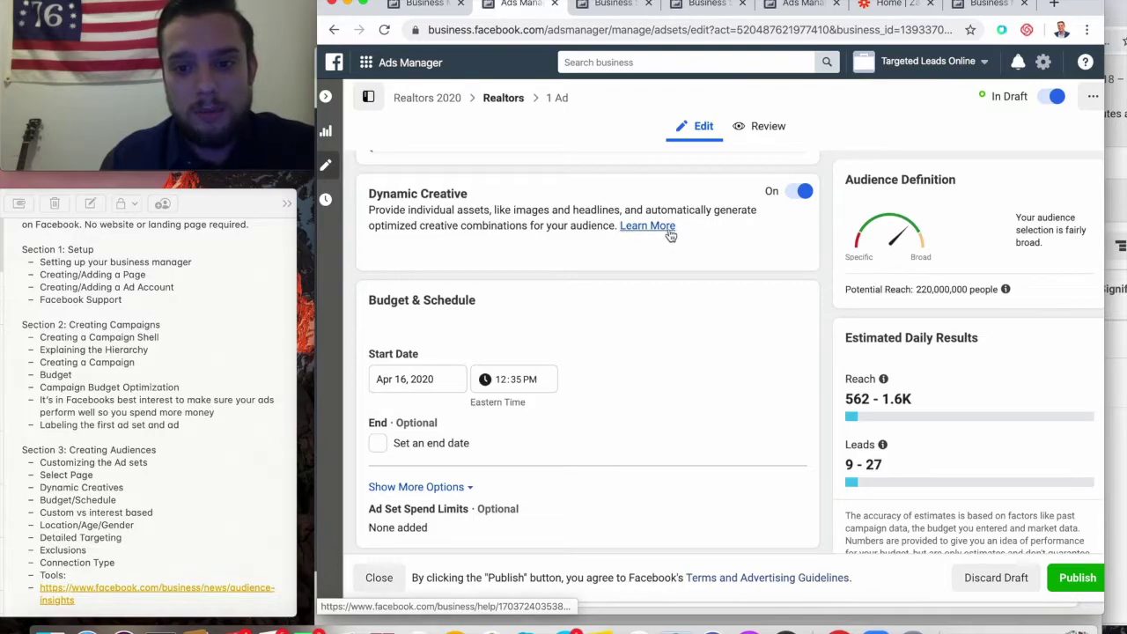
- Schedule the ad set to start on Apr 17, 2020 and end on Apr 24, 2020
scroll(639, 253, "down", 1)
scroll(639, 253, "down", 3)
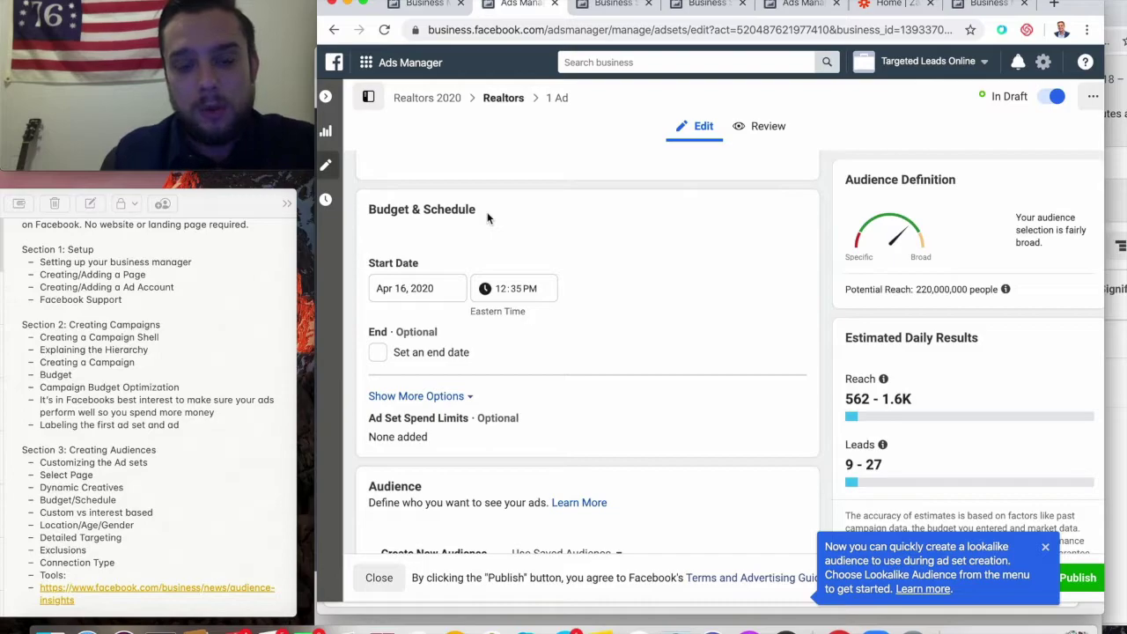
left_click(405, 288)
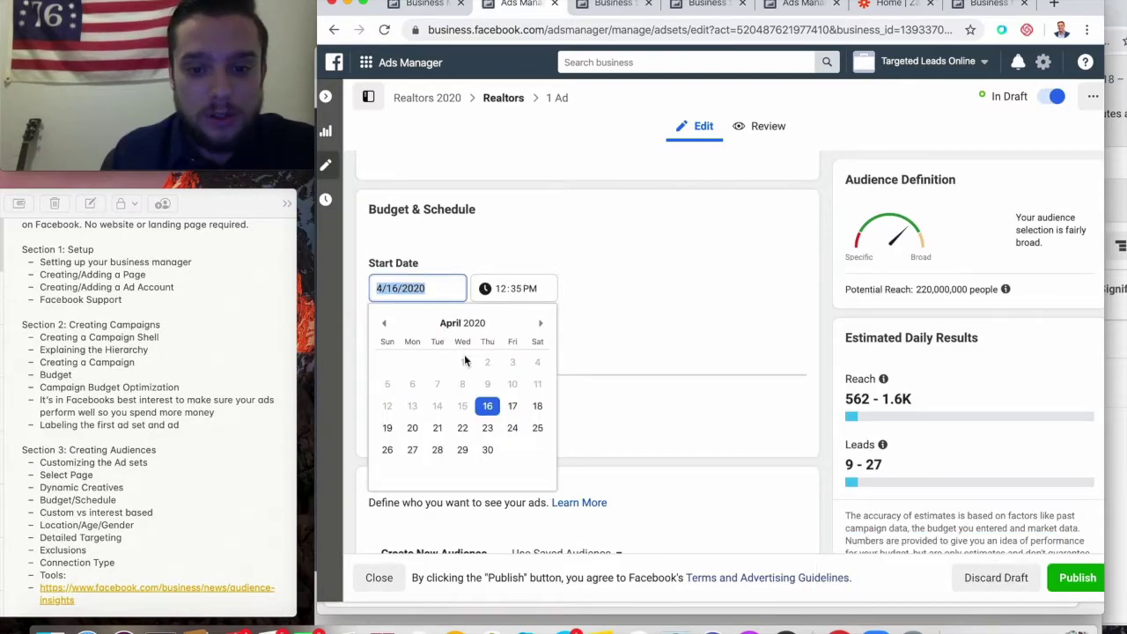
left_click(512, 405)
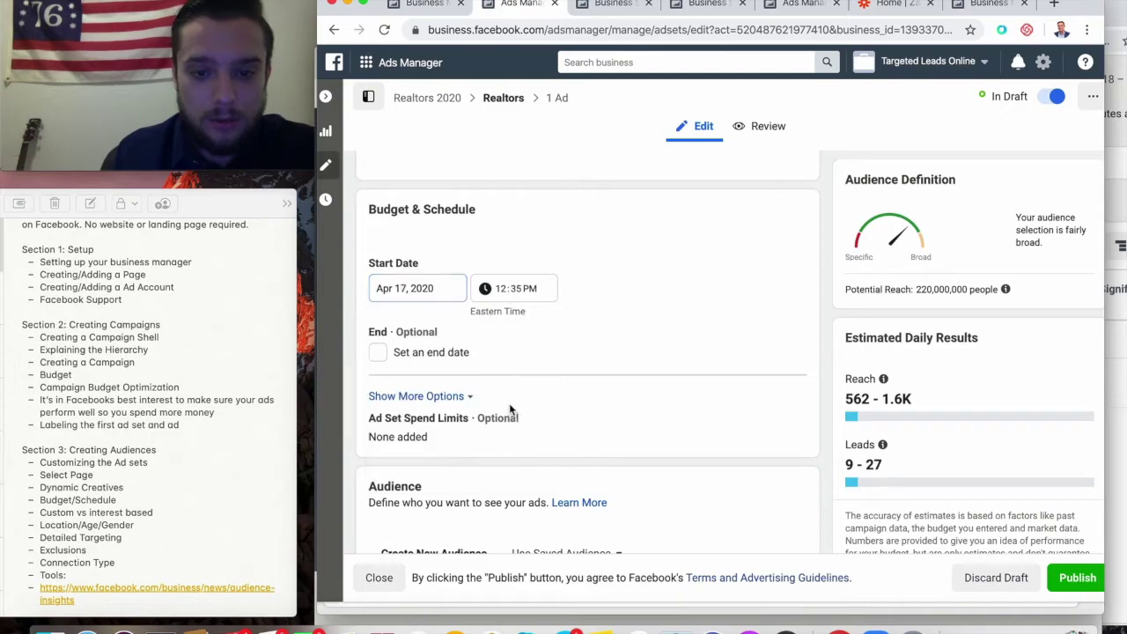
left_click(378, 353)
left_click(442, 388)
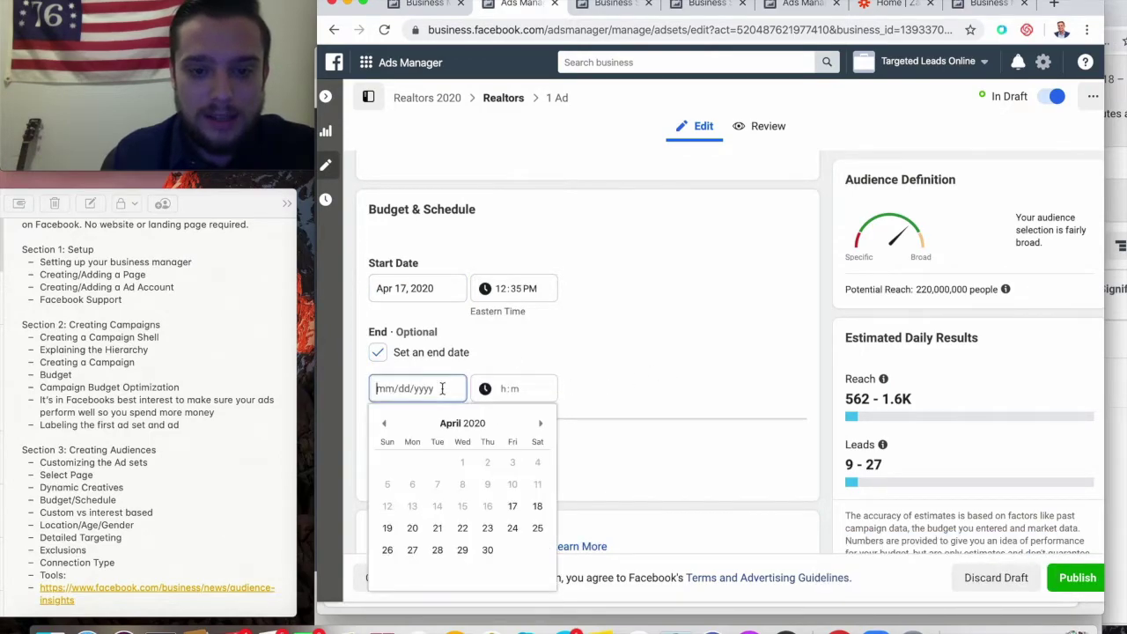
left_click(514, 524)
left_click(579, 373)
- Examine the ad set's Audience section, including custom audiences, locations, age, gender and detailed targeting
scroll(580, 374, "down", 1)
scroll(580, 374, "down", 2)
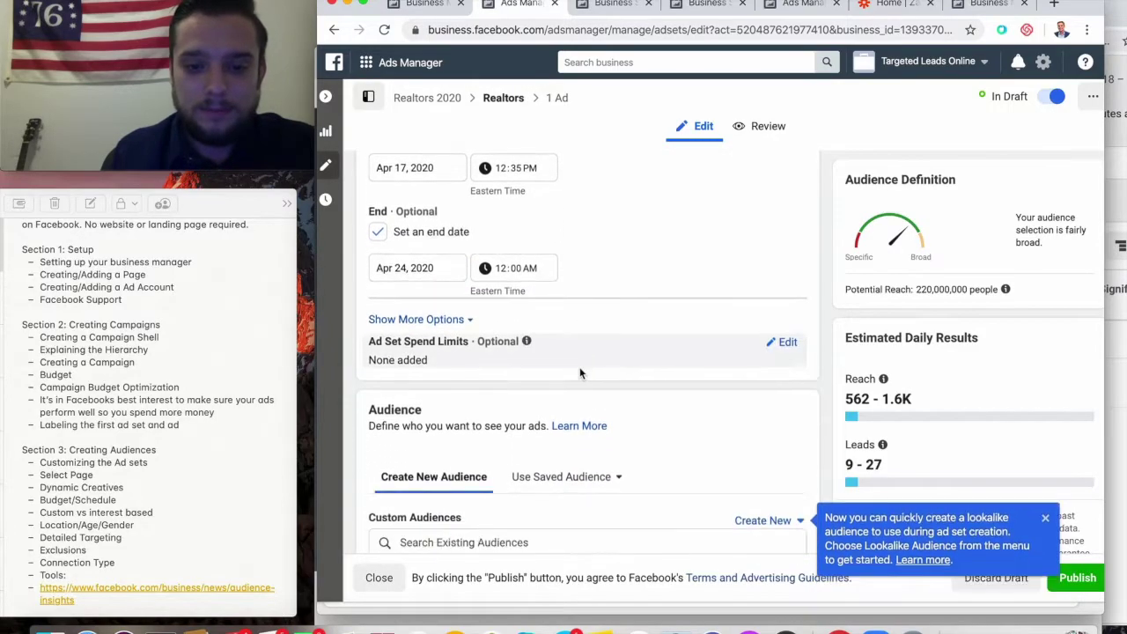
scroll(580, 373, "down", 4)
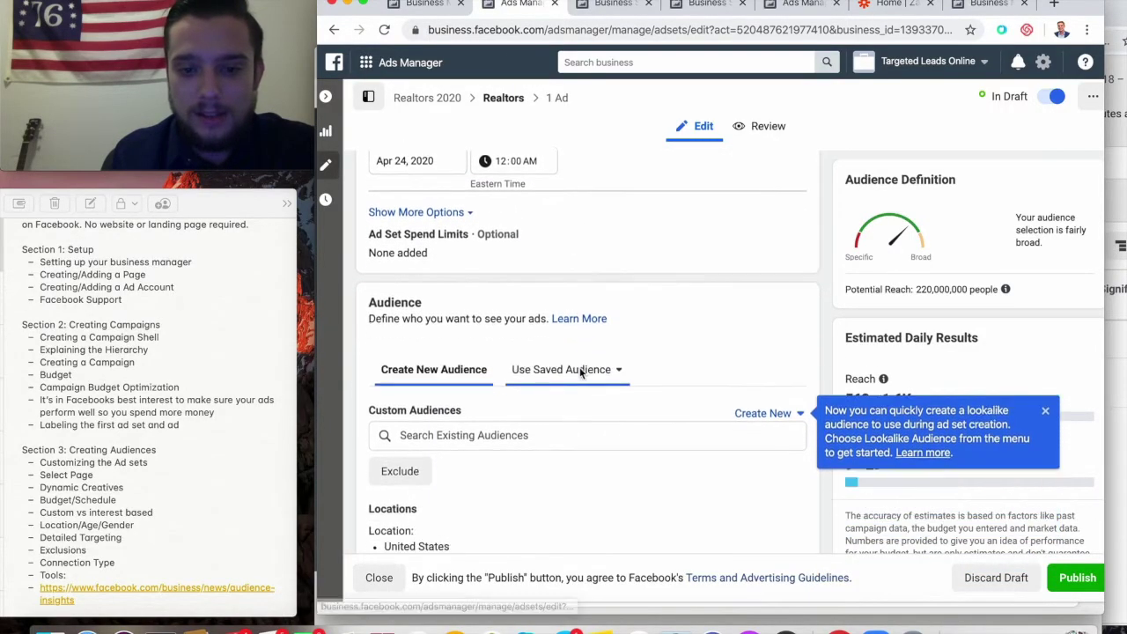
scroll(580, 374, "down", 2)
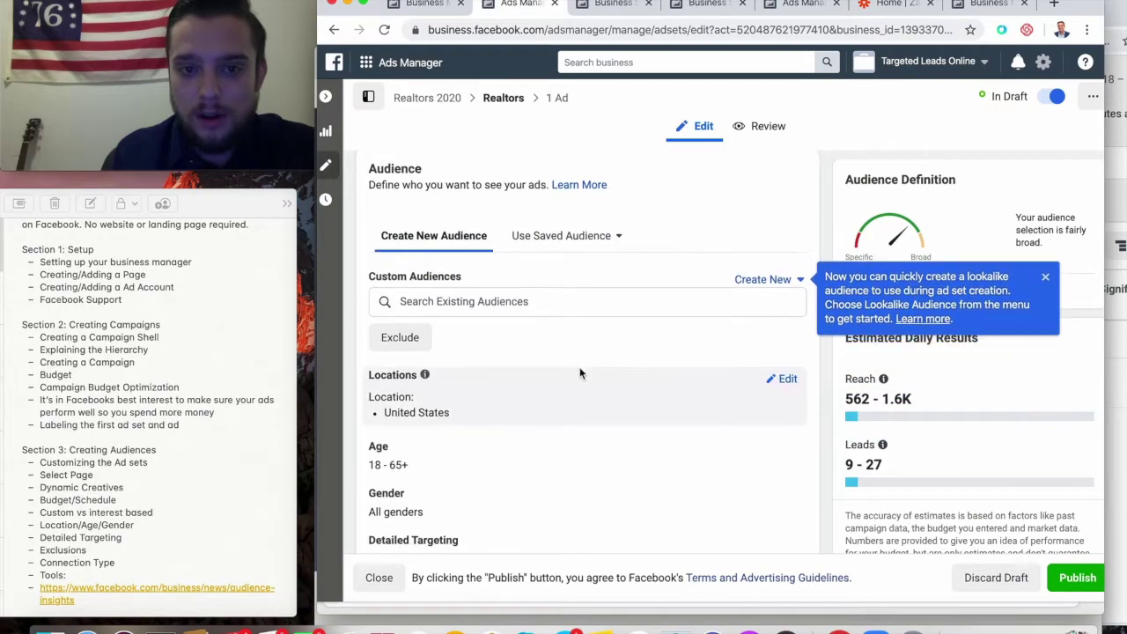
scroll(579, 373, "up", 1)
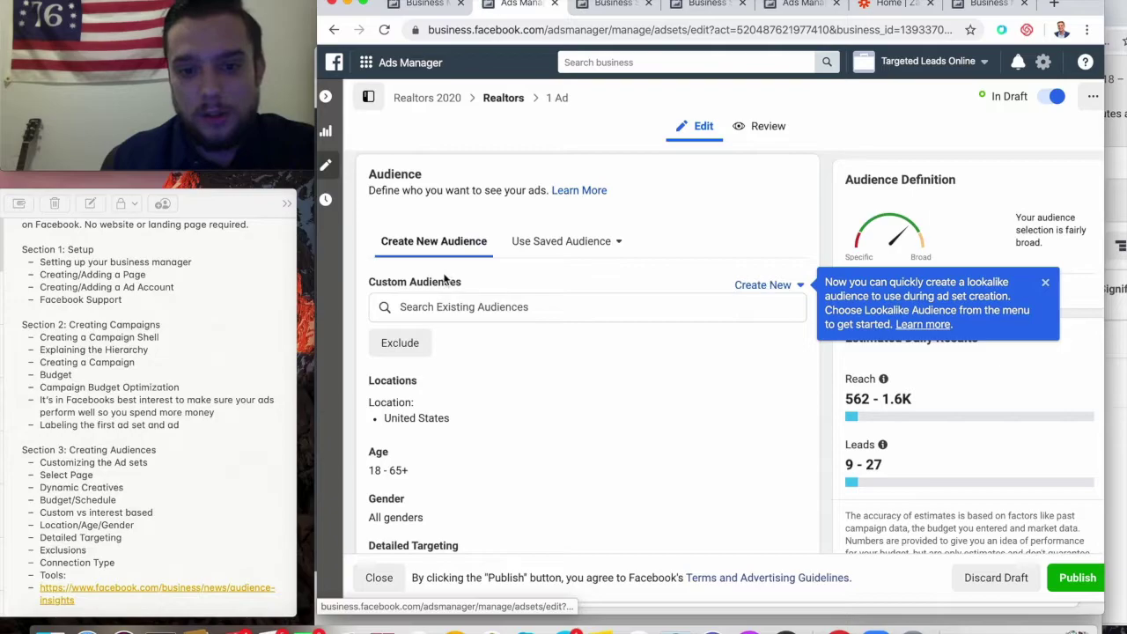
- Examine the source options for a new custom audience and its website pixel setup, then close it without creating anything
left_click(778, 290)
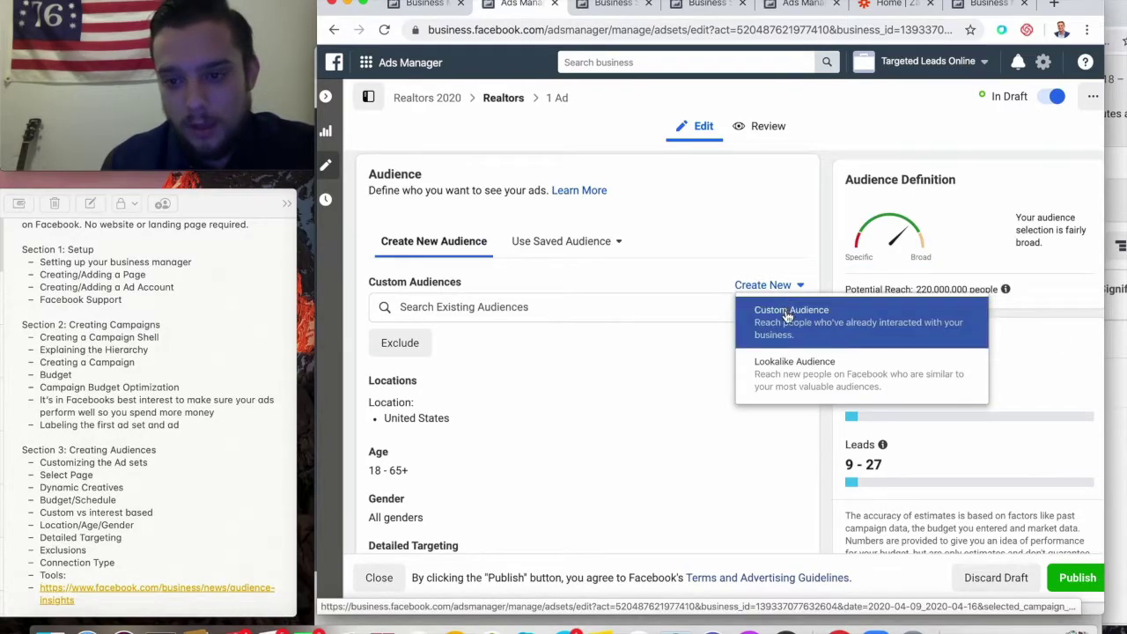
left_click(787, 317)
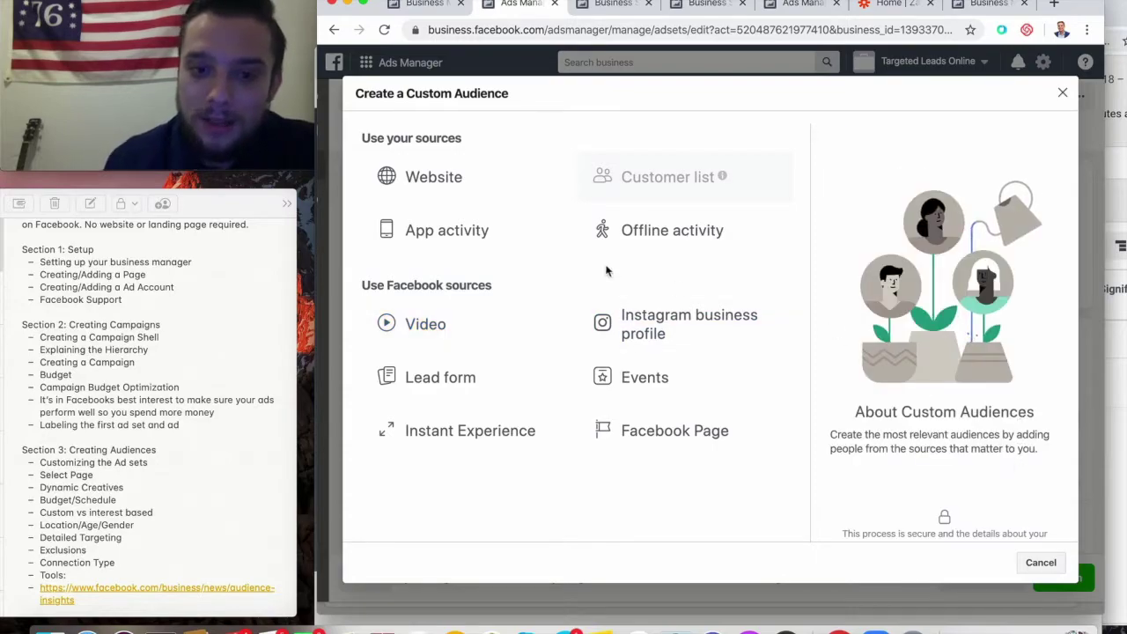
left_click(459, 189)
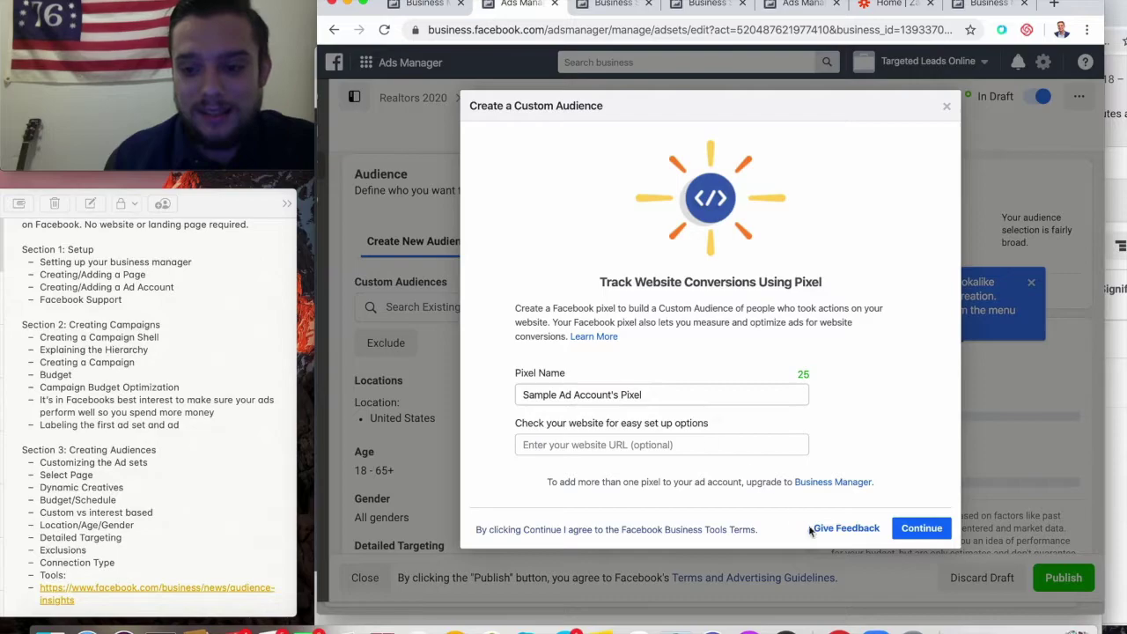
left_click(946, 110)
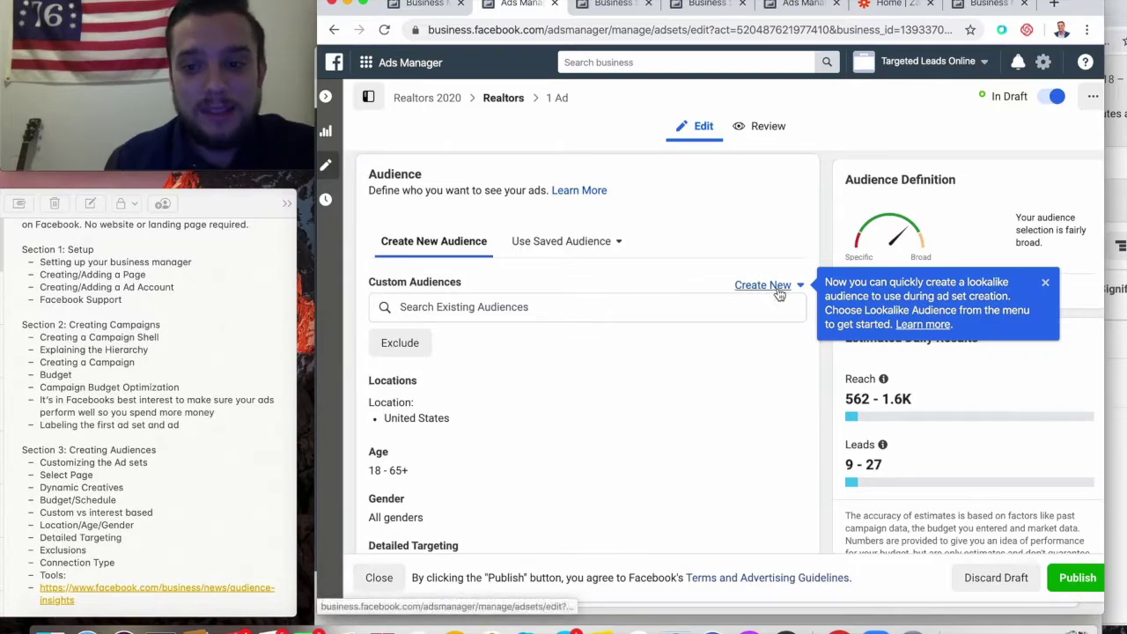
- Open the audience's locations for editing and keep the location type as People living in or recently in this location
scroll(605, 284, "down", 1)
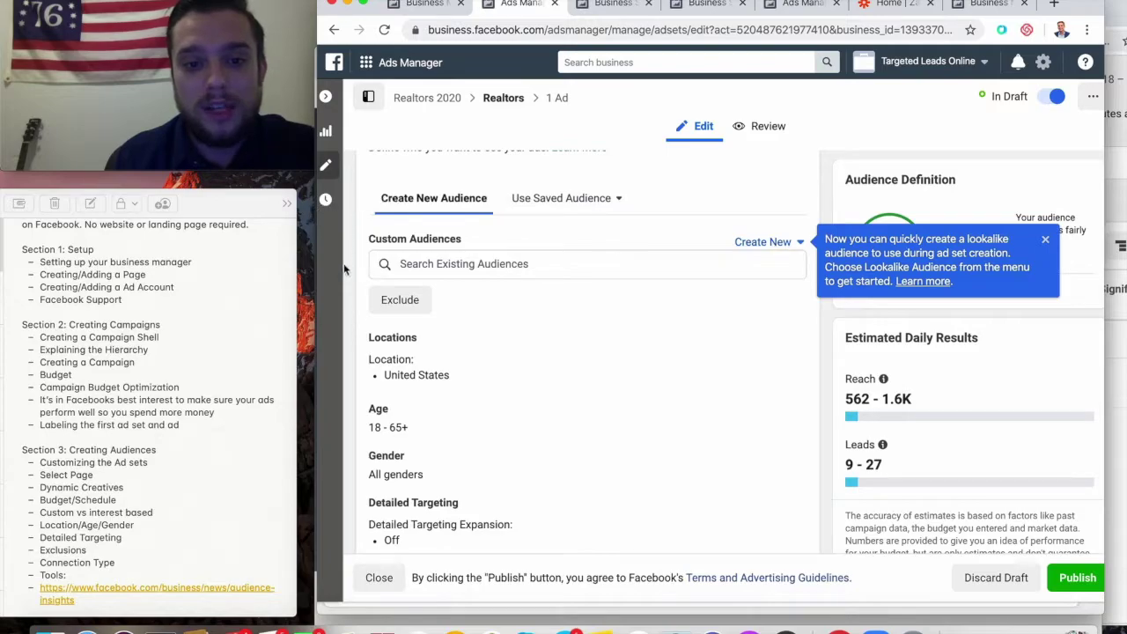
mouse_move(425, 337)
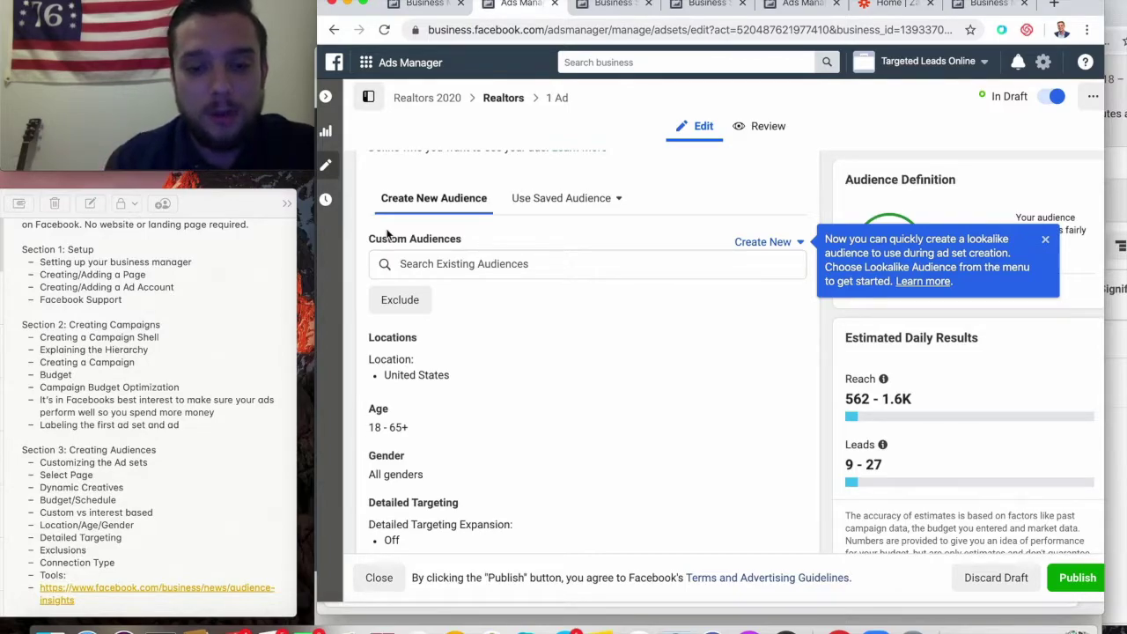
scroll(472, 262, "down", 1)
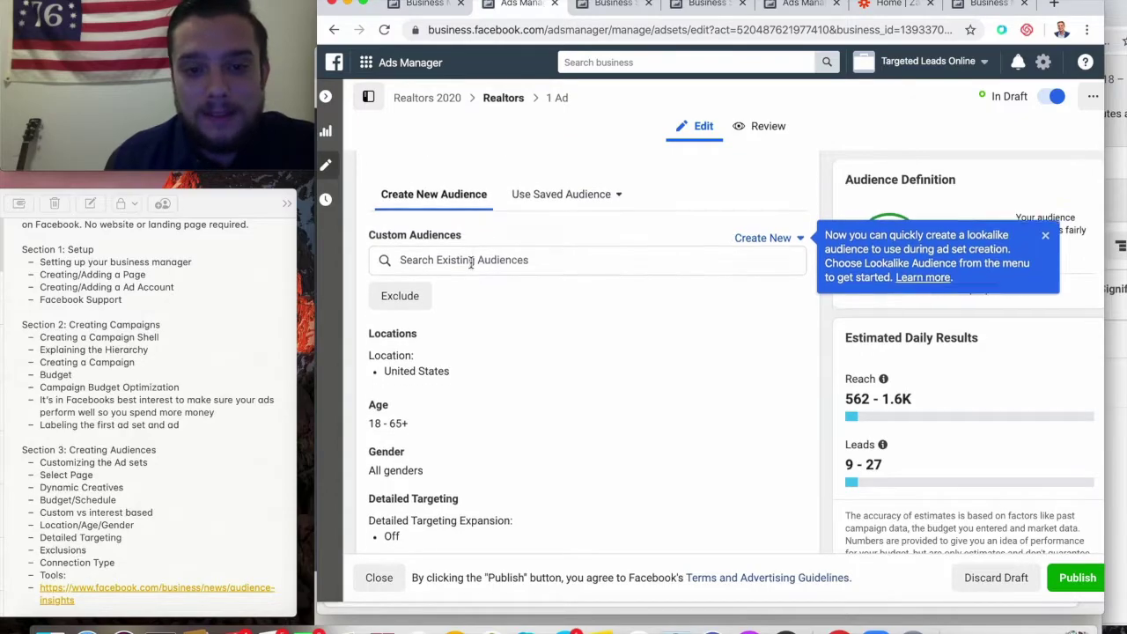
scroll(472, 262, "down", 1)
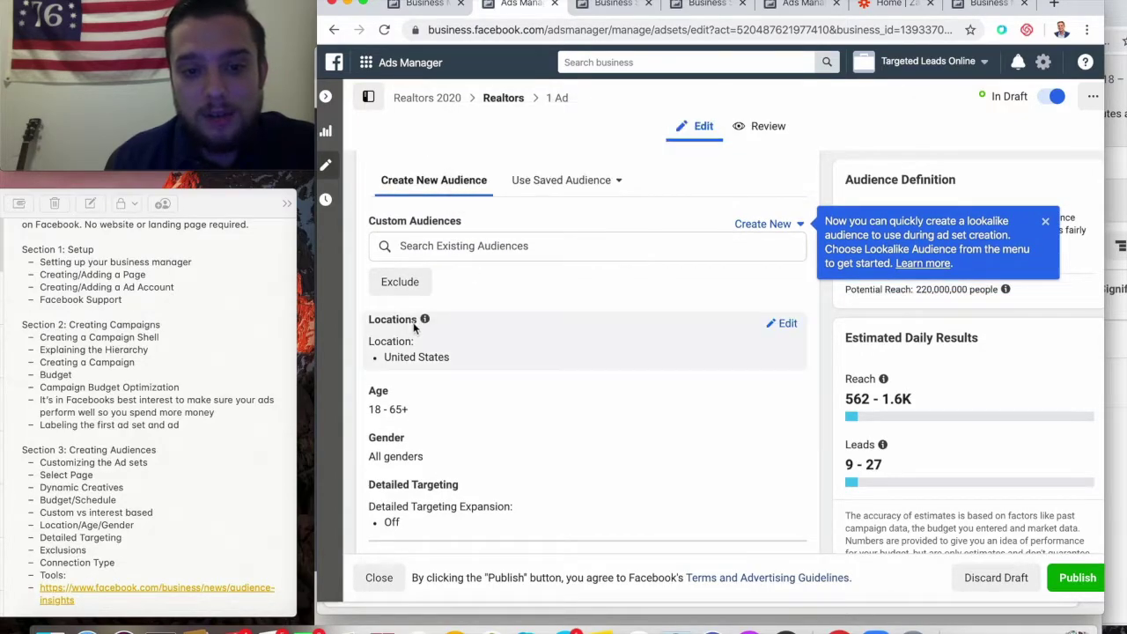
left_click(788, 325)
scroll(735, 381, "down", 3)
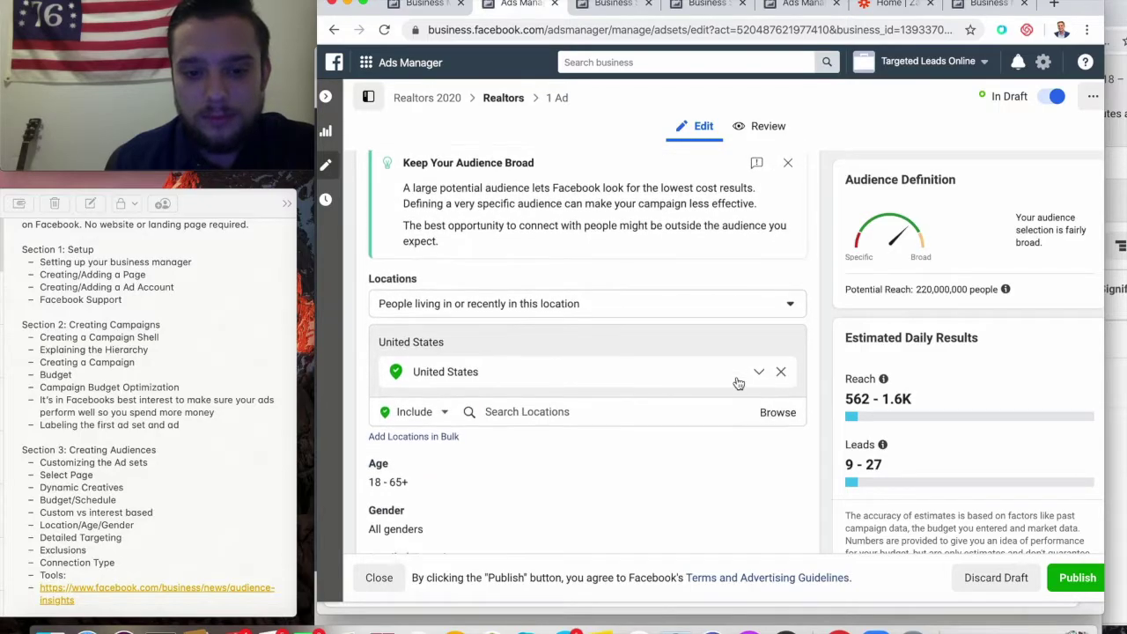
scroll(738, 383, "down", 2)
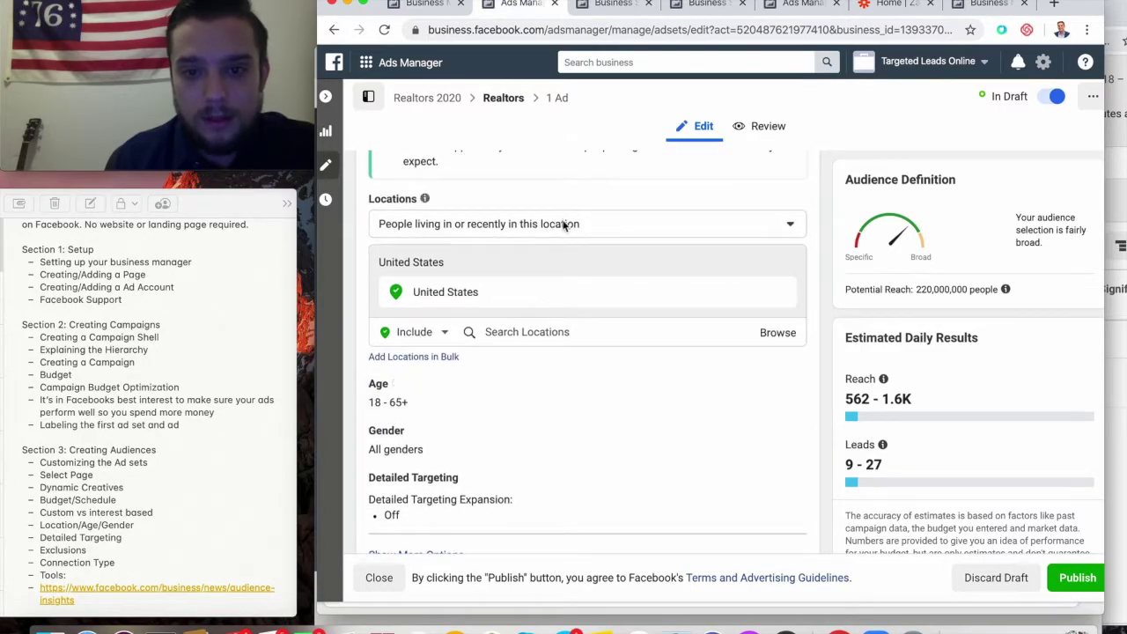
left_click(564, 227)
left_click(653, 187)
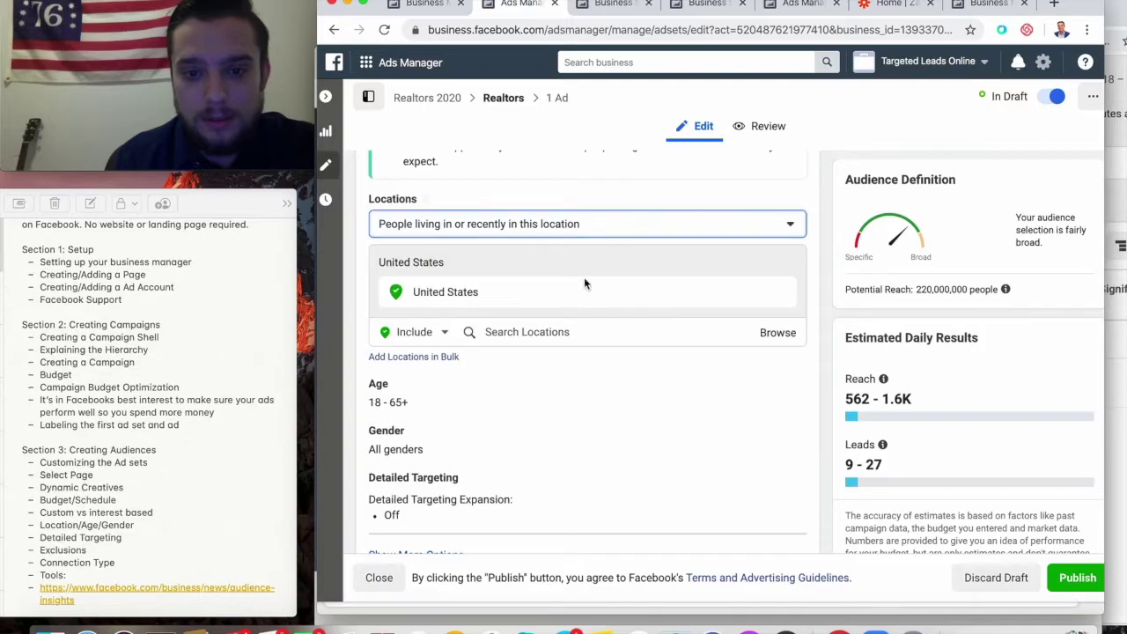
- Replace the United States location with West Palm Beach, Florida, and set its radius to 41 mi
left_click(546, 331)
type("west pa")
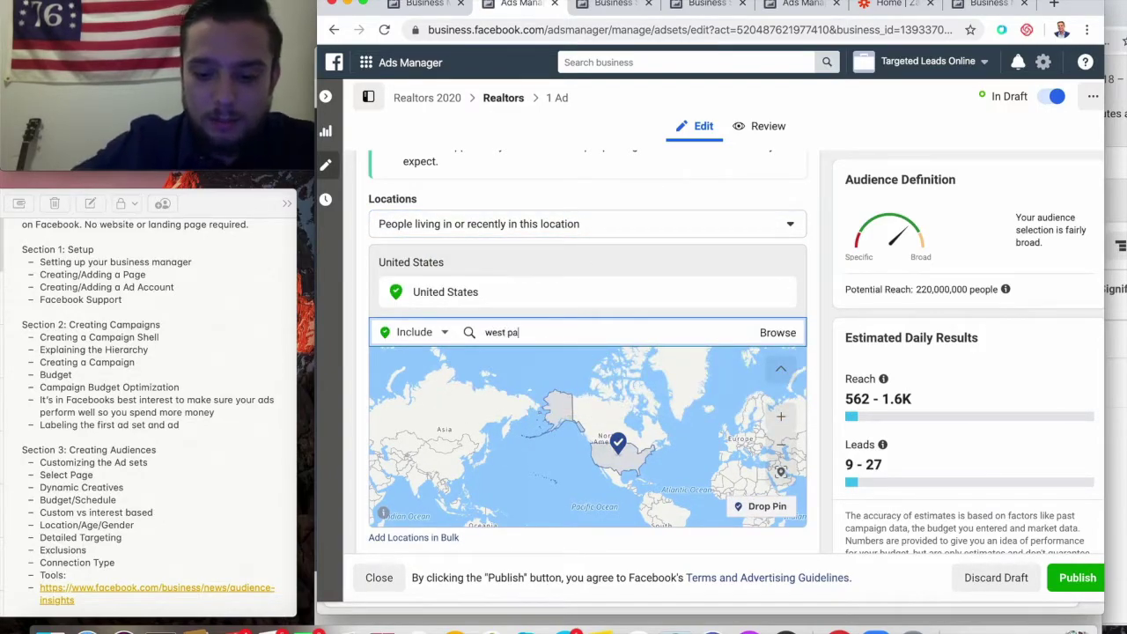
type("lm beach")
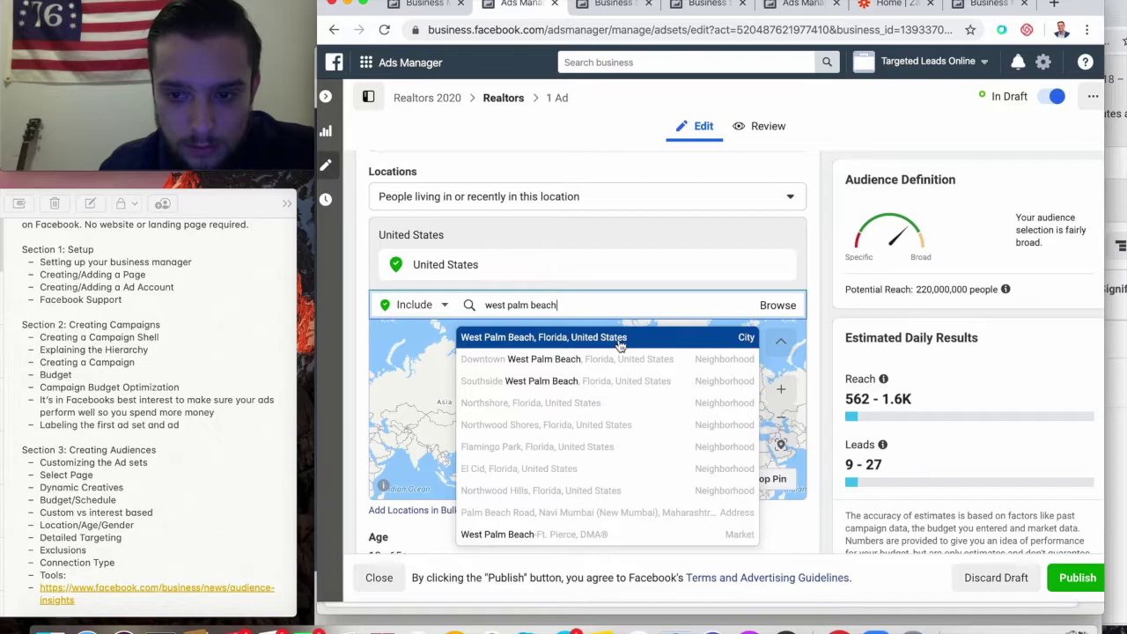
left_click(621, 338)
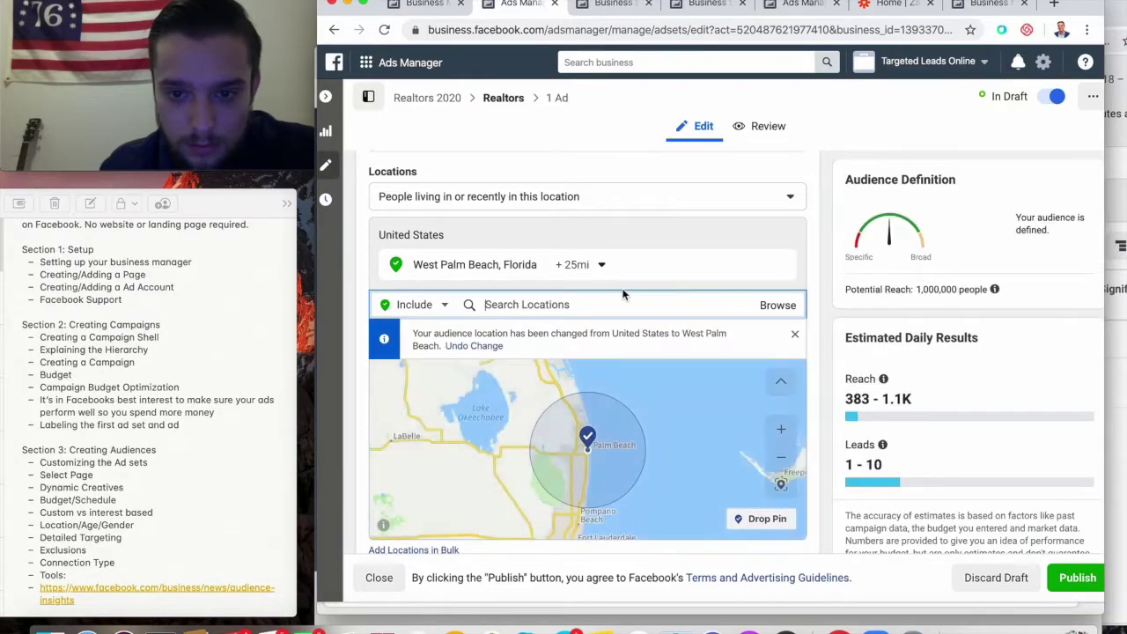
left_click(602, 253)
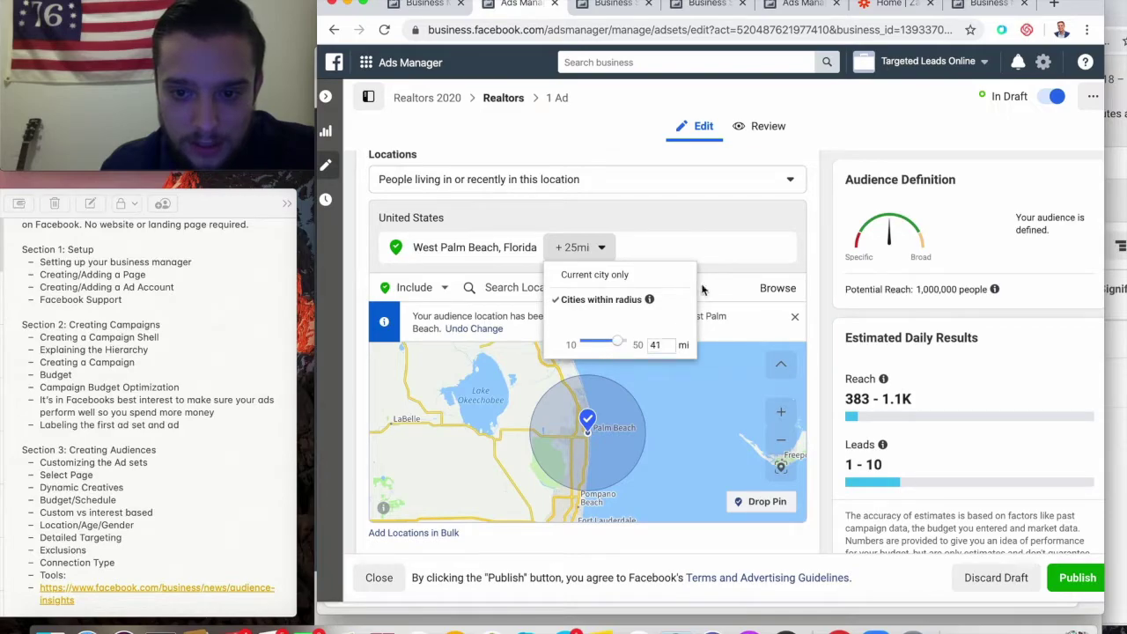
left_click(727, 291)
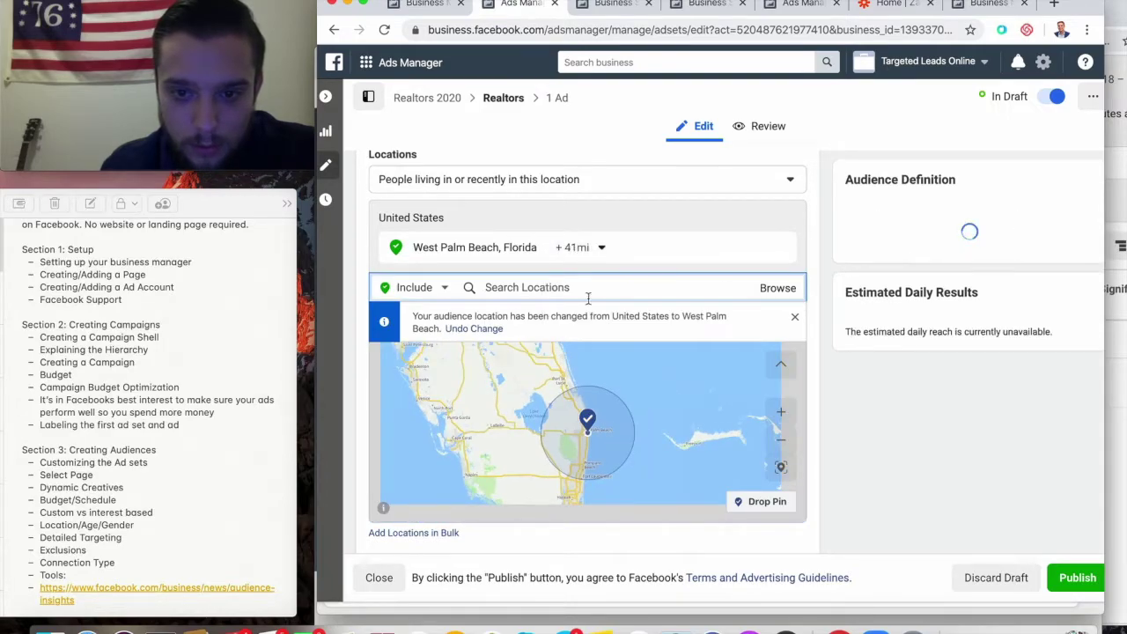
- Set the audience's minimum age to 25 and keep the gender as All
scroll(768, 513, "down", 3)
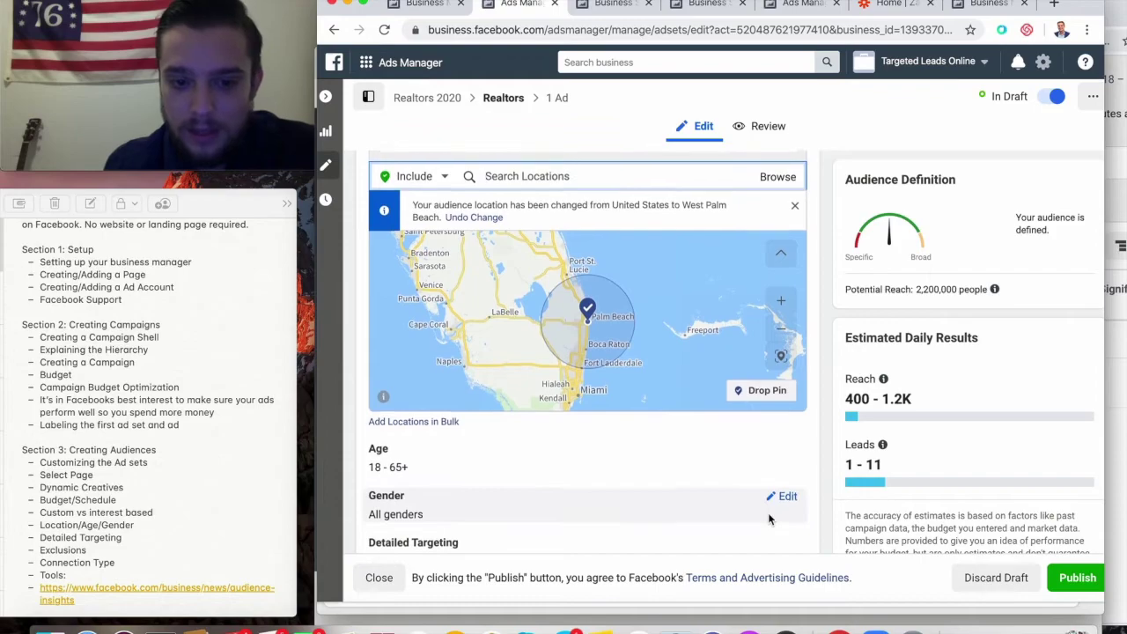
scroll(768, 513, "down", 2)
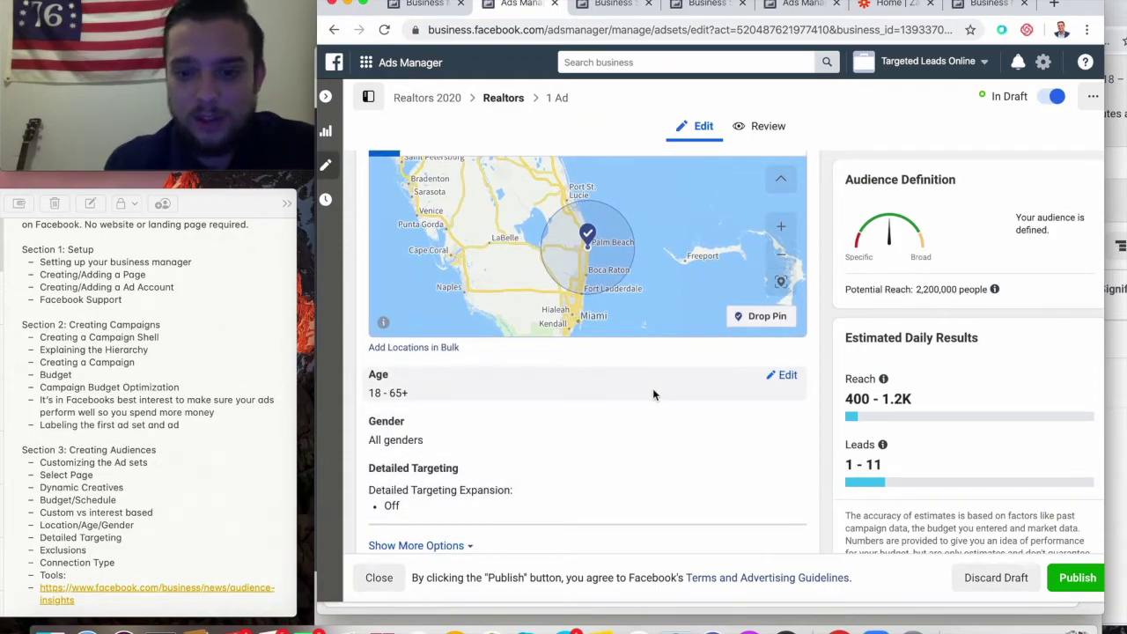
left_click(787, 376)
left_click(420, 408)
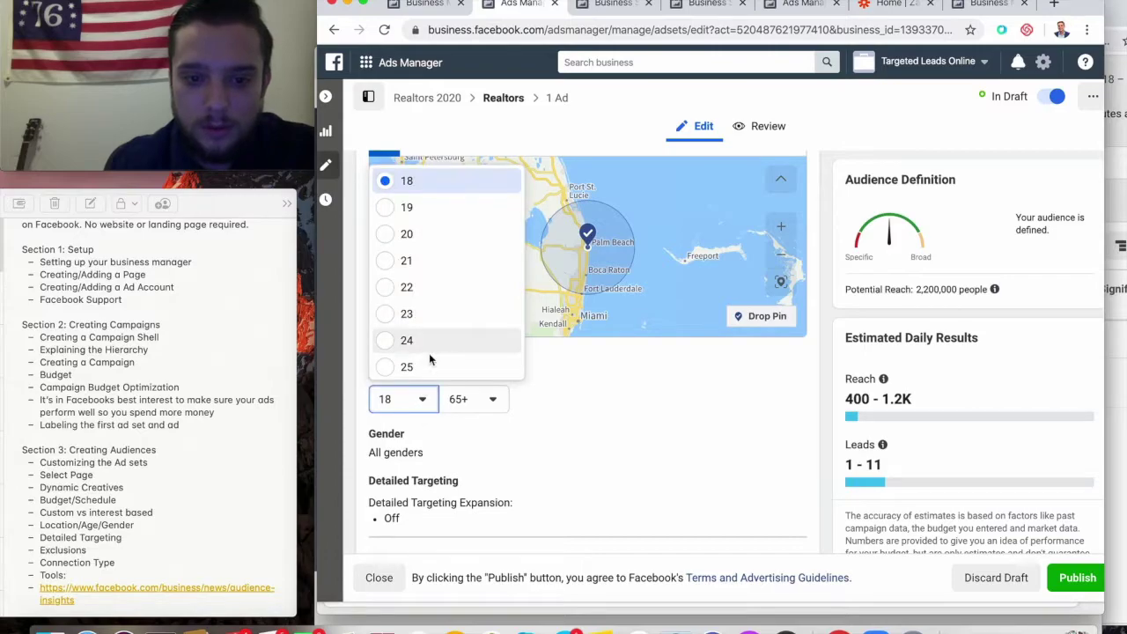
left_click(427, 365)
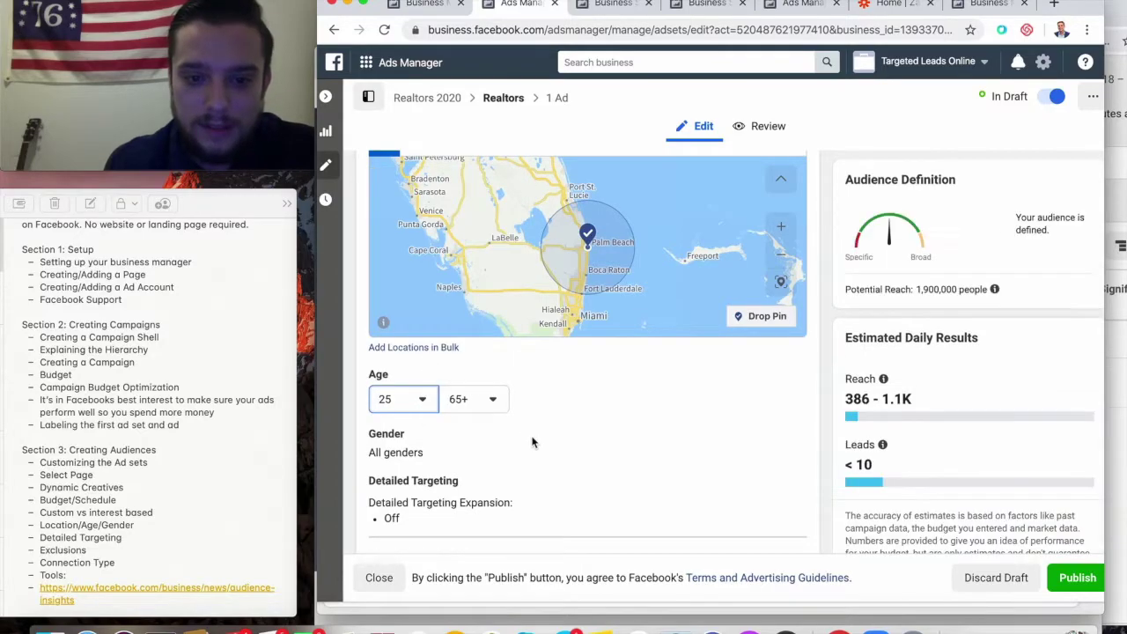
scroll(410, 418, "down", 1)
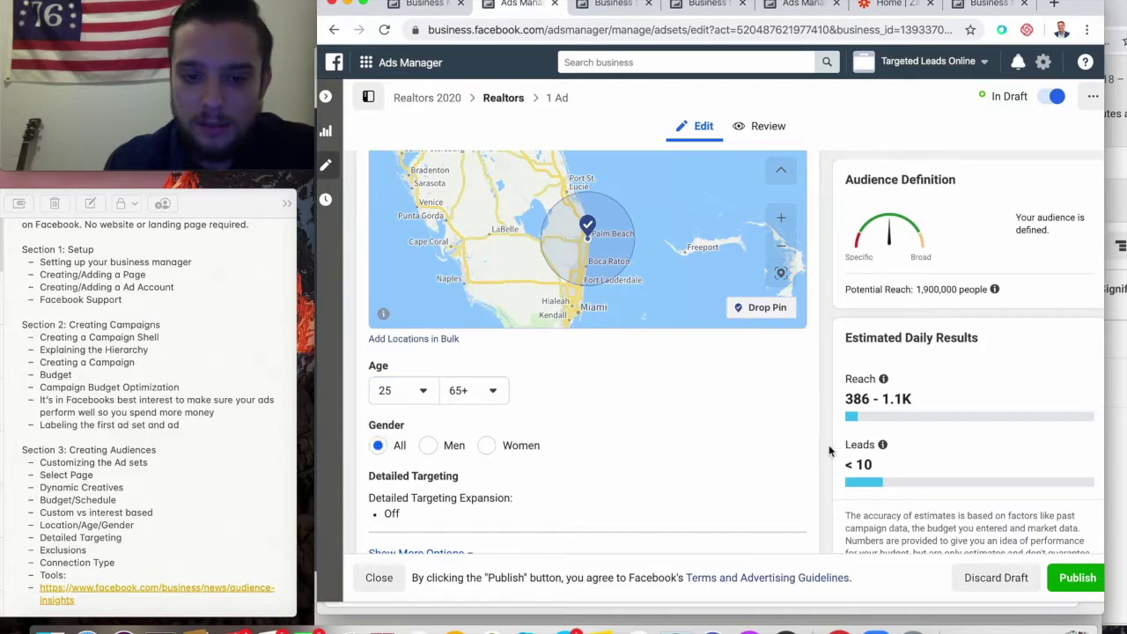
- Open Detailed Targeting for editing and browse its demographics, interests and behaviors categories
scroll(694, 436, "down", 2)
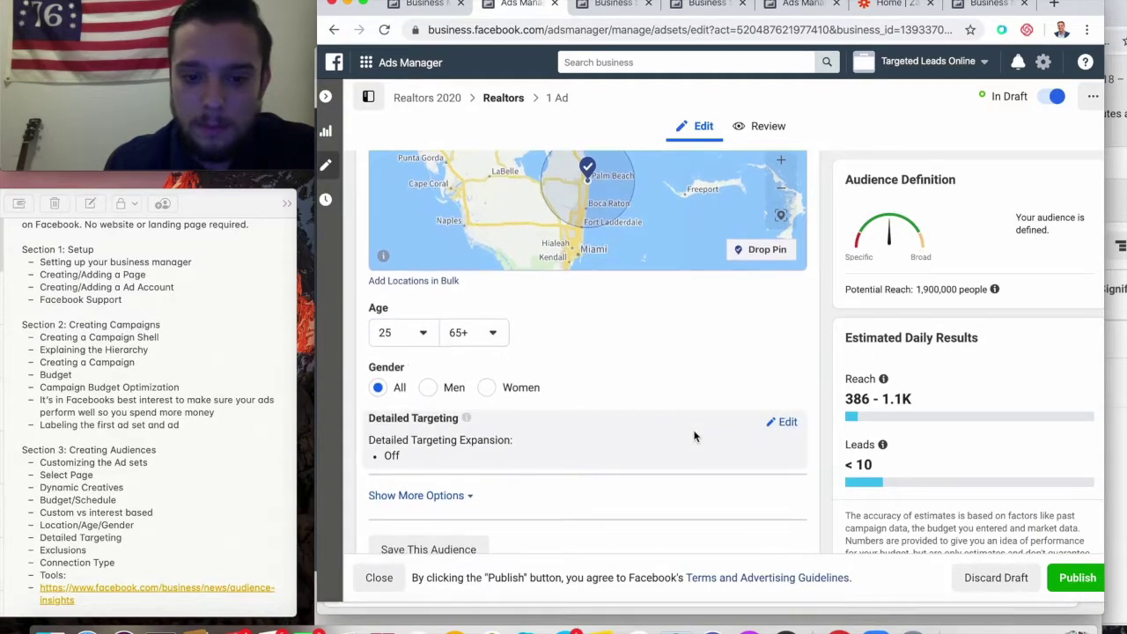
mouse_move(788, 368)
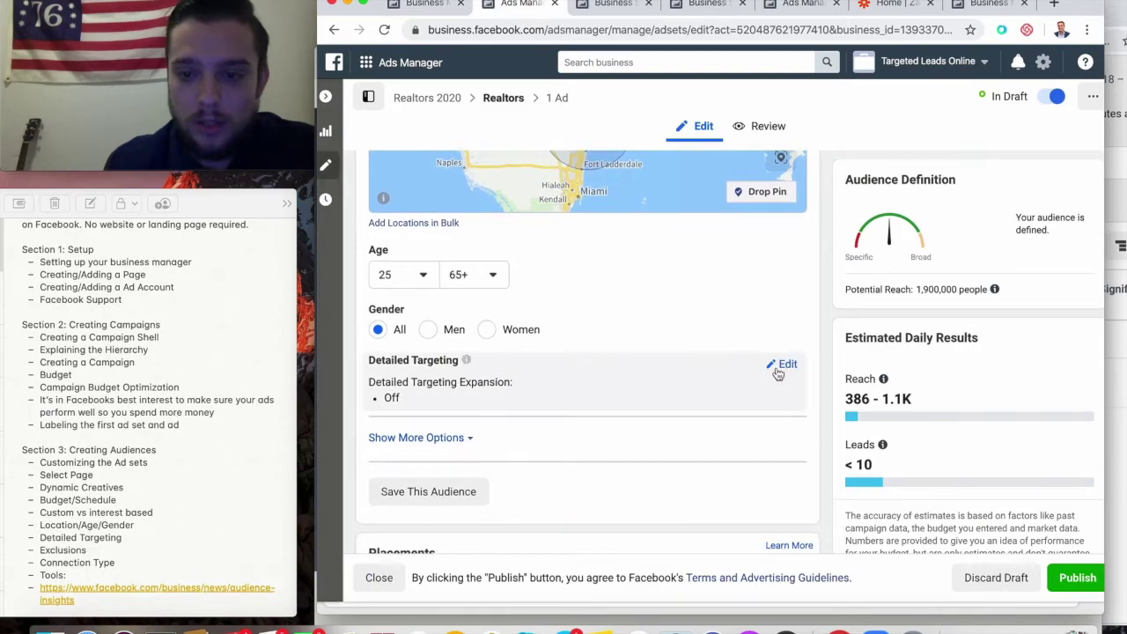
left_click(788, 368)
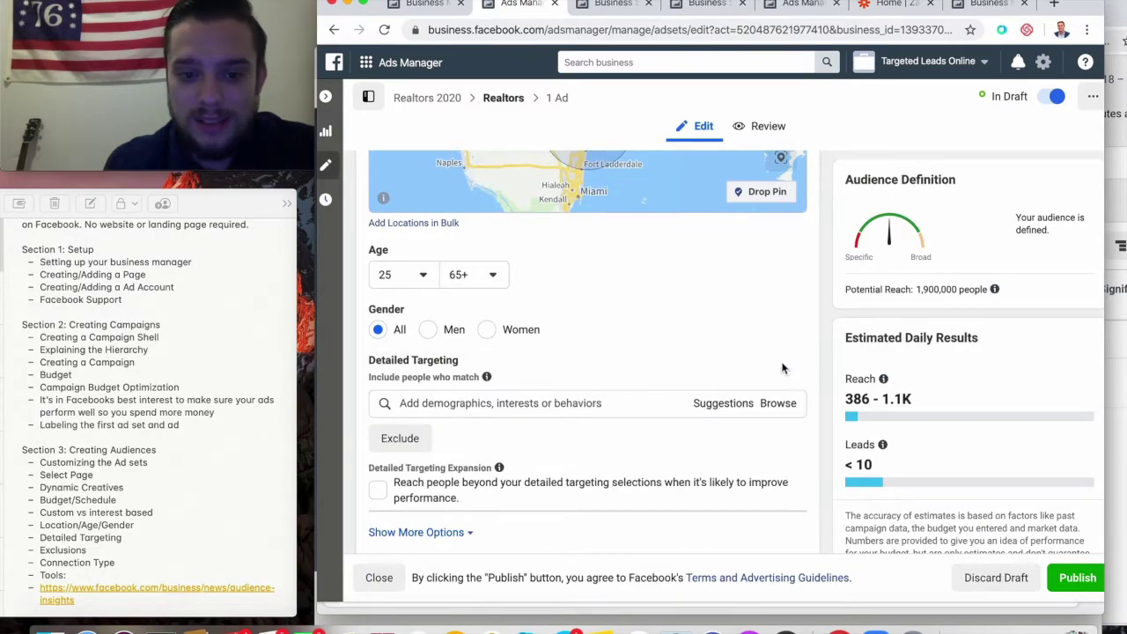
scroll(663, 334, "down", 1)
scroll(664, 332, "down", 1)
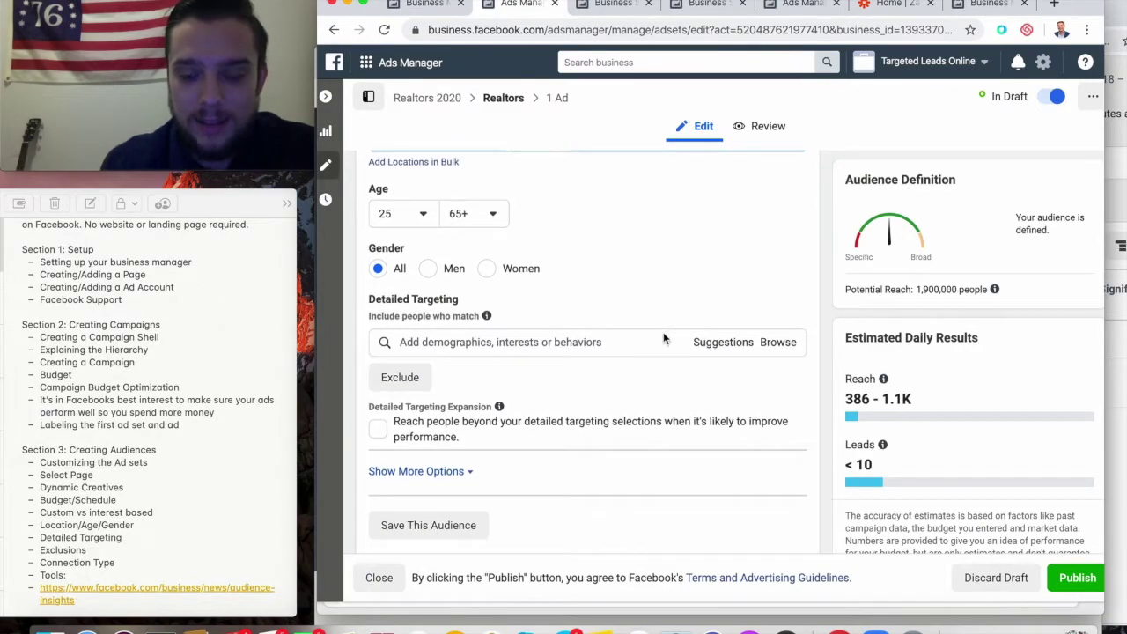
left_click(574, 344)
scroll(573, 343, "down", 1)
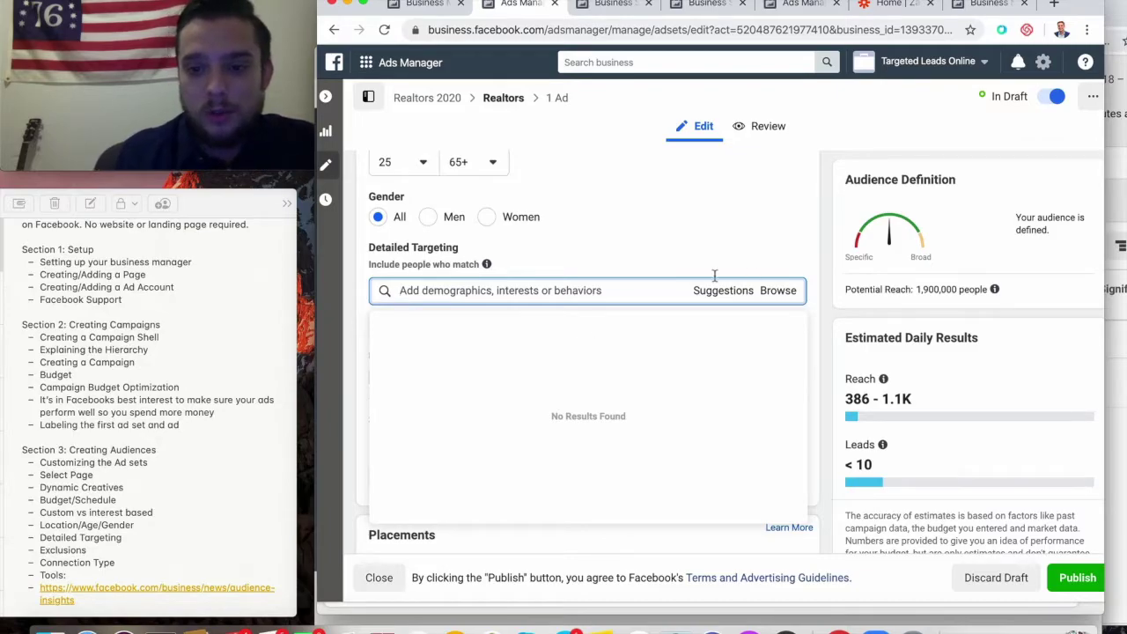
left_click(770, 292)
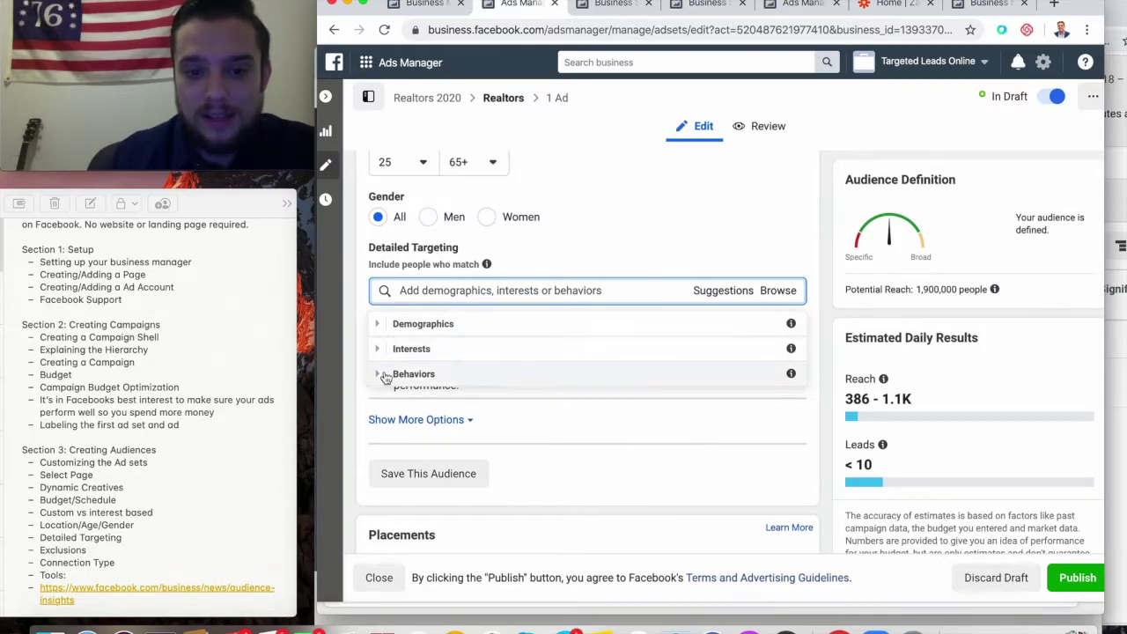
- Examine the Education targeting options under Demographics, including education level and fields of study
left_click(382, 324)
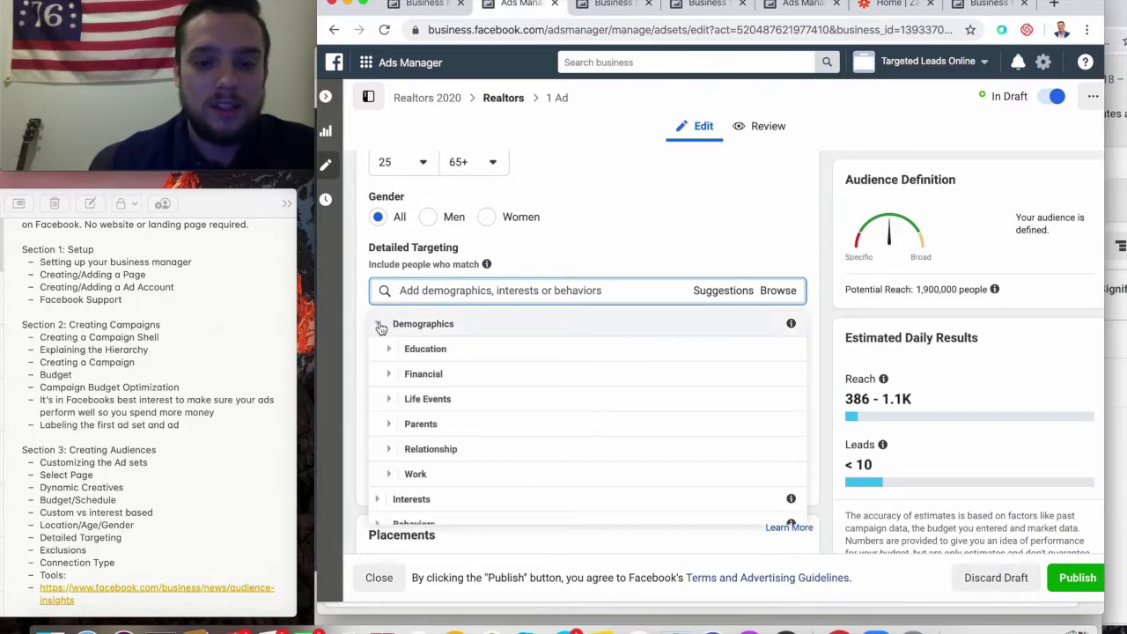
left_click(428, 349)
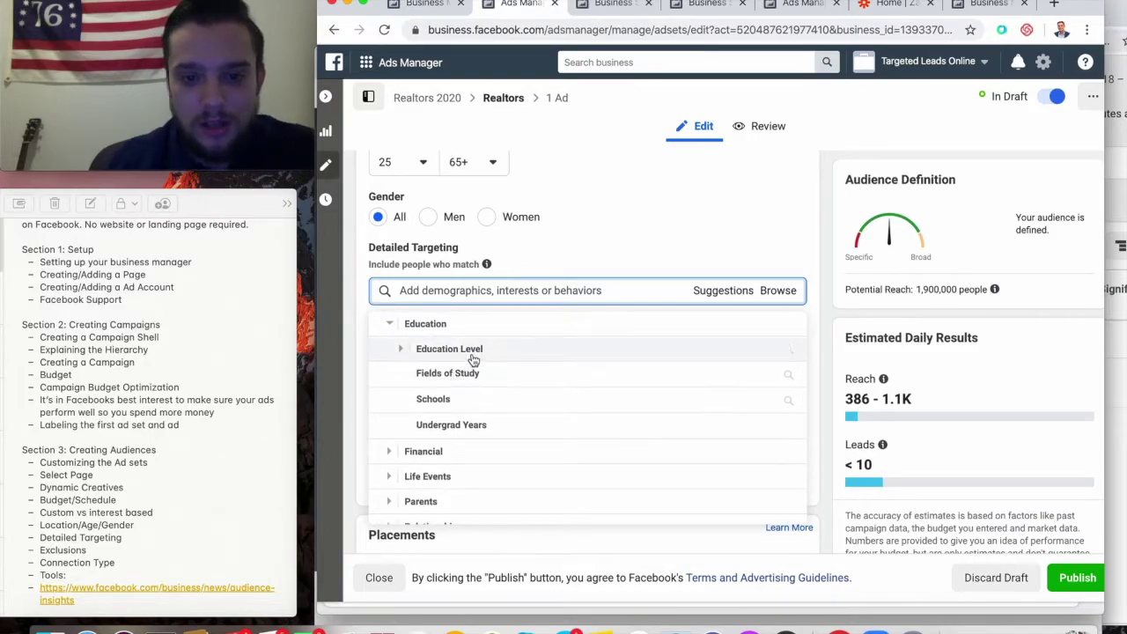
left_click(466, 354)
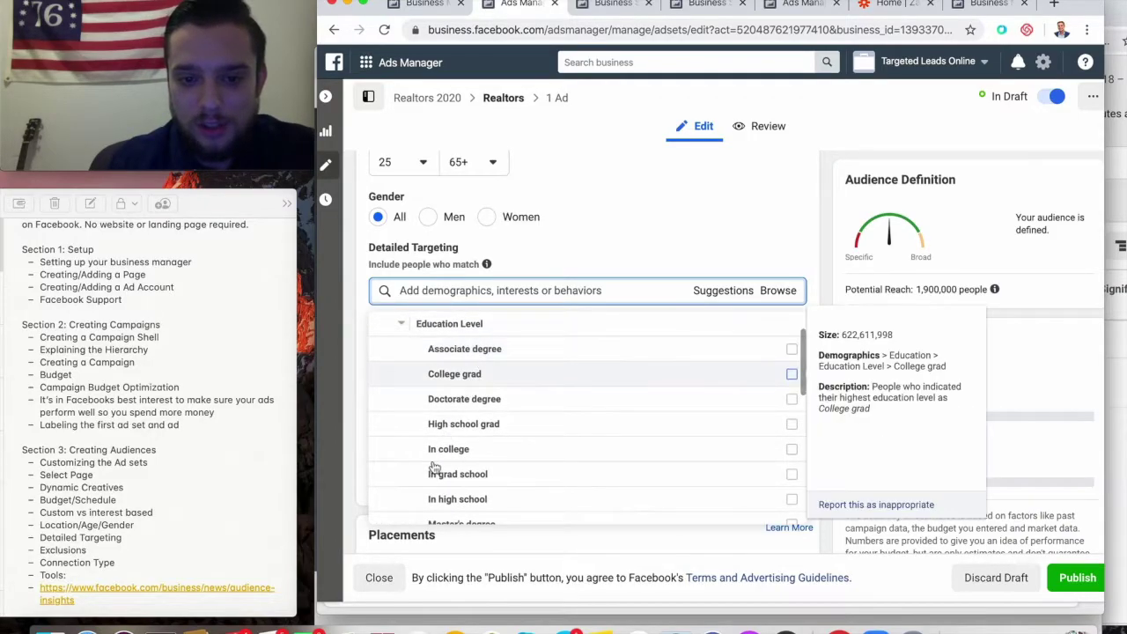
left_click(404, 325)
left_click(435, 374)
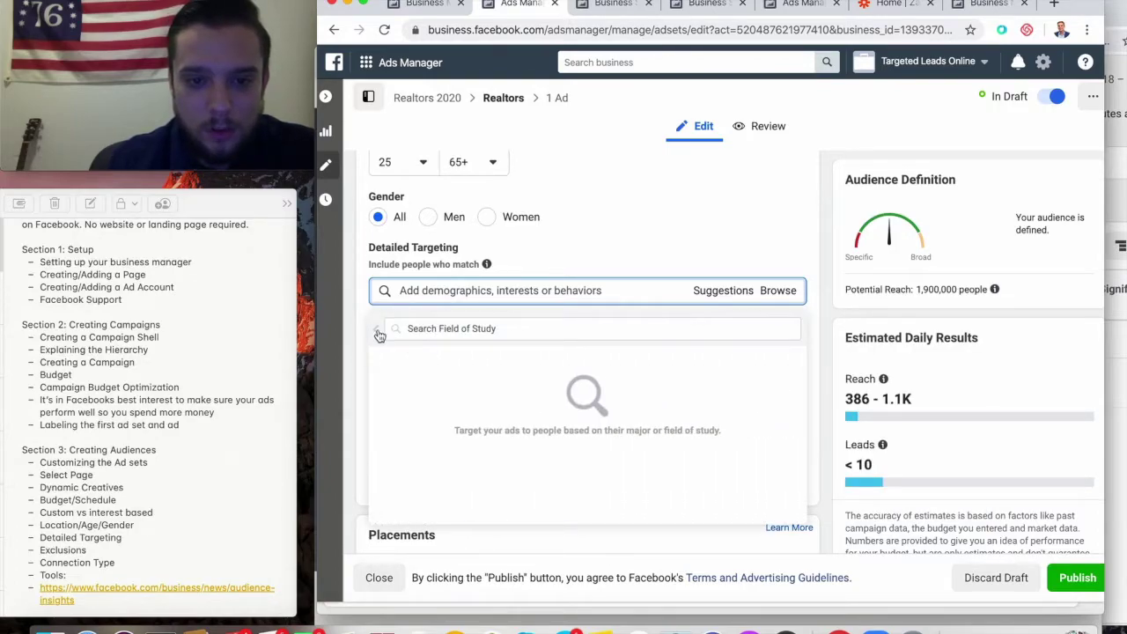
left_click(377, 328)
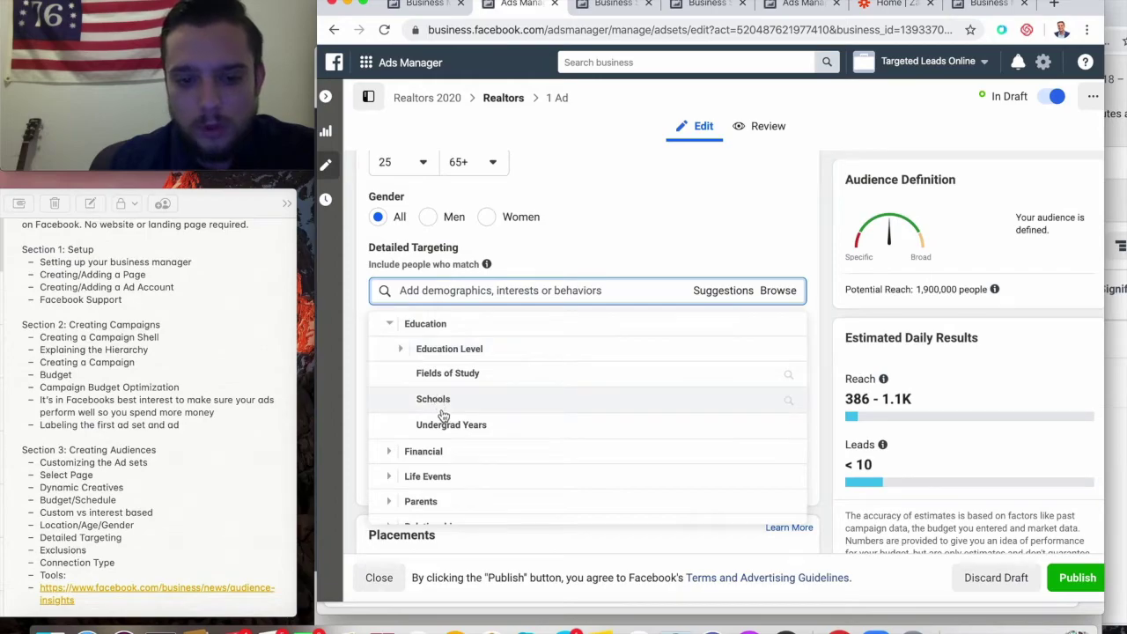
left_click(389, 323)
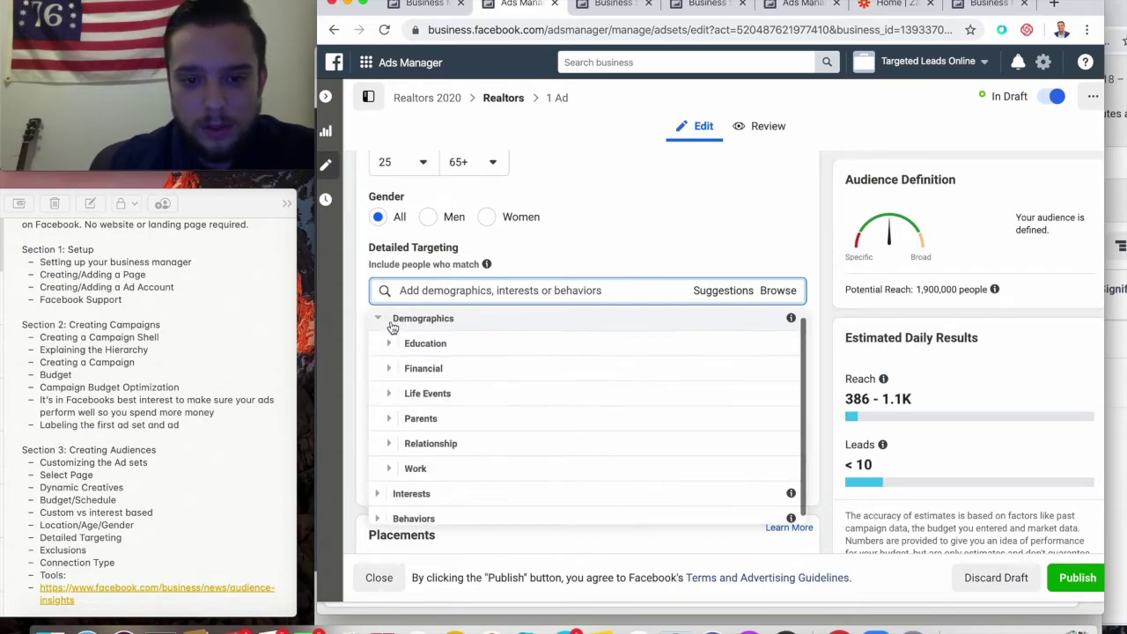
- Examine the household income options in the Financial demographics
left_click(398, 375)
left_click(433, 362)
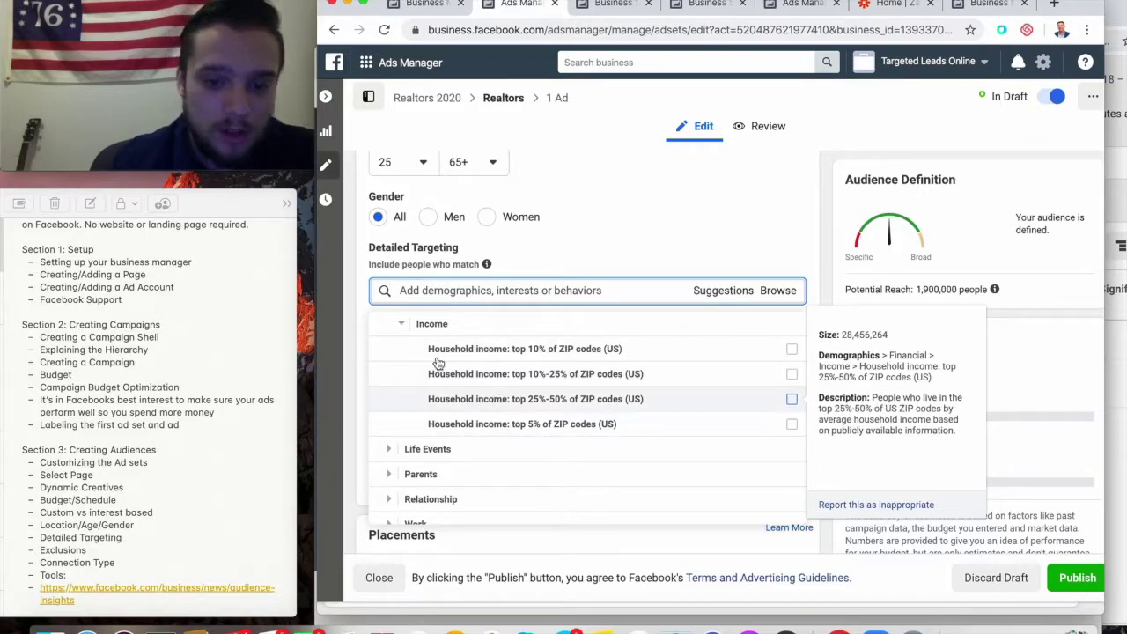
left_click(430, 324)
scroll(481, 467, "down", 1)
scroll(482, 462, "down", 1)
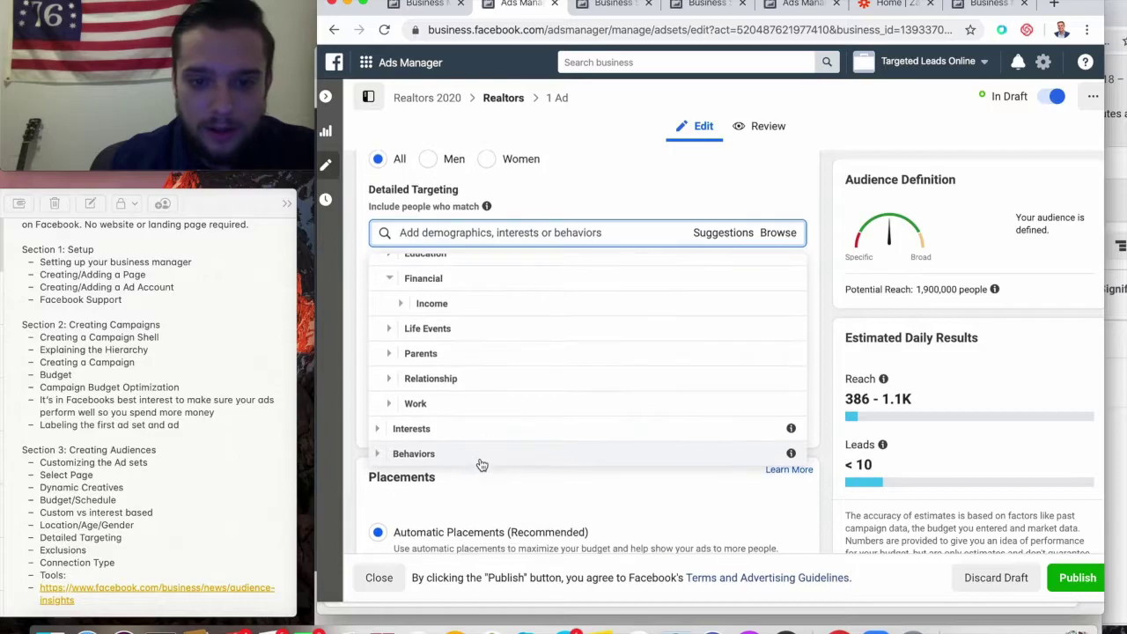
- Examine the Life Events targeting options under Demographics, from anniversaries and birthdays through newly engaged, newlywed and recently moved
left_click(392, 282)
left_click(394, 340)
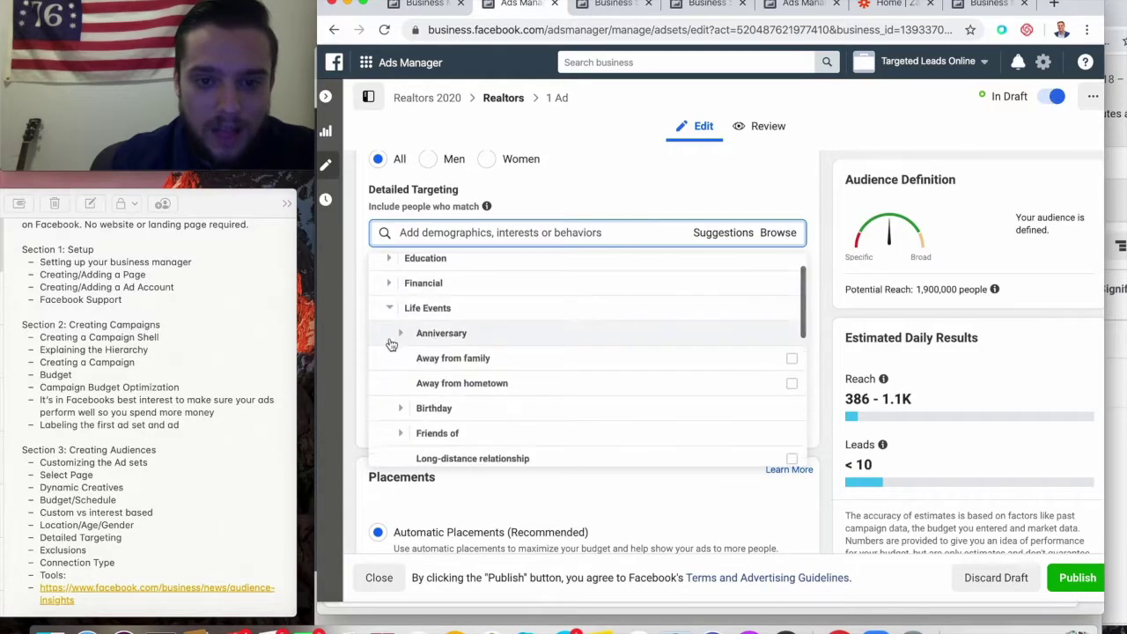
scroll(390, 342, "down", 2)
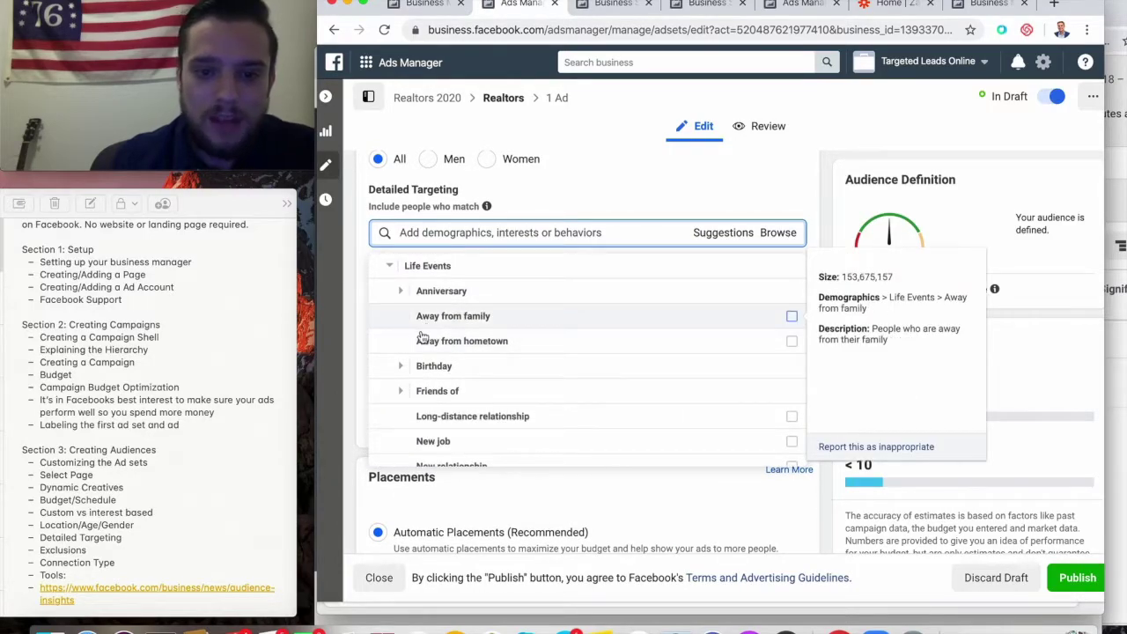
left_click(402, 367)
scroll(402, 372, "down", 1)
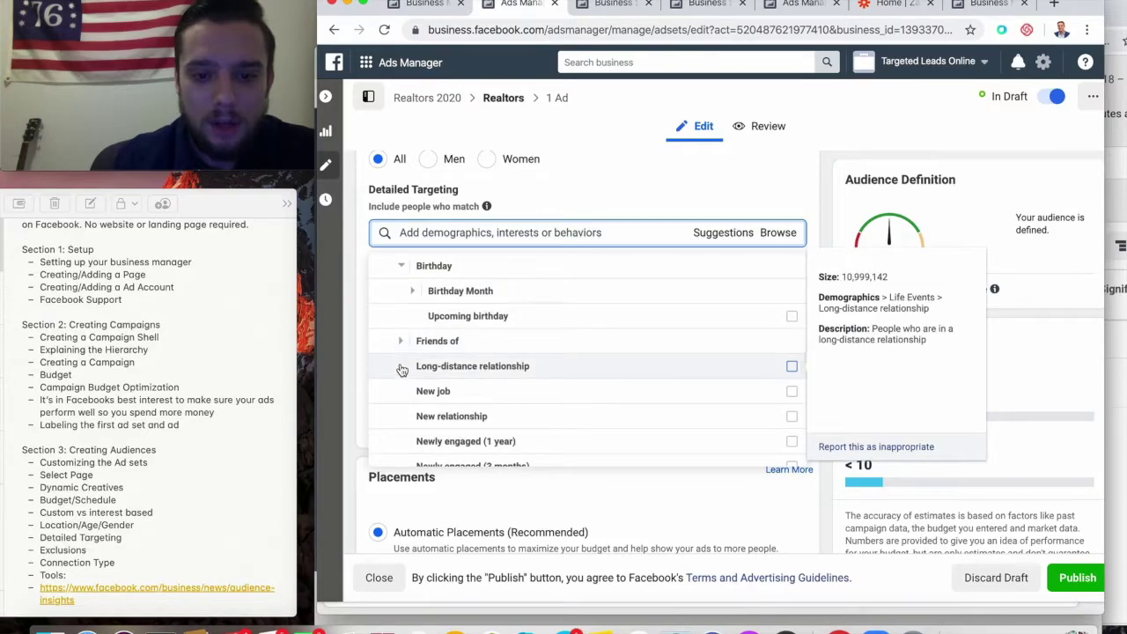
scroll(407, 356, "down", 2)
scroll(409, 352, "down", 1)
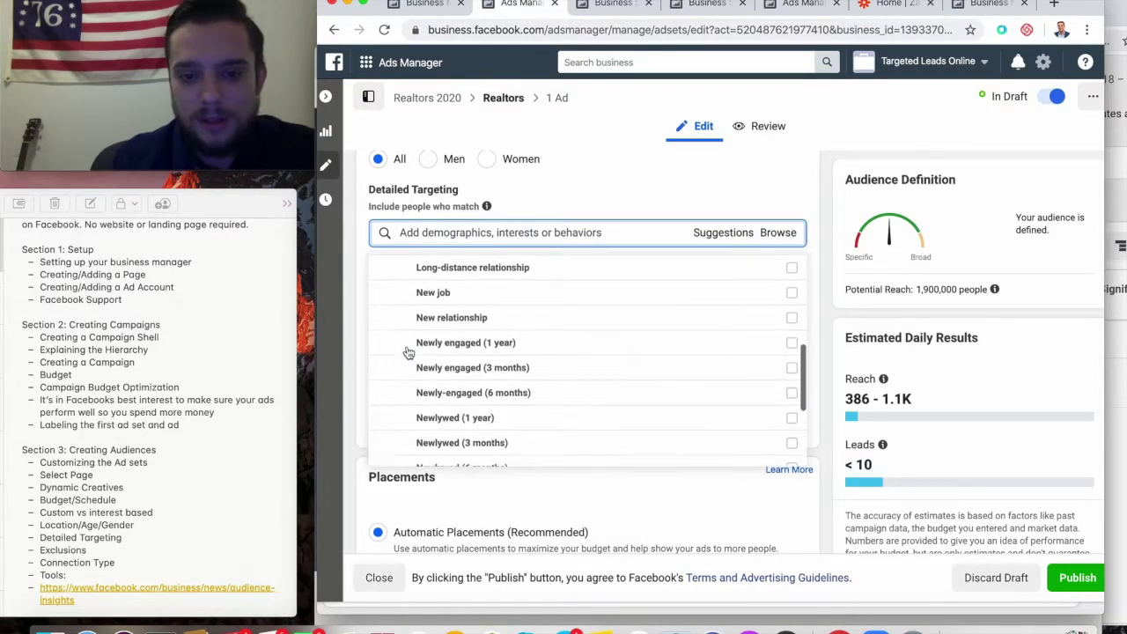
scroll(423, 310, "down", 2)
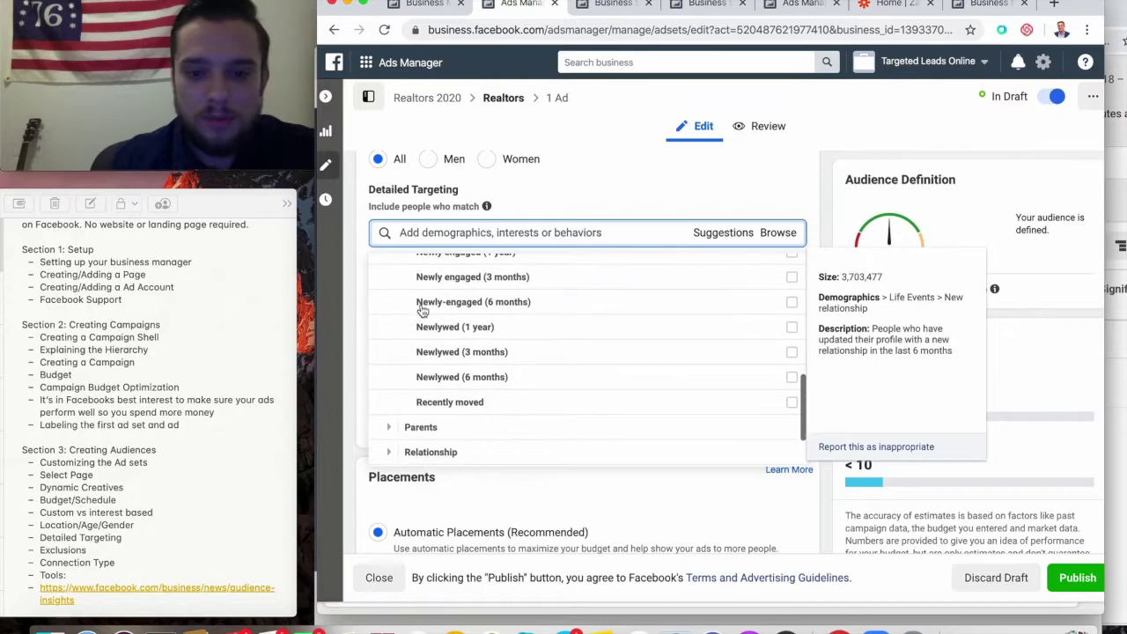
scroll(432, 374, "down", 1)
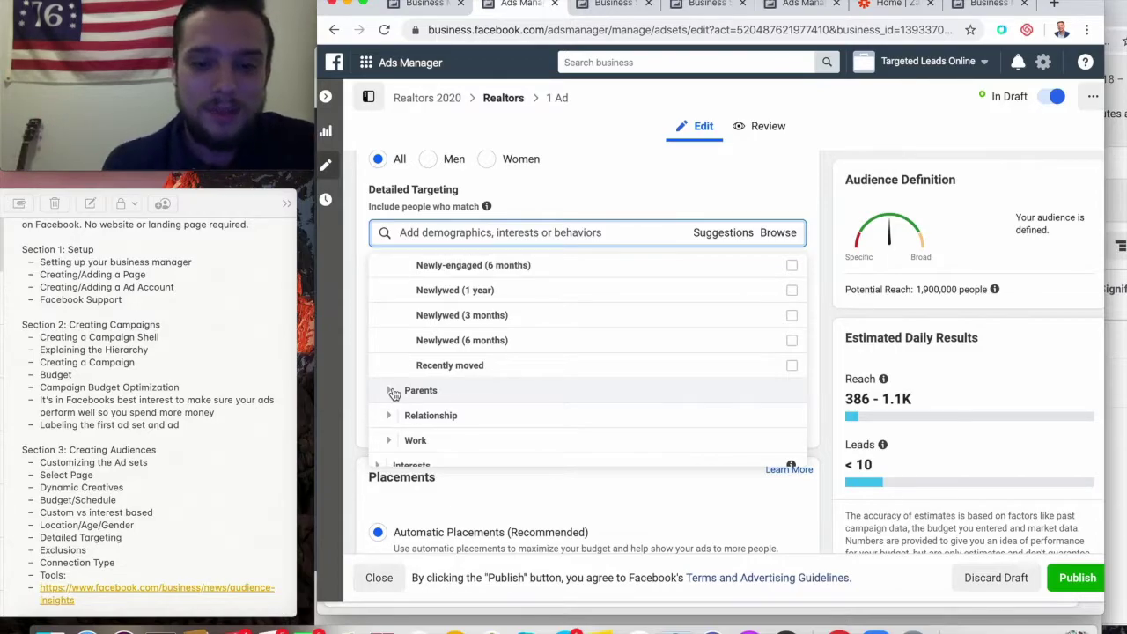
- Look into the Parents demographics and browse the categories listed under Interests
left_click(395, 393)
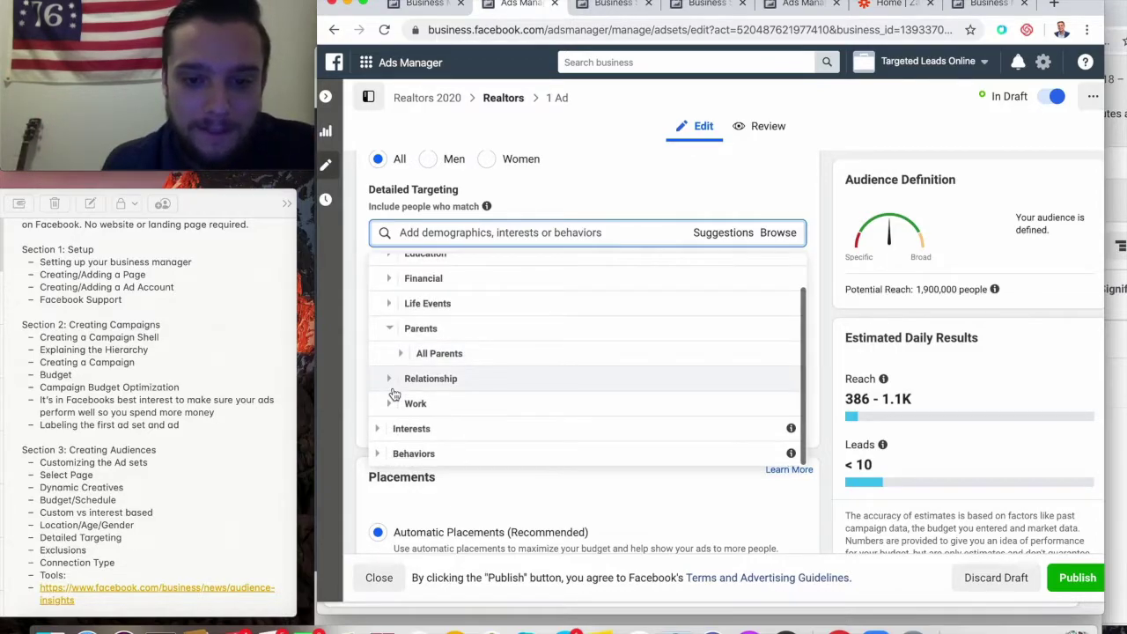
scroll(491, 385, "down", 2)
left_click(408, 356)
scroll(493, 324, "down", 2)
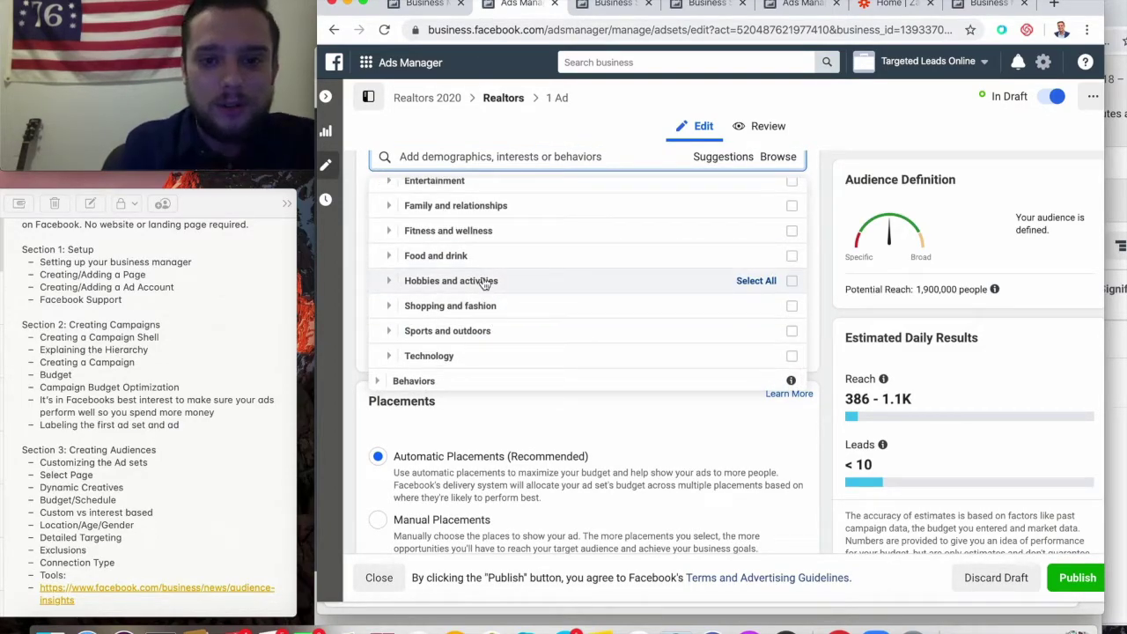
- Examine the Fitness and wellness and the Food and drink options under Interests
left_click(398, 231)
mouse_move(440, 236)
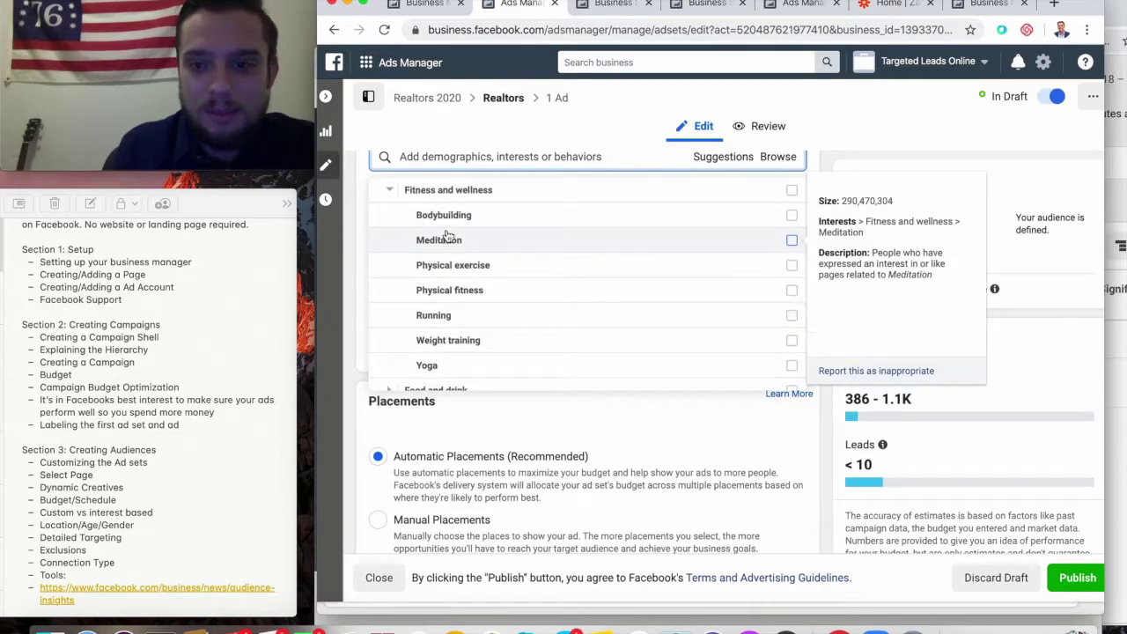
mouse_move(465, 221)
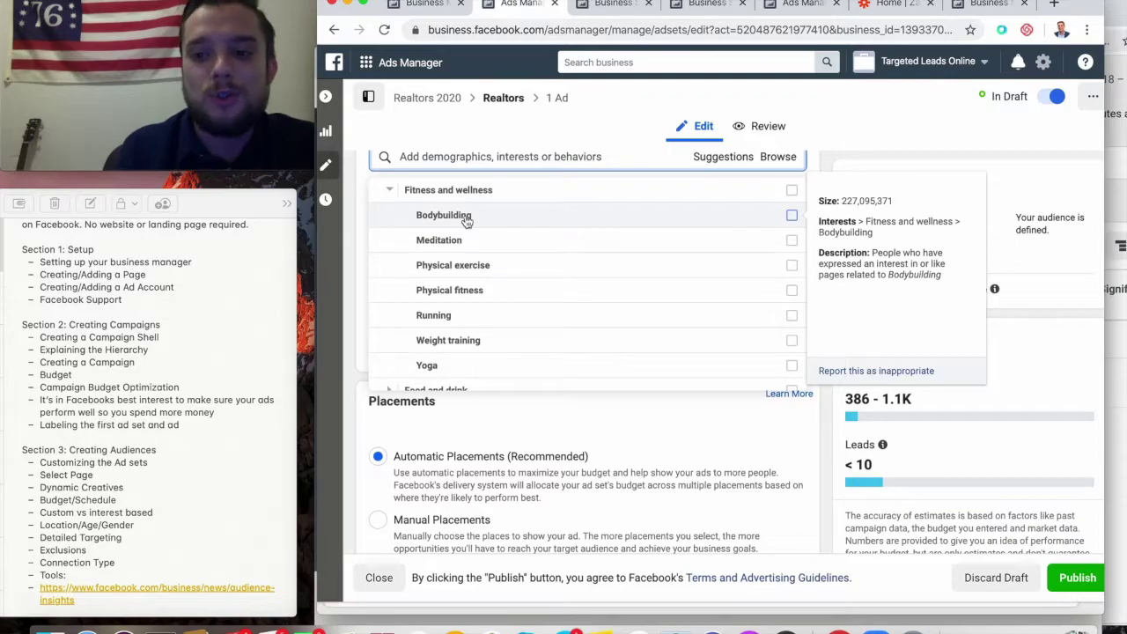
mouse_move(621, 346)
scroll(621, 346, "down", 2)
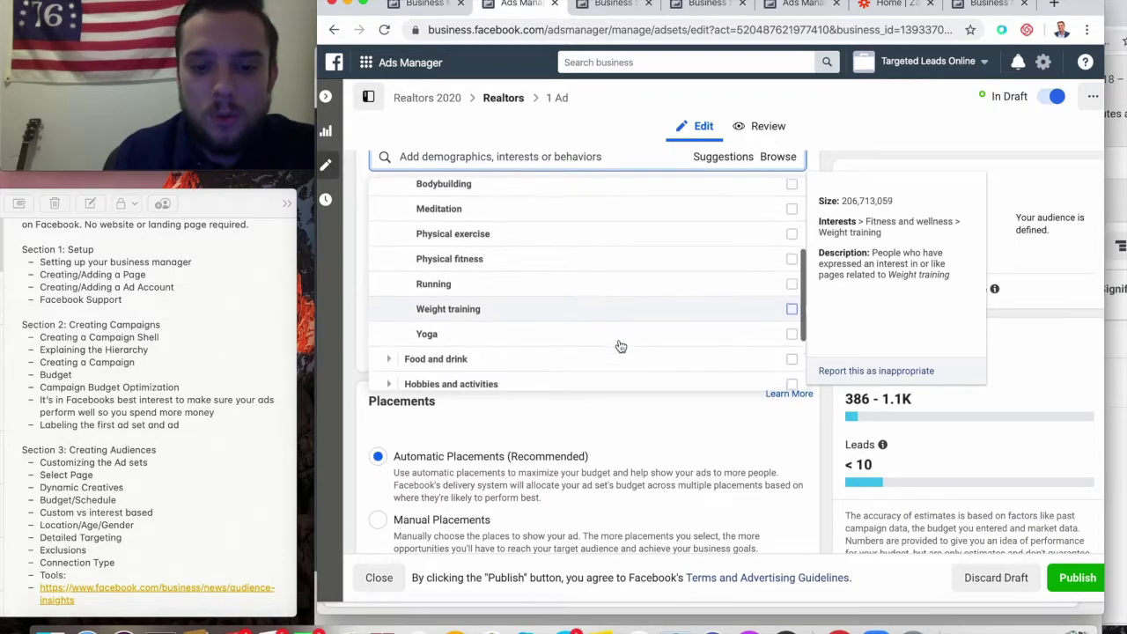
left_click(523, 350)
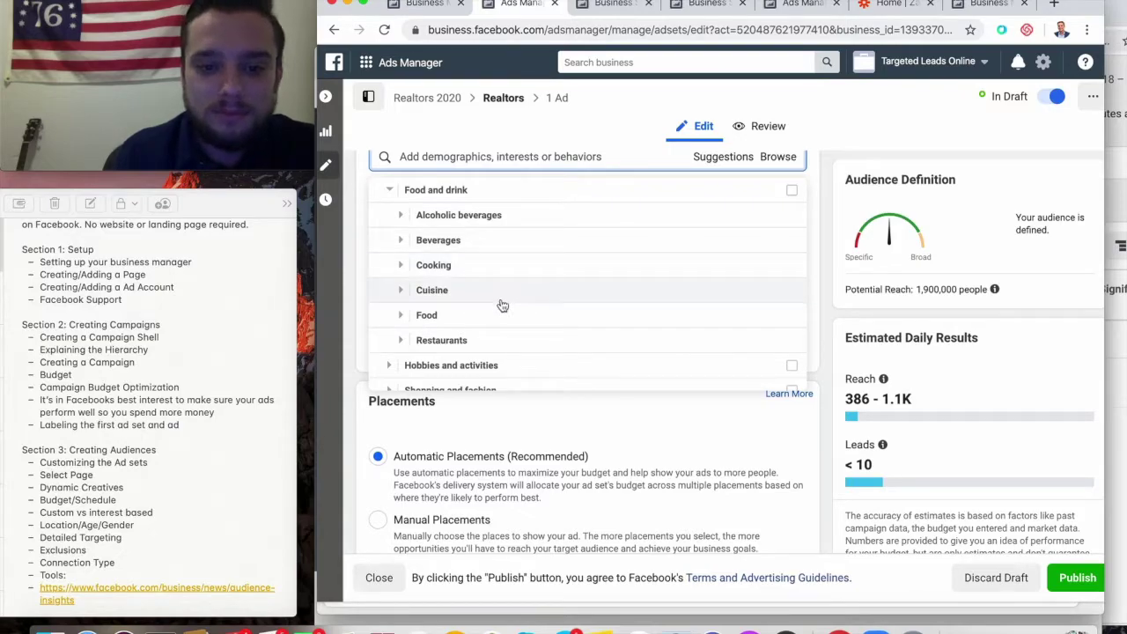
scroll(499, 299, "down", 2)
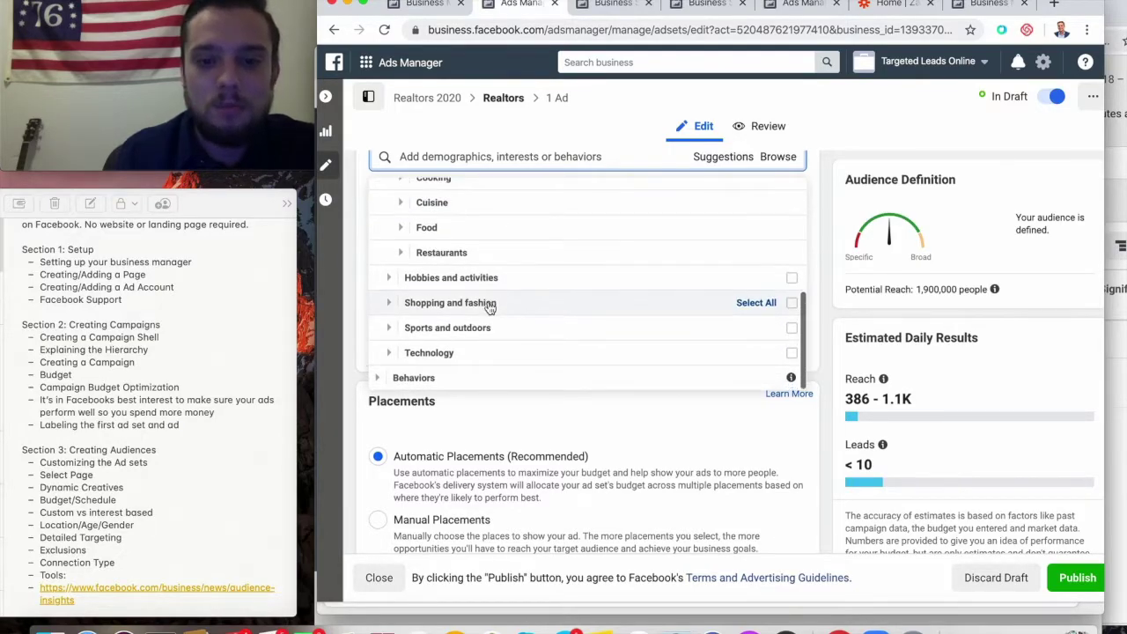
- Examine the Behaviors categories, including Engaged Shoppers under Purchase behavior, and close the targeting list
left_click(431, 378)
scroll(560, 298, "down", 3)
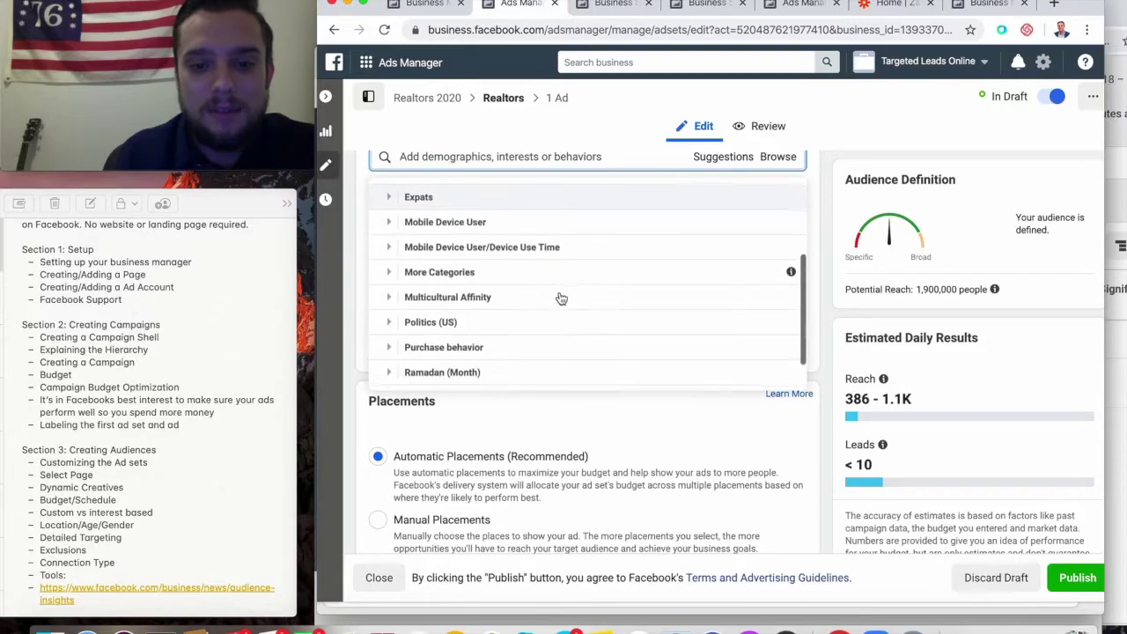
scroll(519, 249, "up", 2)
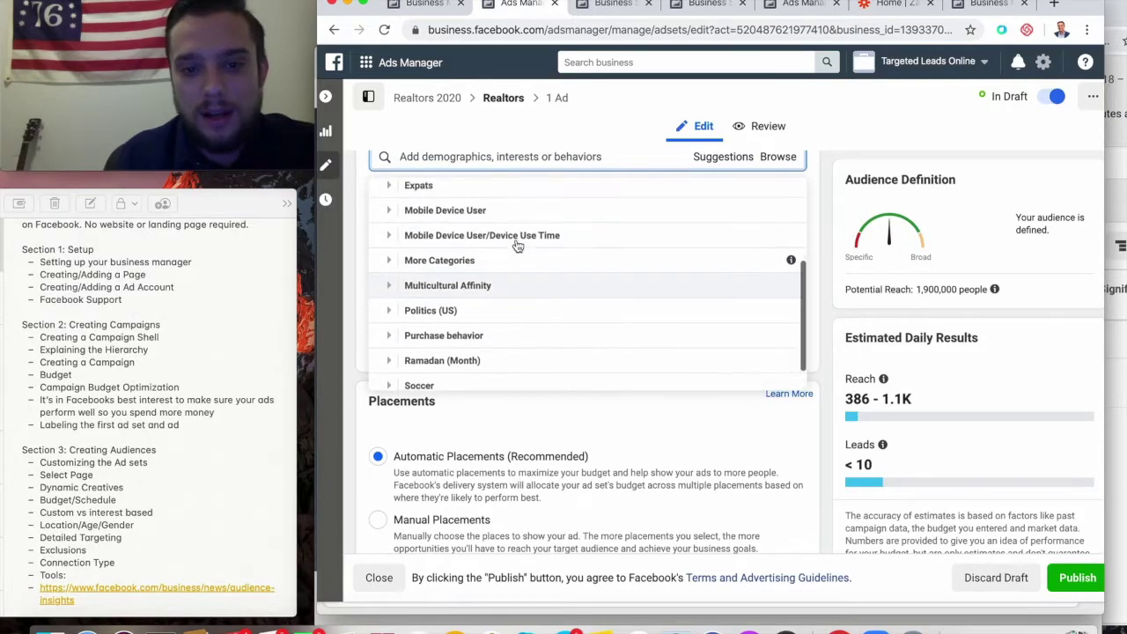
scroll(518, 245, "down", 1)
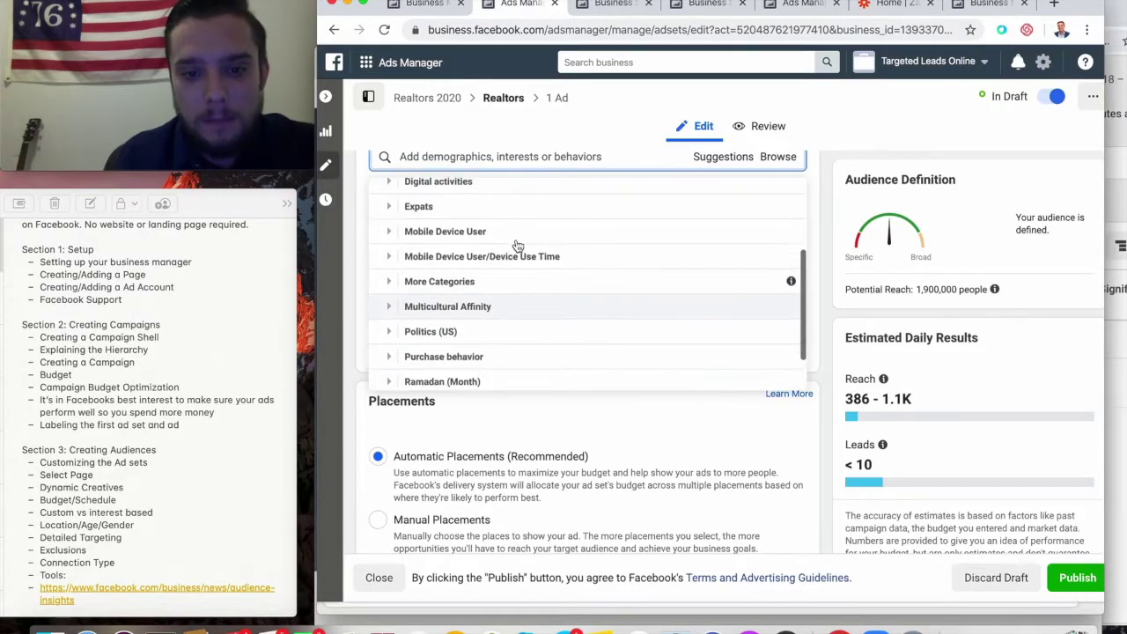
left_click(478, 347)
mouse_move(473, 305)
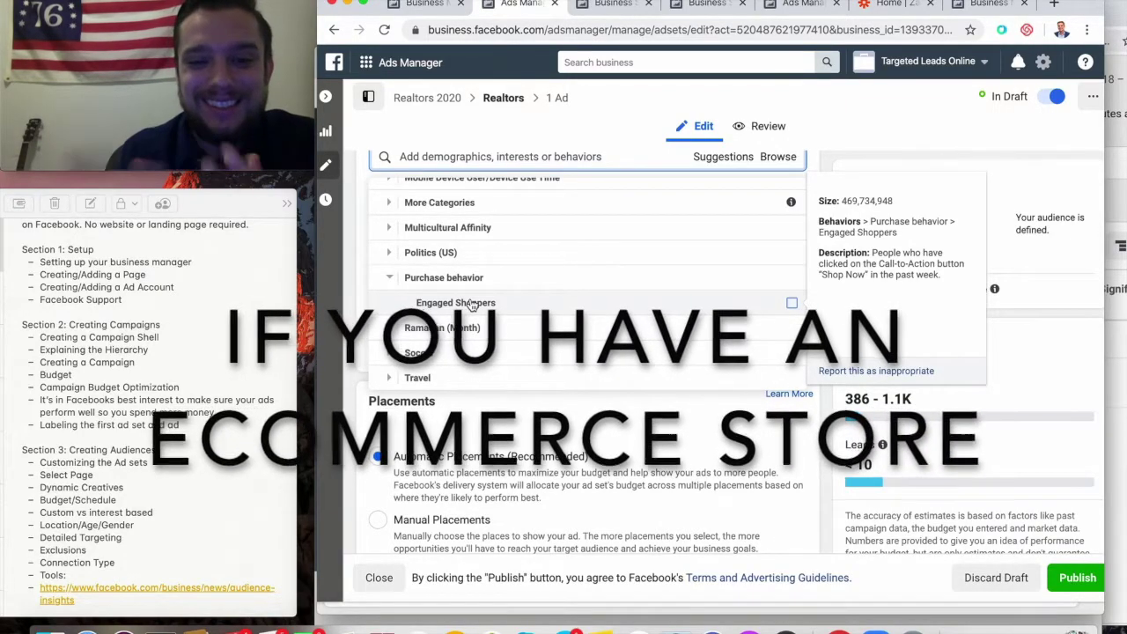
left_click(361, 195)
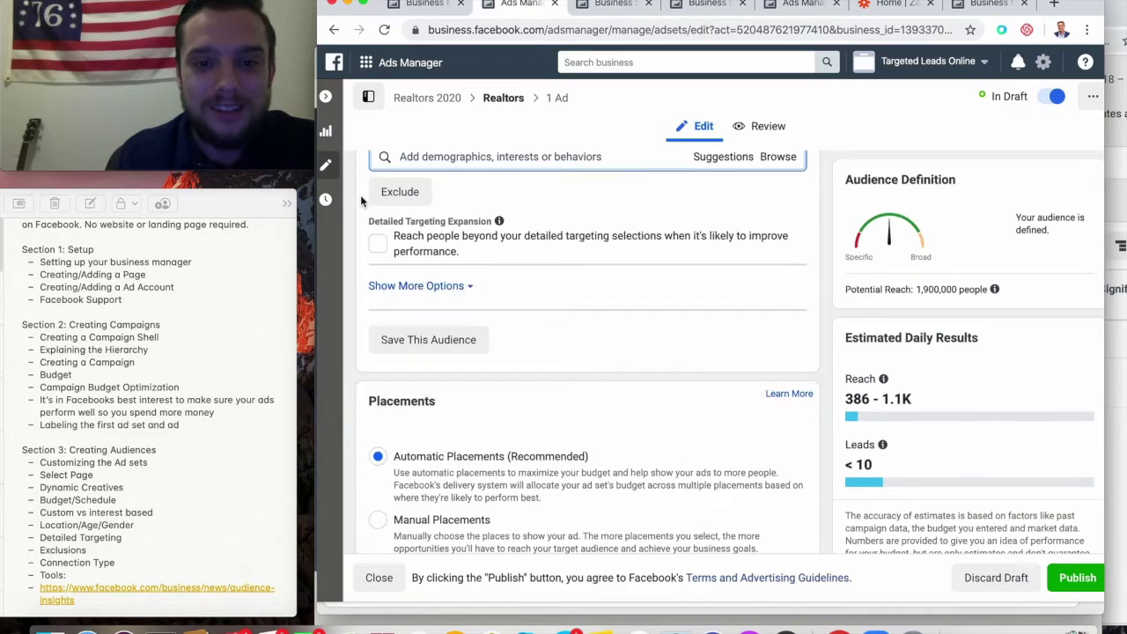
- Search the detailed targeting for "real es" and include the job title Real estate broker
scroll(360, 195, "up", 2)
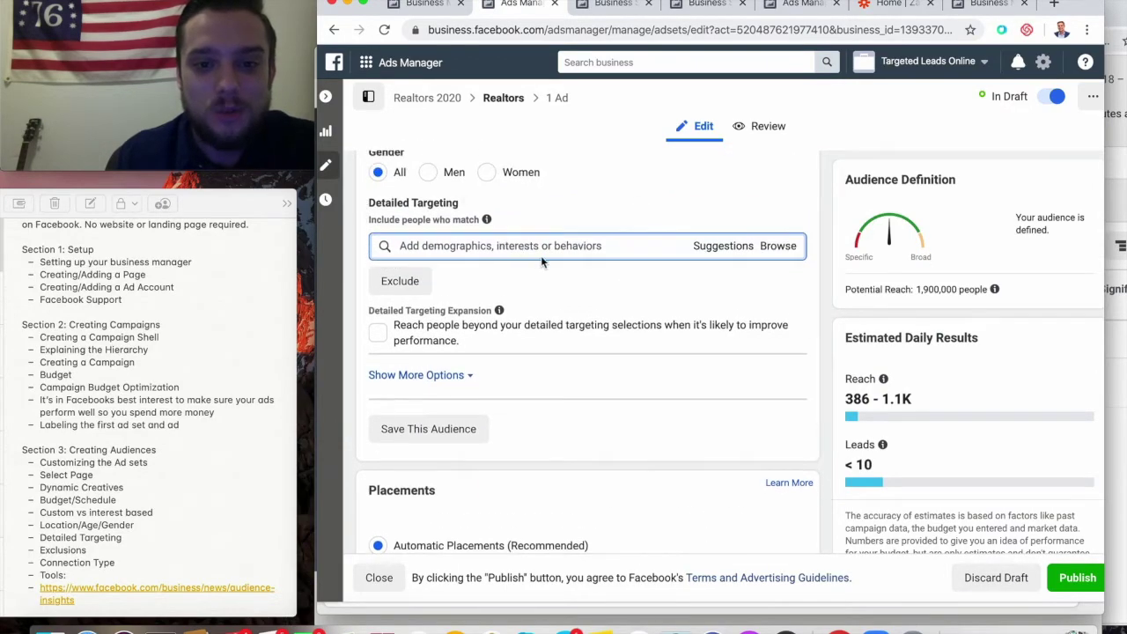
scroll(541, 258, "up", 1)
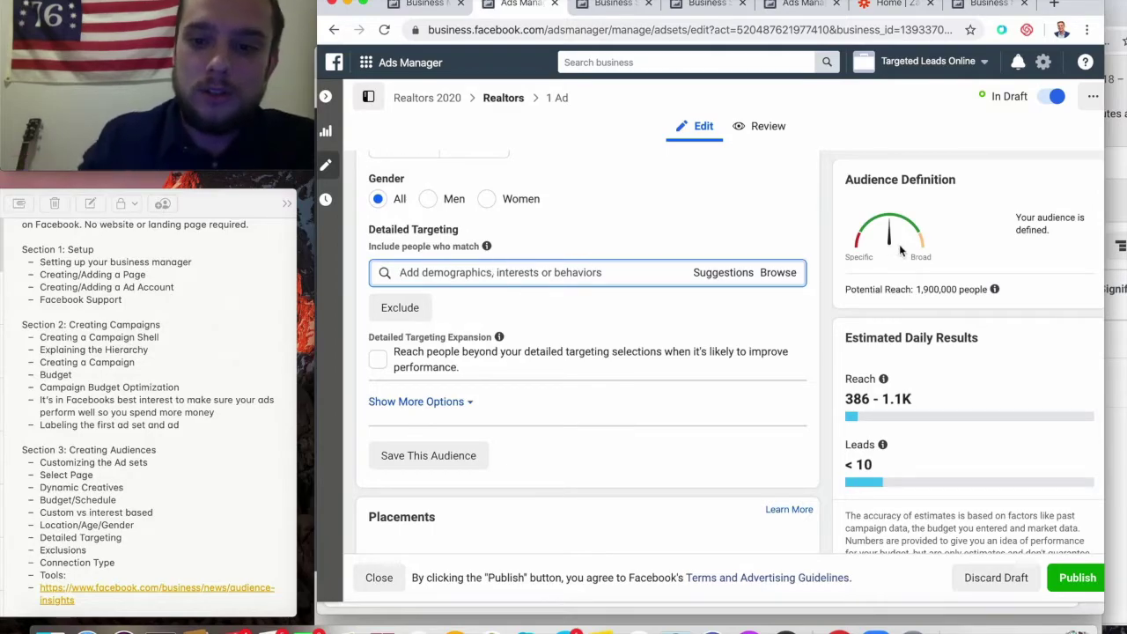
left_click(791, 275)
left_click(531, 274)
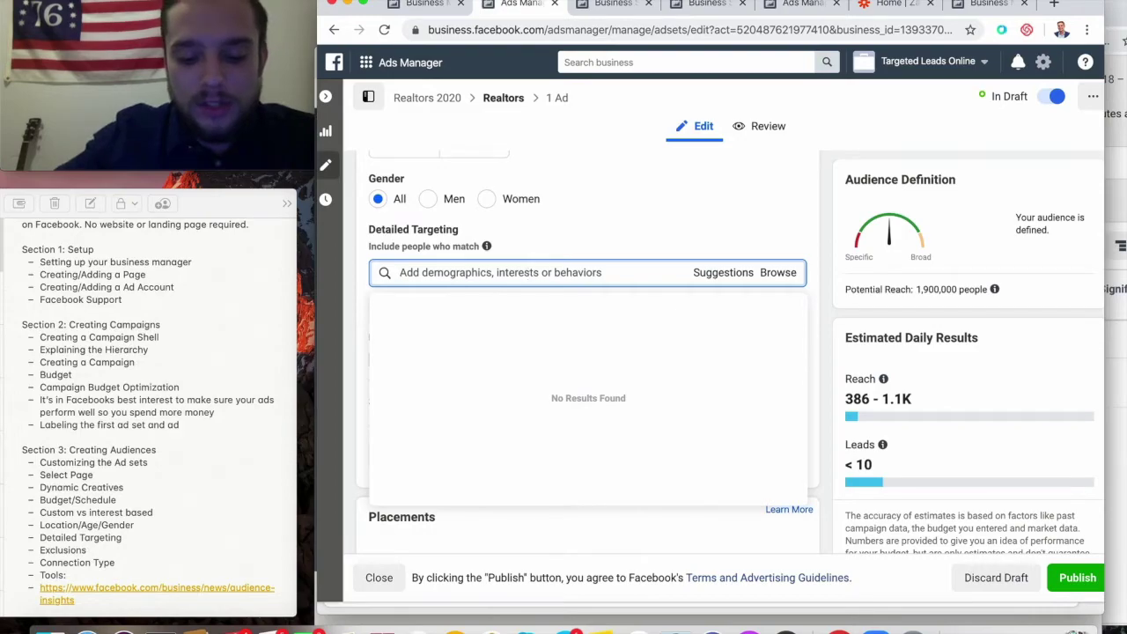
type("real es")
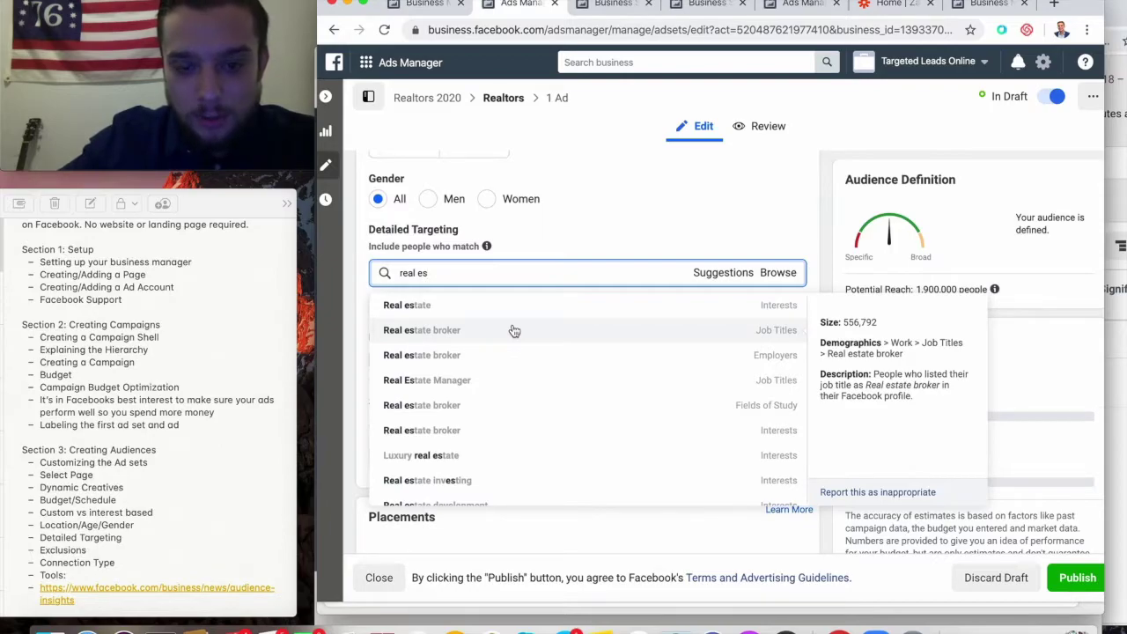
left_click(515, 330)
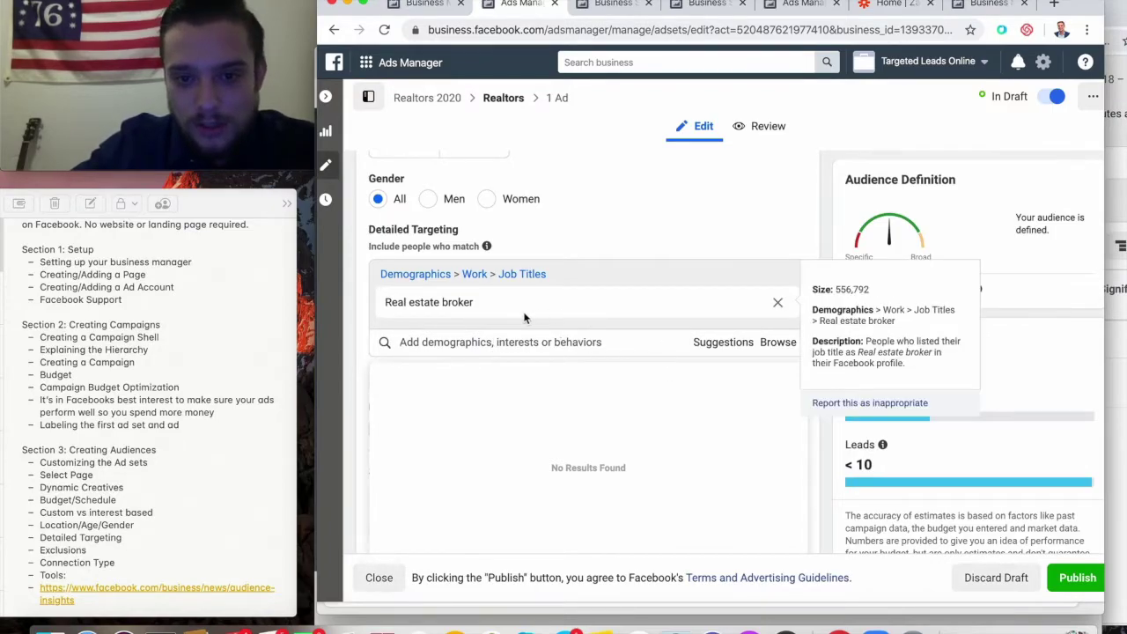
- Add the suggested job titles Real Estate Agent/Broker, Licensed Real Estate Broker and Real Estate Broker Associate to the detailed targeting
left_click(725, 345)
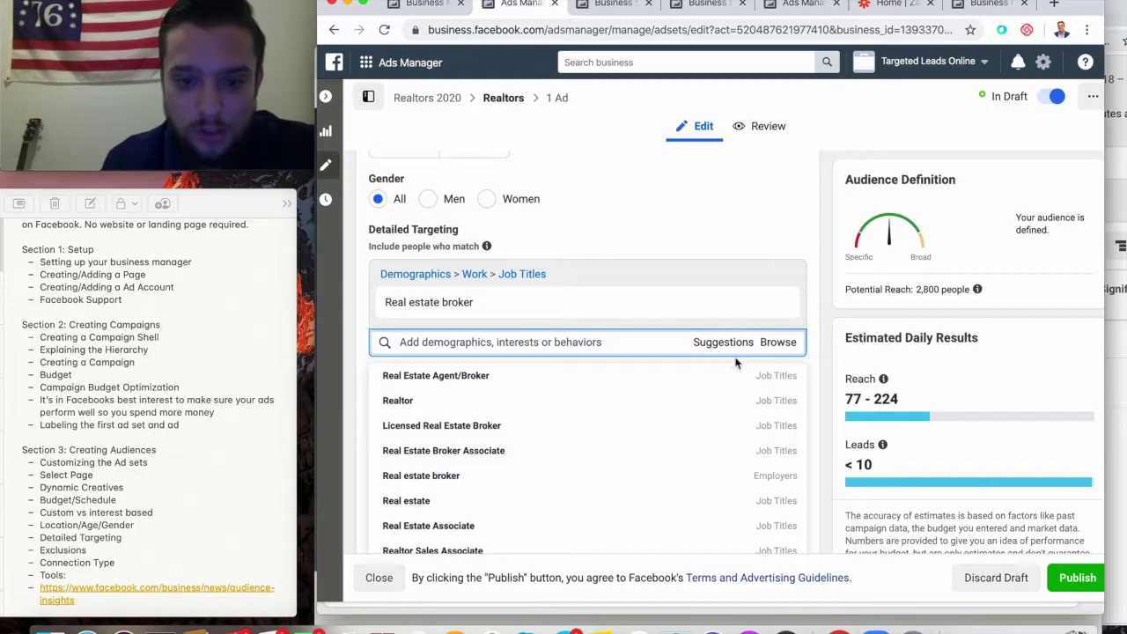
left_click(517, 385)
mouse_move(503, 416)
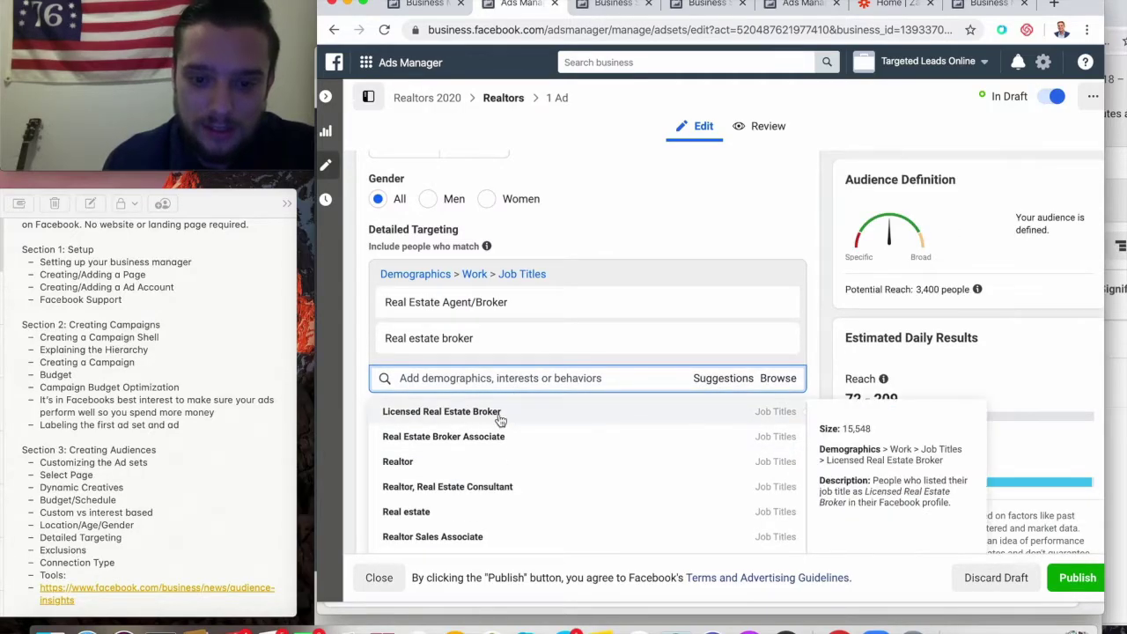
left_click(499, 413)
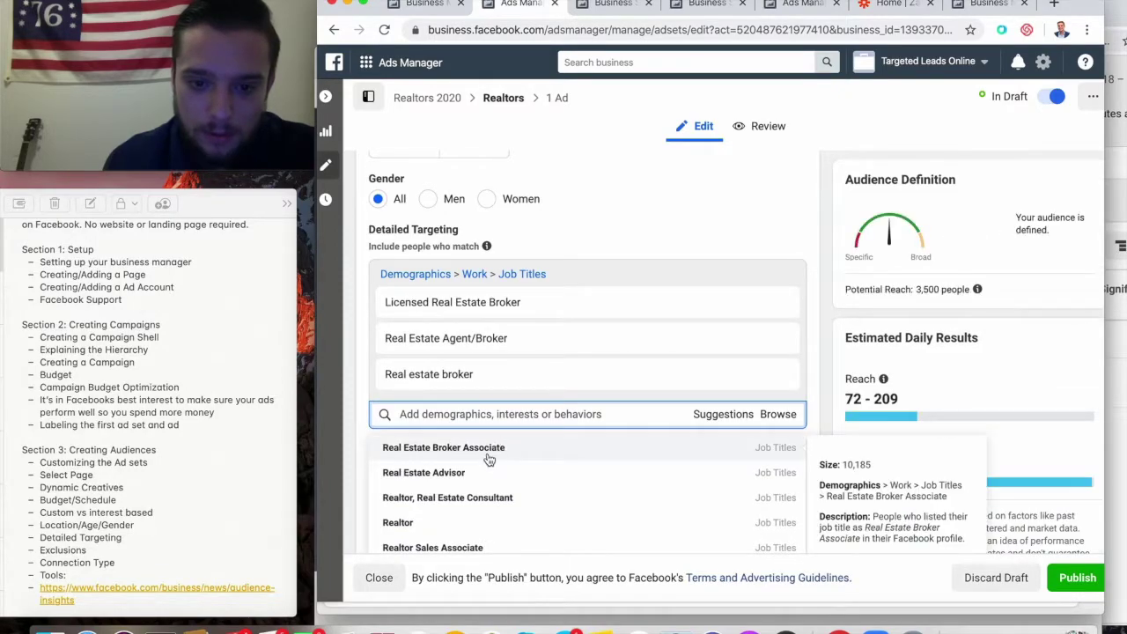
left_click(489, 452)
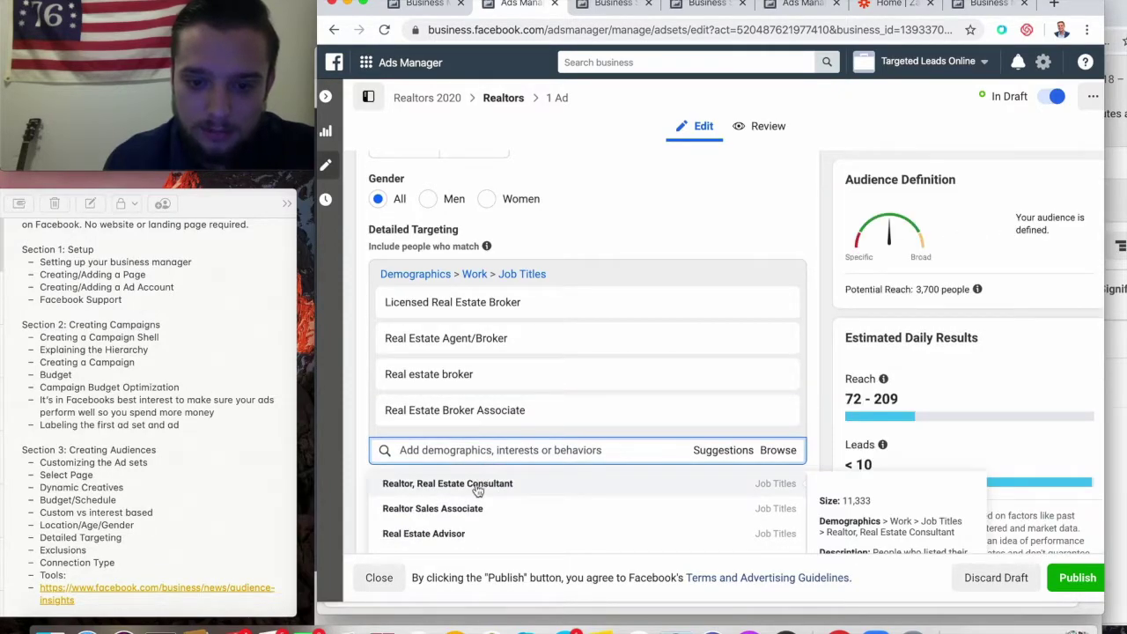
- Add the suggested job titles "Realtor, Real Estate Consultant", Real Estate Advisor and Property Manager/Realtor, and close the suggestions
left_click(476, 483)
scroll(477, 490, "down", 1)
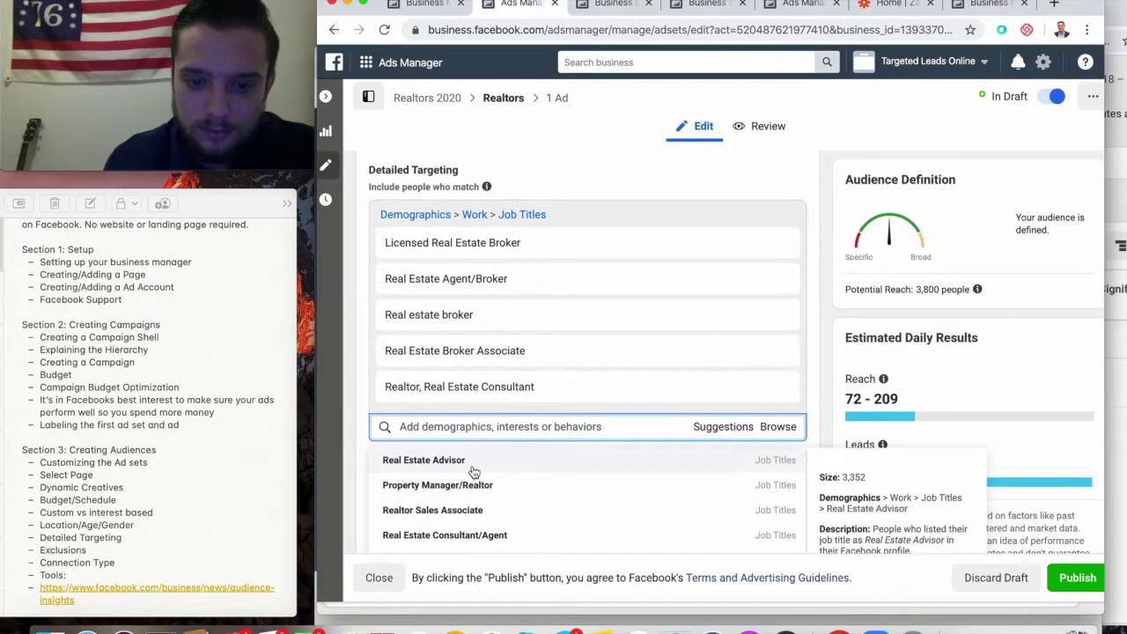
left_click(473, 468)
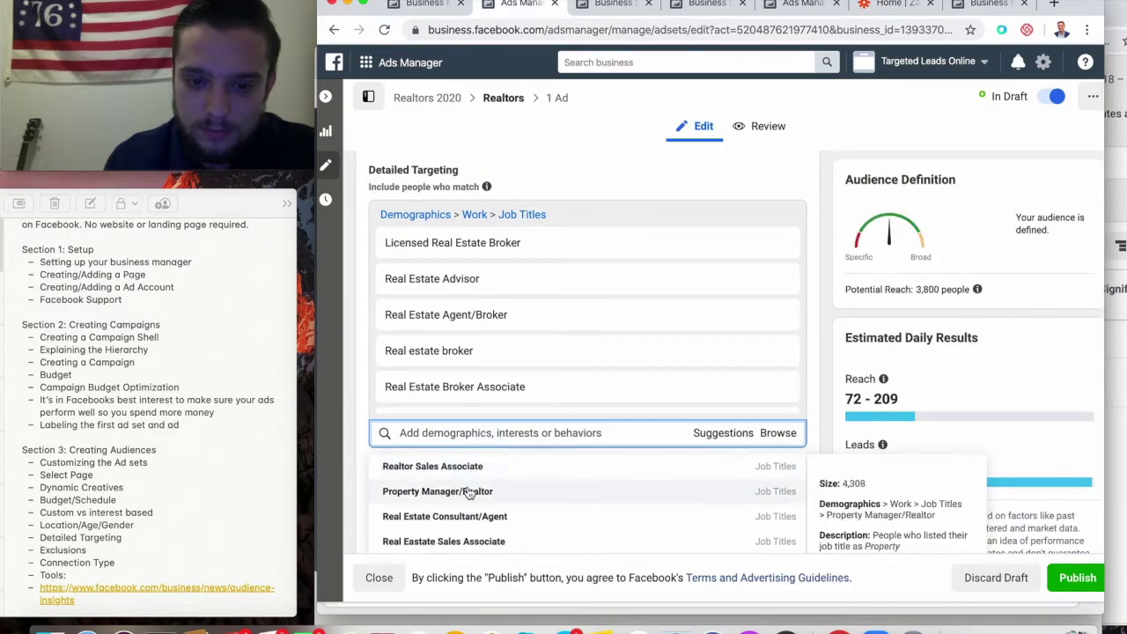
left_click(469, 491)
scroll(469, 493, "down", 1)
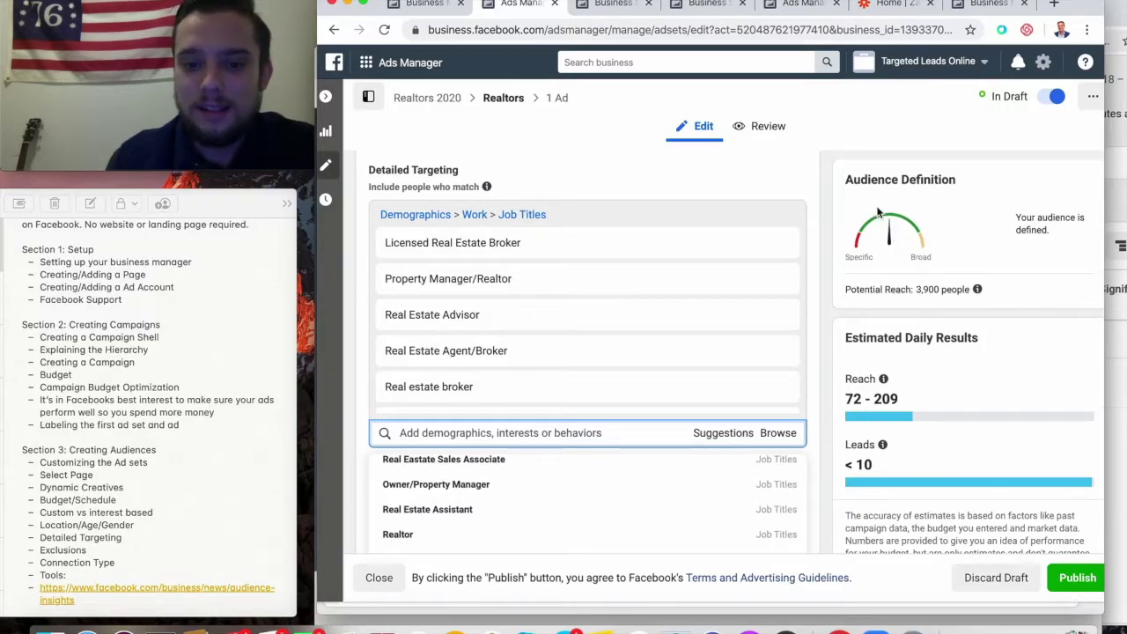
scroll(674, 326, "down", 2)
left_click(568, 112)
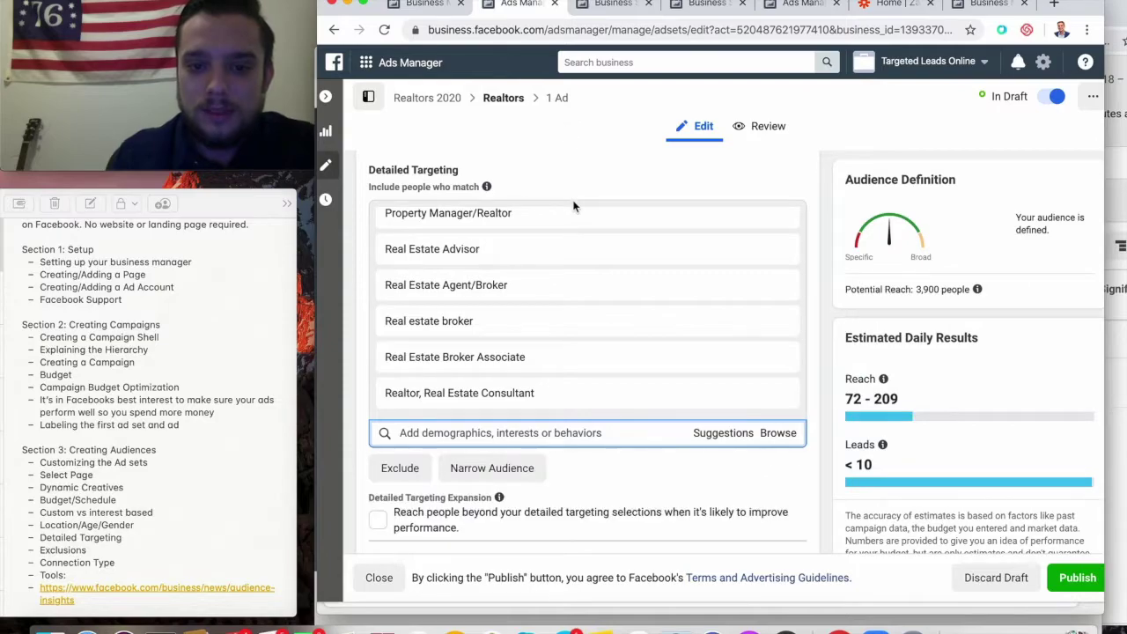
- Add an exclusion to the detailed targeting, search it for "financial" and exclude the job title Financial adviser
scroll(573, 206, "down", 3)
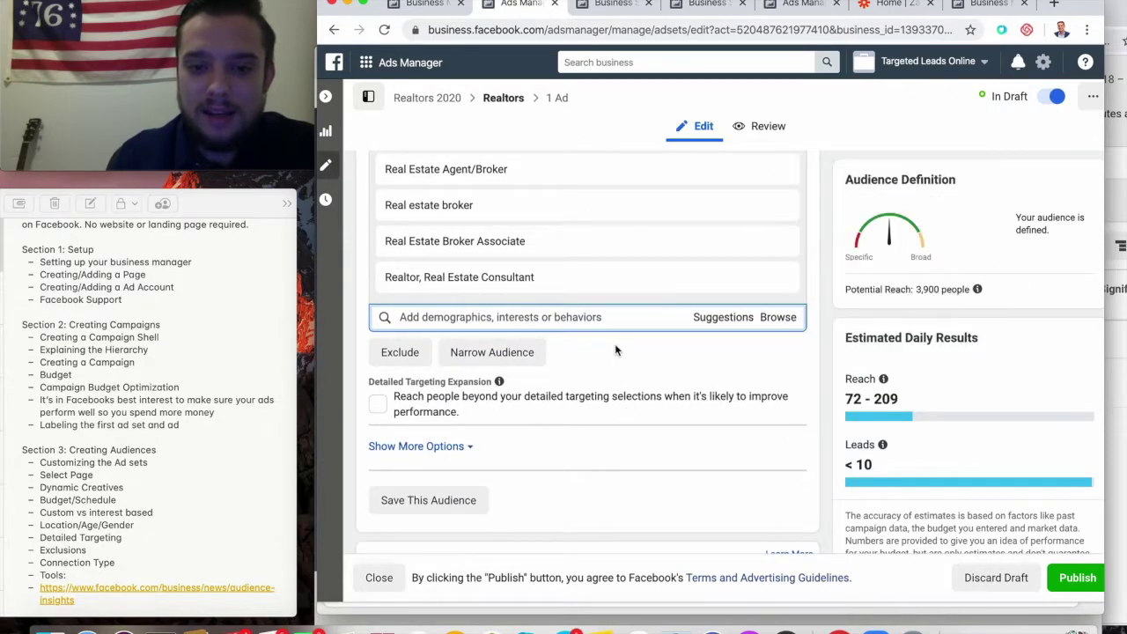
scroll(615, 348, "up", 1)
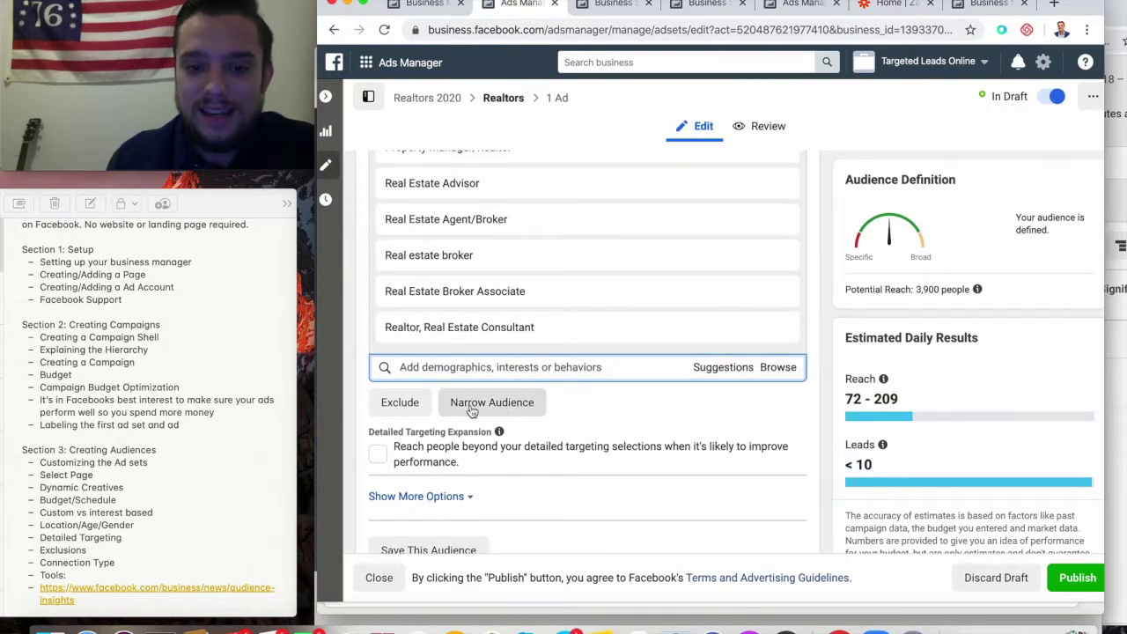
left_click(401, 403)
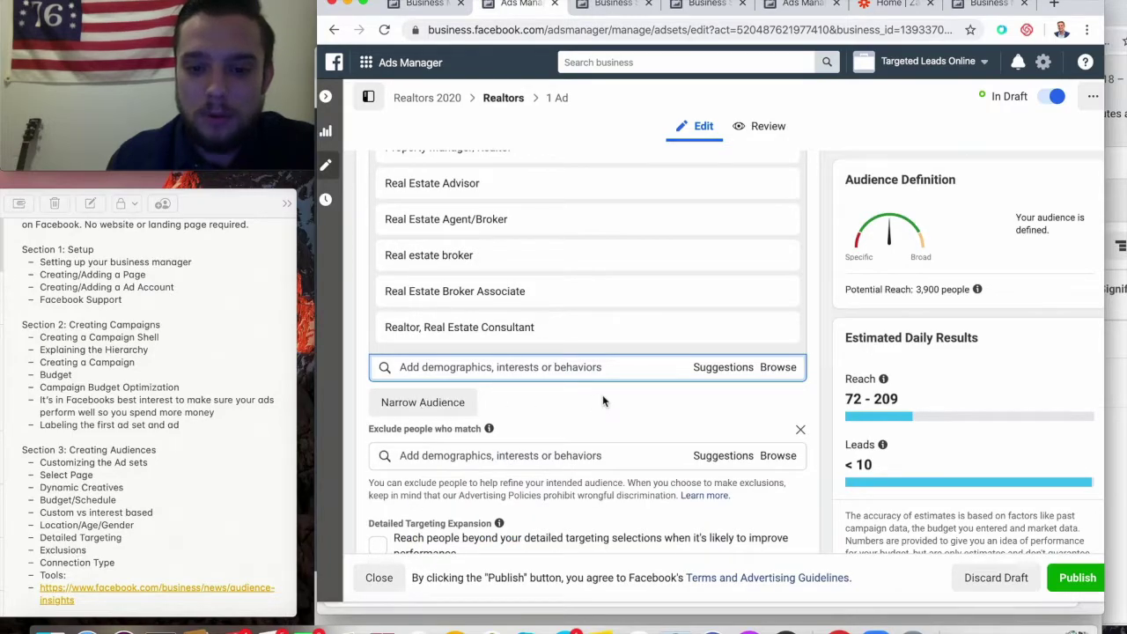
scroll(603, 401, "down", 1)
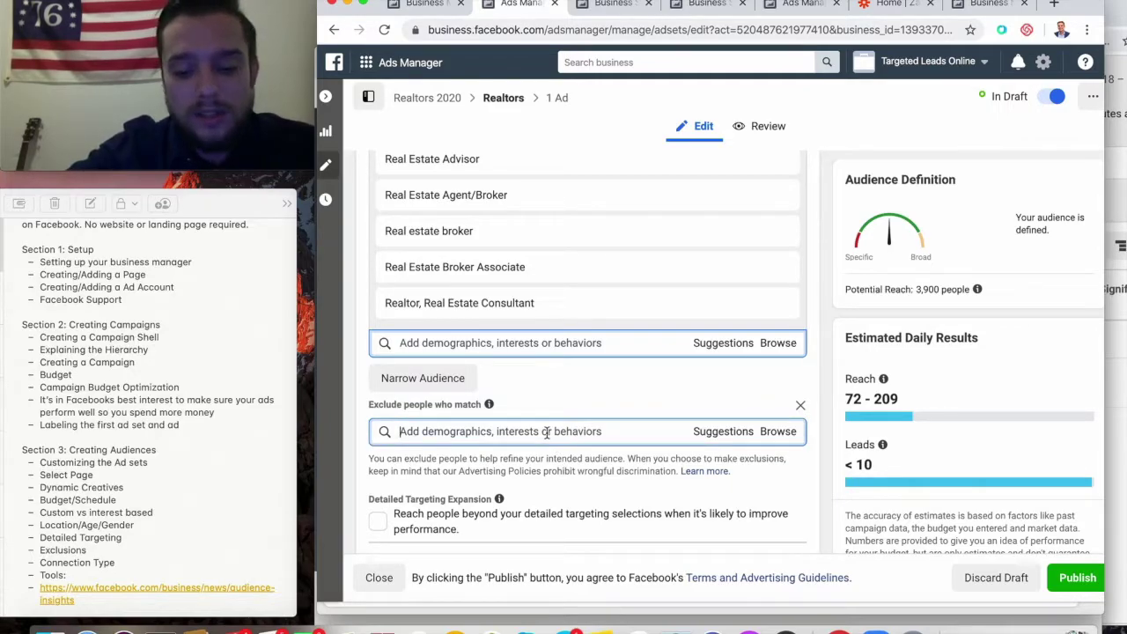
type("financial")
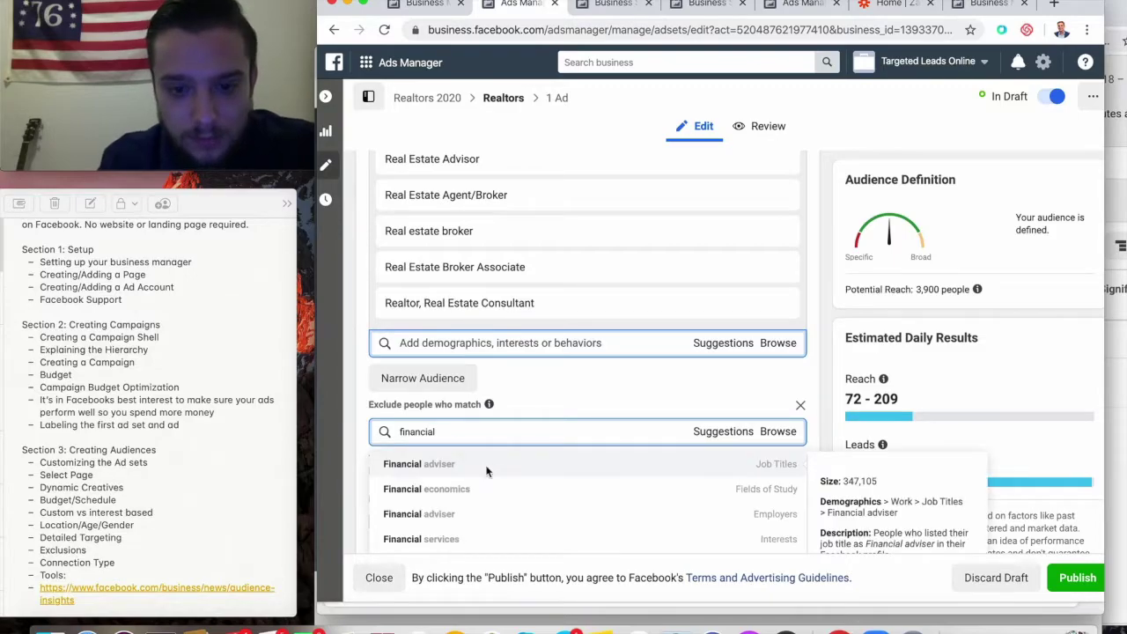
left_click(487, 472)
- Search the exclusions for "insura", exclude the job title Insurance Adviser as well, and close the suggestions
type("n")
key("BackSpace")
type("insura")
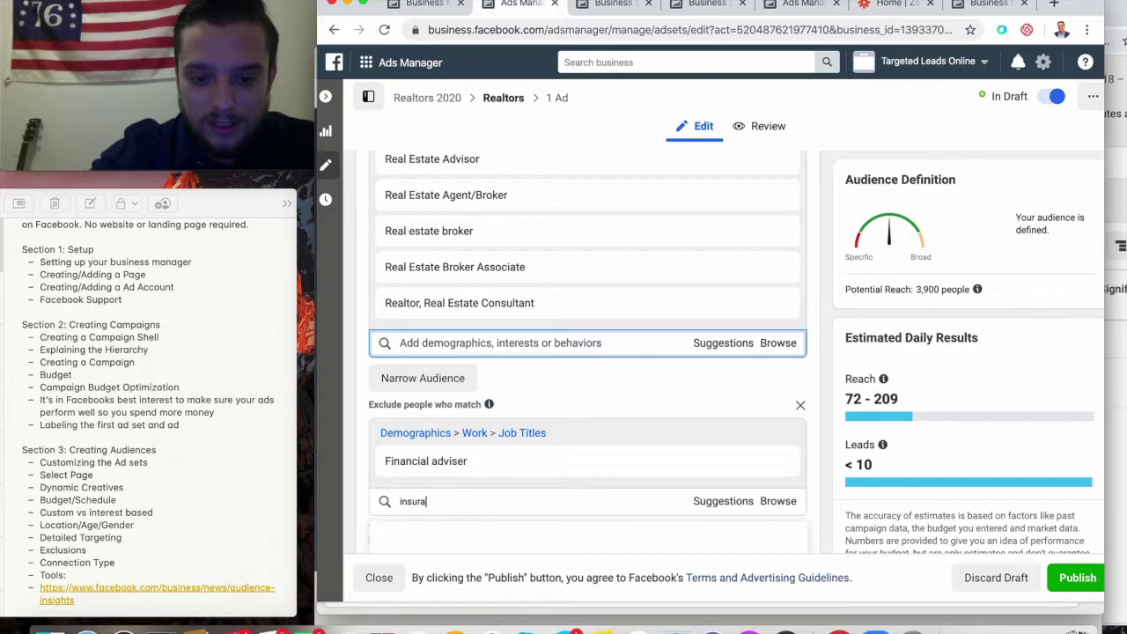
left_click(474, 508)
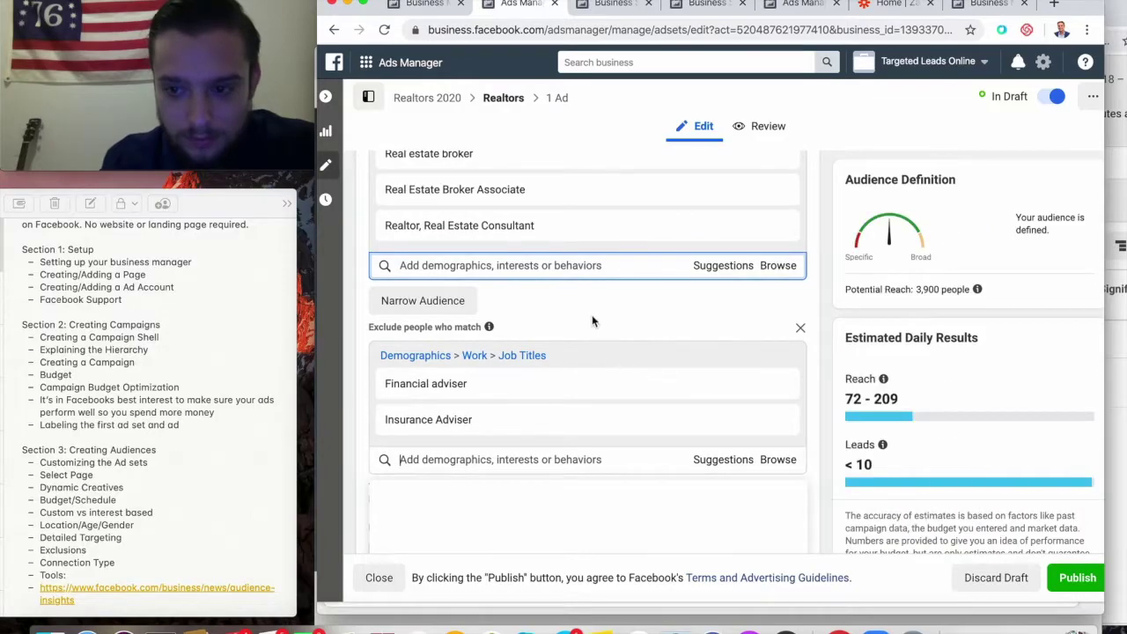
scroll(594, 320, "down", 2)
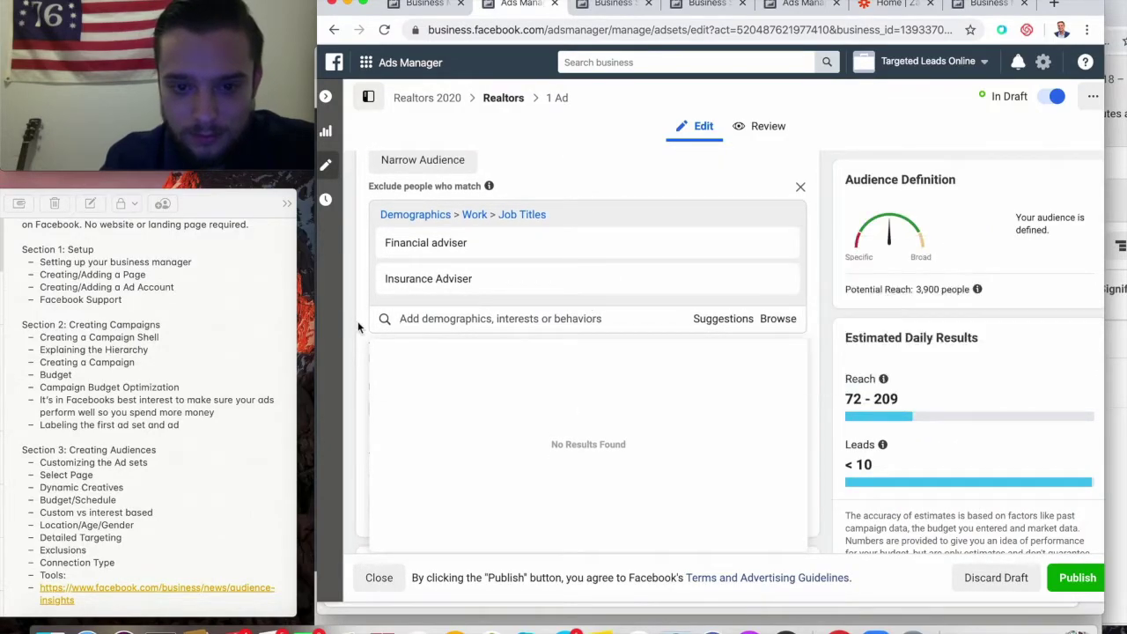
left_click(358, 327)
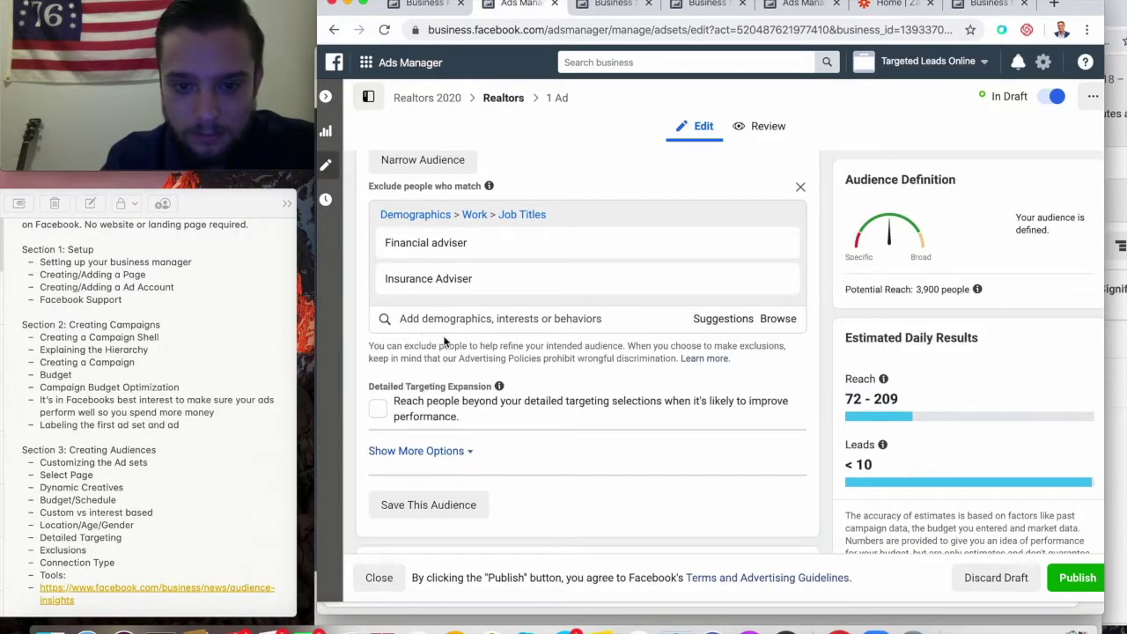
- Switch Detailed Targeting Expansion on and off to compare its effect on the potential reach, leaving it off
scroll(509, 327, "down", 1)
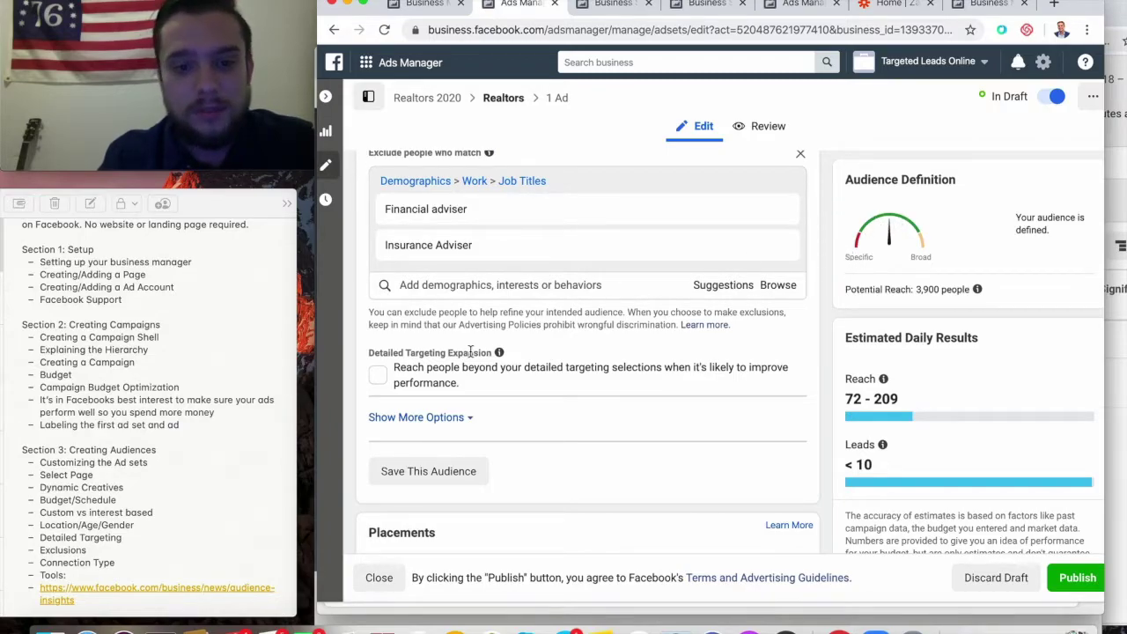
left_click(378, 376)
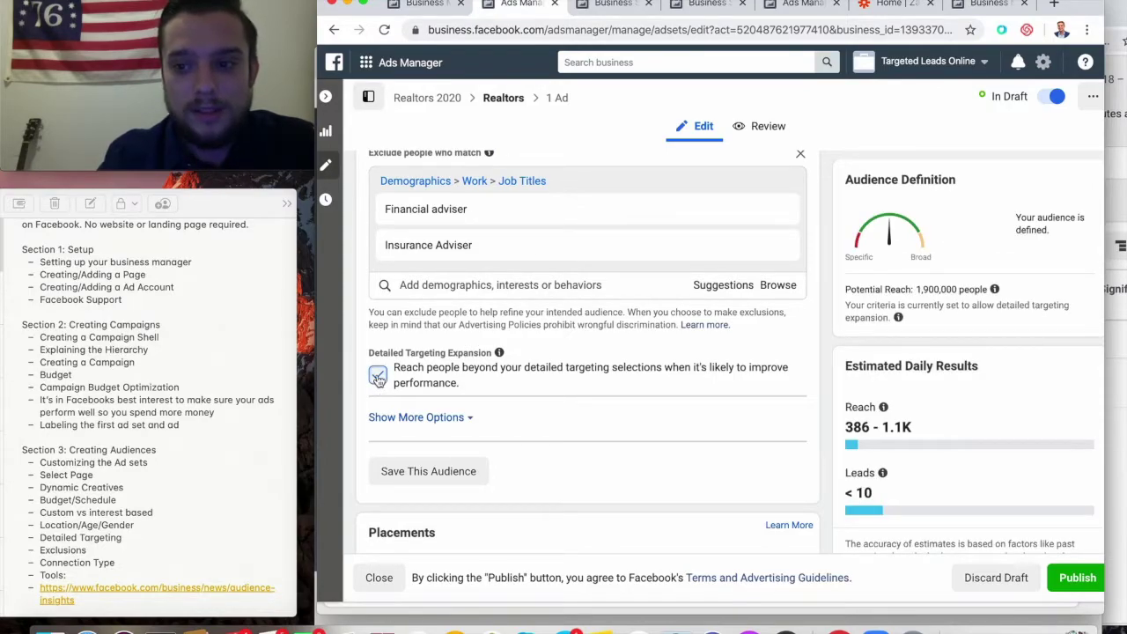
left_click(378, 376)
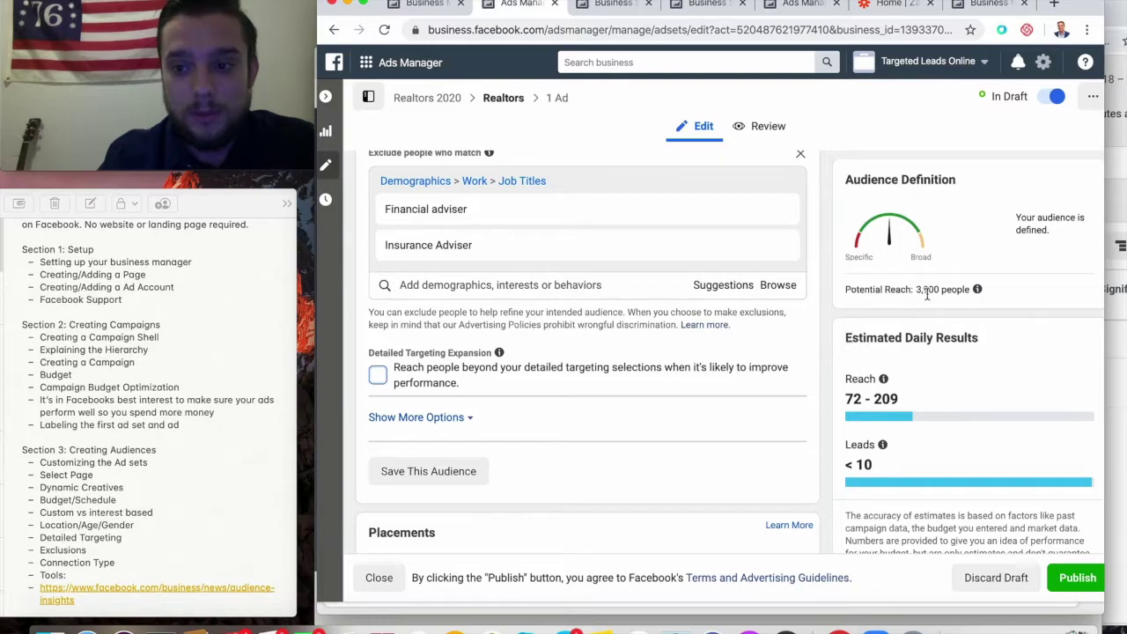
left_click(378, 376)
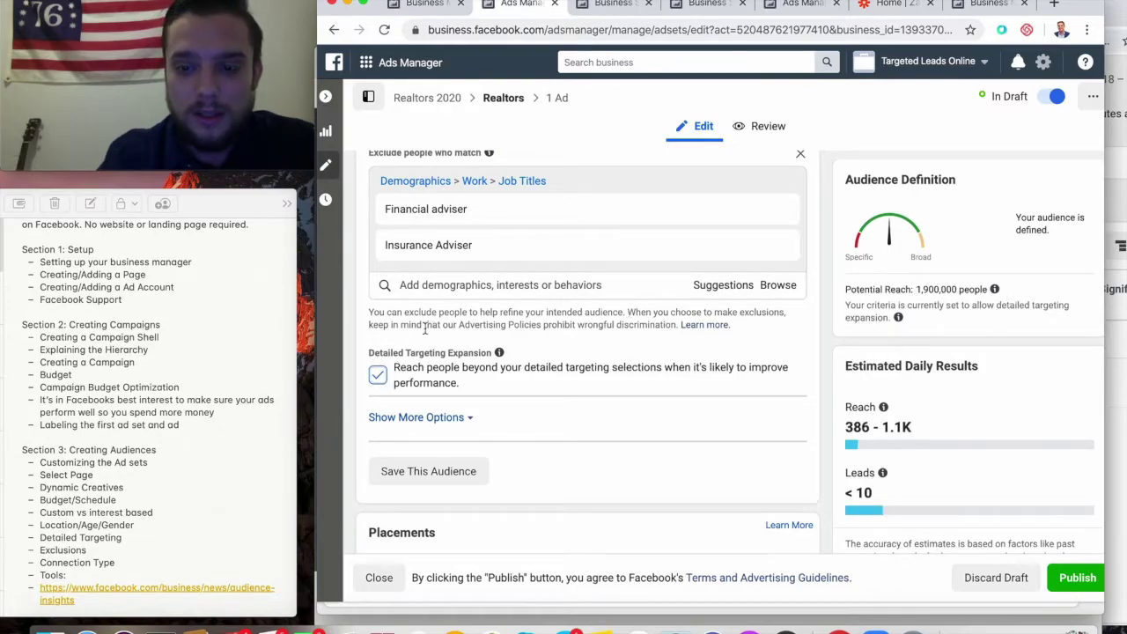
left_click(378, 376)
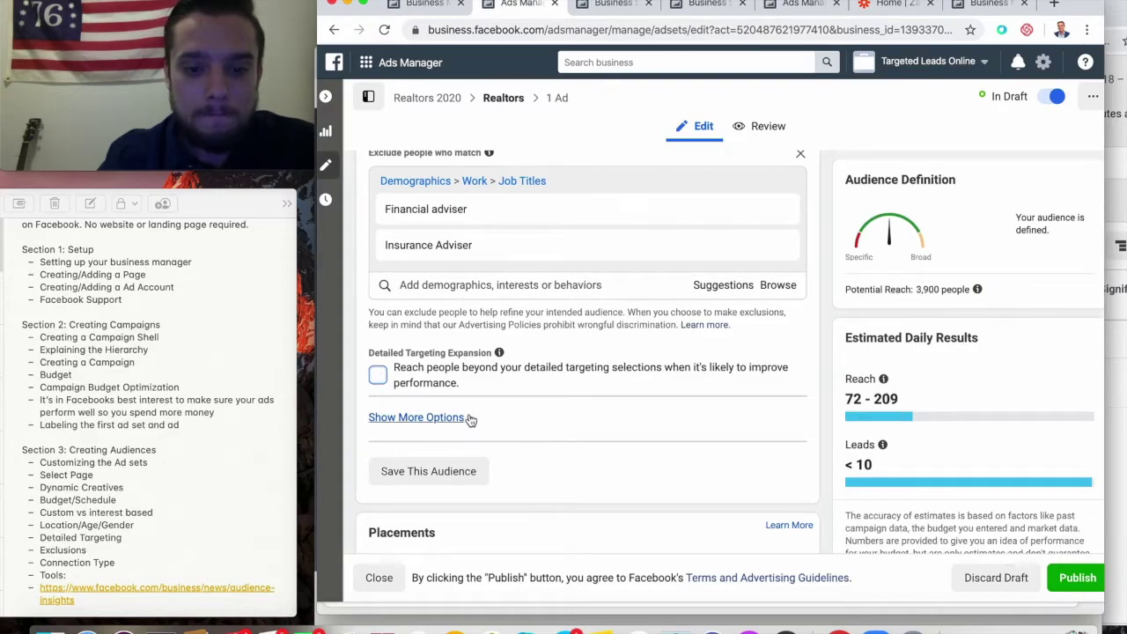
- Show the additional audience options and set the targeted language to English (All)
left_click(467, 417)
scroll(600, 366, "down", 2)
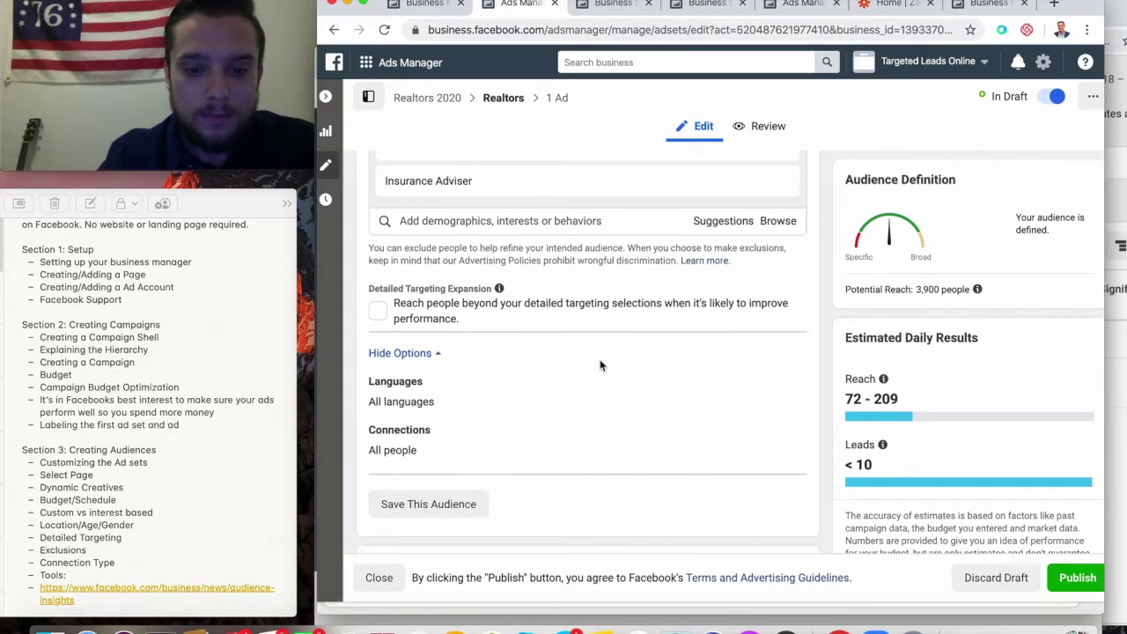
scroll(600, 365, "down", 1)
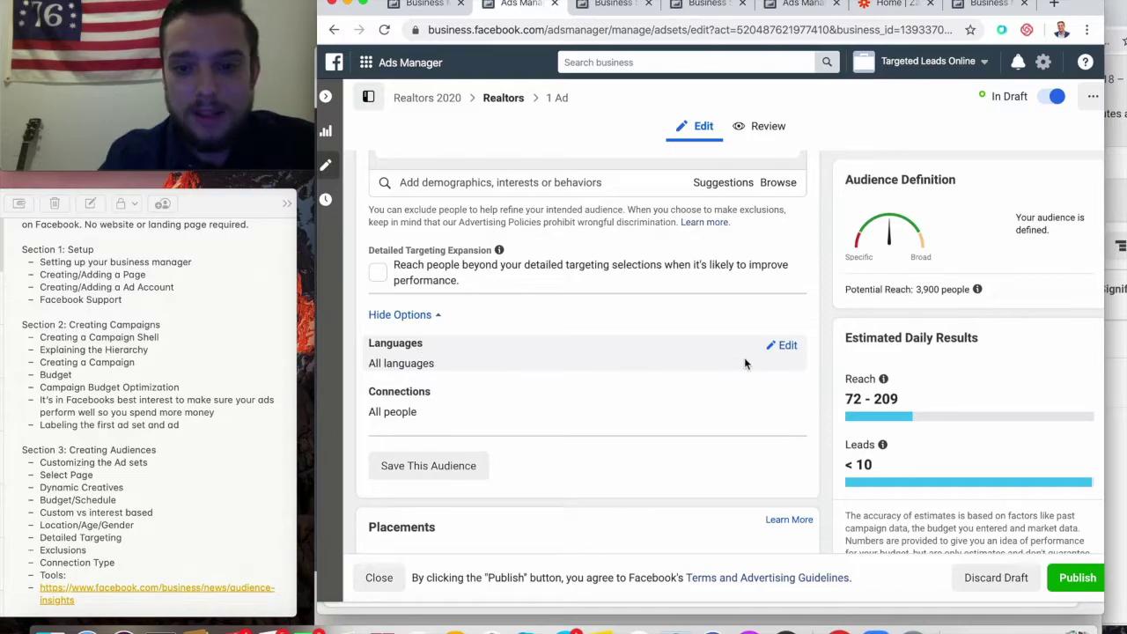
left_click(785, 345)
left_click(630, 364)
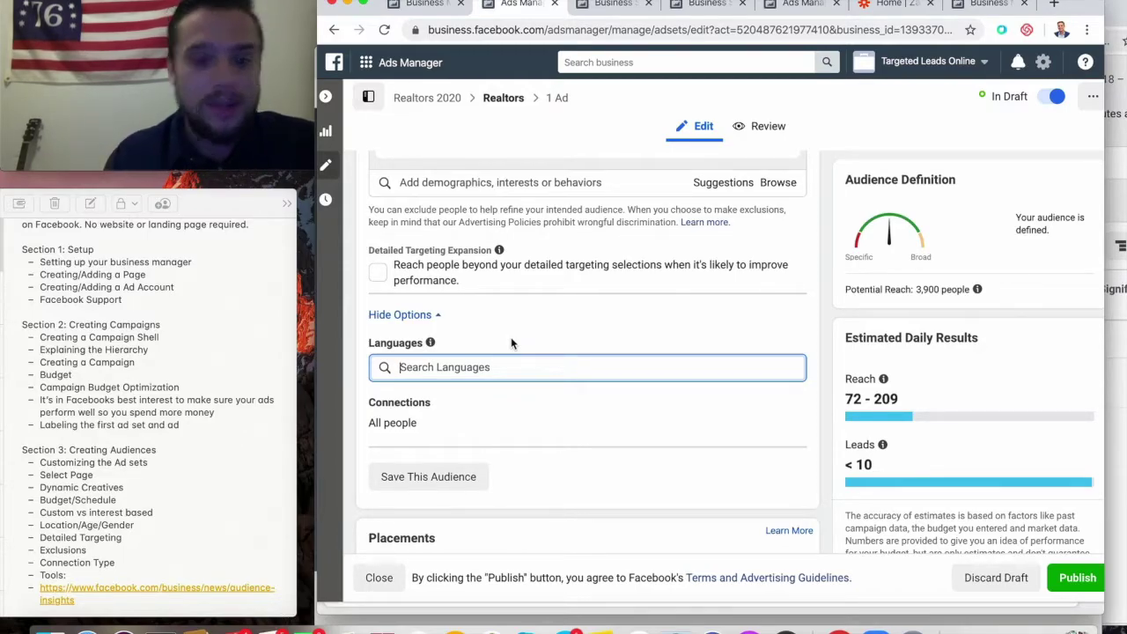
left_click(416, 423)
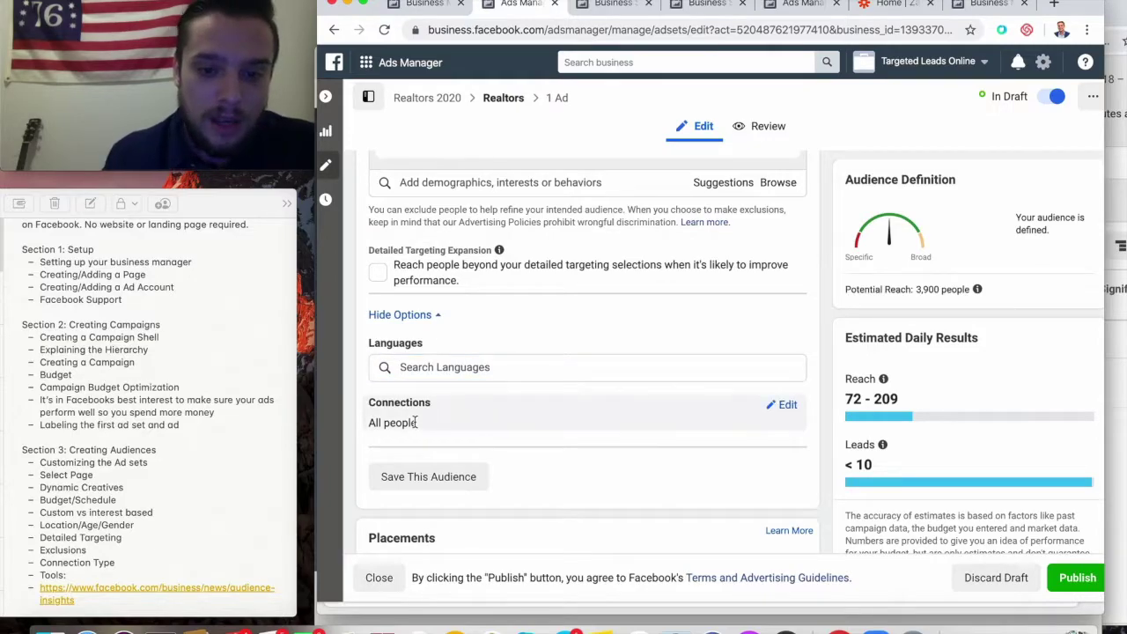
left_click(611, 365)
type("engl")
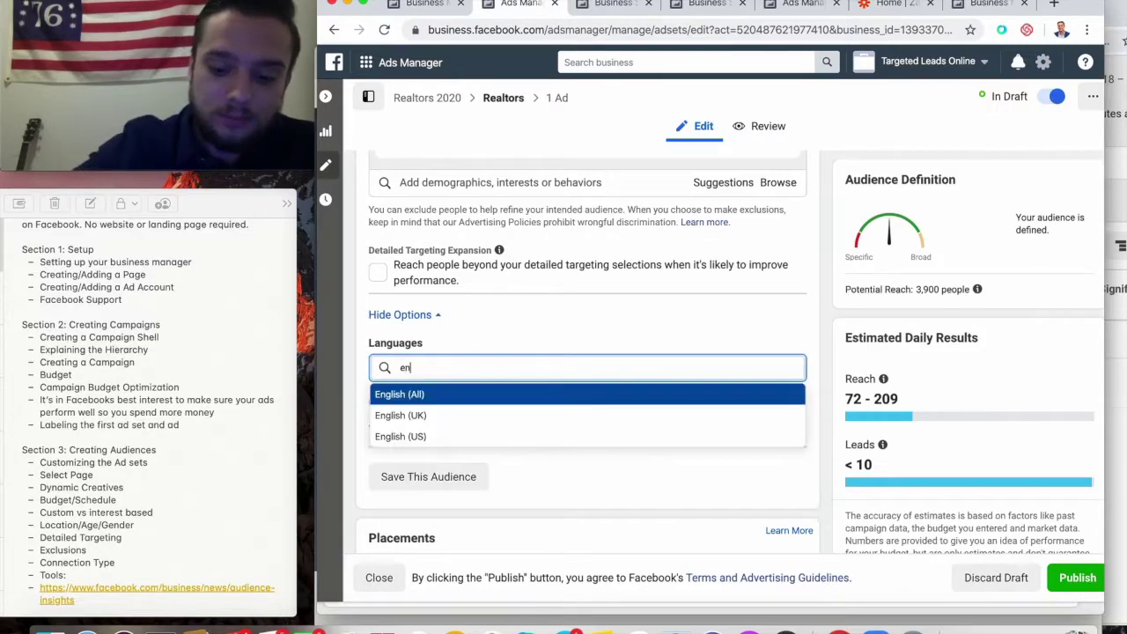
left_click(568, 395)
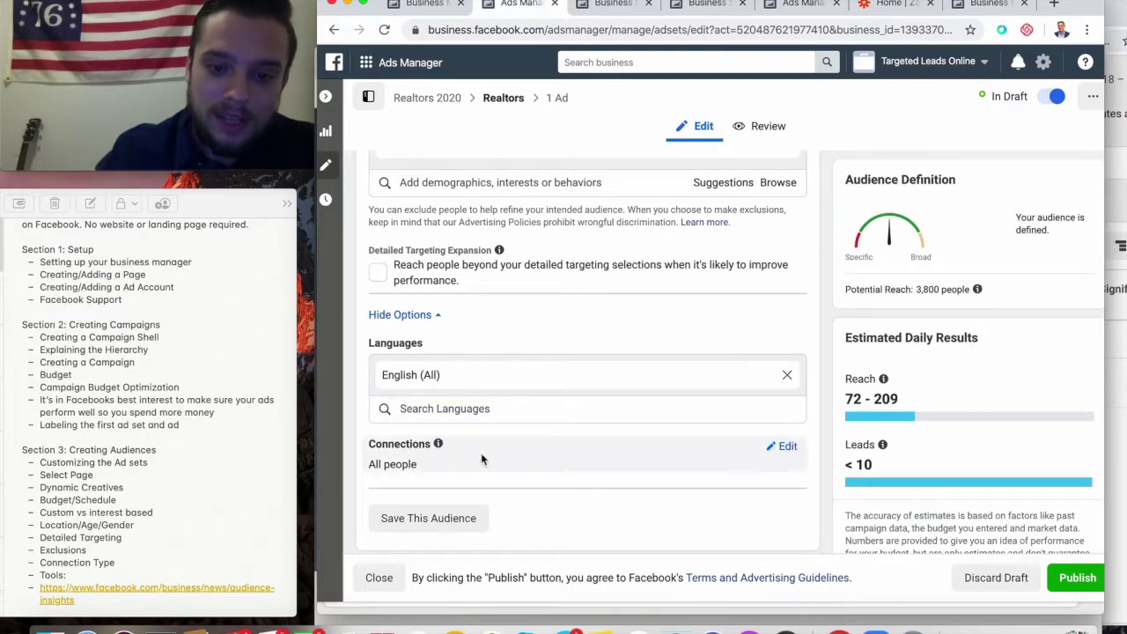
- Open the Connections setting, examine the connection types for Facebook Pages, apps and events, and close the list without choosing one
left_click(785, 447)
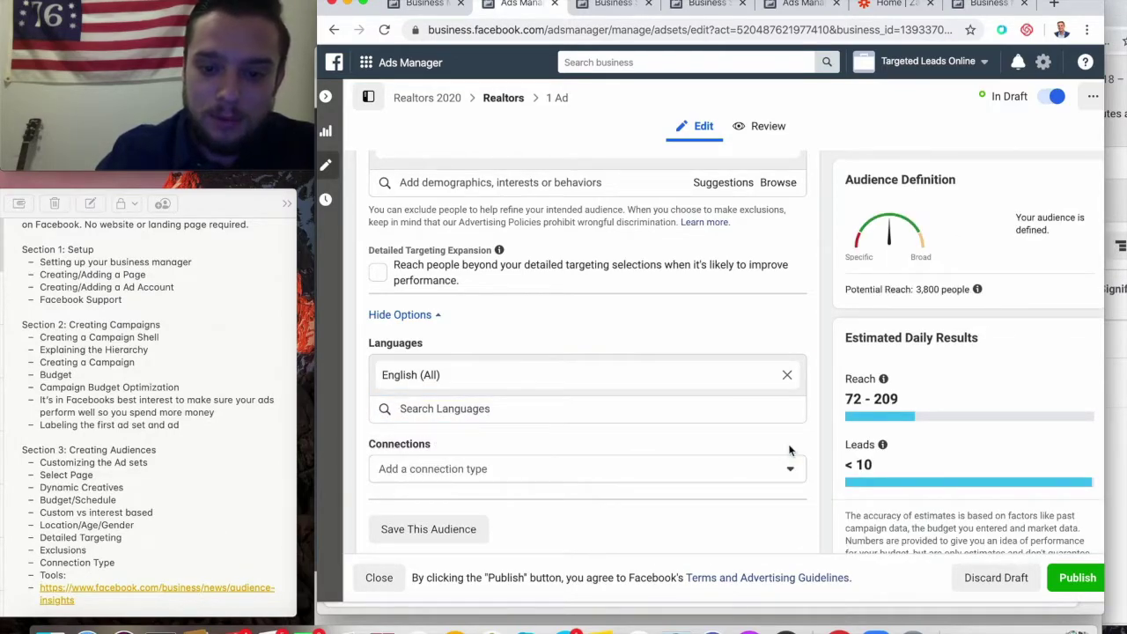
left_click(638, 476)
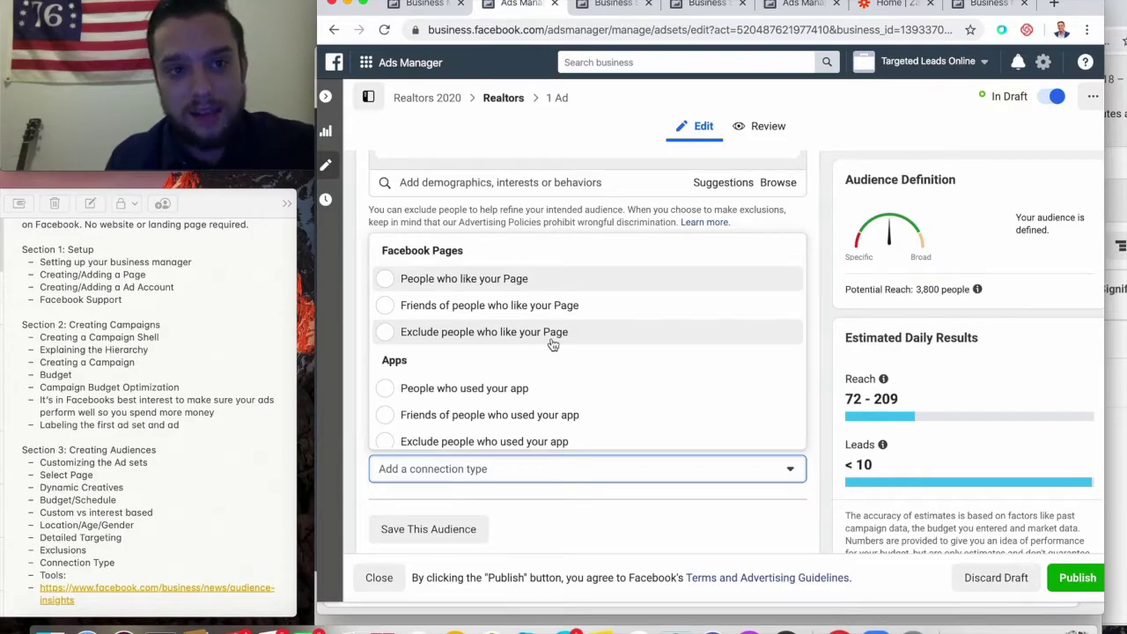
scroll(578, 376, "down", 3)
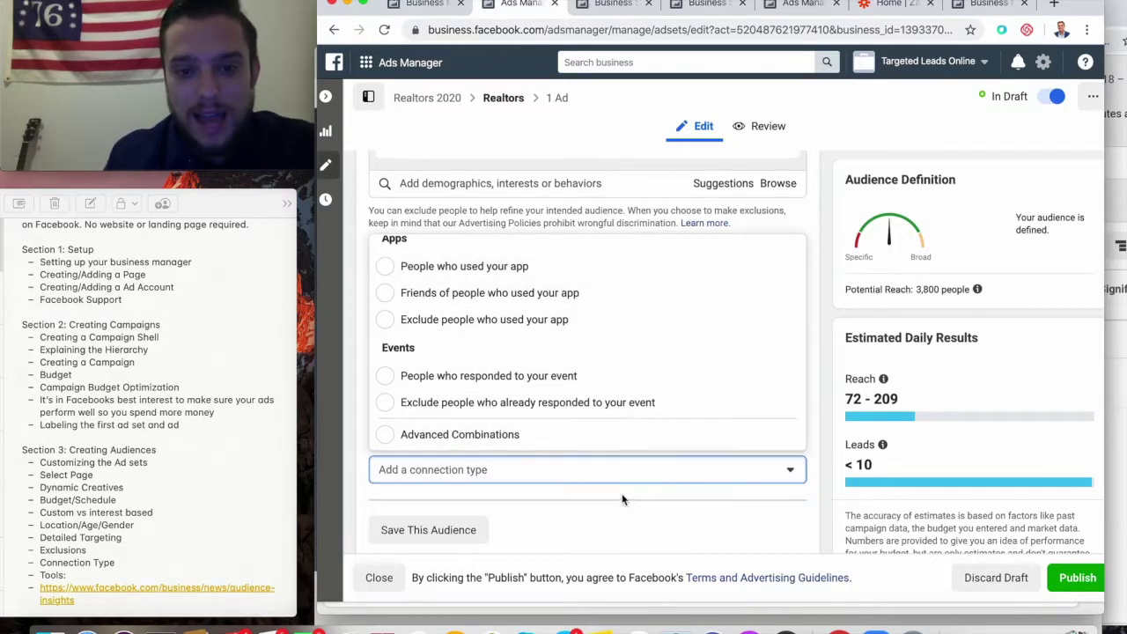
scroll(622, 496, "up", 2)
scroll(622, 500, "up", 4)
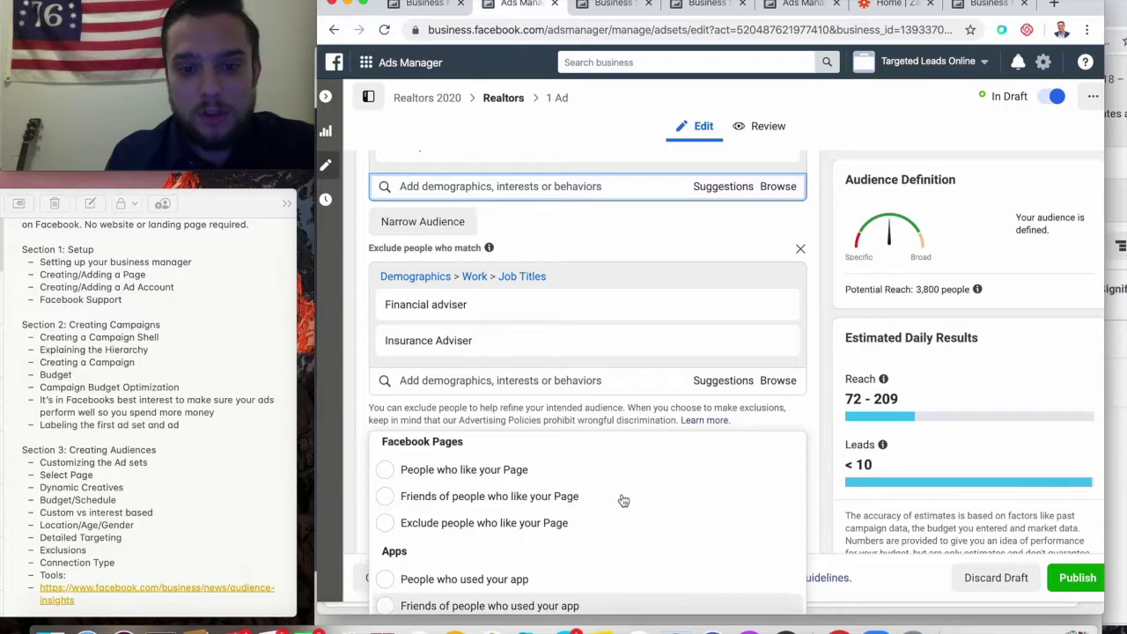
scroll(585, 349, "up", 3)
scroll(585, 348, "down", 3)
scroll(585, 349, "up", 5)
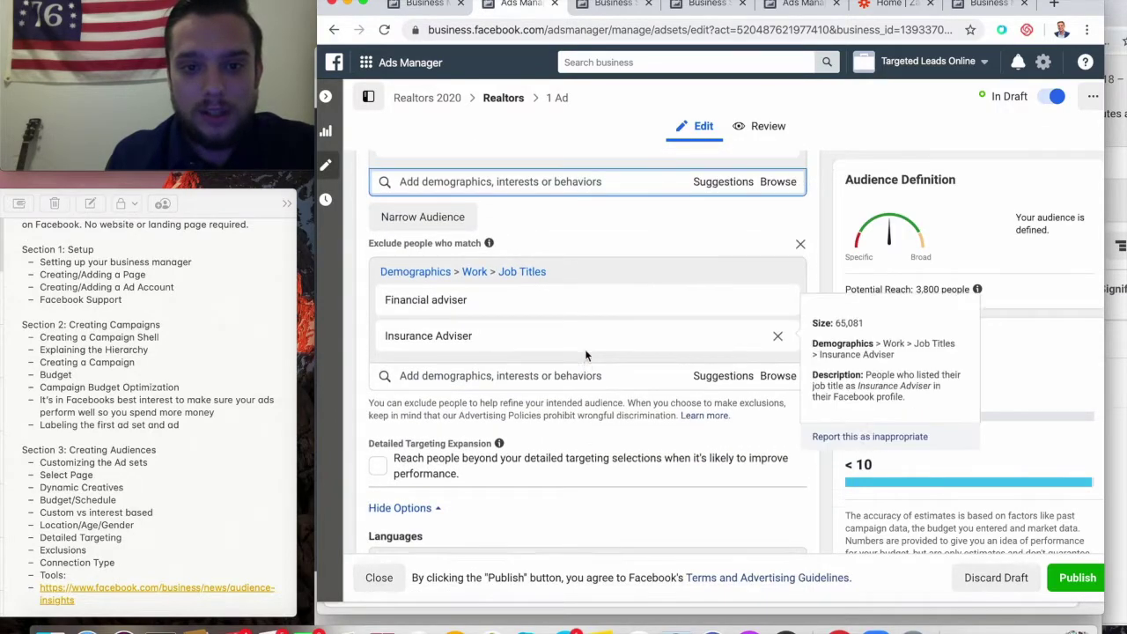
- Set the radius around West Palm Beach, Florida to 10 miles in the audience location
scroll(585, 354, "up", 6)
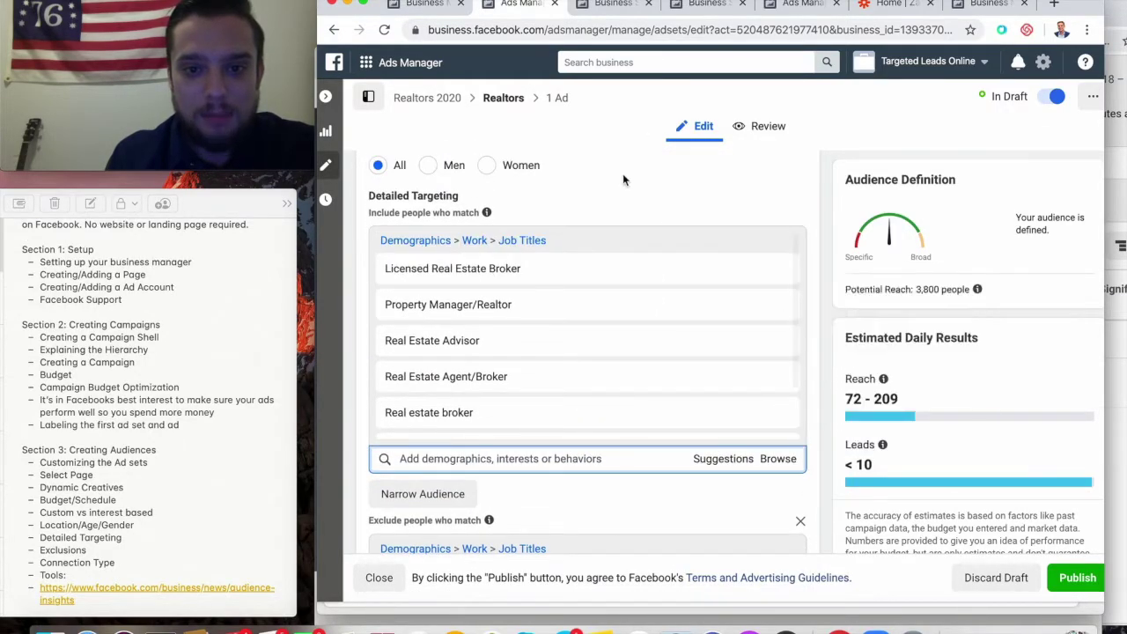
scroll(615, 187, "up", 3)
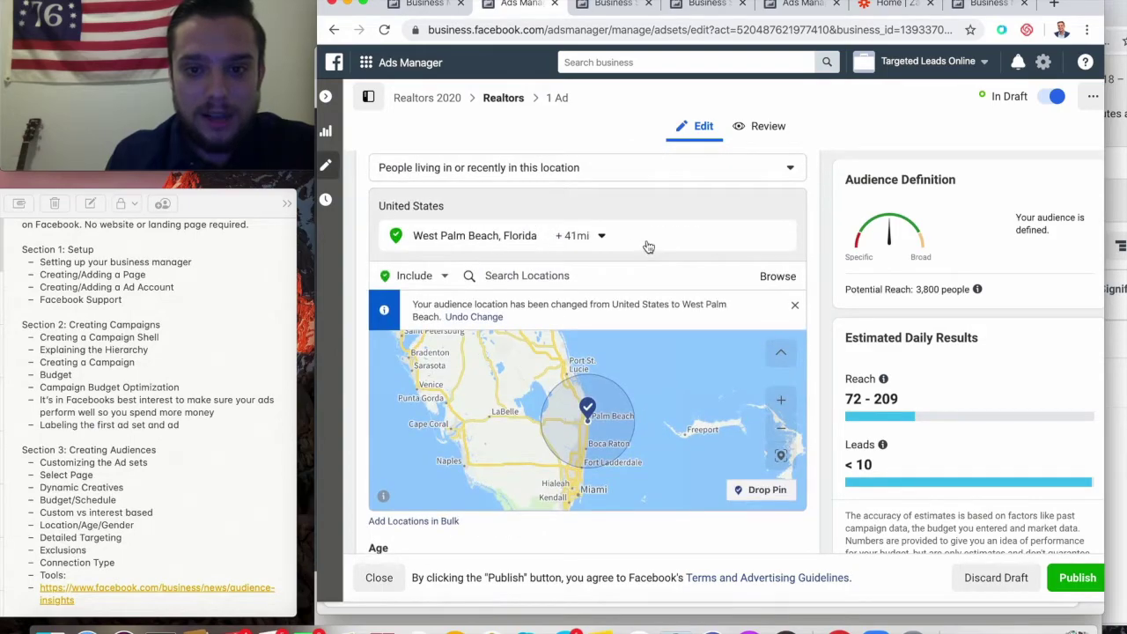
scroll(646, 243, "down", 1)
left_click(602, 218)
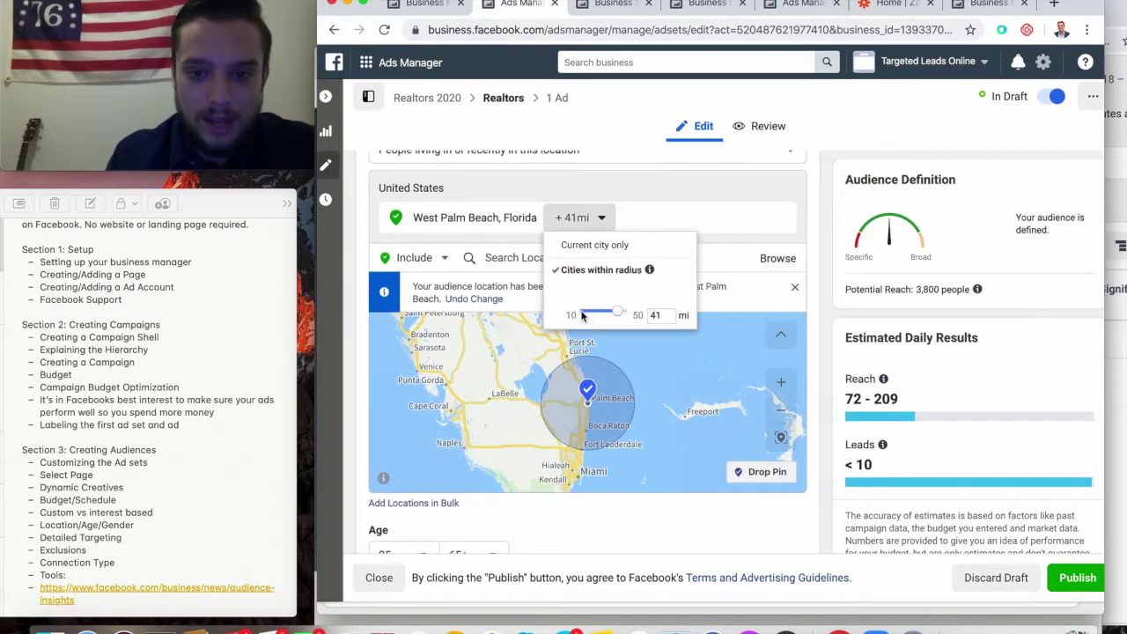
left_click_drag(617, 314, 577, 314)
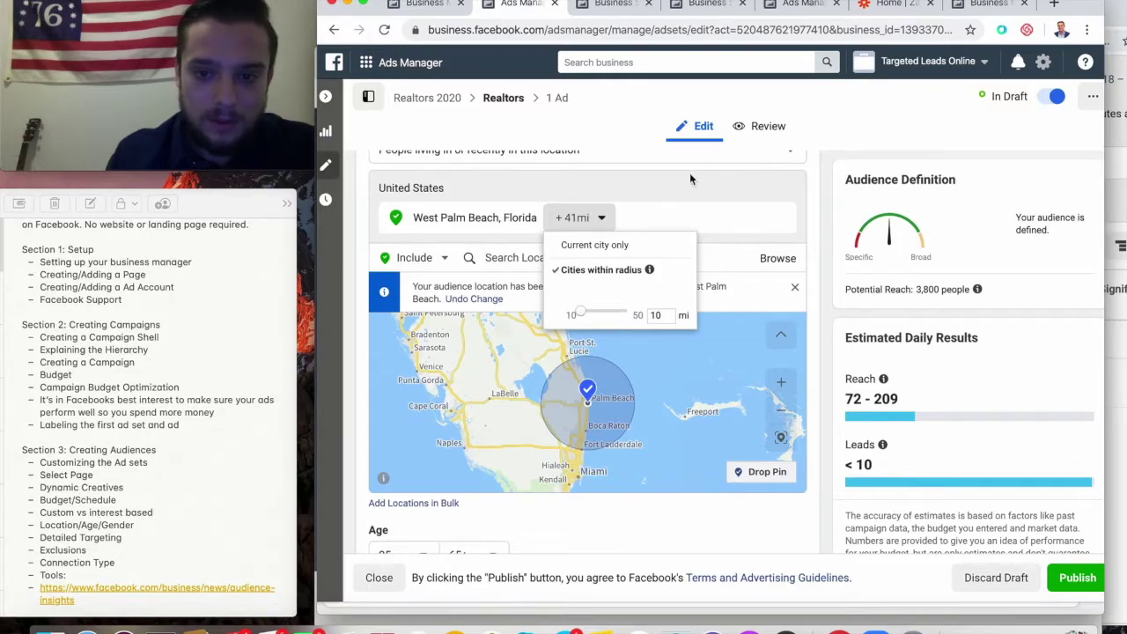
left_click(690, 179)
- Review the audience's location map, age, gender, included job titles and excluded job titles
scroll(626, 374, "down", 1)
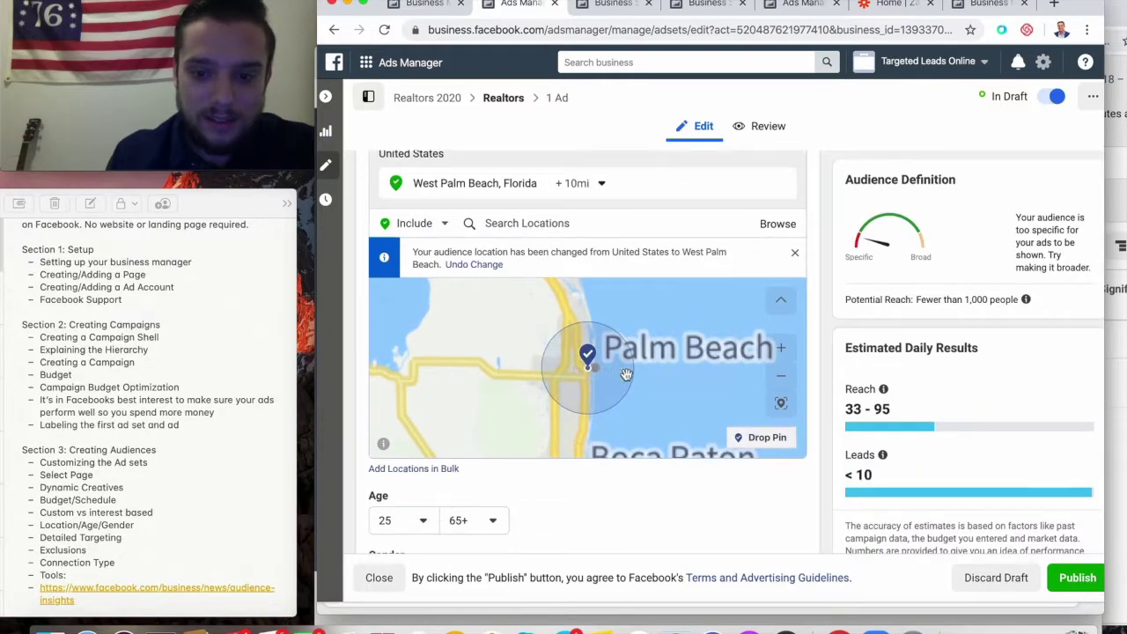
scroll(607, 491, "down", 3)
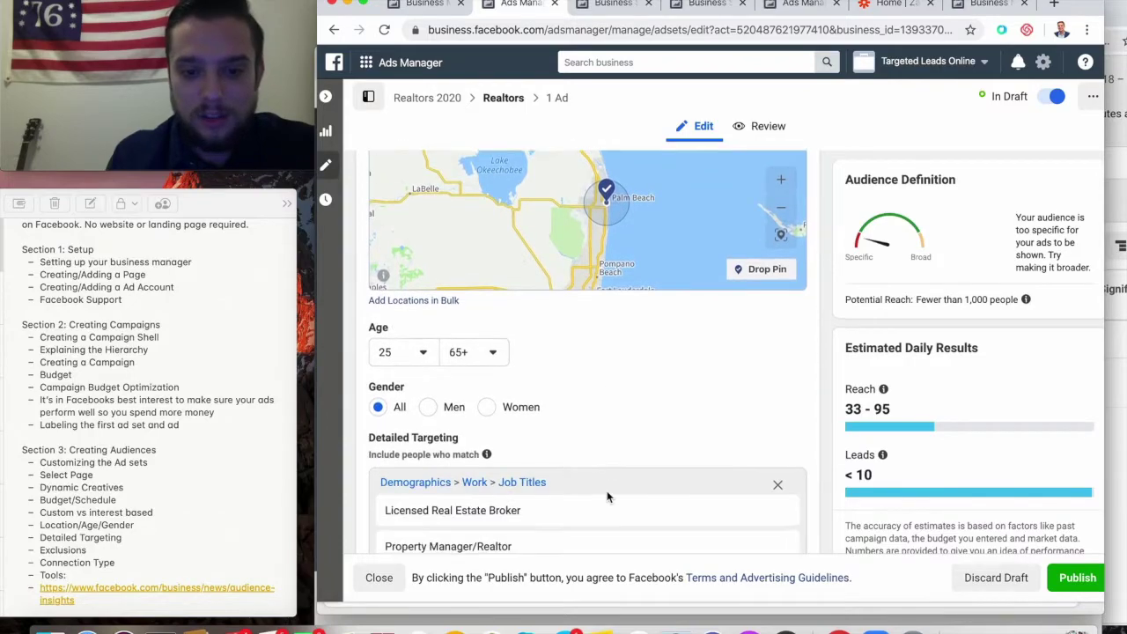
scroll(607, 490, "up", 1)
scroll(529, 373, "down", 4)
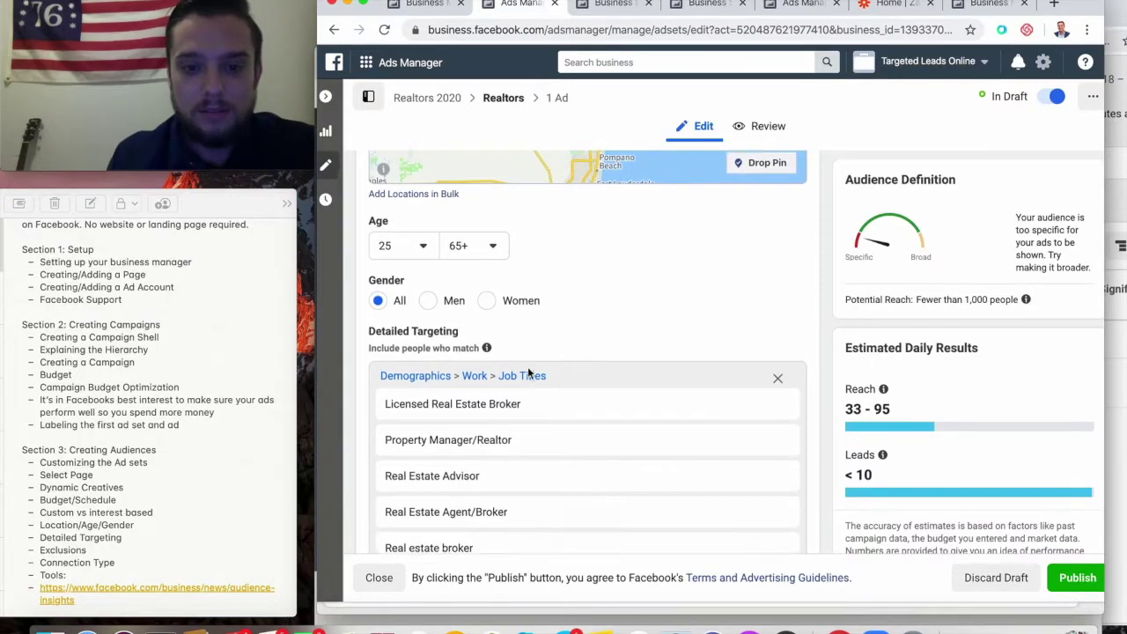
scroll(528, 374, "down", 1)
scroll(528, 370, "up", 1)
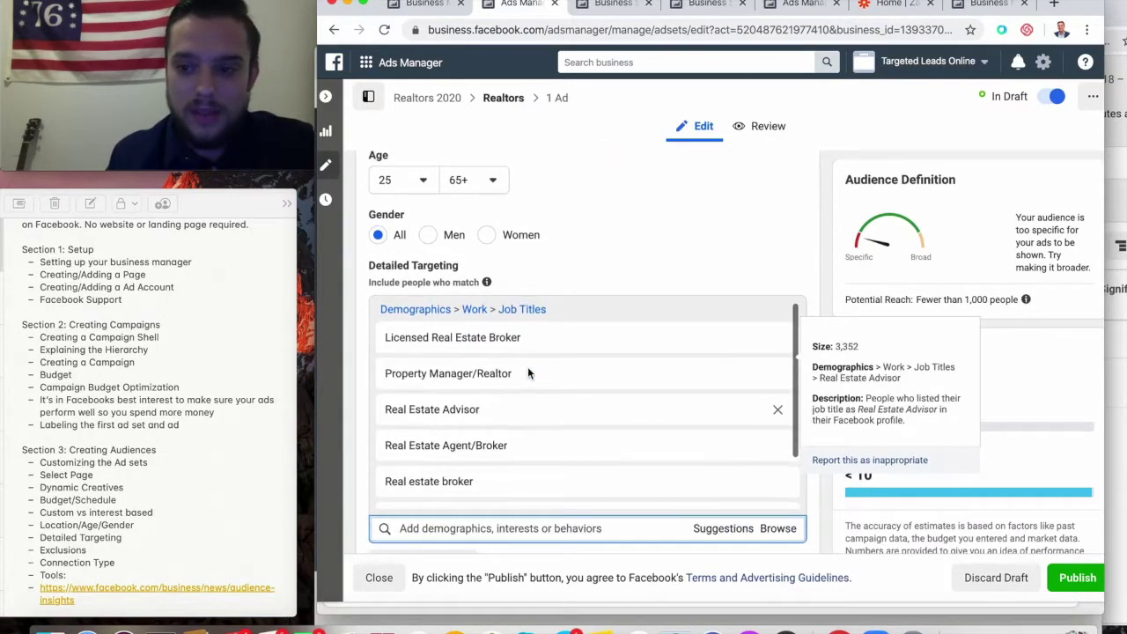
scroll(475, 426, "down", 2)
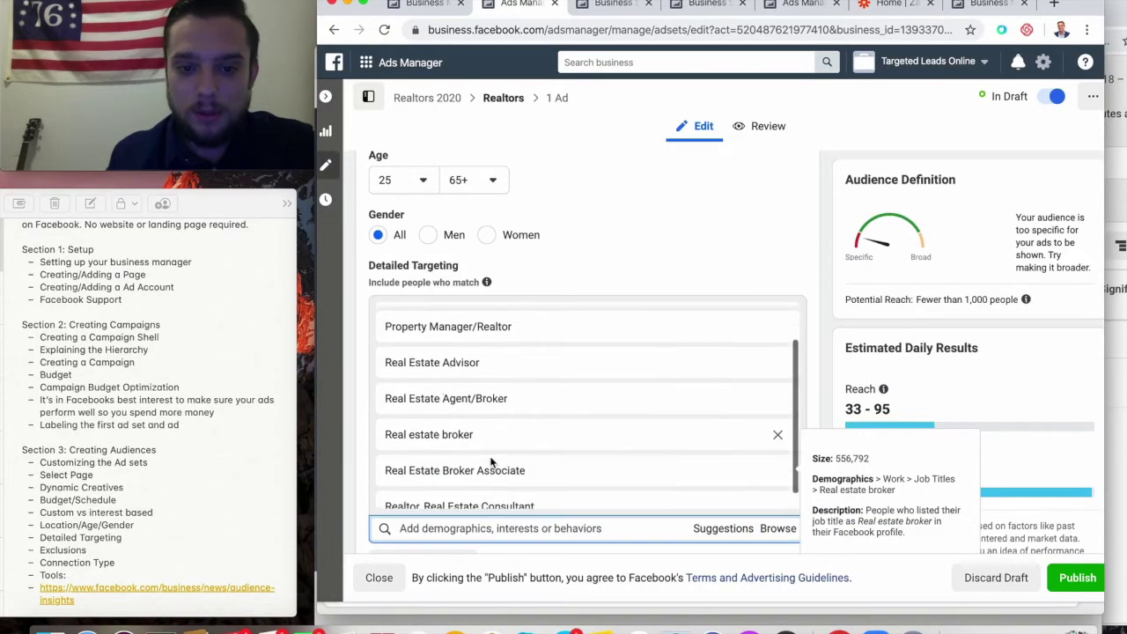
scroll(639, 231, "down", 2)
scroll(639, 232, "down", 4)
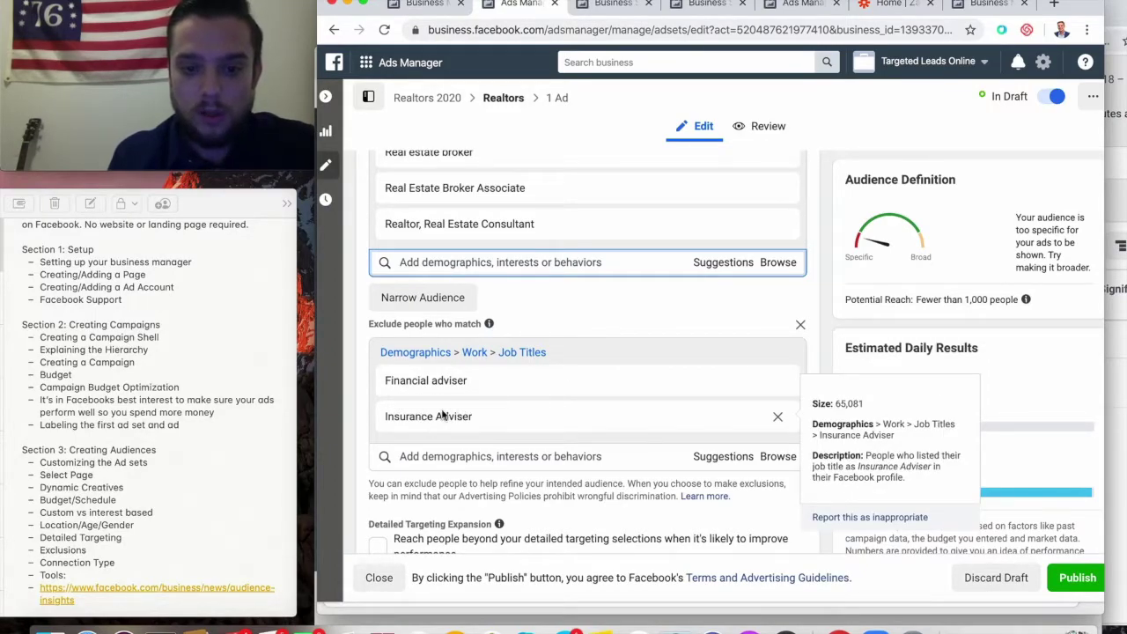
- Switch the ad set's placements from automatic to Manual Placements
scroll(571, 395, "down", 2)
scroll(571, 391, "down", 4)
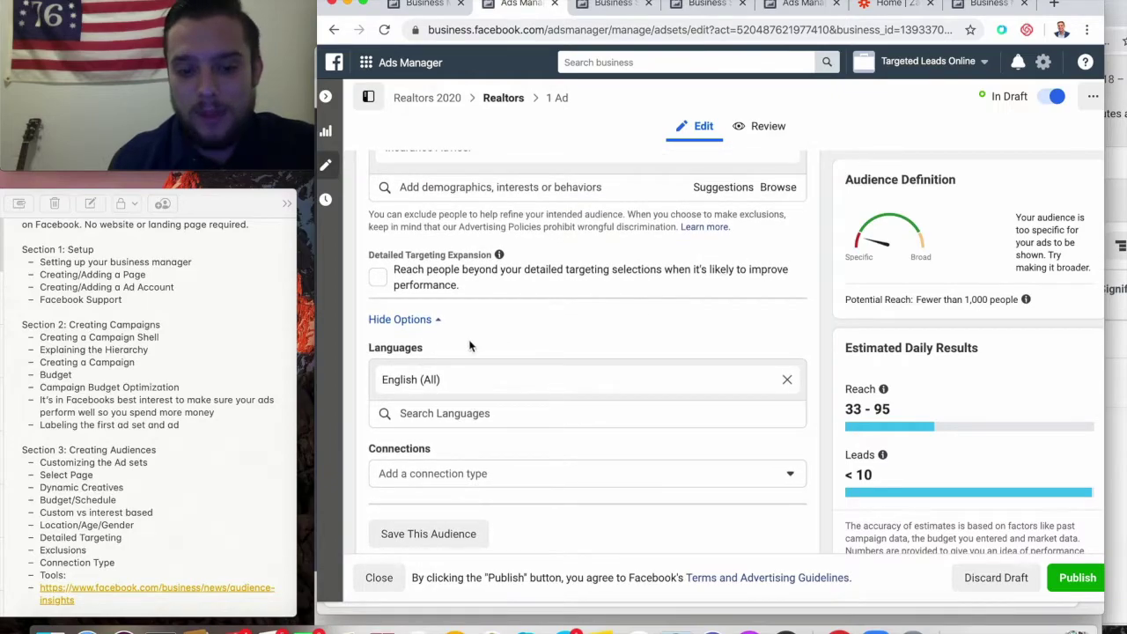
scroll(493, 380, "down", 6)
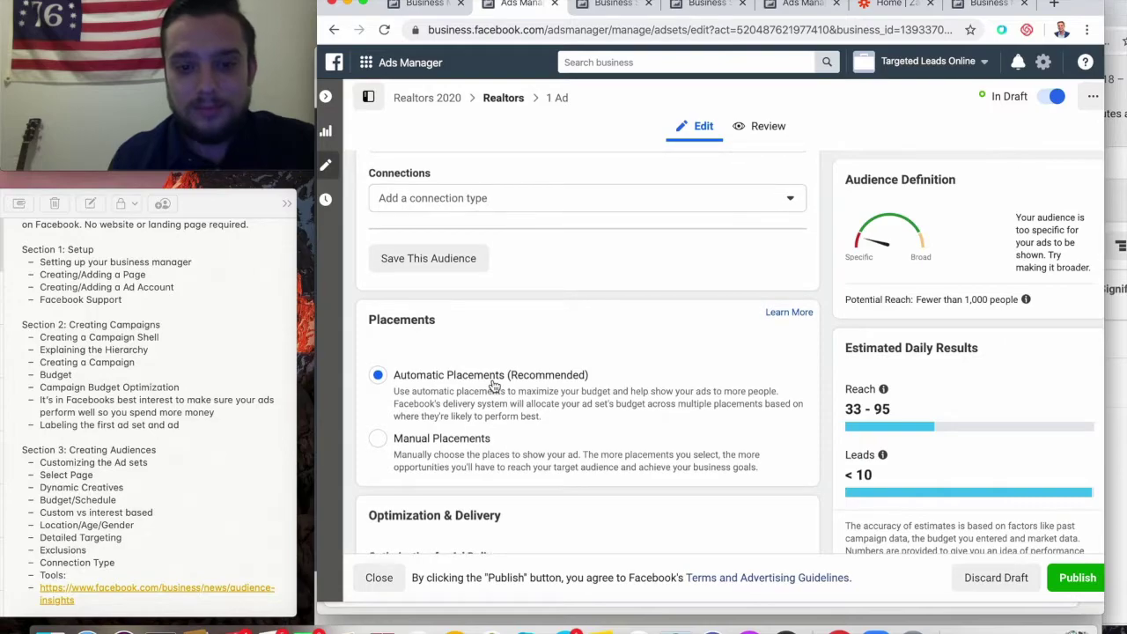
scroll(494, 386, "down", 1)
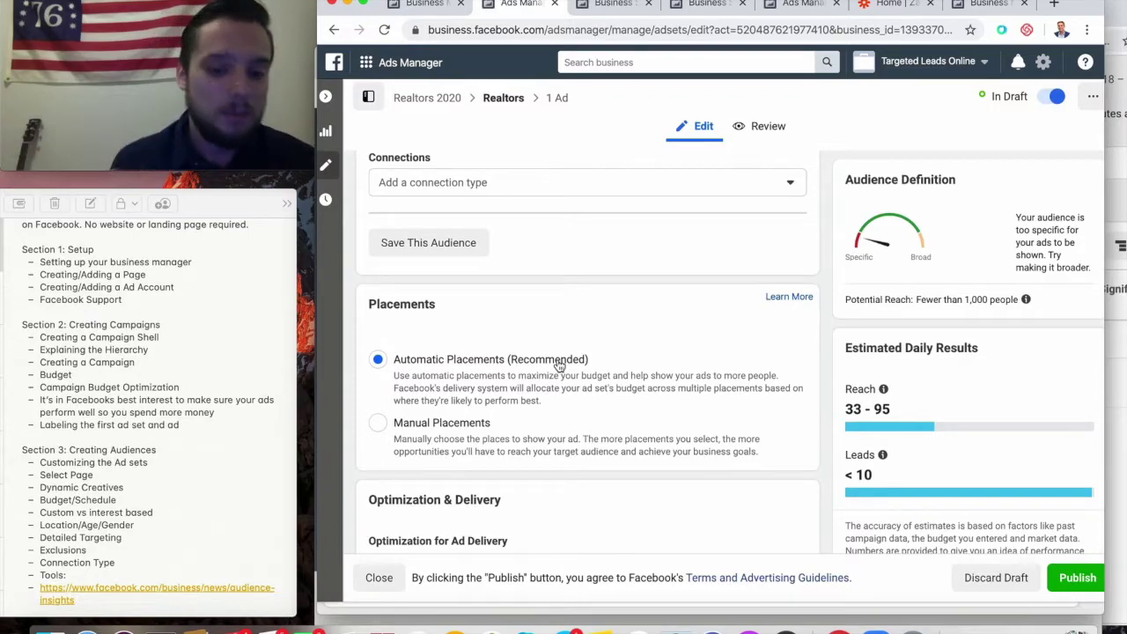
scroll(558, 364, "down", 1)
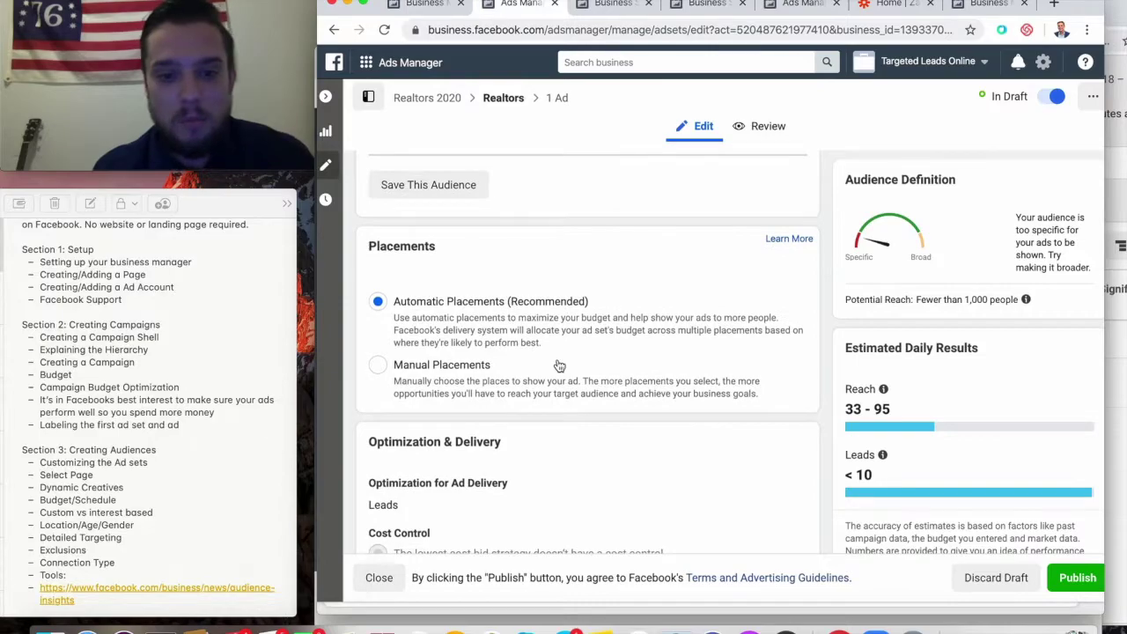
scroll(513, 319, "down", 1)
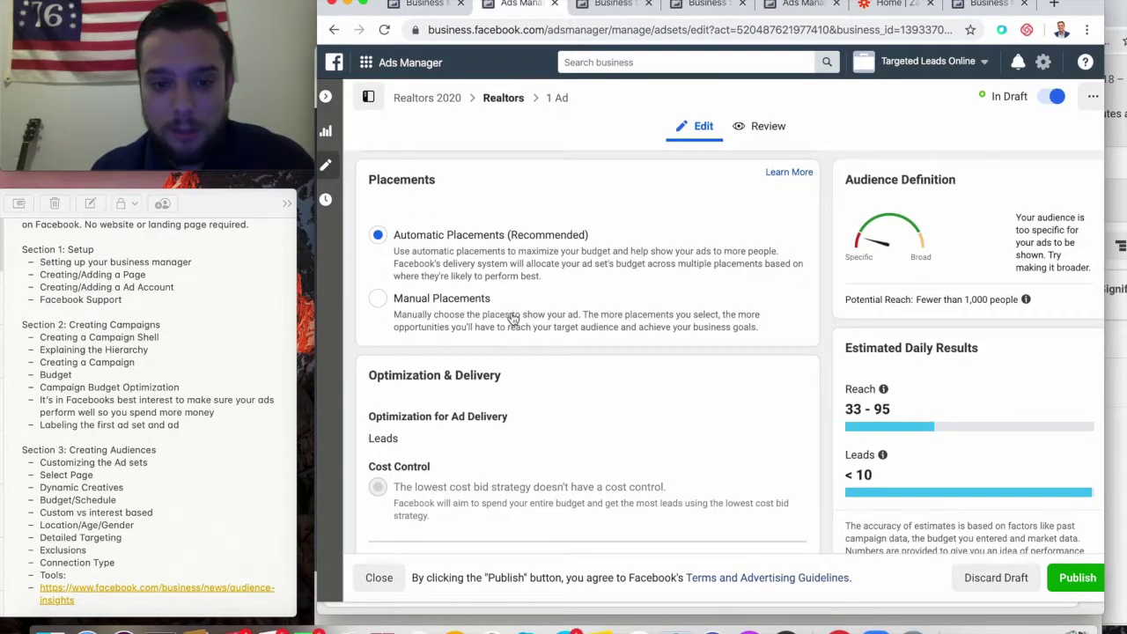
left_click(378, 299)
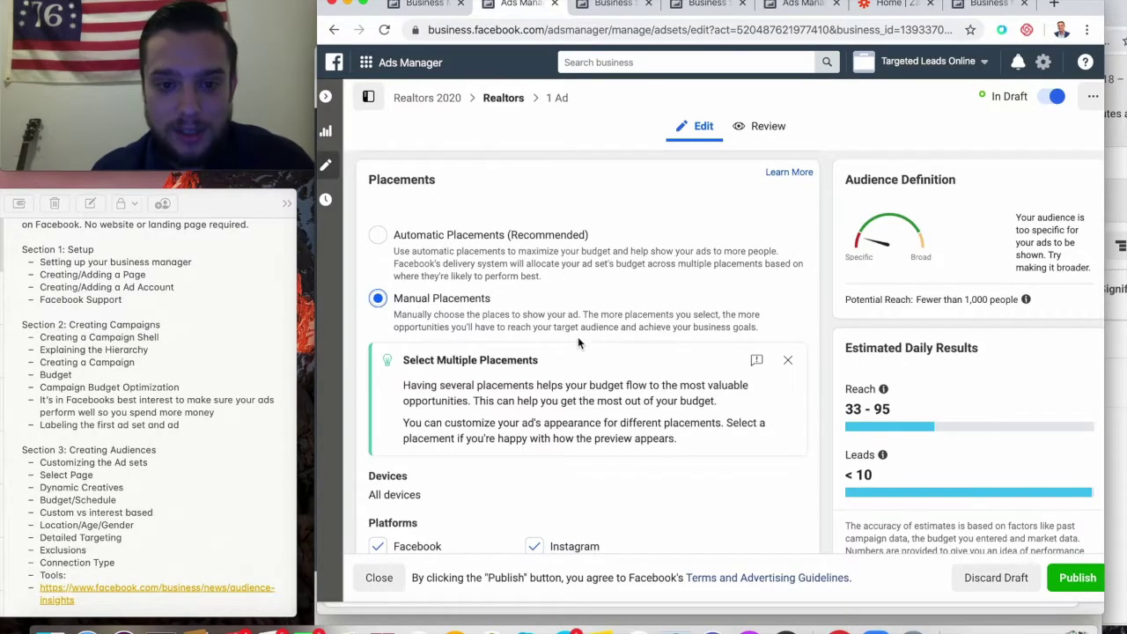
- Examine the manual platforms and placements, from feeds and stories to apps and sites, and restore Automatic Placements
scroll(578, 336, "down", 2)
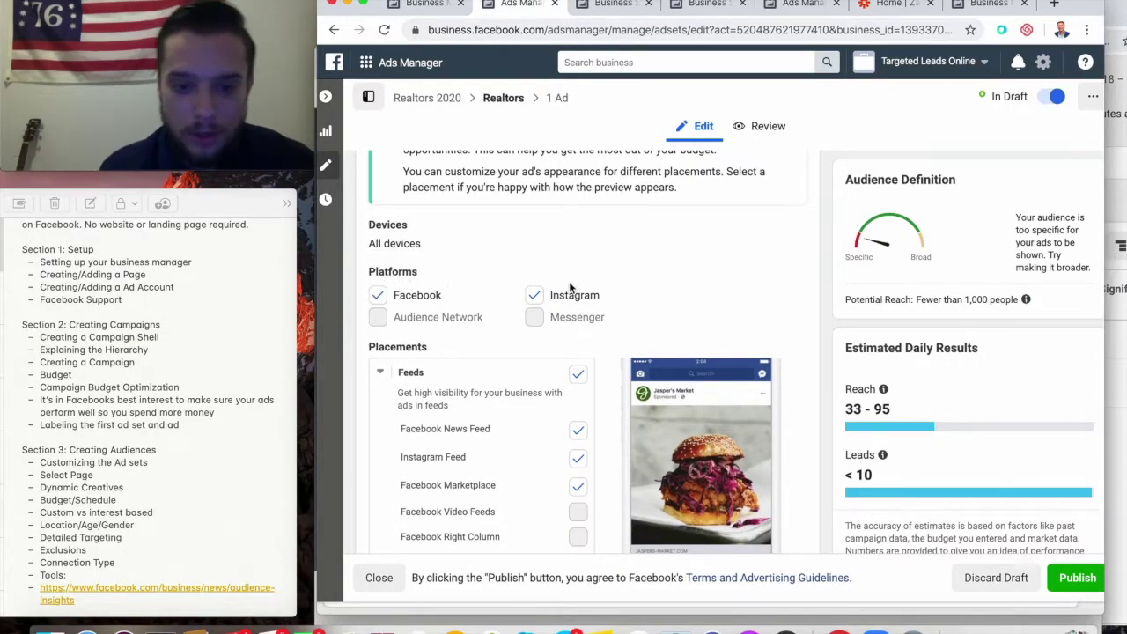
scroll(569, 282, "down", 3)
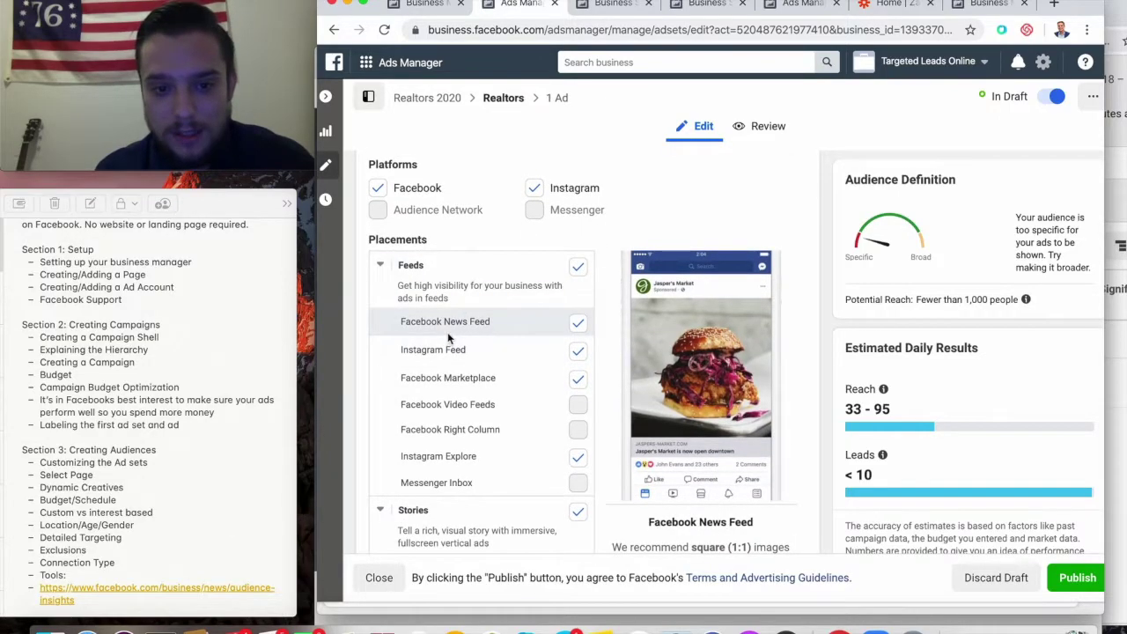
scroll(453, 335, "down", 4)
scroll(496, 494, "down", 8)
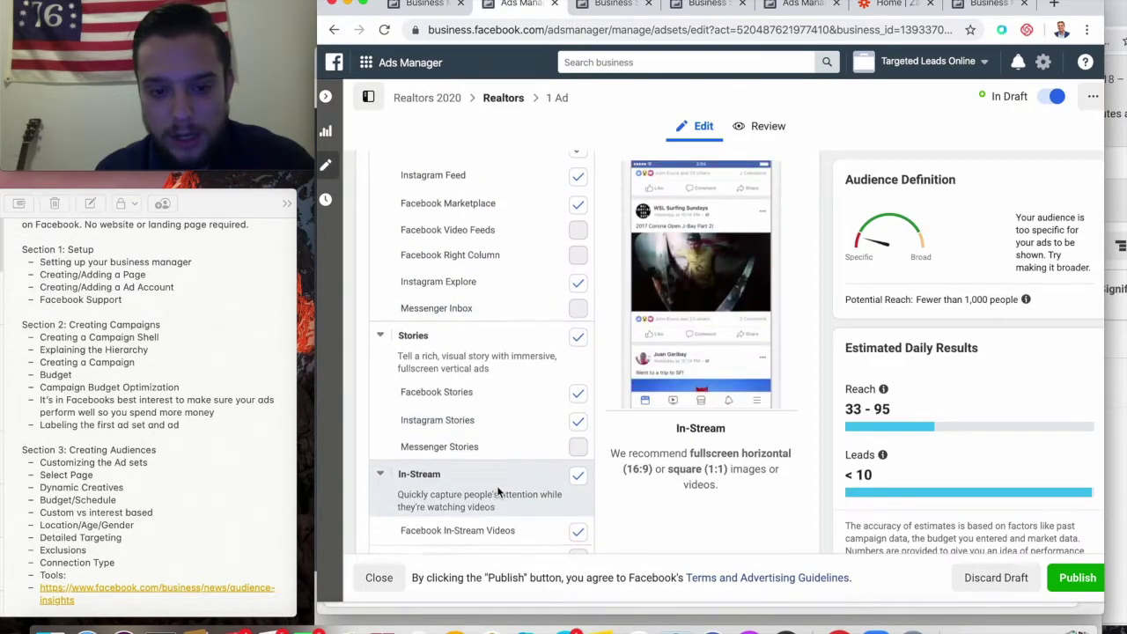
scroll(500, 456, "down", 5)
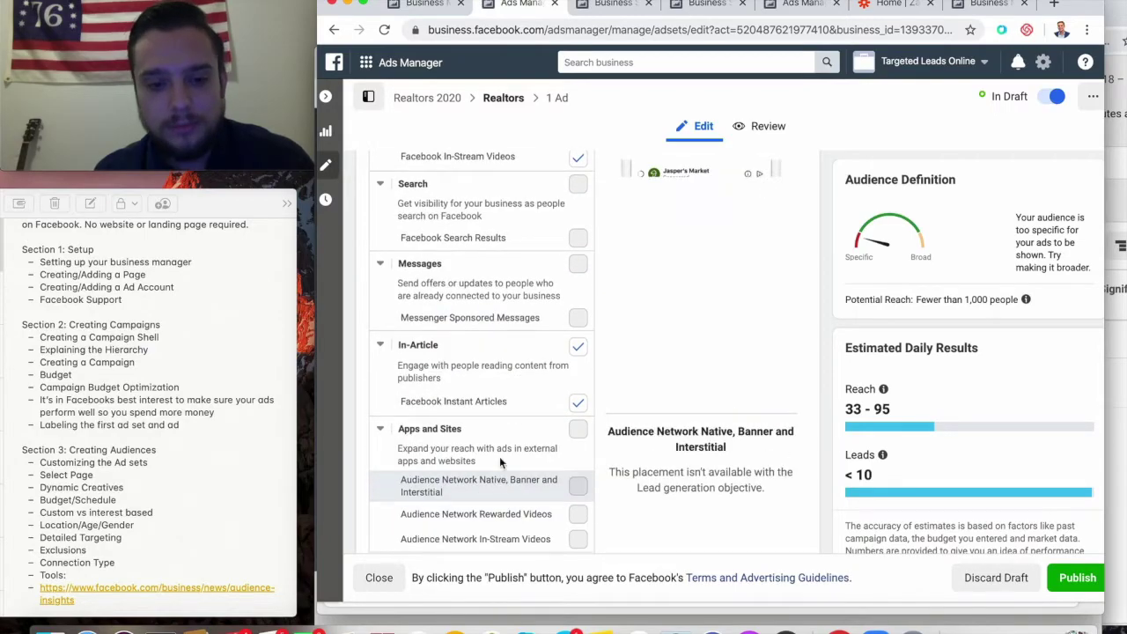
scroll(508, 402, "down", 2)
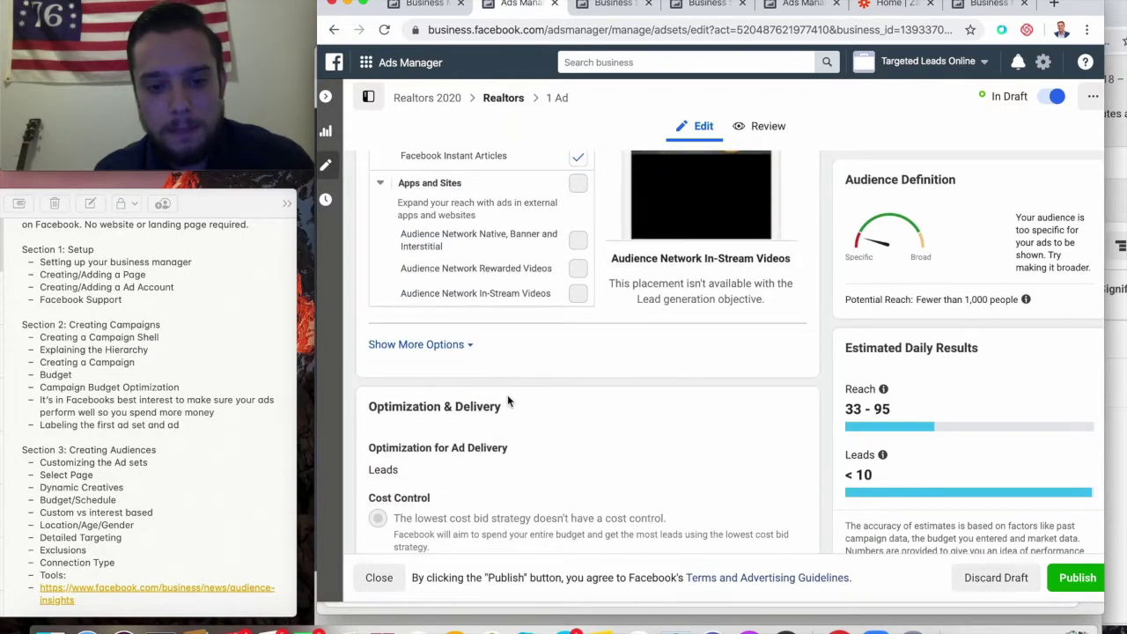
scroll(507, 401, "up", 15)
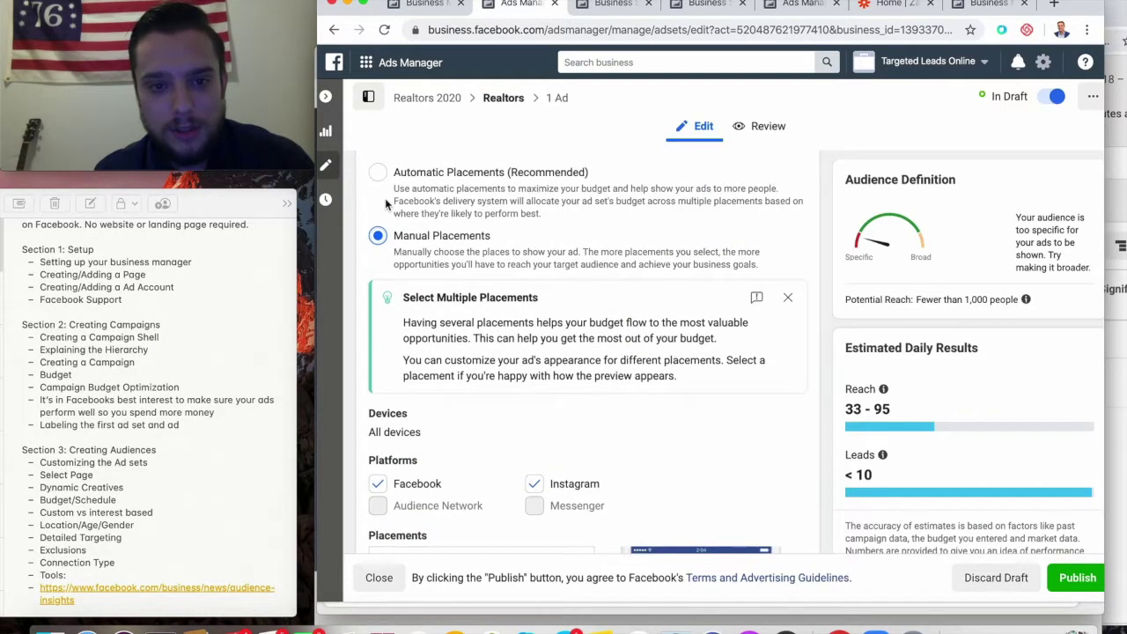
left_click(378, 173)
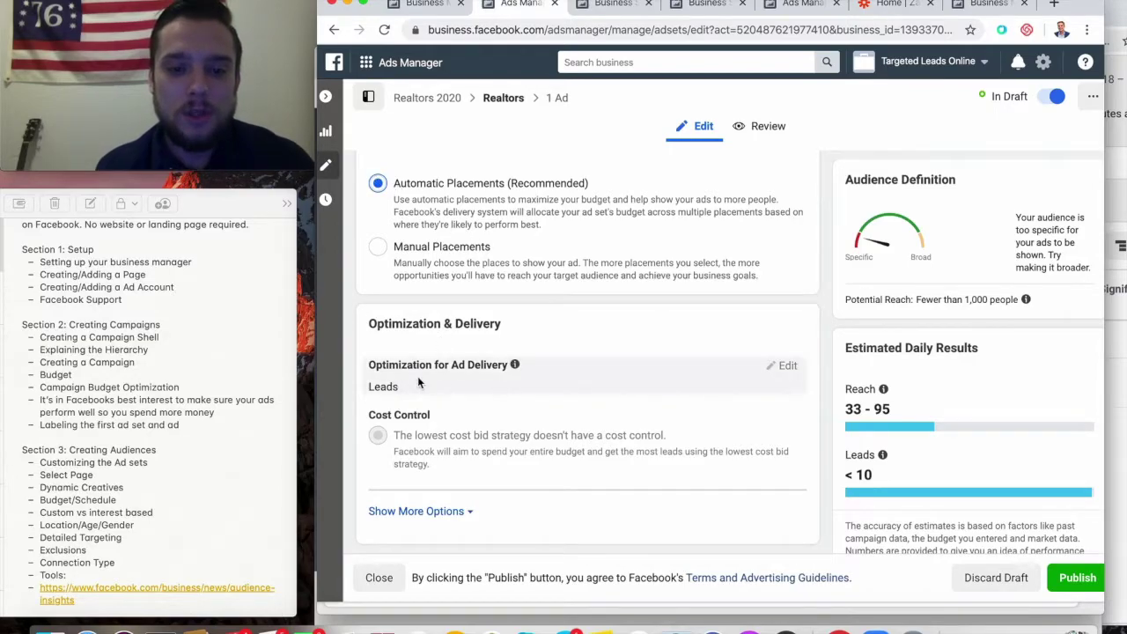
- Review the optimization for ad delivery and cost control settings, and consult the ad creation section of the notes outline
mouse_move(514, 365)
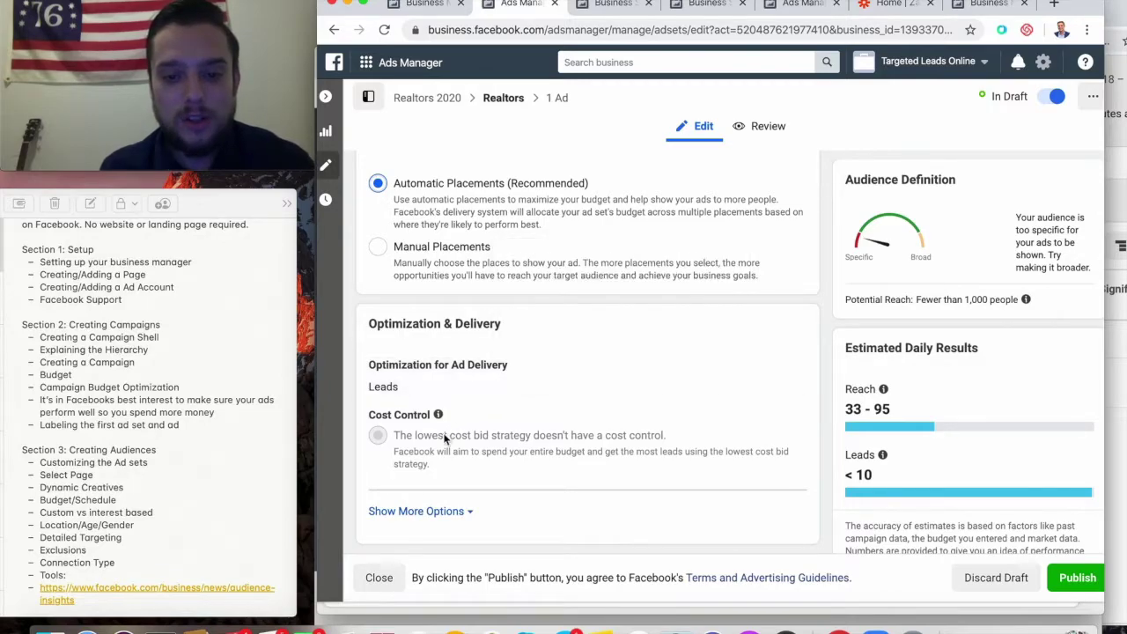
mouse_move(437, 424)
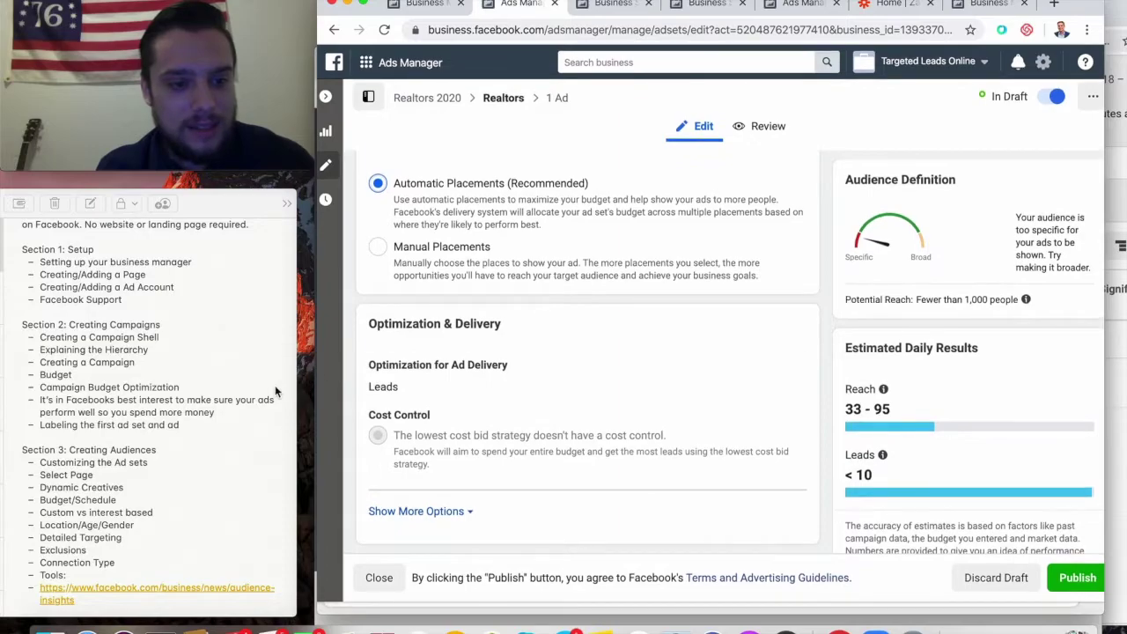
scroll(276, 391, "down", 5)
scroll(276, 391, "down", 2)
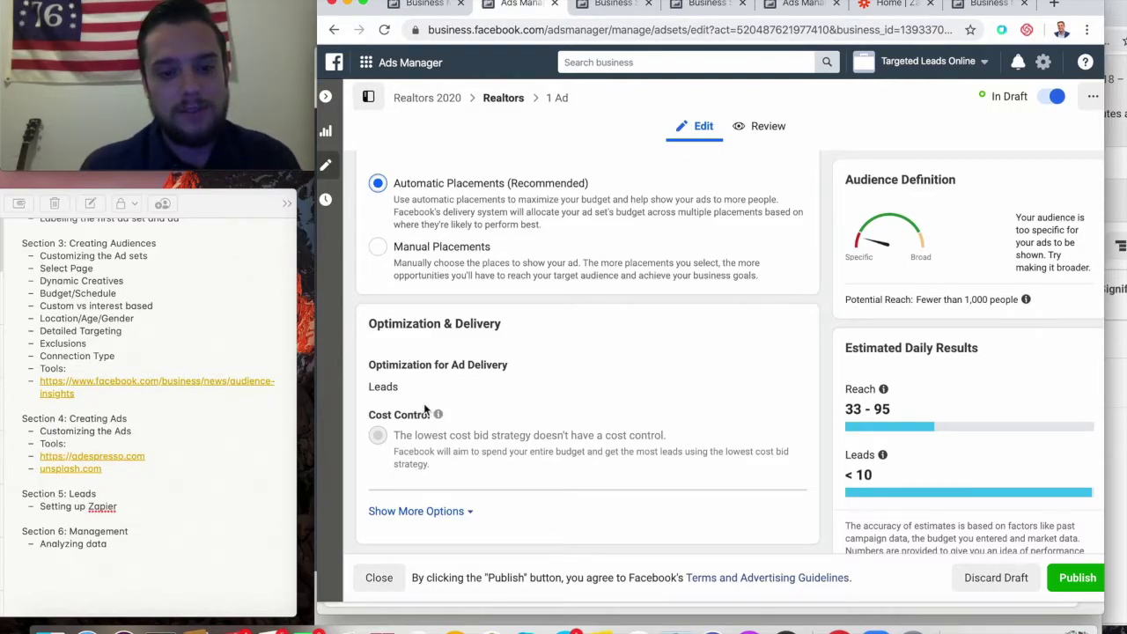
- Leave the ad set editor and open the ad Real Estate ad #1 for editing
left_click(329, 96)
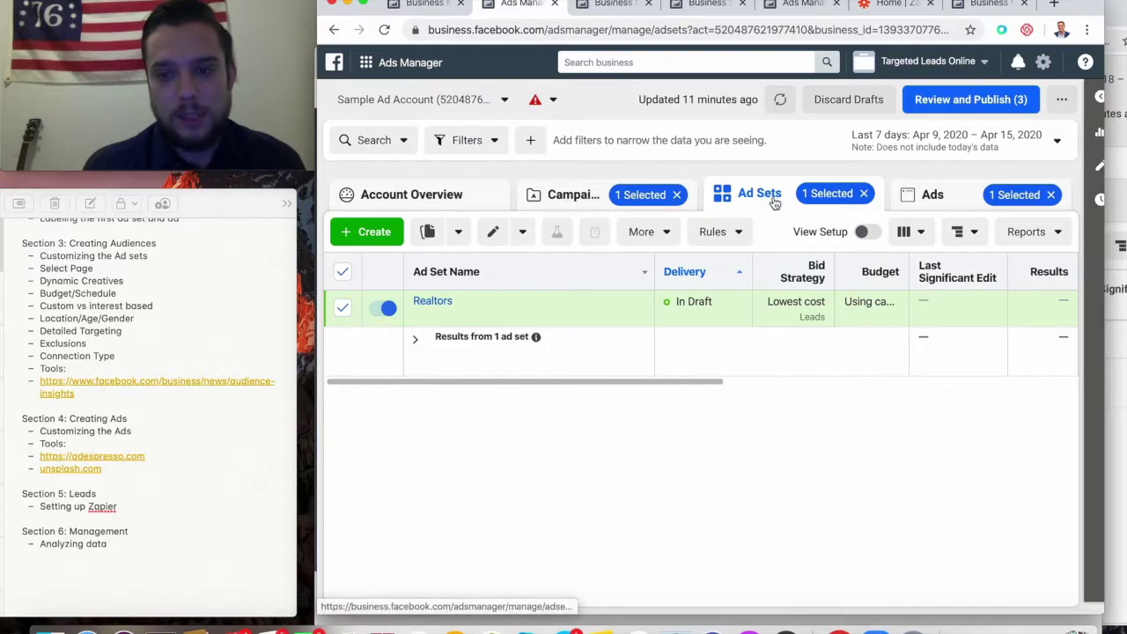
left_click(932, 199)
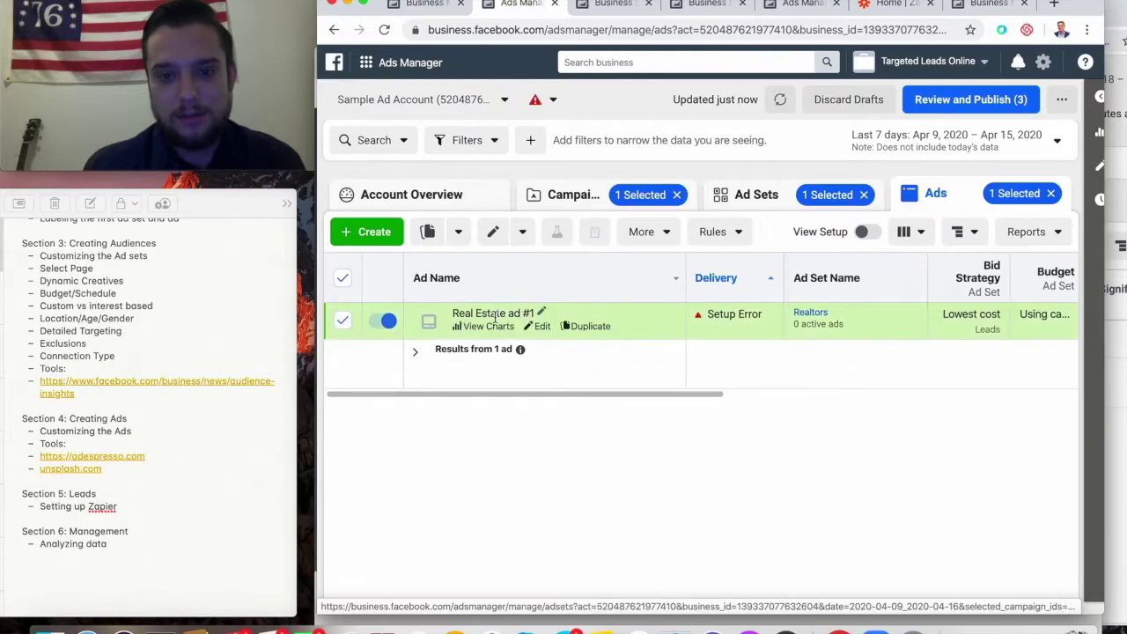
left_click(541, 330)
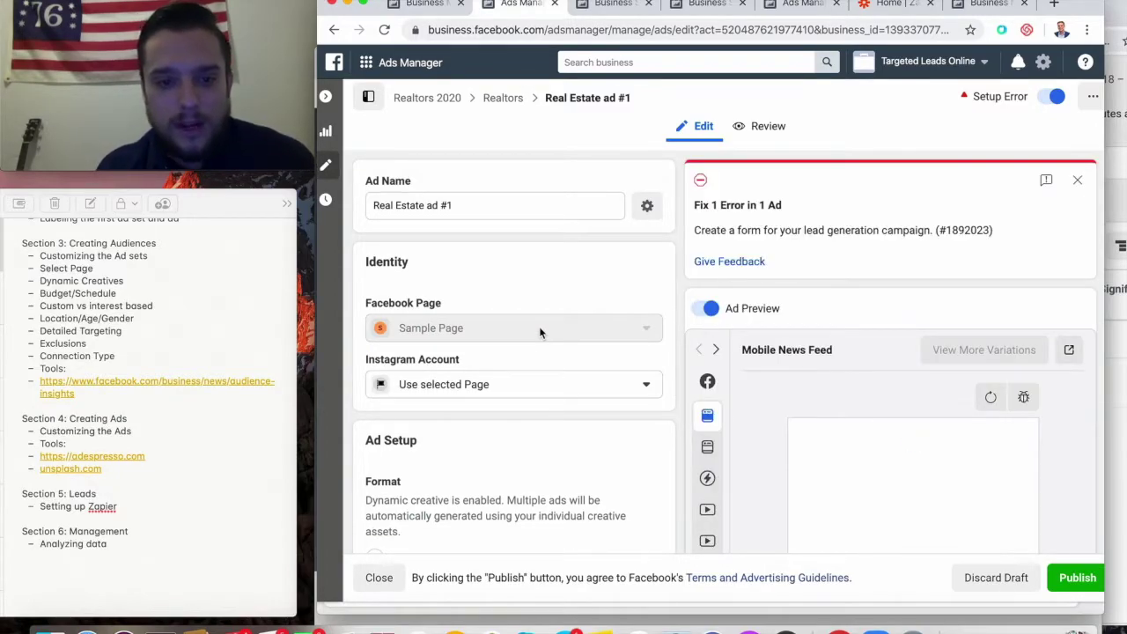
- Review the ad's Facebook Page identity and check the Instagram account setting without changing it
scroll(542, 332, "down", 1)
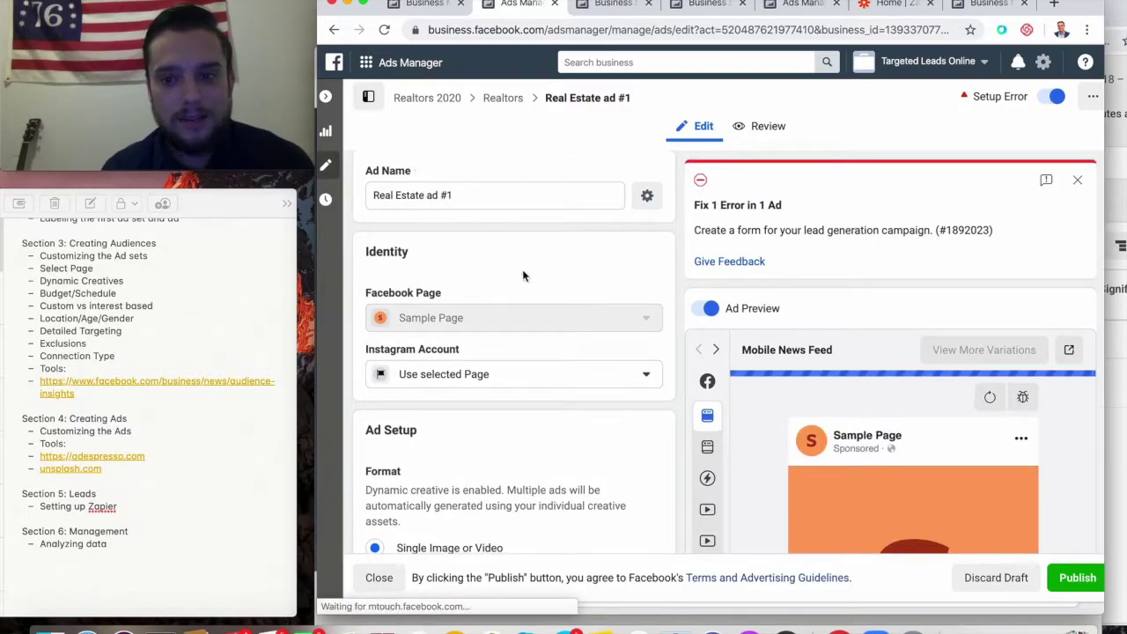
scroll(523, 276, "down", 1)
scroll(493, 255, "down", 2)
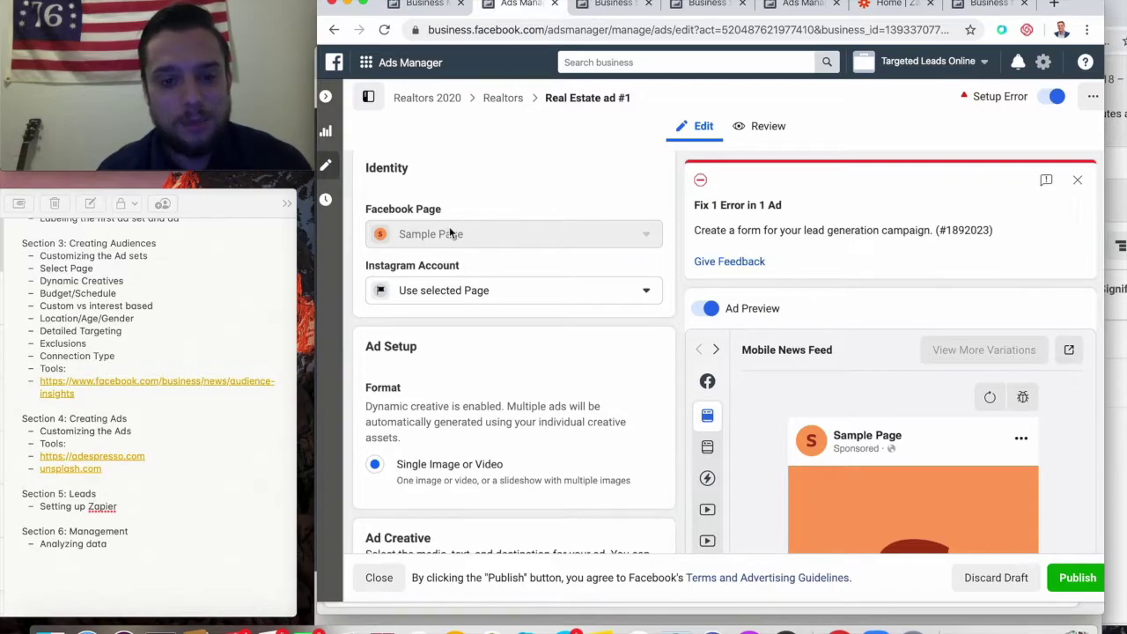
scroll(508, 253, "down", 1)
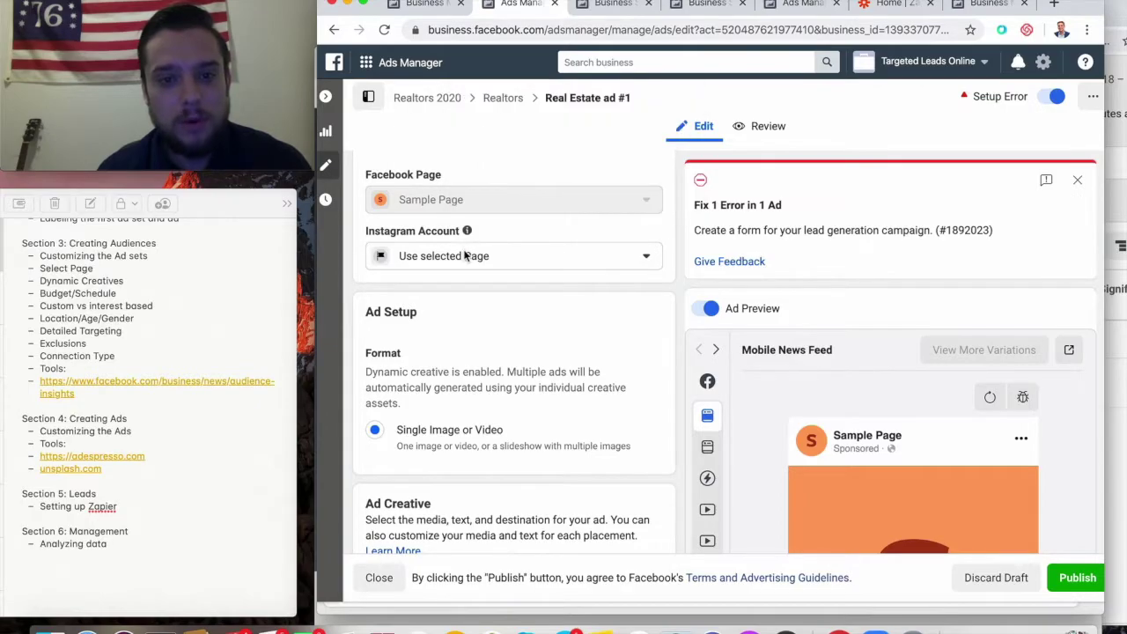
left_click(465, 255)
left_click(472, 255)
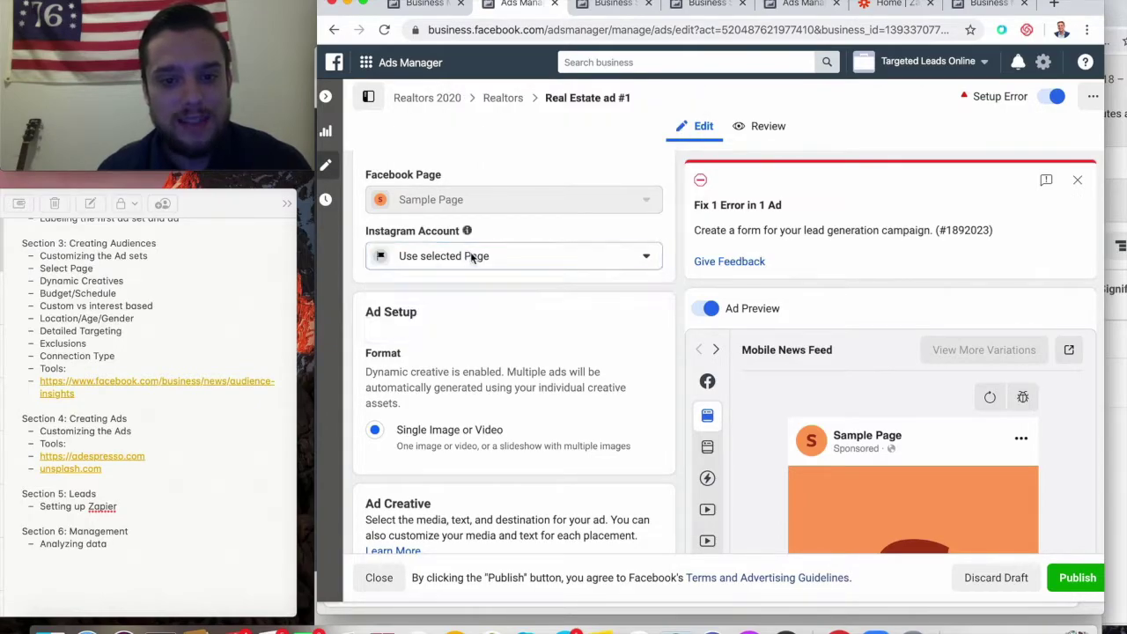
- Examine the ad's format, video template suggestion, media options, additional optimizations and text fields
scroll(563, 299, "down", 1)
scroll(554, 310, "down", 5)
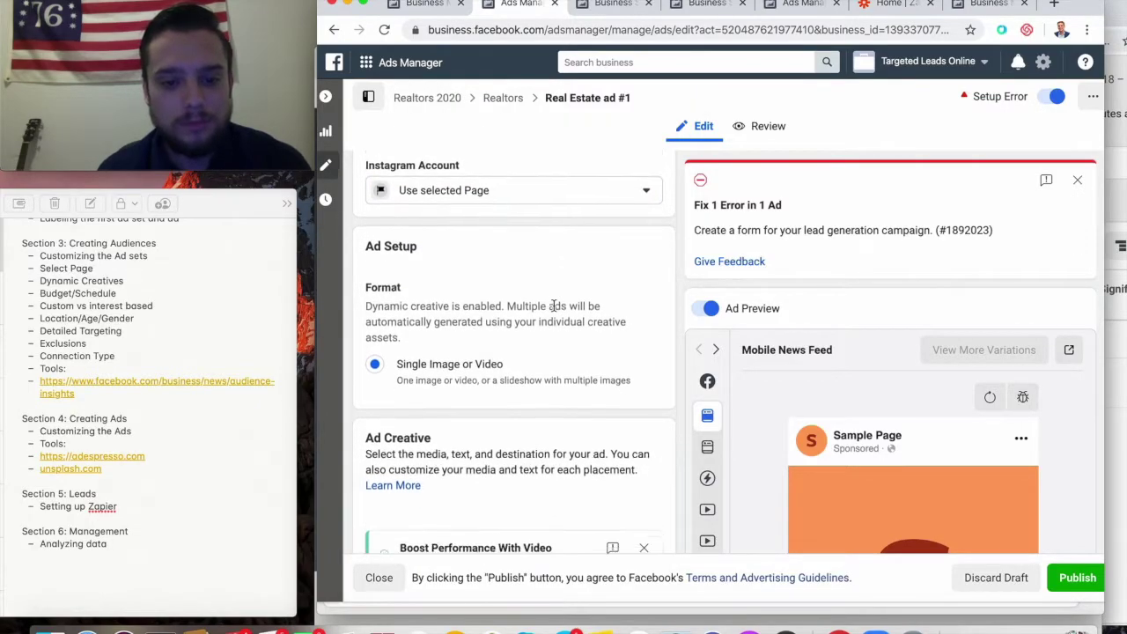
scroll(554, 308, "down", 7)
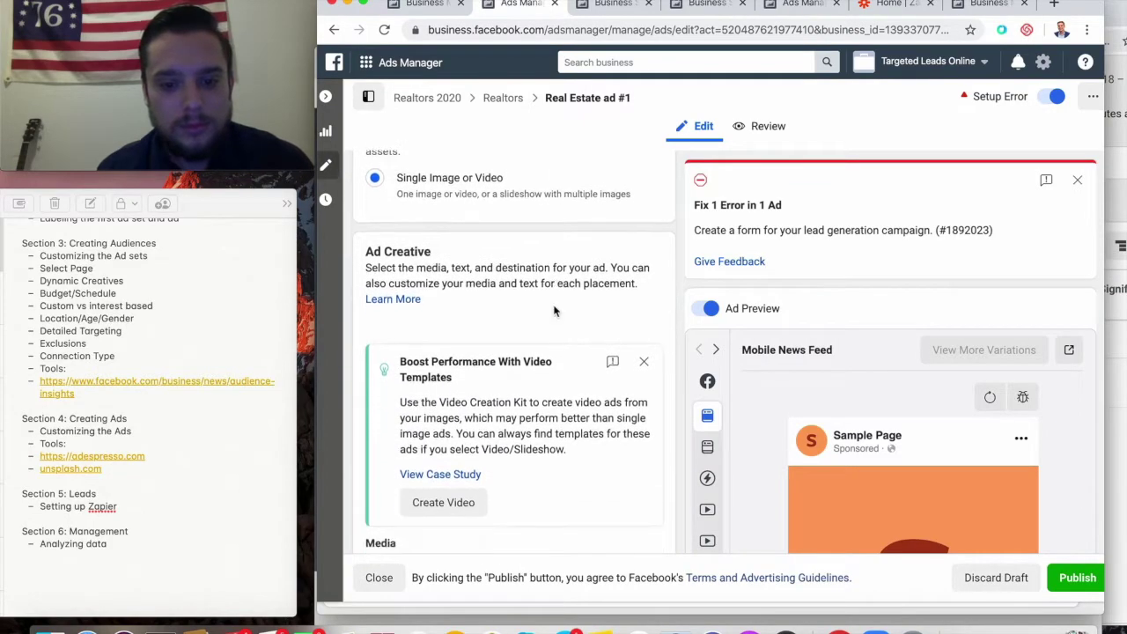
scroll(555, 312, "down", 5)
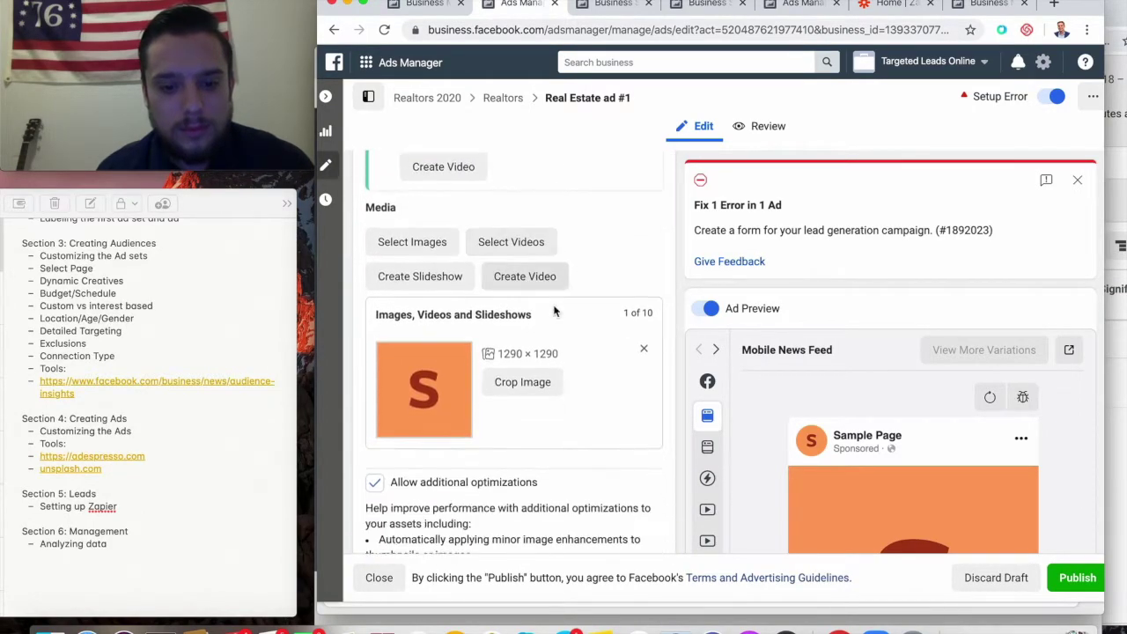
scroll(554, 310, "down", 3)
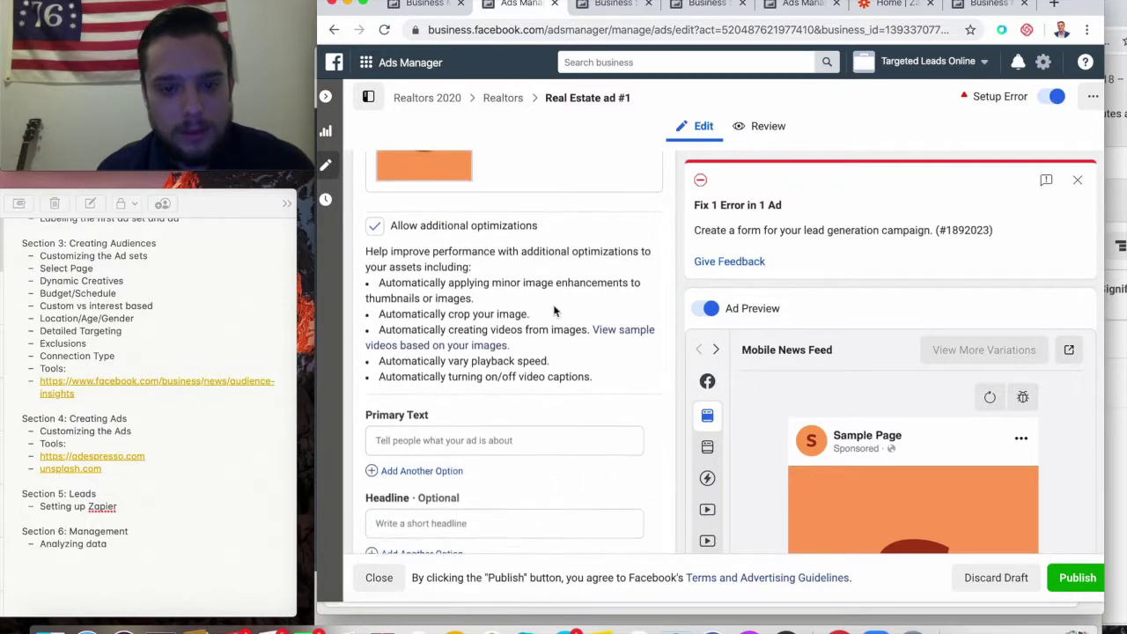
scroll(554, 311, "up", 10)
scroll(554, 310, "down", 2)
scroll(554, 310, "down", 4)
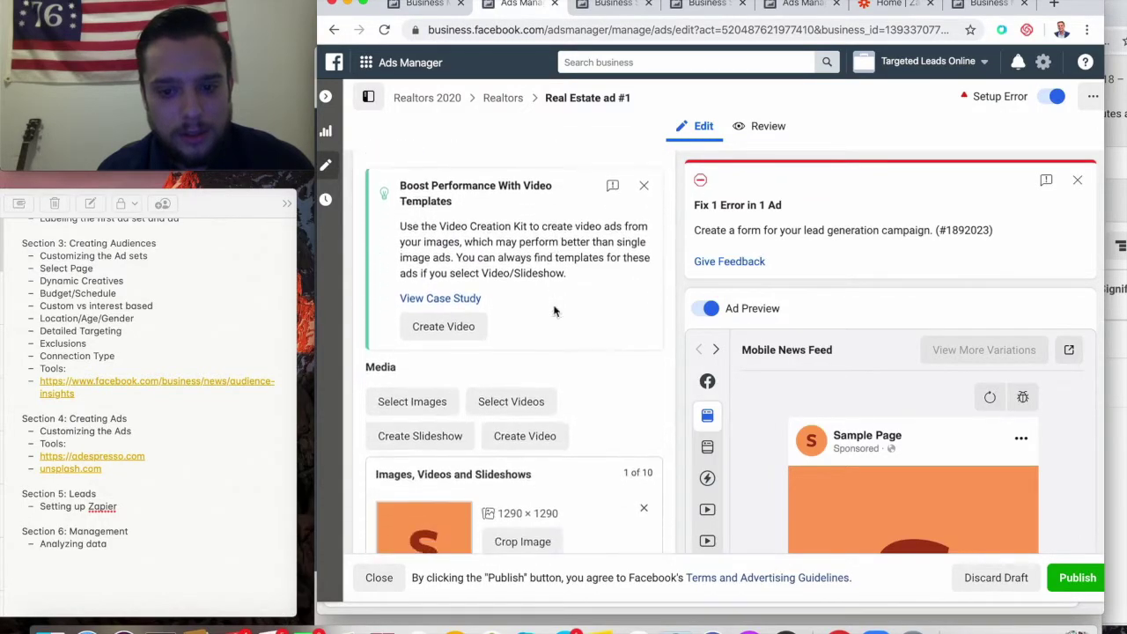
scroll(554, 310, "up", 8)
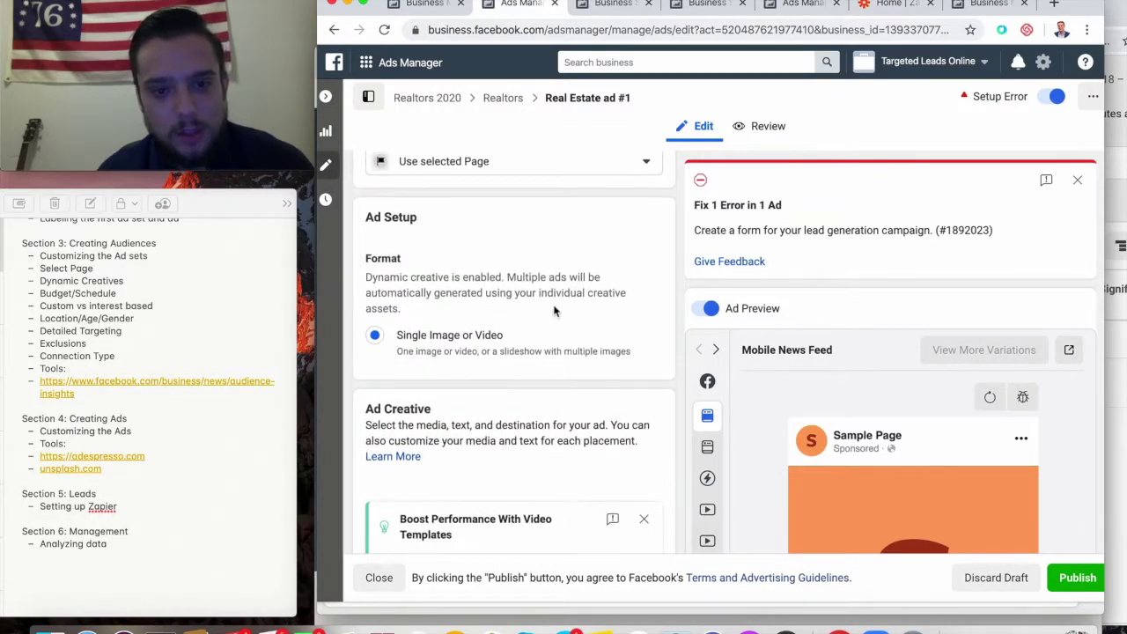
scroll(555, 310, "down", 5)
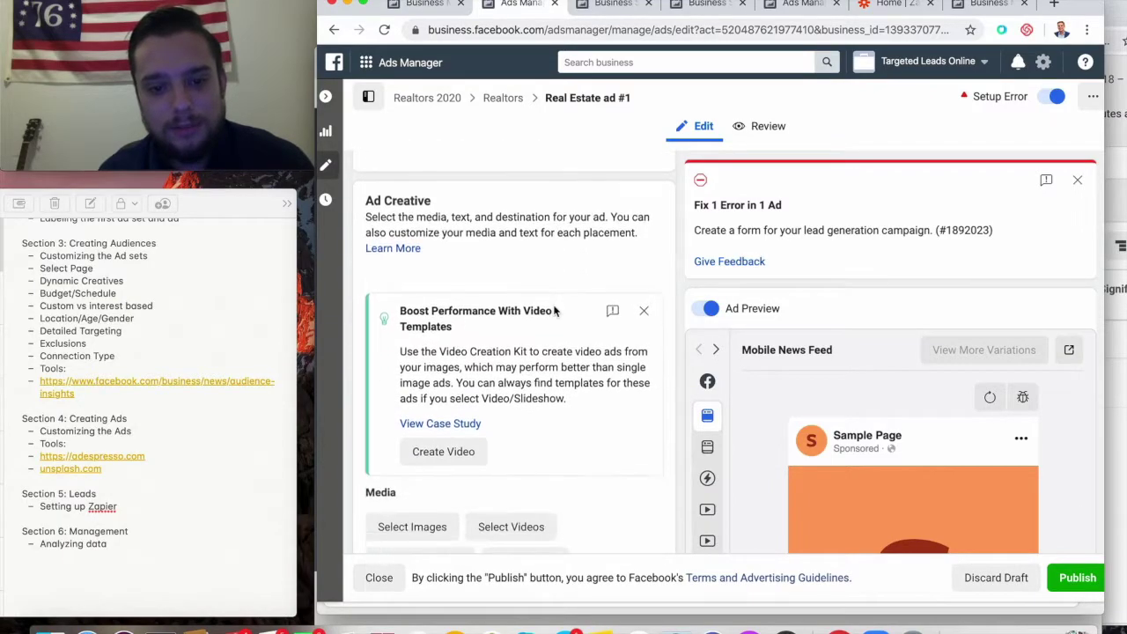
scroll(554, 310, "down", 1)
scroll(564, 458, "down", 1)
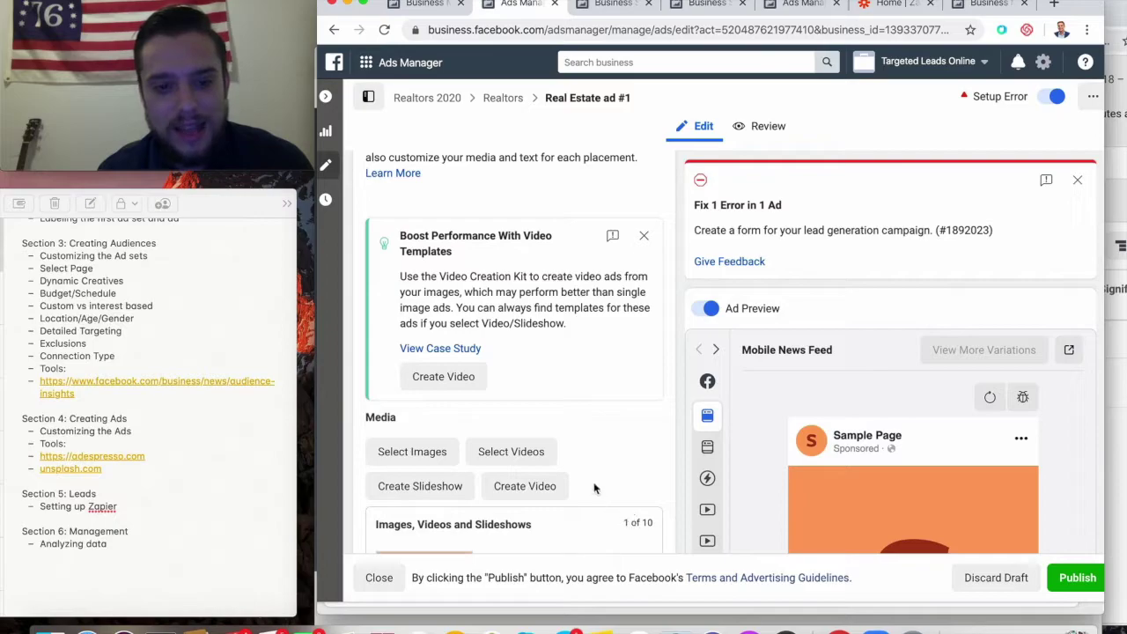
scroll(562, 354, "up", 4)
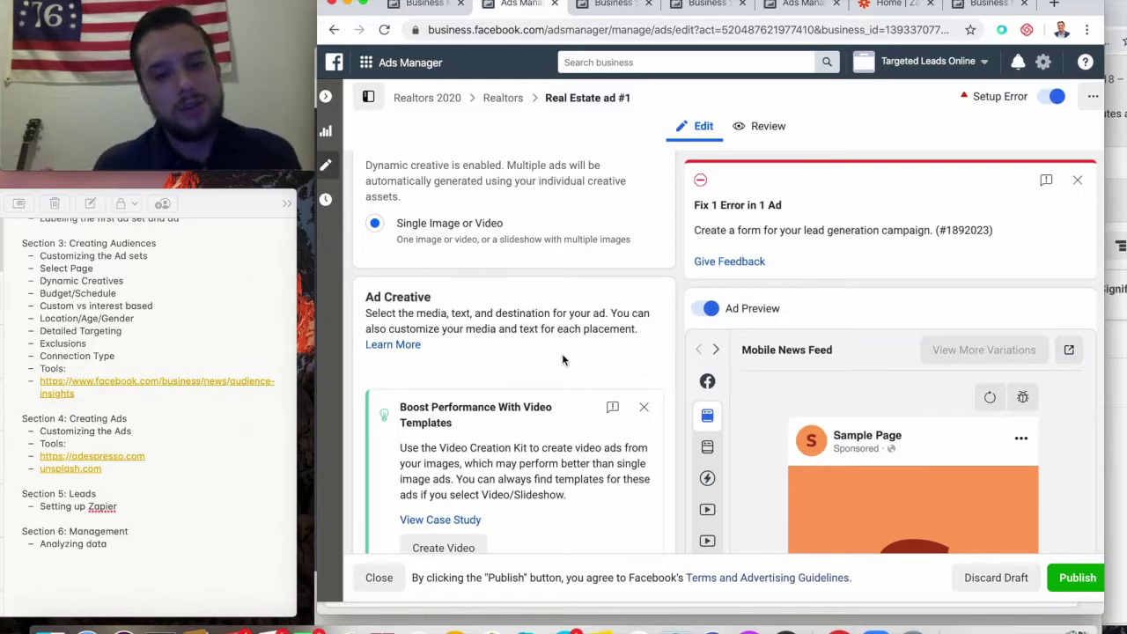
- Add the house photo 72508062.jpg from the account images to the ad's media
scroll(562, 353, "down", 5)
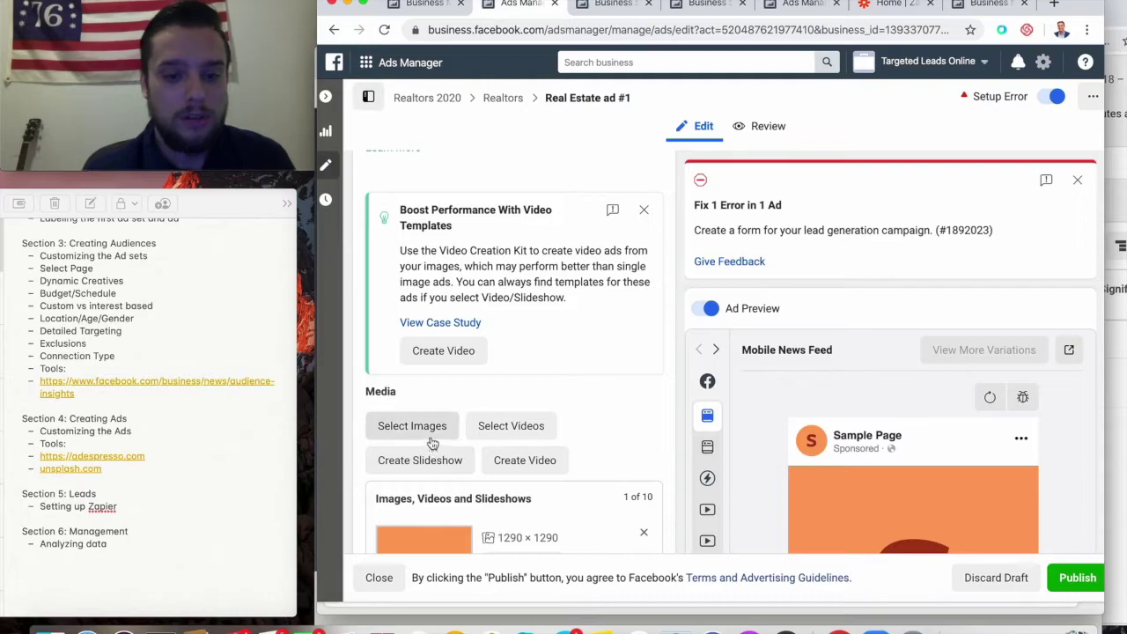
scroll(440, 432, "down", 3)
scroll(447, 430, "down", 1)
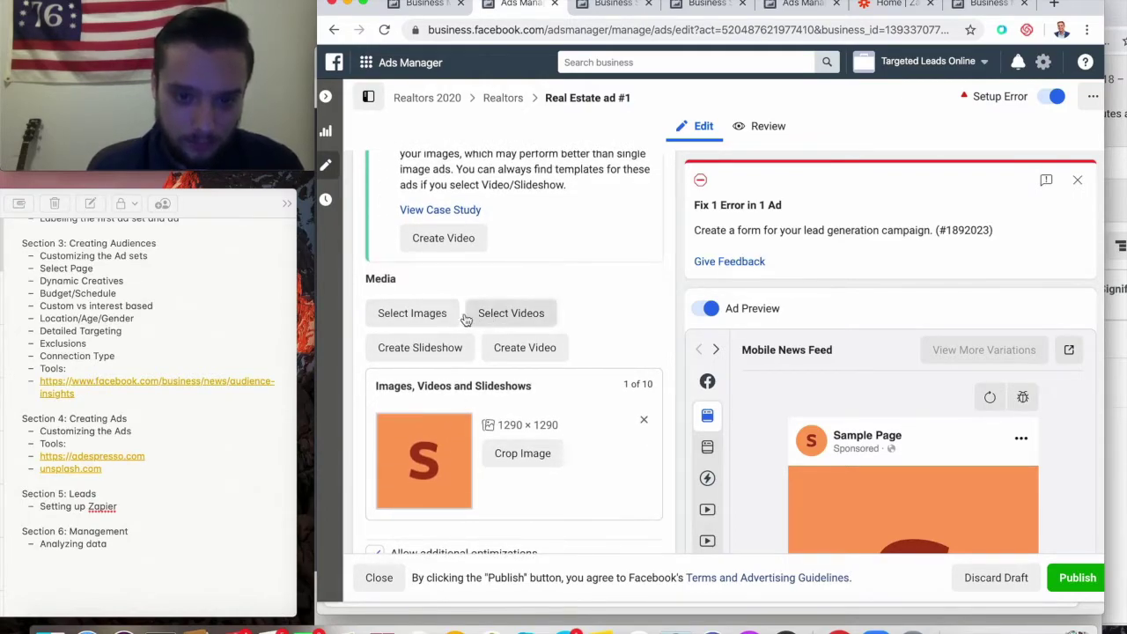
left_click(440, 321)
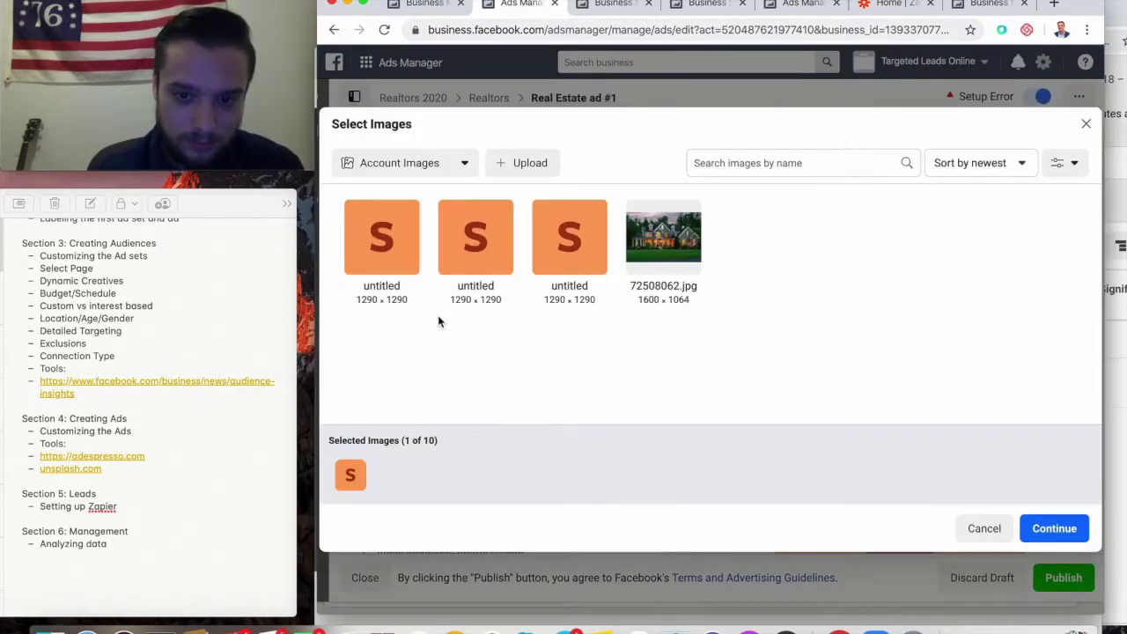
left_click(679, 255)
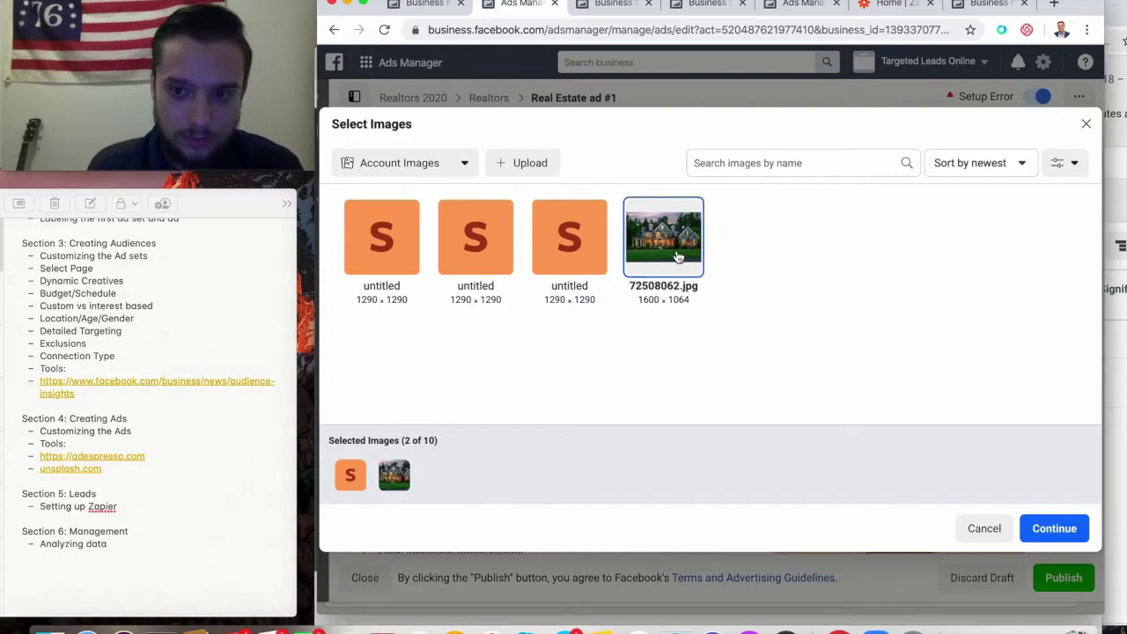
left_click(546, 165)
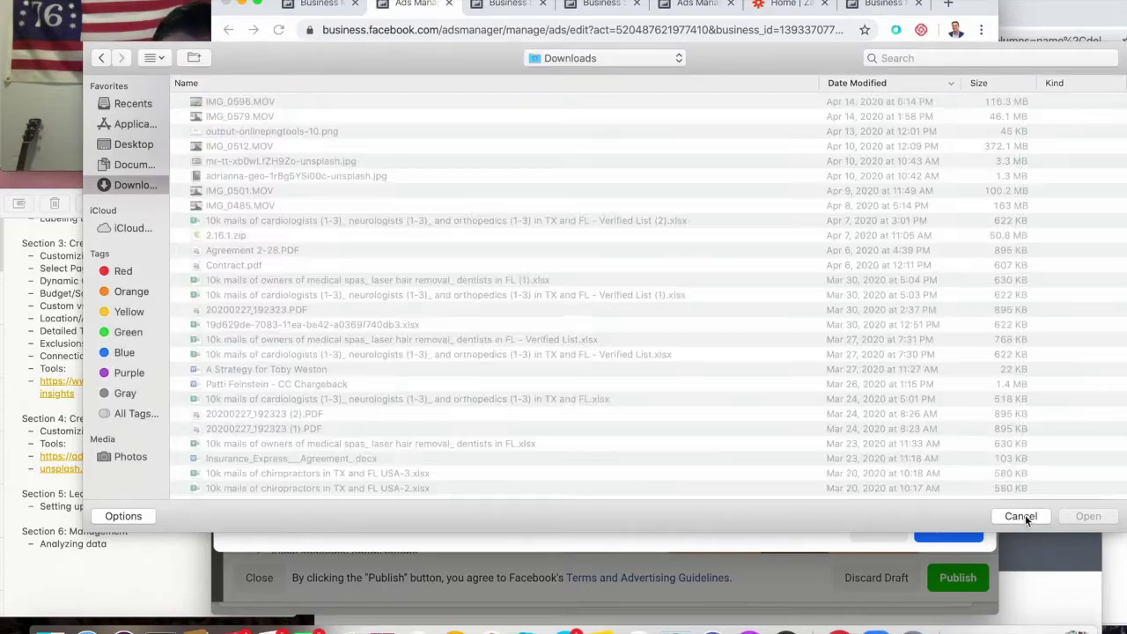
left_click(1022, 516)
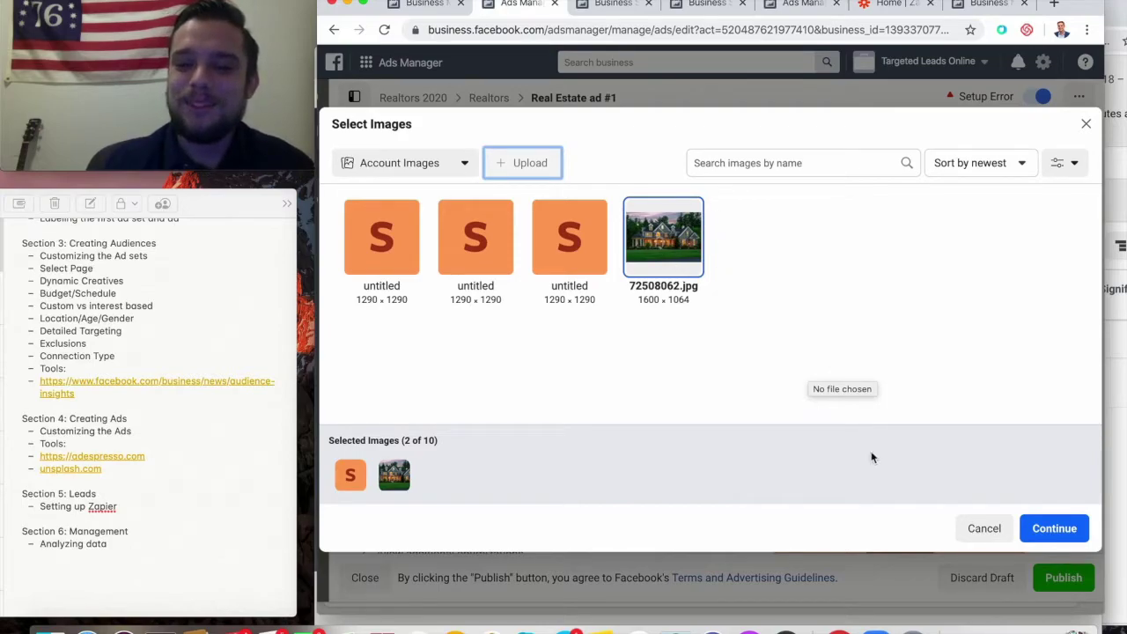
left_click(1067, 525)
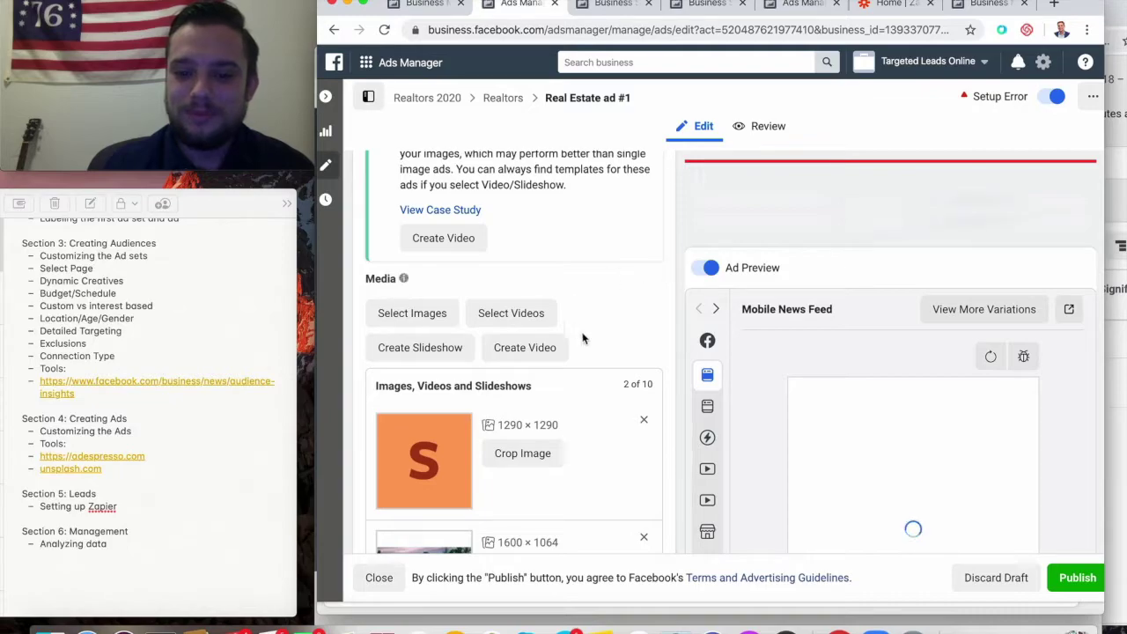
- Remove the orange 1290 × 1290 placeholder image with the letter S from the ad's media
scroll(584, 340, "down", 1)
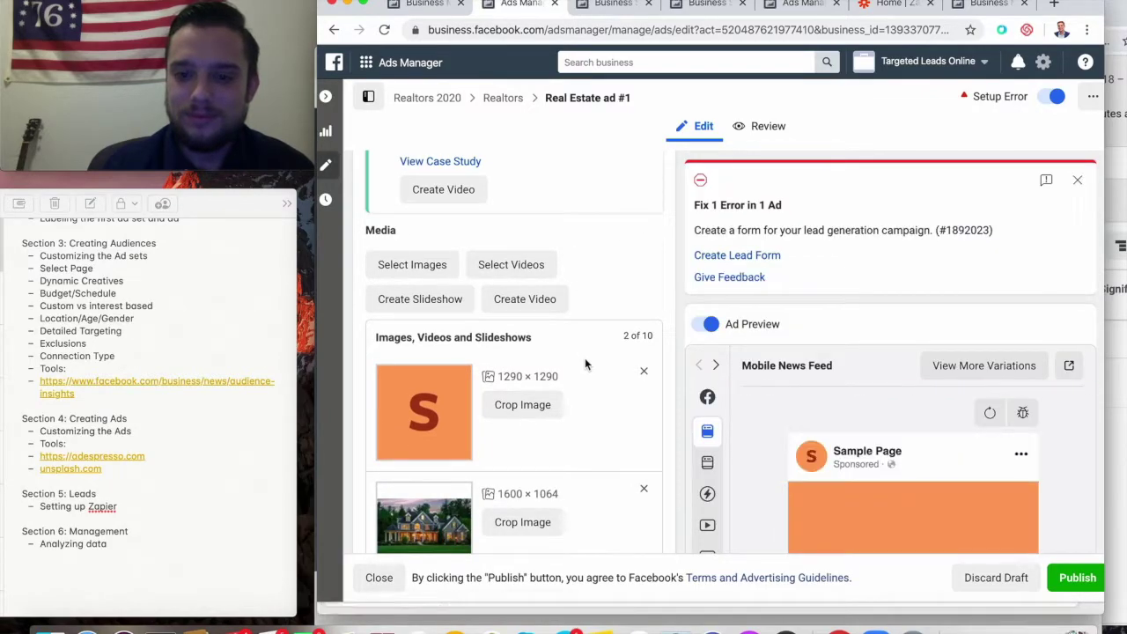
scroll(584, 359, "up", 5)
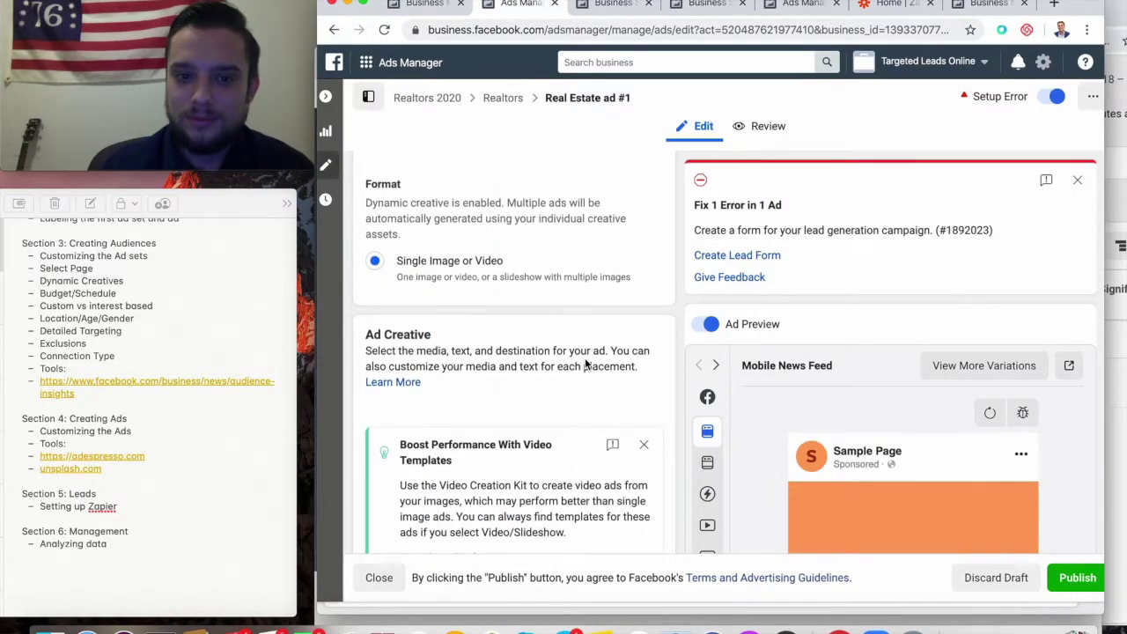
scroll(585, 357, "down", 5)
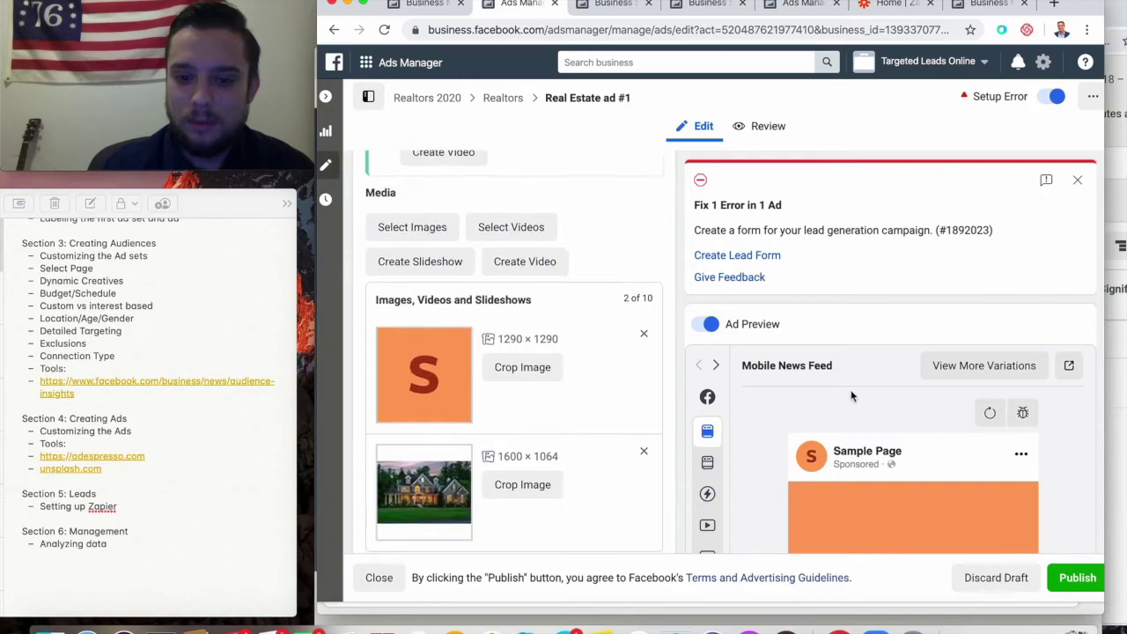
scroll(851, 395, "down", 3)
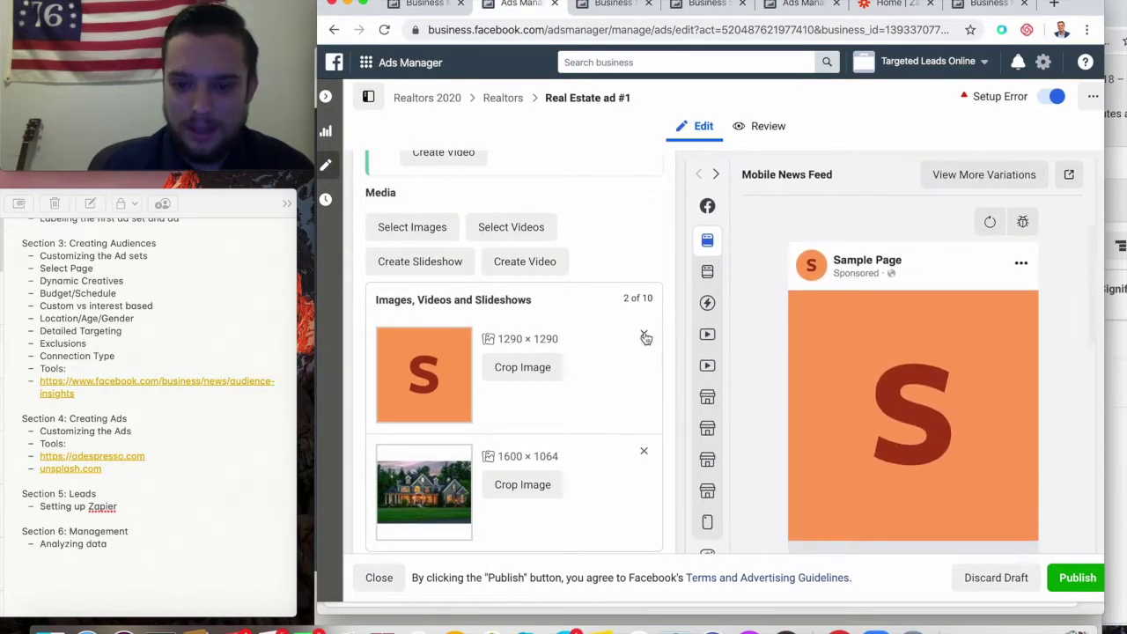
left_click(644, 333)
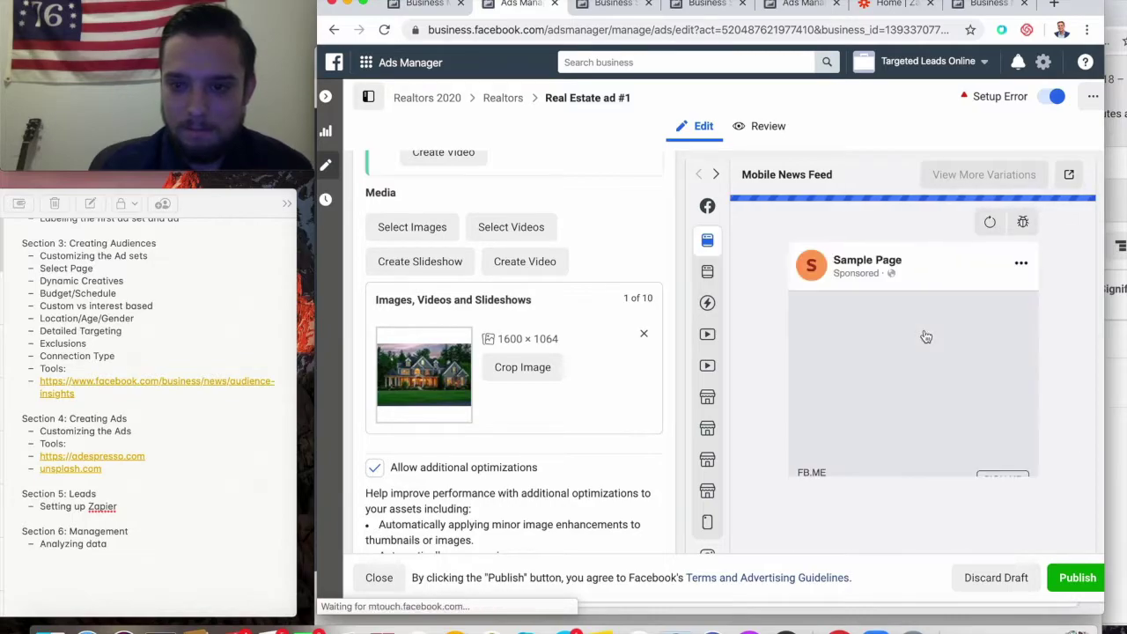
- Enter "Real Estate Buyer Leads are only $10 each on Facebook." as the ad's primary text
scroll(534, 340, "down", 2)
scroll(533, 341, "down", 5)
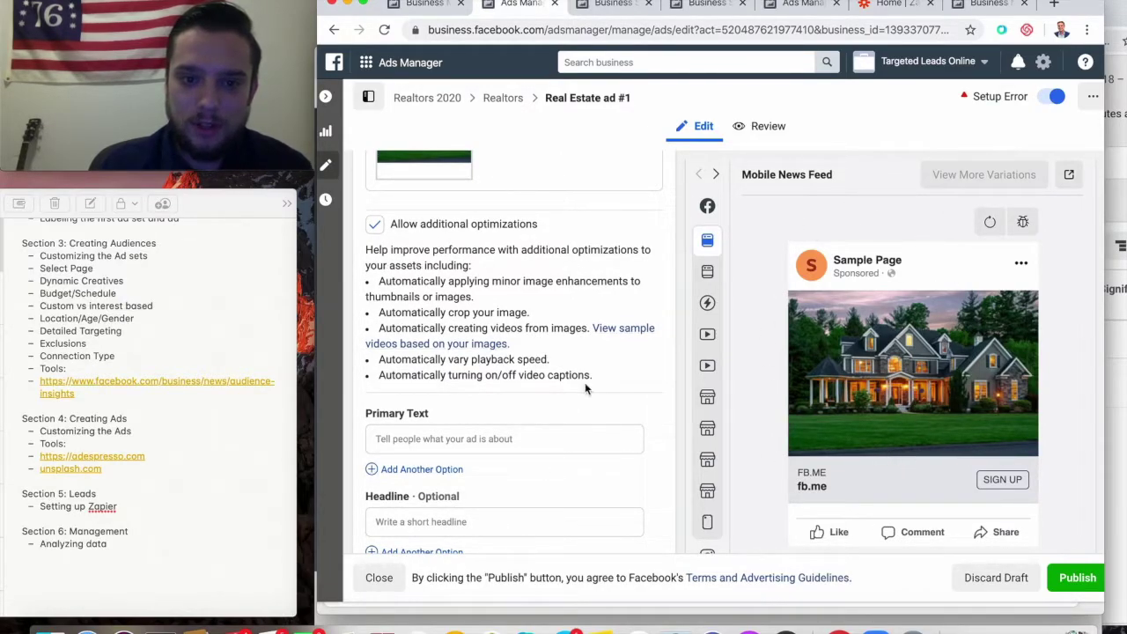
scroll(535, 323, "up", 5)
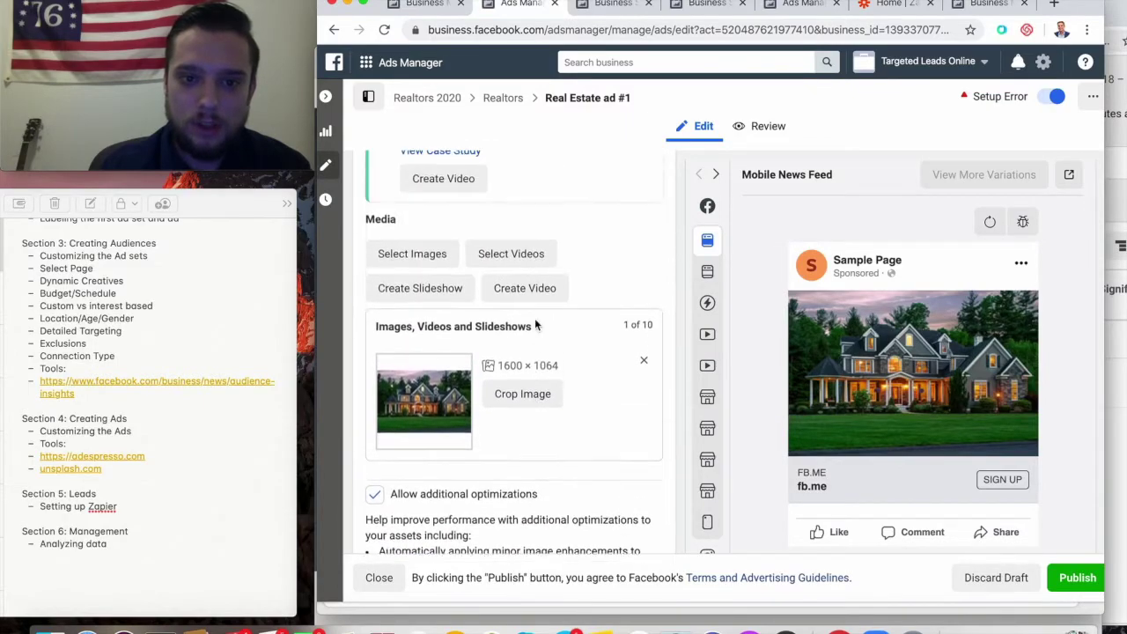
scroll(563, 327, "down", 3)
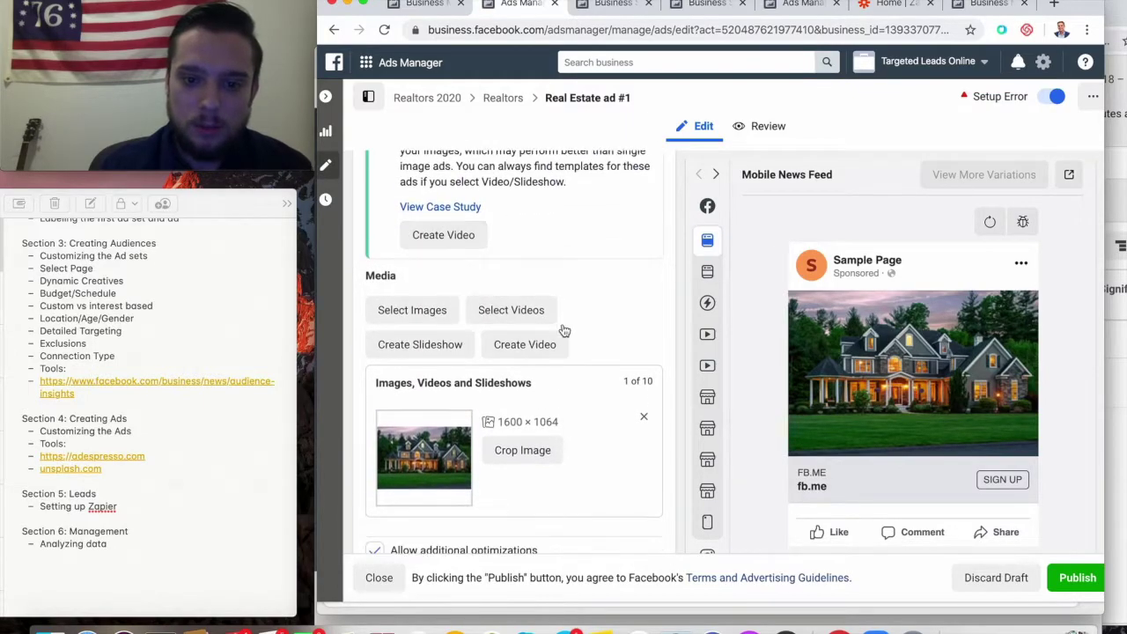
scroll(437, 419, "down", 6)
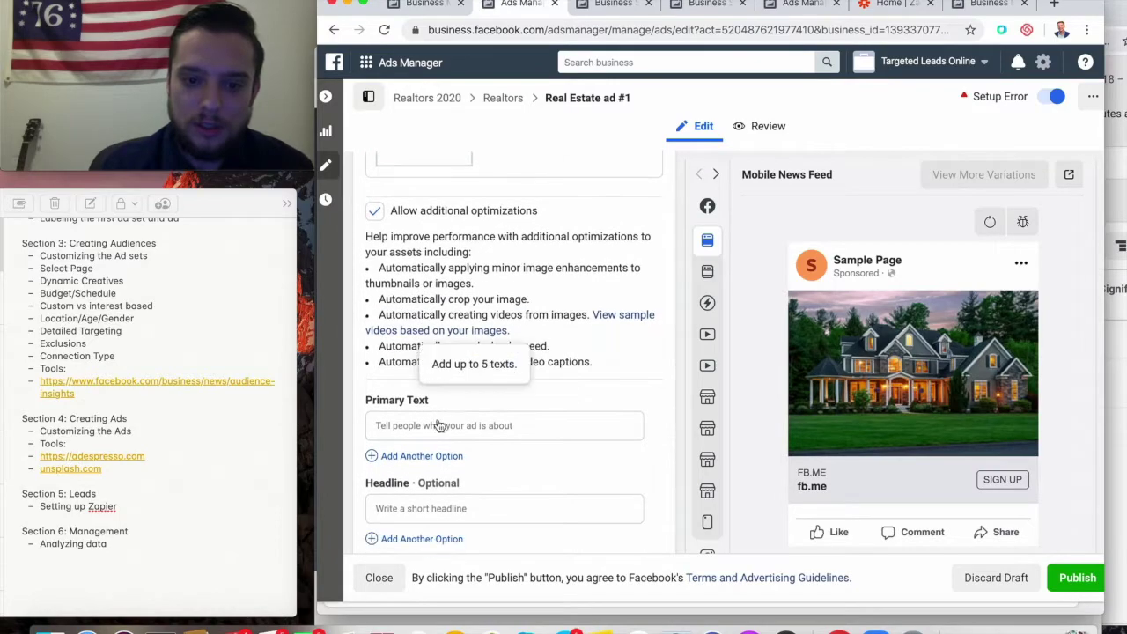
left_click(437, 375)
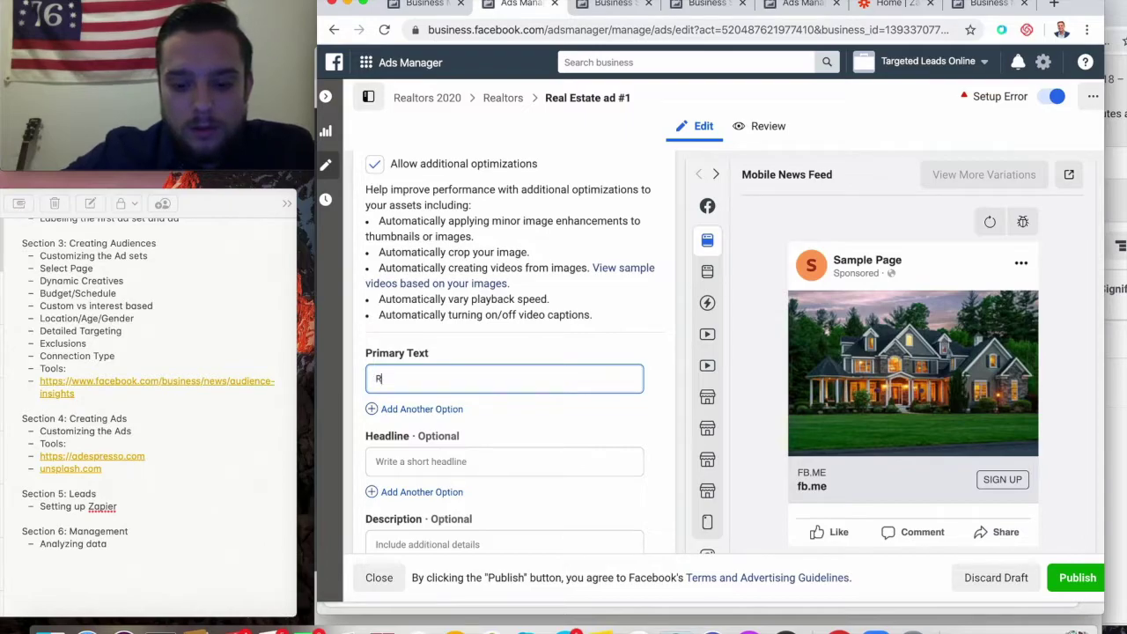
type("state Leads are")
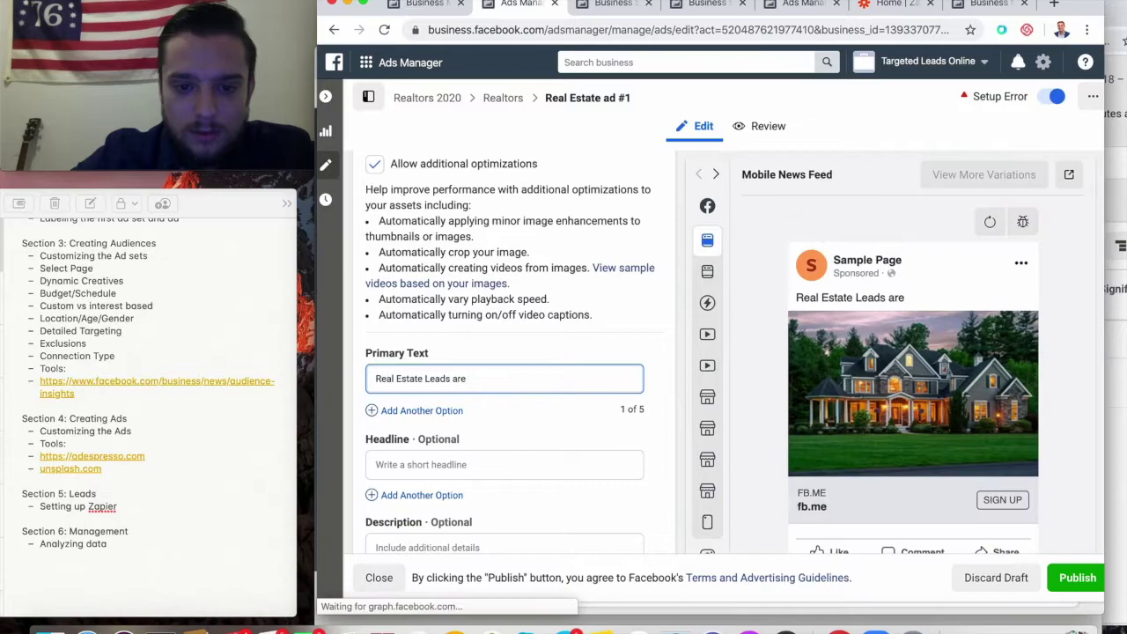
key("BackSpace")
key("BackSpace")
key("BackSpace")
key("BackSpace")
key("BackSpace")
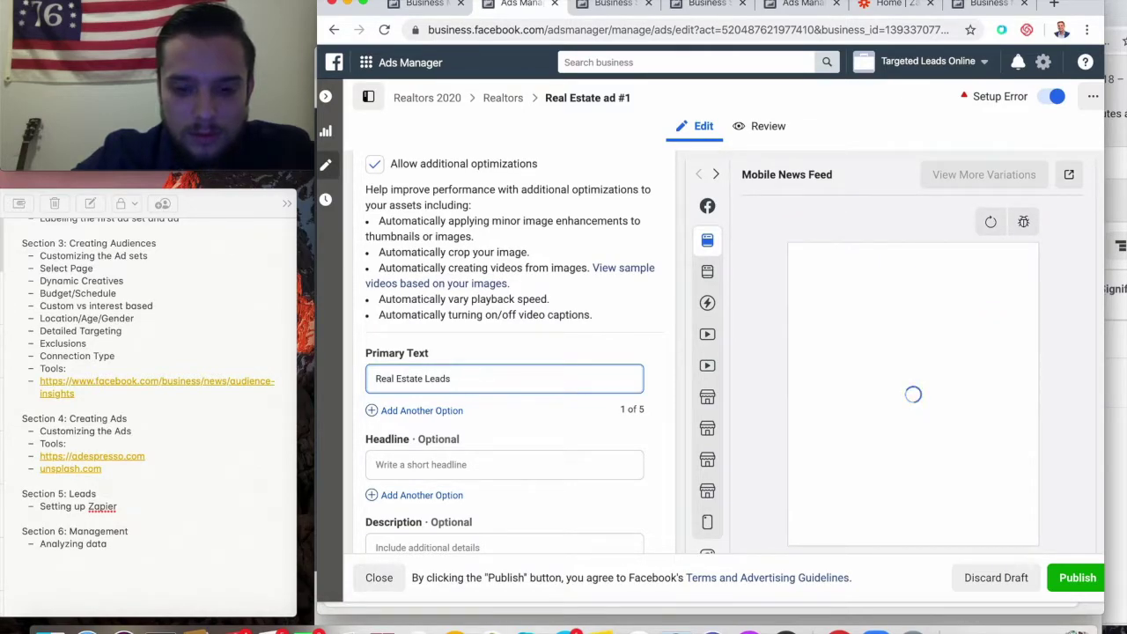
key("BackSpace")
key("BackSpace")
key("BackSpace")
key("BackSpace")
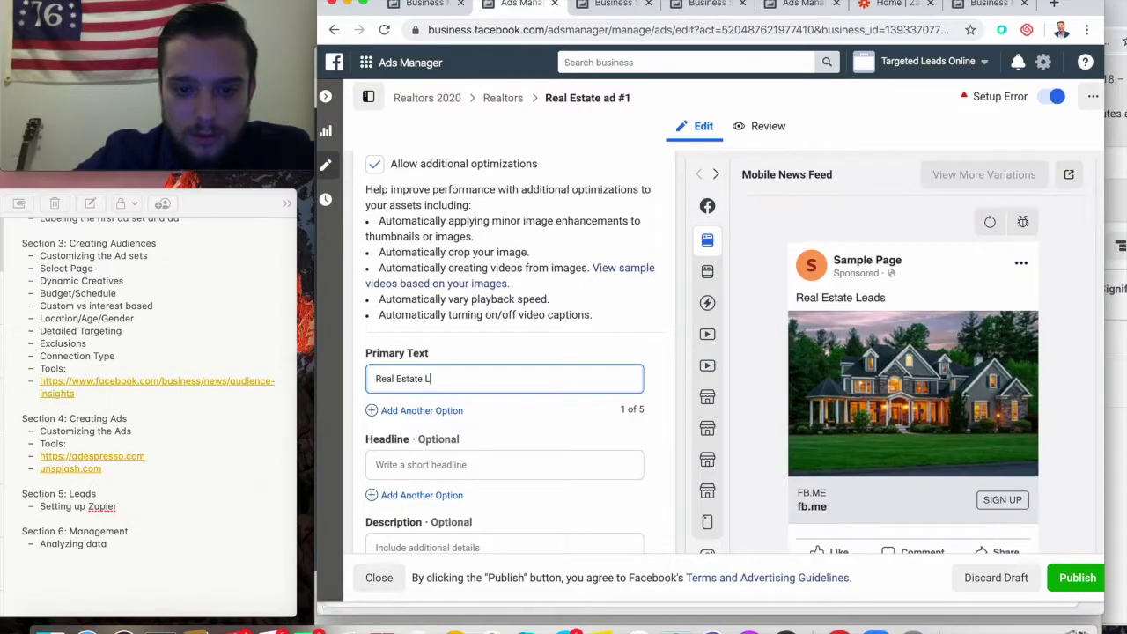
type("Buyer")
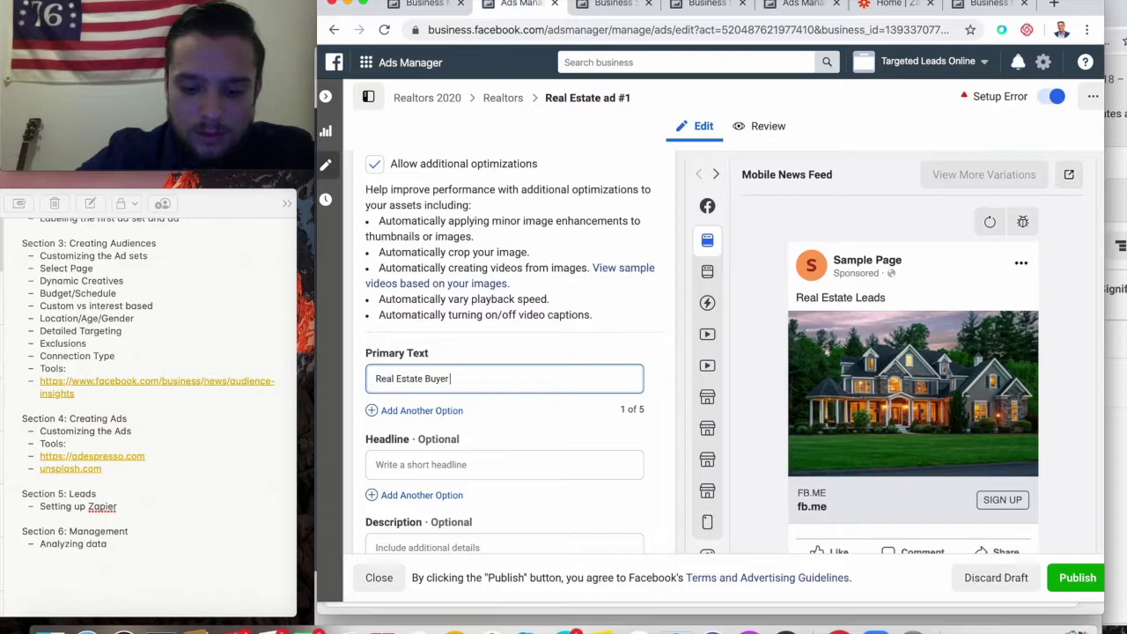
type(" Leads ")
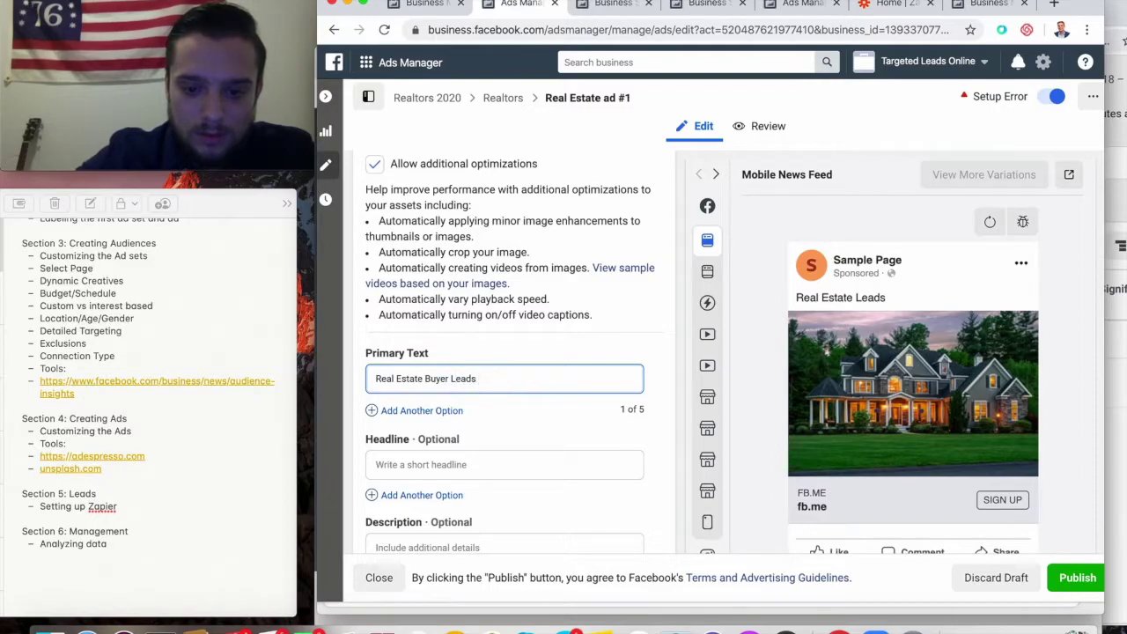
type("are on")
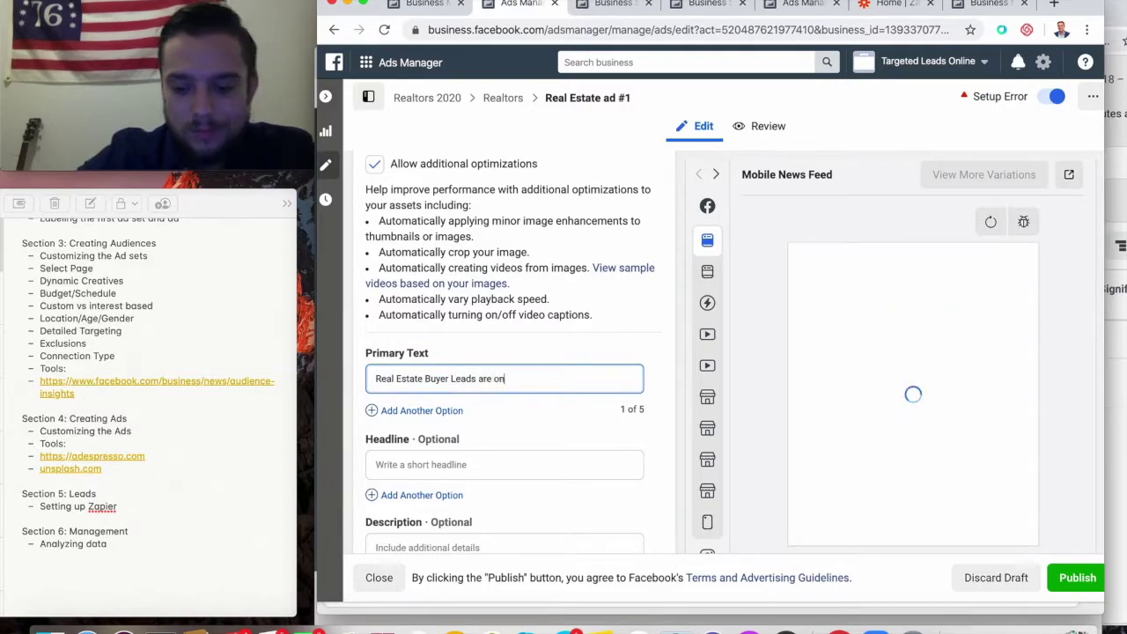
type("ly $1")
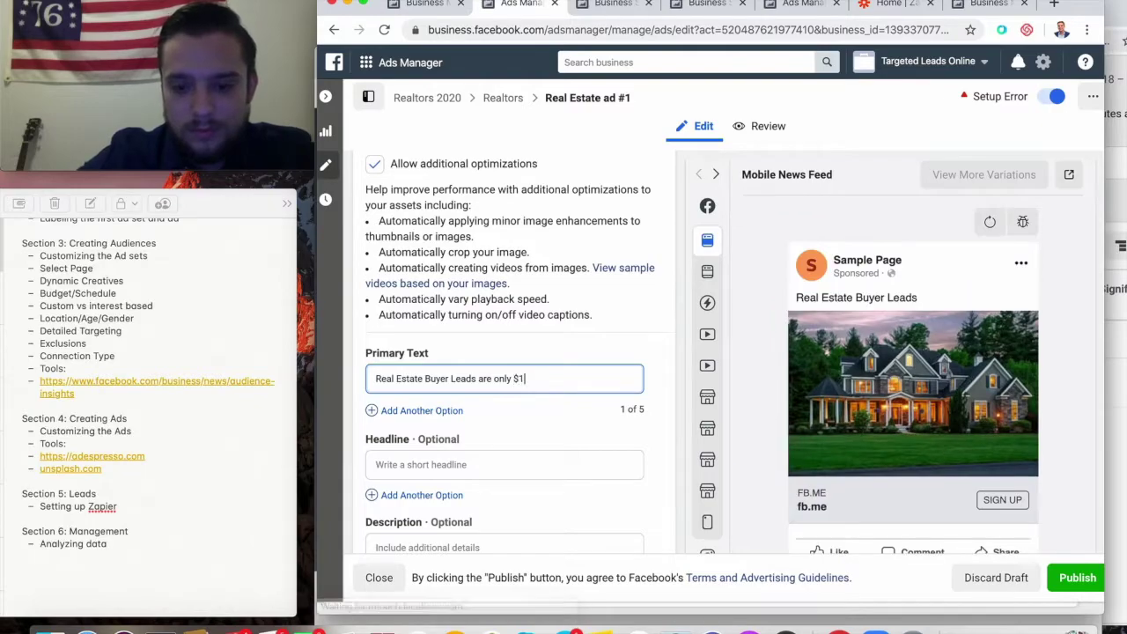
type("0 each")
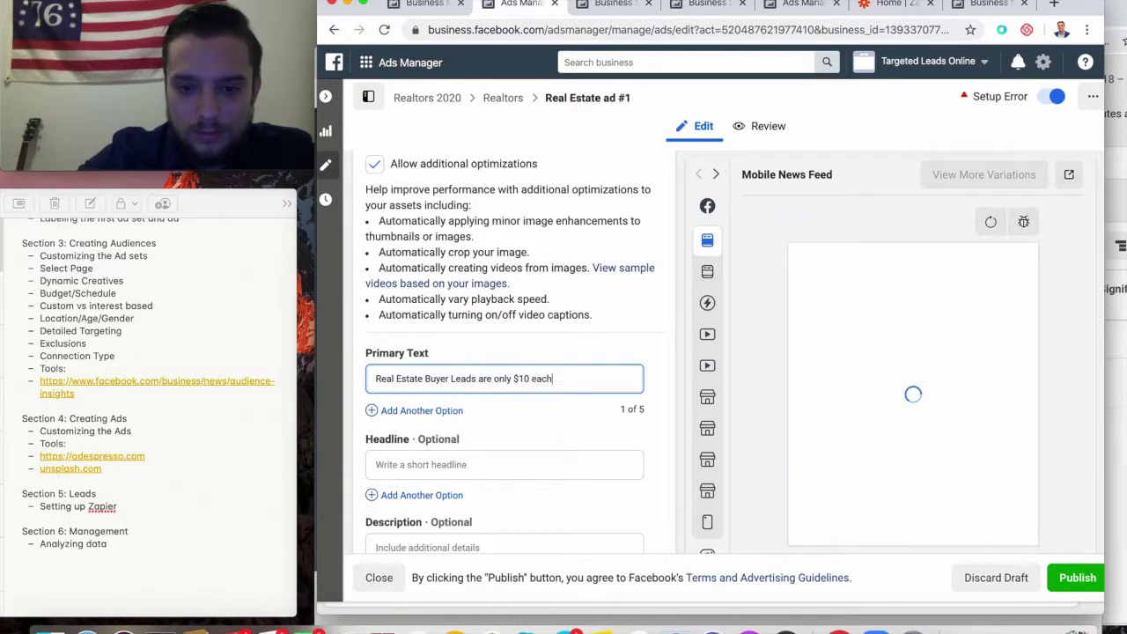
type(" on Fac")
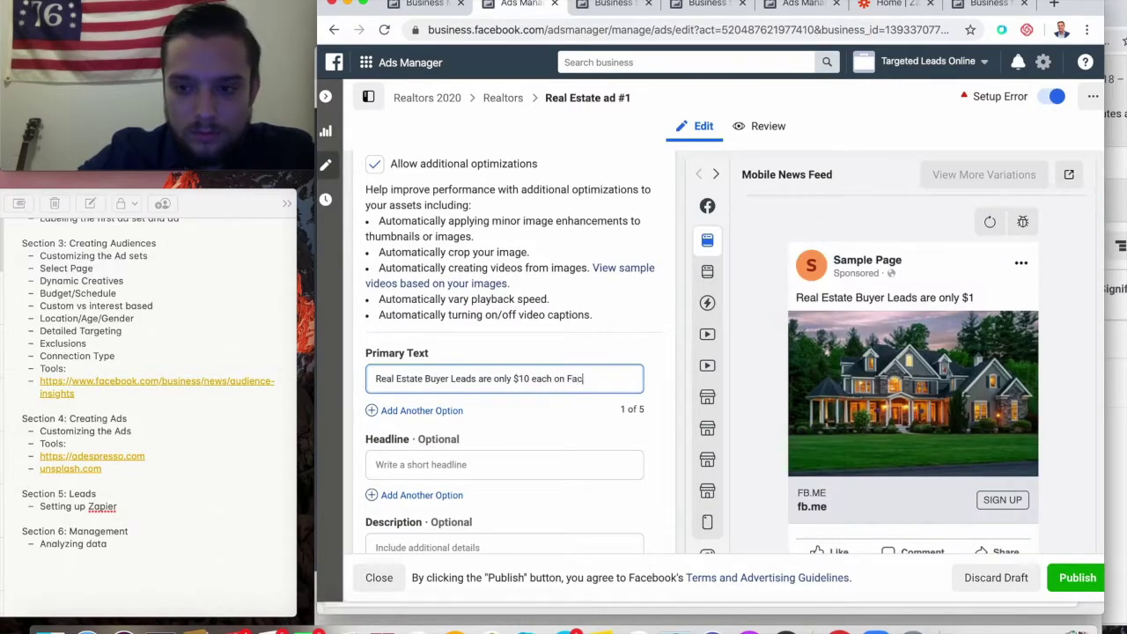
type("ebook.")
- Add the sentence "Call now to speak with an expert." to the end of the primary text
key("Return")
type("Call now to speak with an expert.")
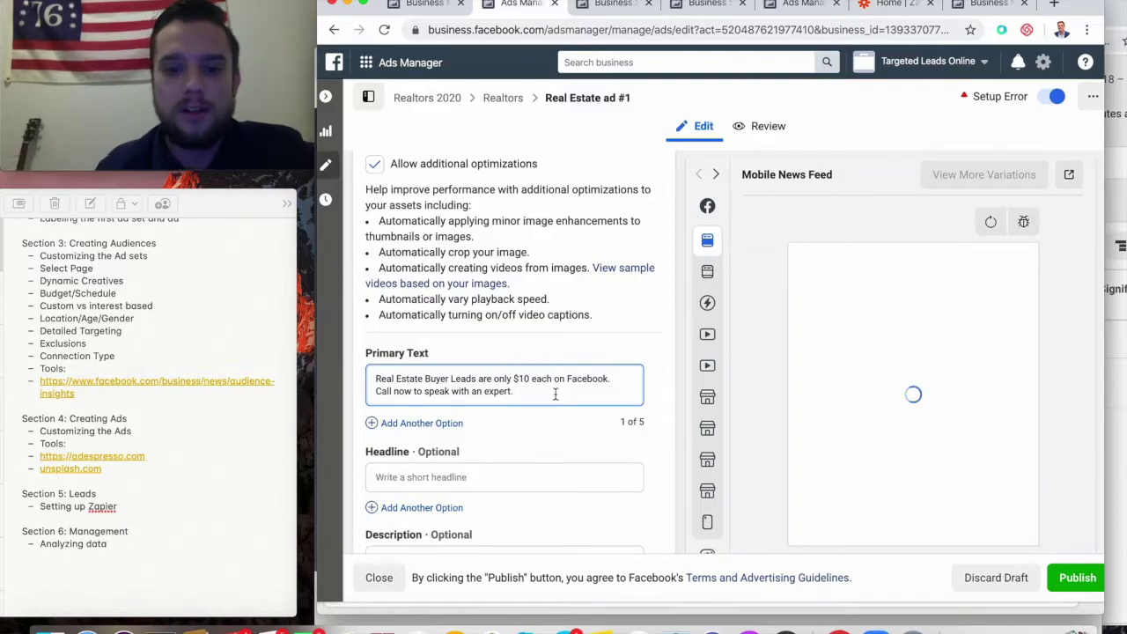
key("Return")
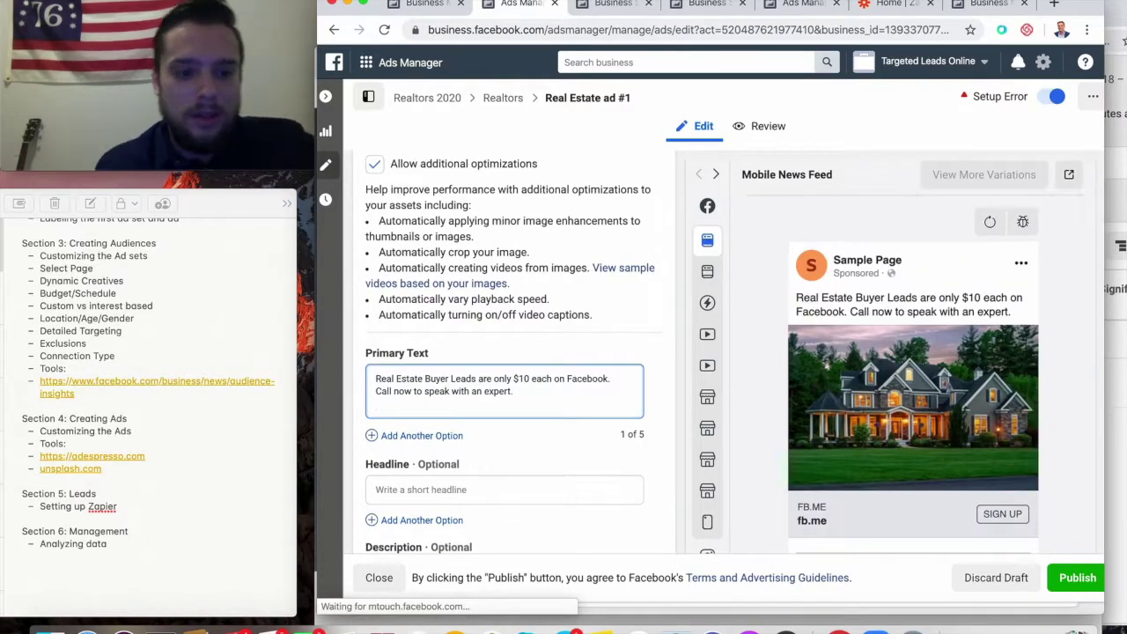
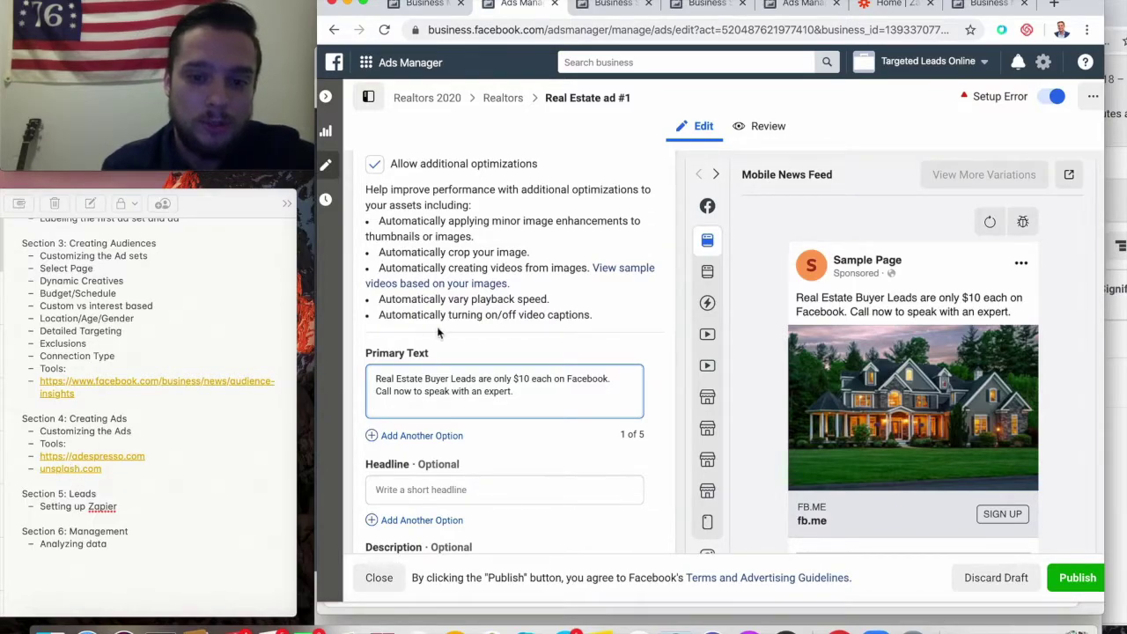
left_click(439, 354)
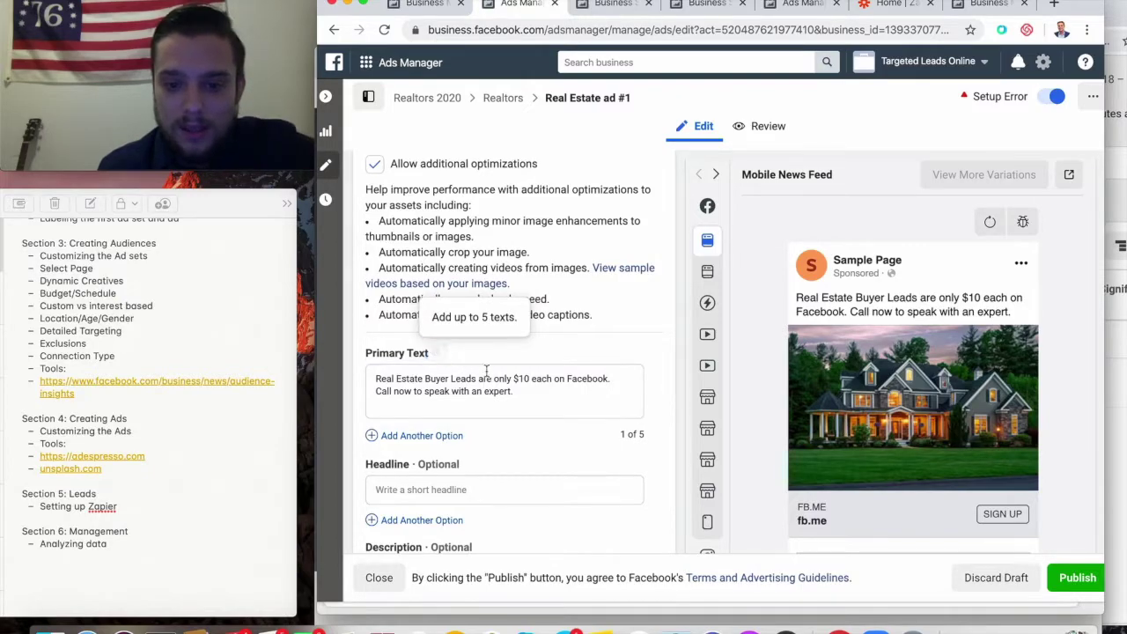
- Set the ad's headline to "FREE Consultation Here"
scroll(490, 387, "down", 2)
left_click(502, 429)
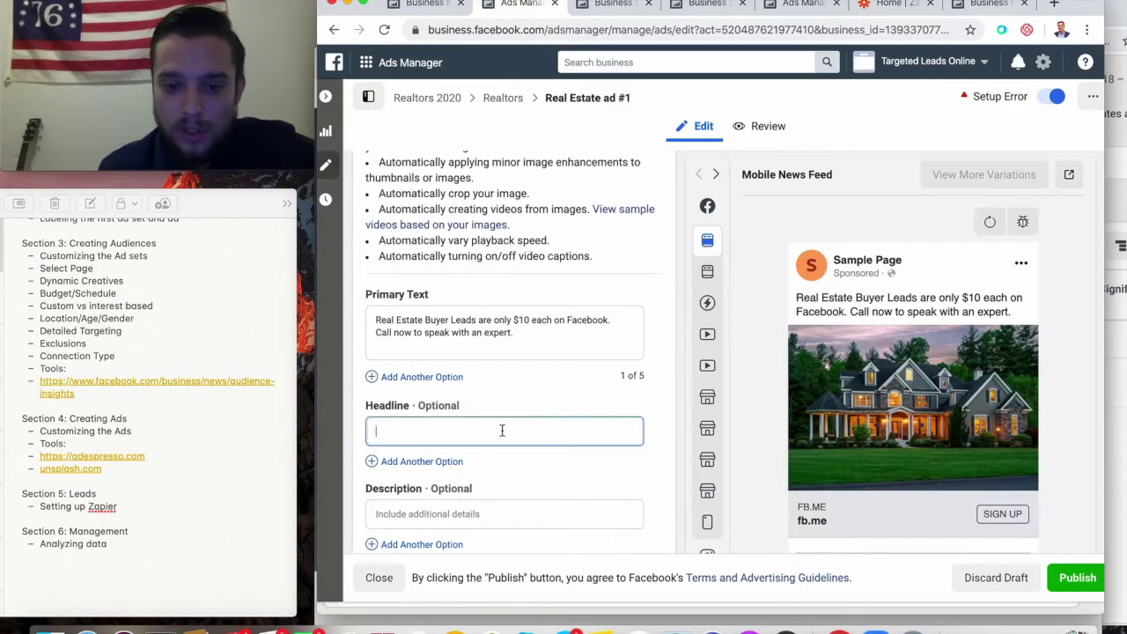
type("FREE Consultation")
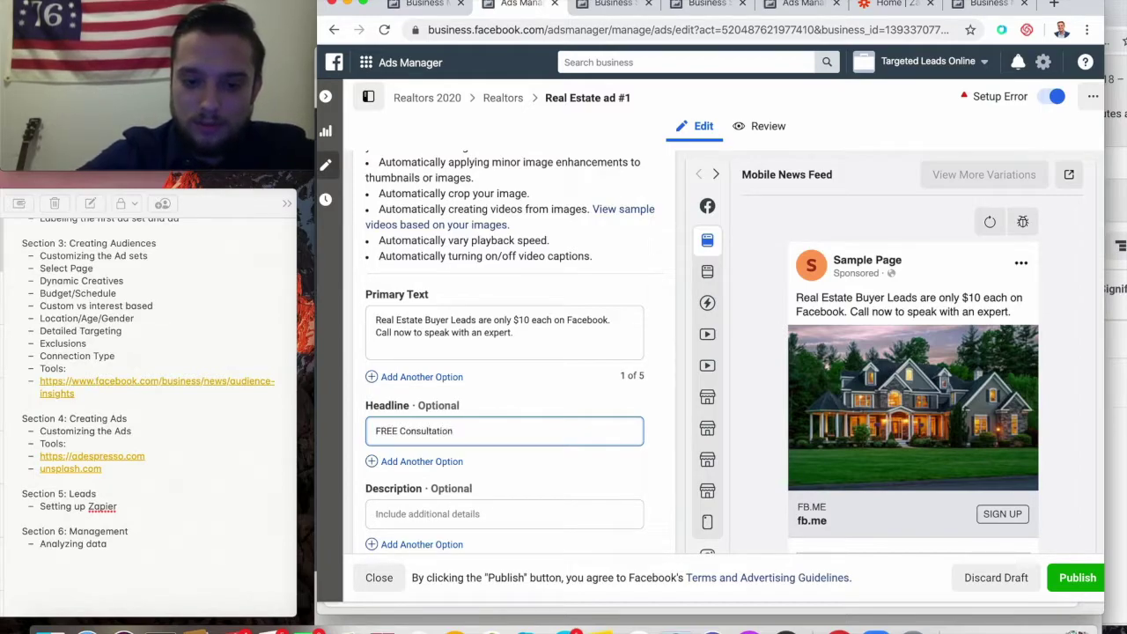
type(" Hre")
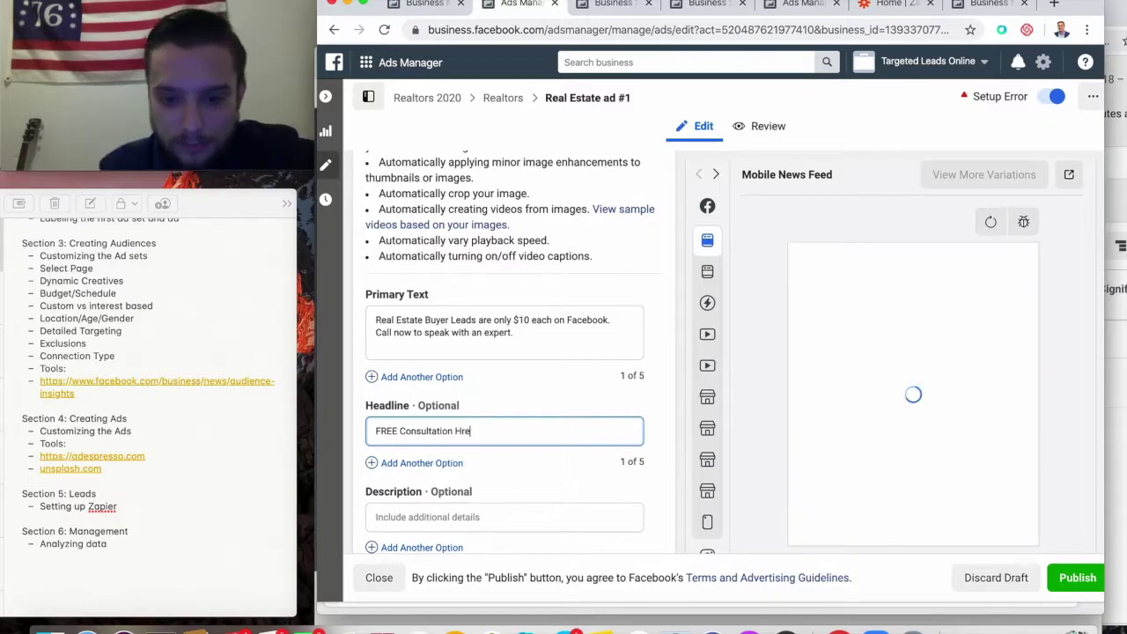
key("BackSpace")
key("BackSpace")
type("ere")
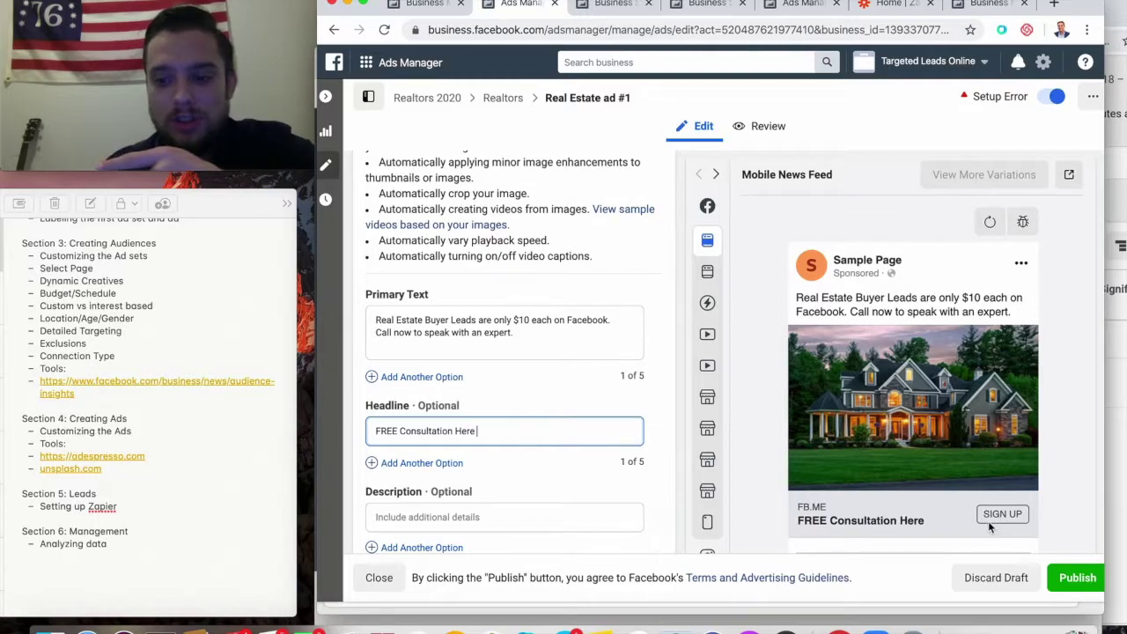
scroll(573, 387, "down", 2)
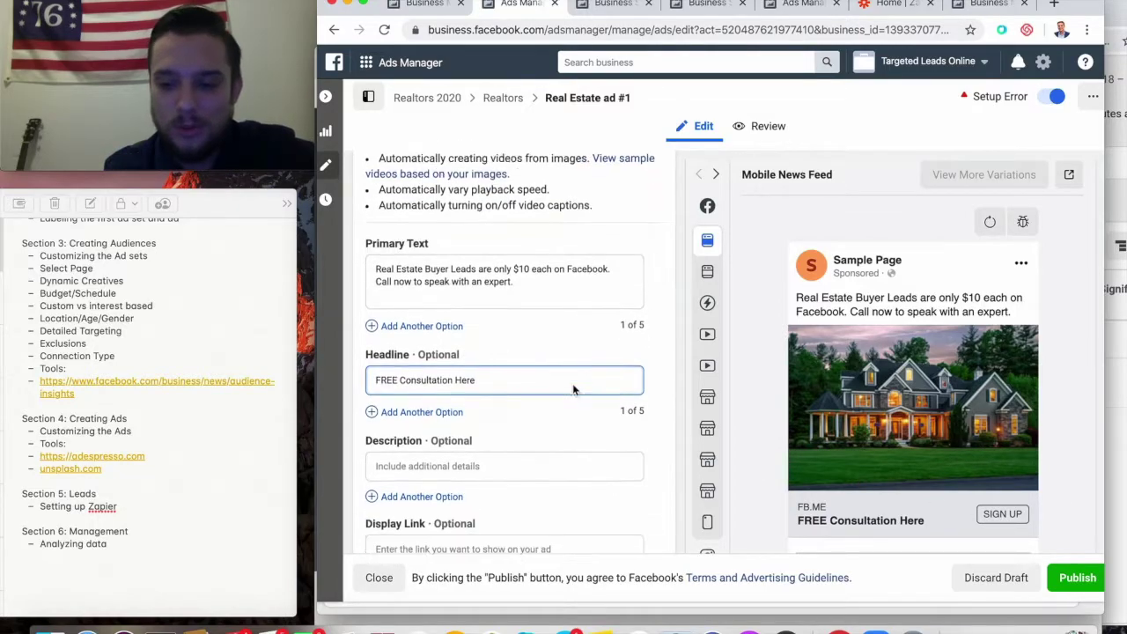
- Set the ad's description to "LIMITED TIME ONLY"
left_click(458, 451)
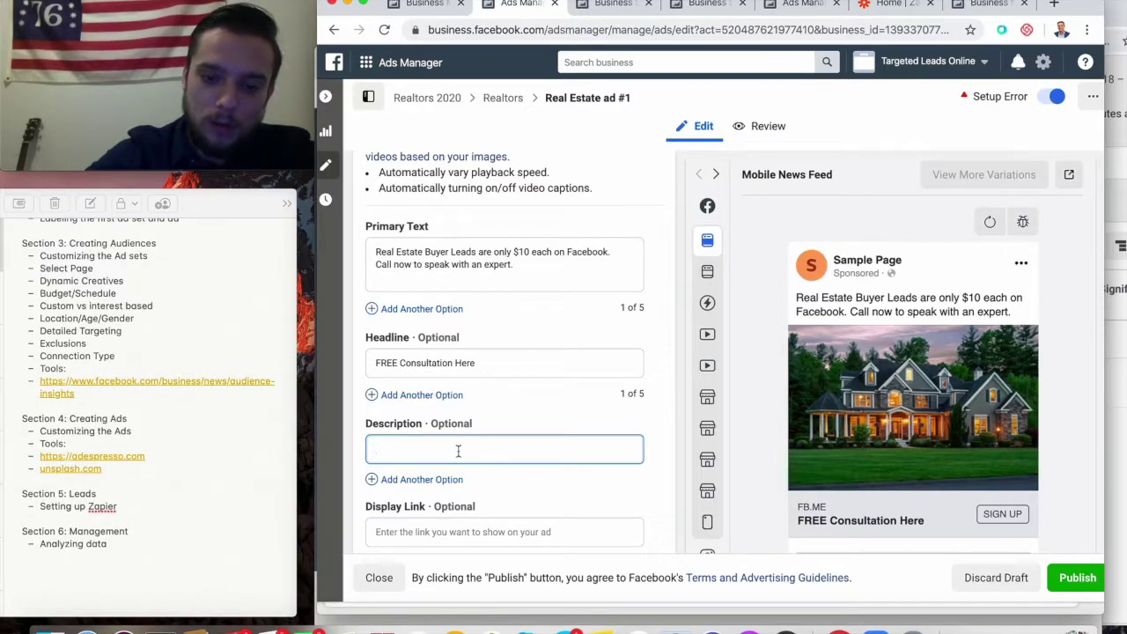
type("LIMITED TIME ONLY")
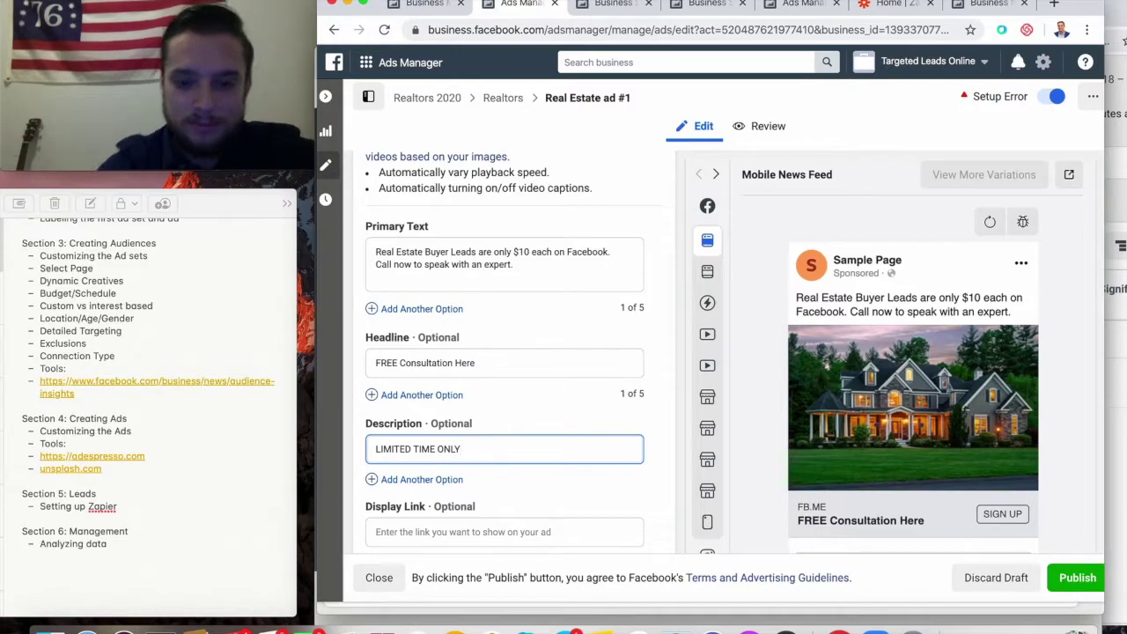
scroll(576, 393, "down", 1)
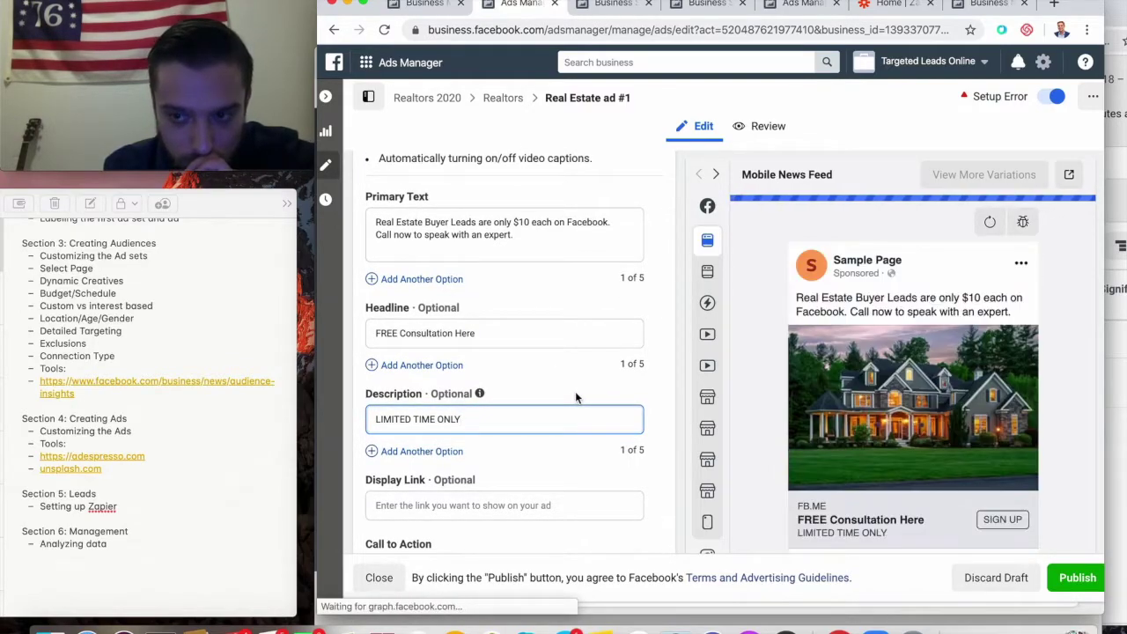
- Try Learn More as the ad's call to action, and settle on Subscribe
scroll(544, 397, "down", 2)
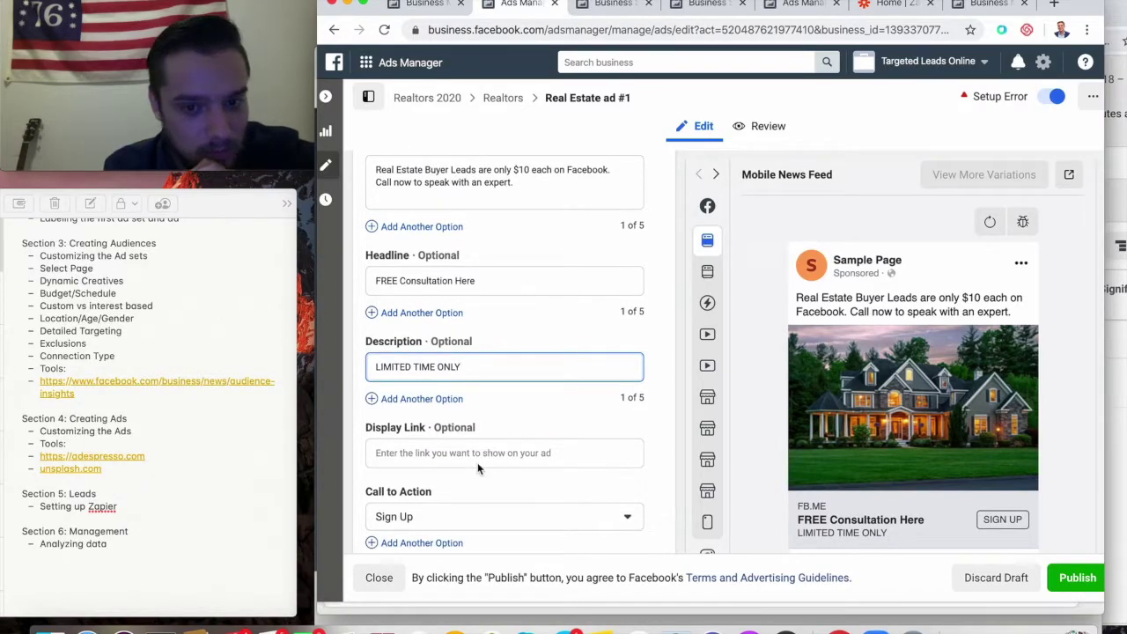
scroll(444, 453, "down", 1)
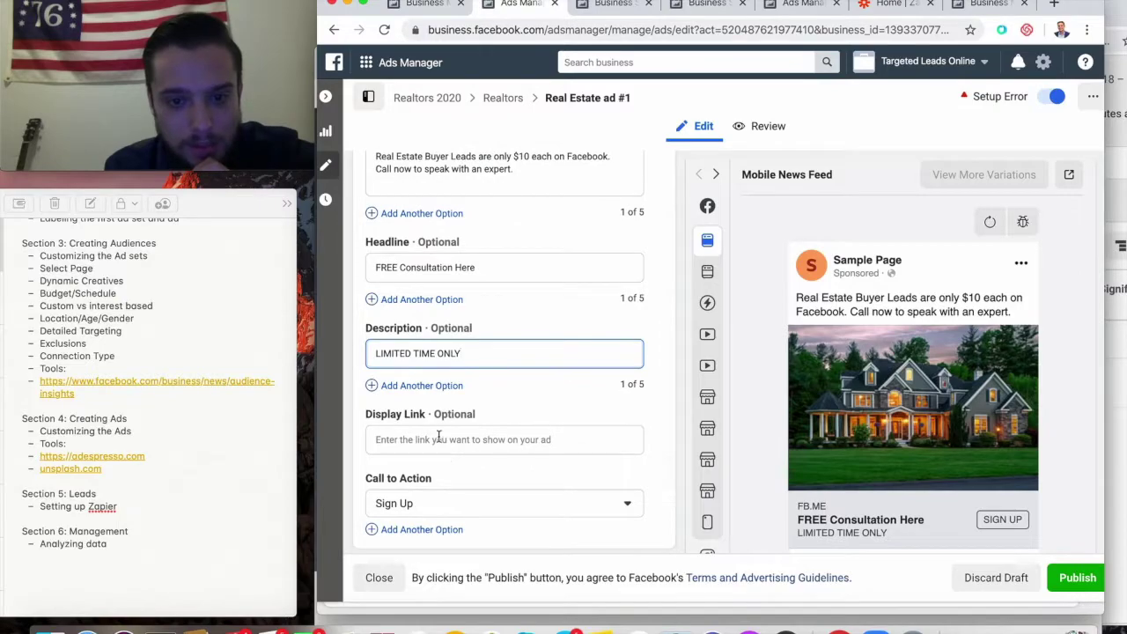
left_click(429, 488)
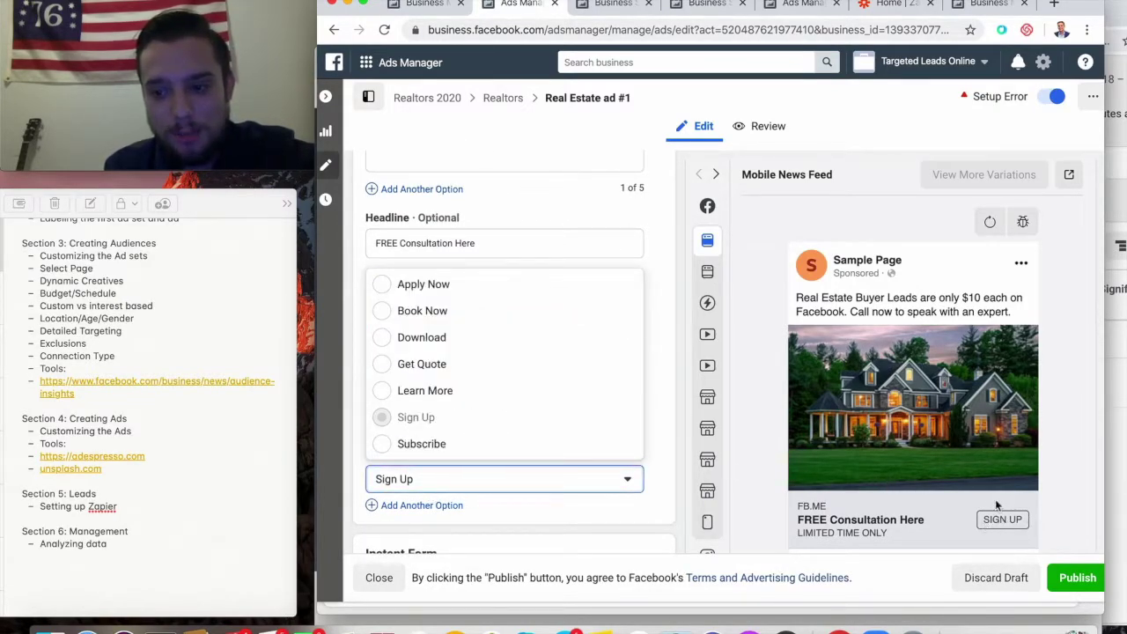
left_click(443, 391)
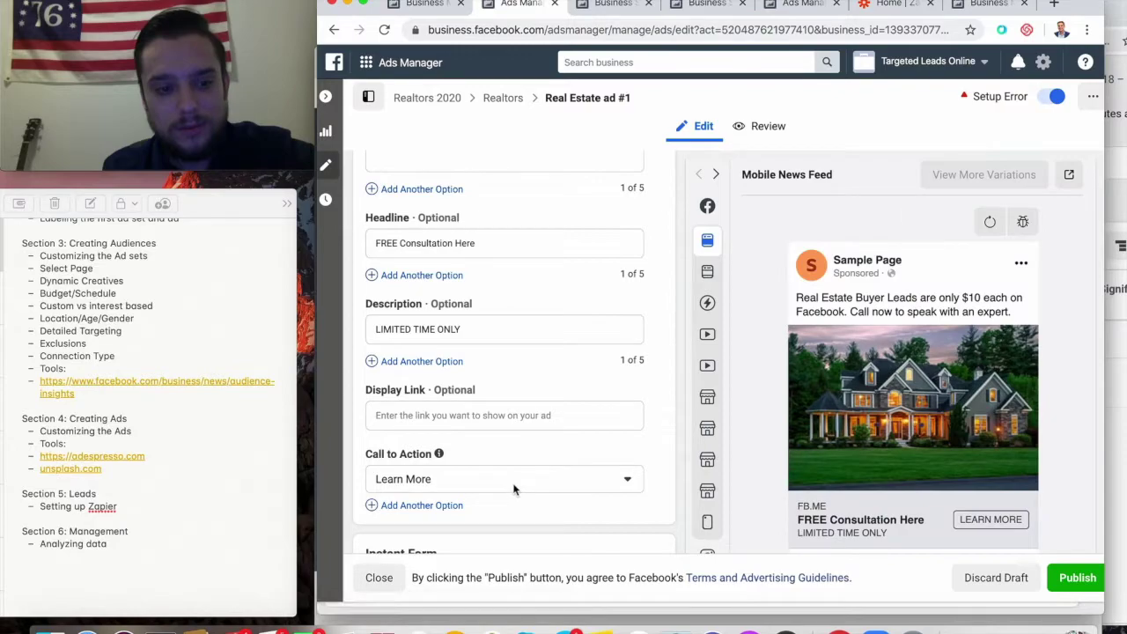
left_click(509, 483)
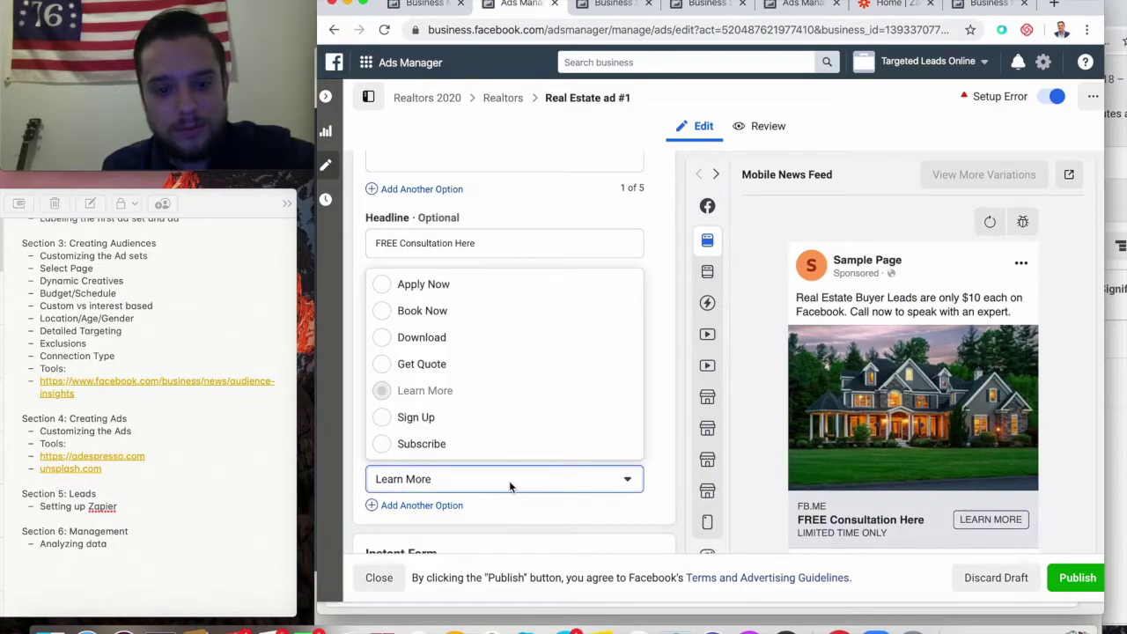
left_click(452, 444)
- Start creating a new lead form for the ad's Instant Form
scroll(452, 446, "down", 1)
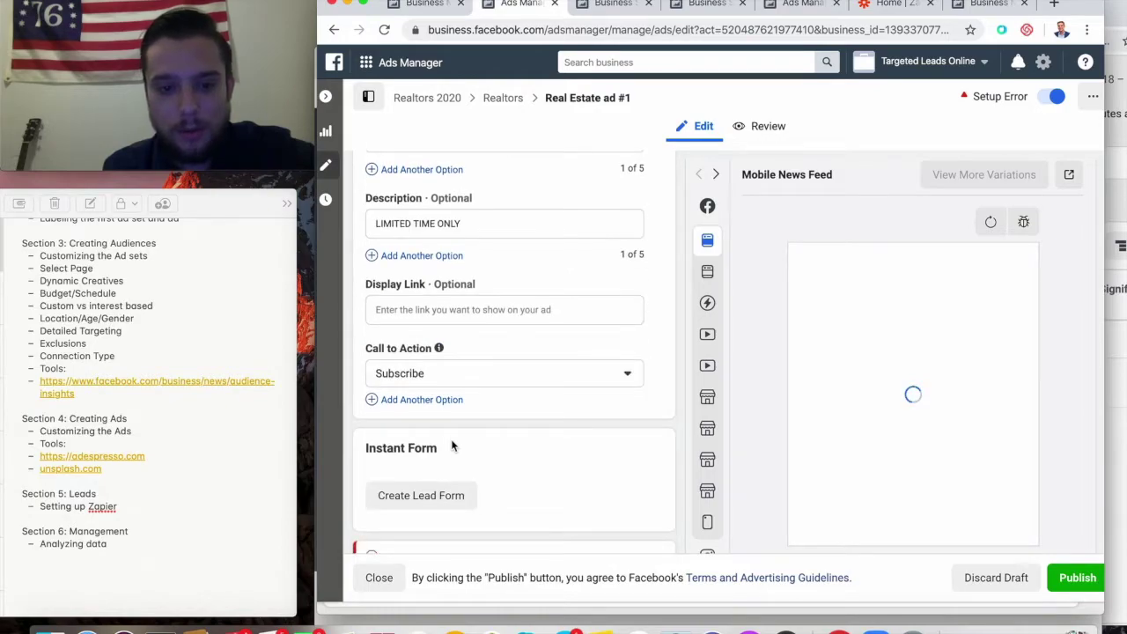
scroll(452, 446, "down", 3)
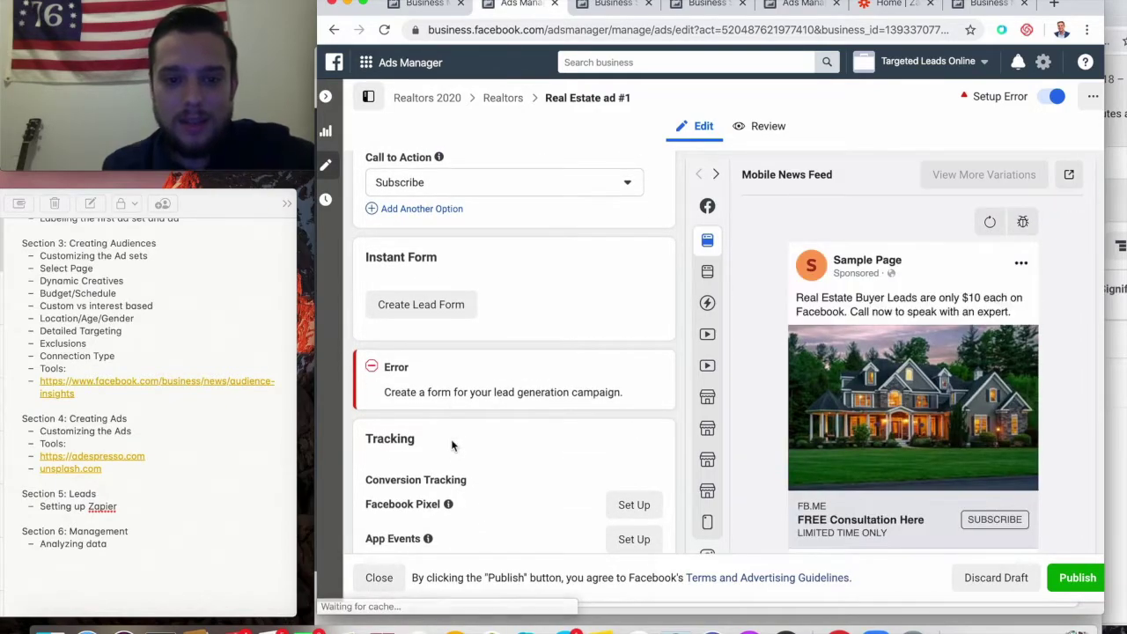
scroll(452, 446, "down", 1)
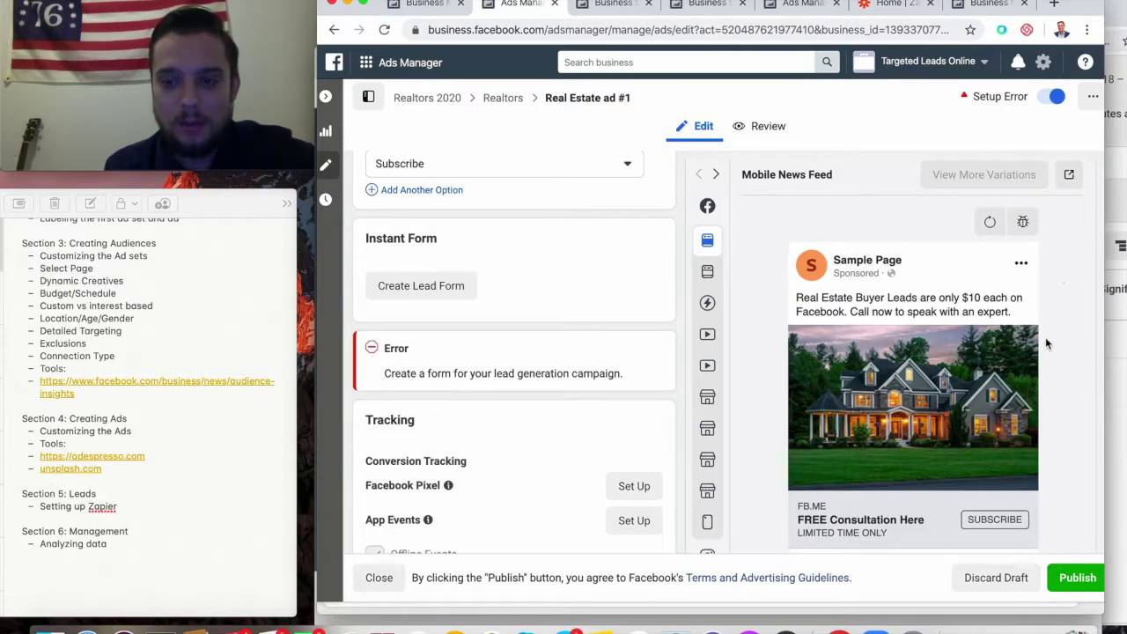
left_click(442, 293)
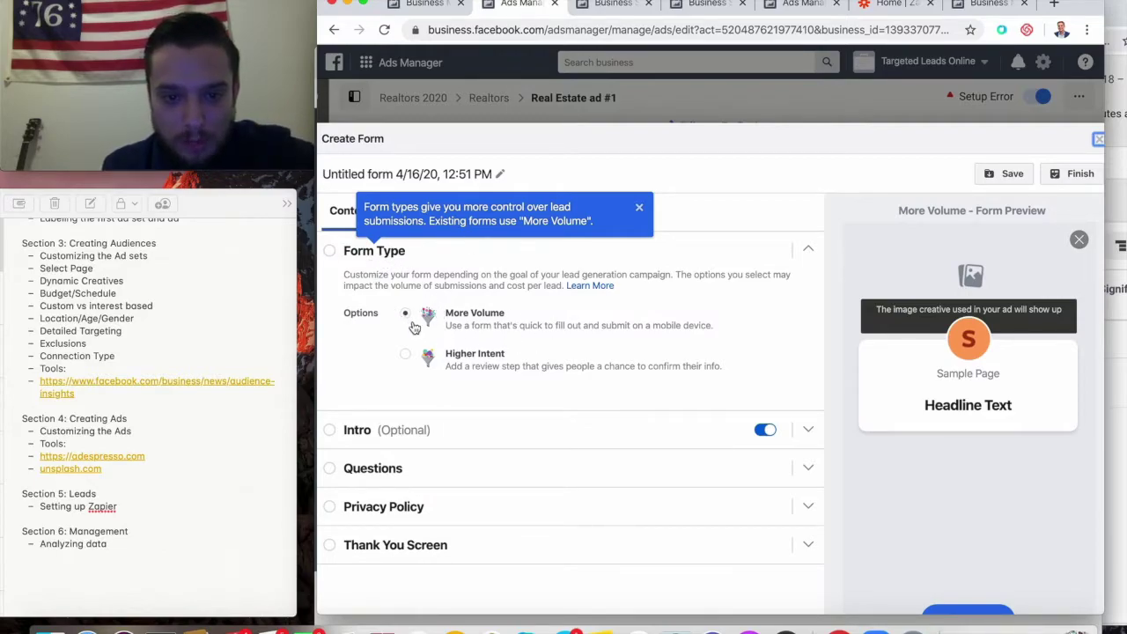
- Set the headline of the lead form's intro to "Leads on Facebook"
left_click(382, 432)
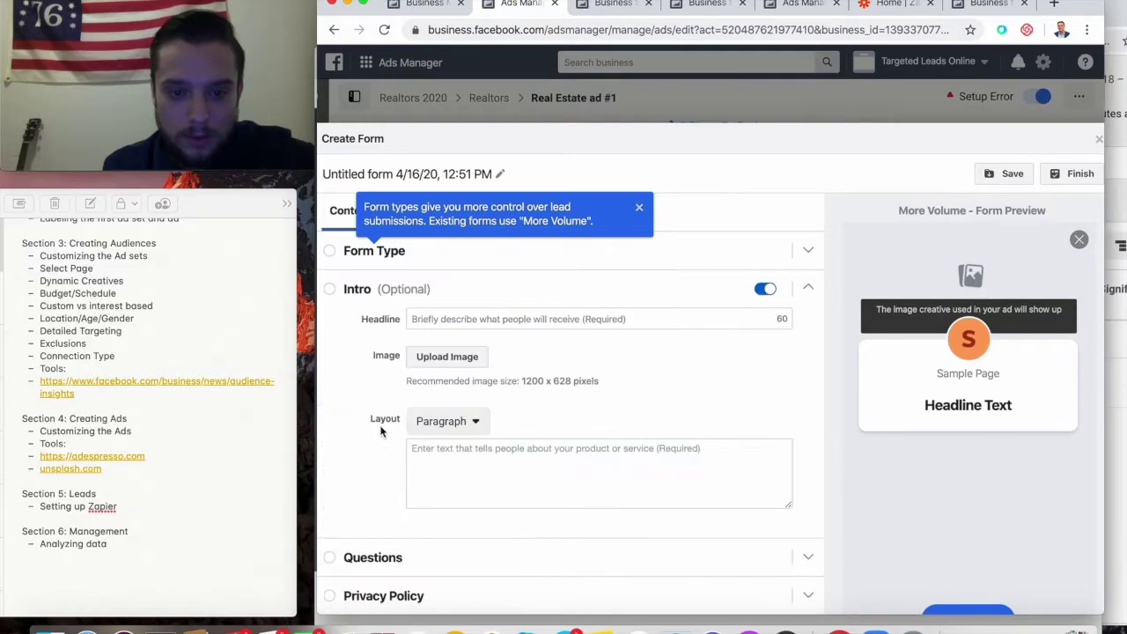
left_click(507, 322)
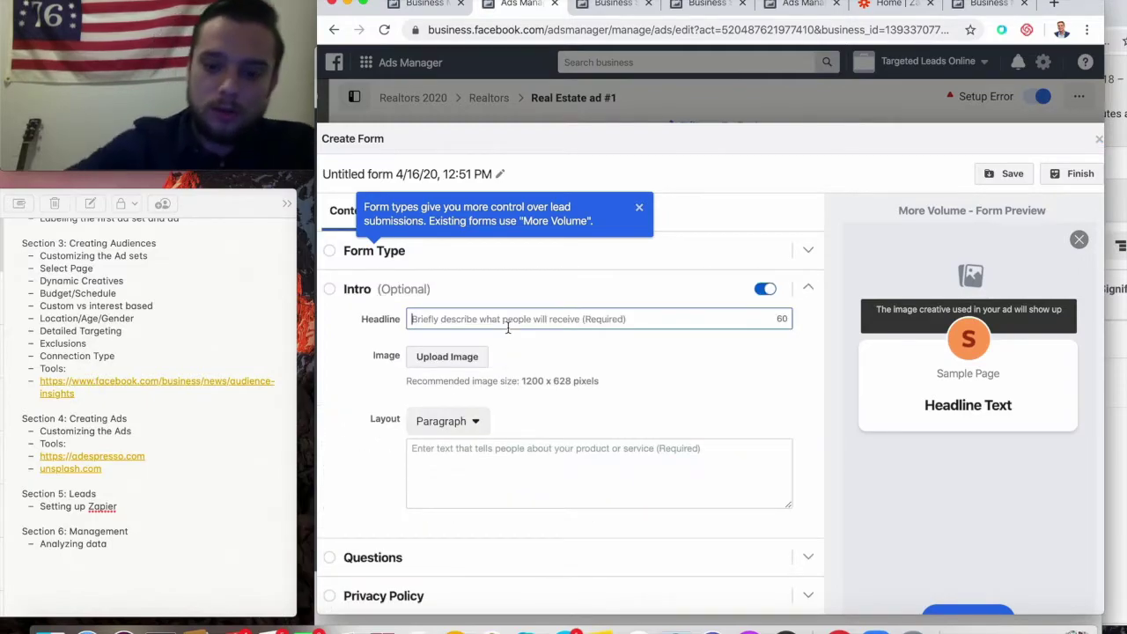
type("Leads on ")
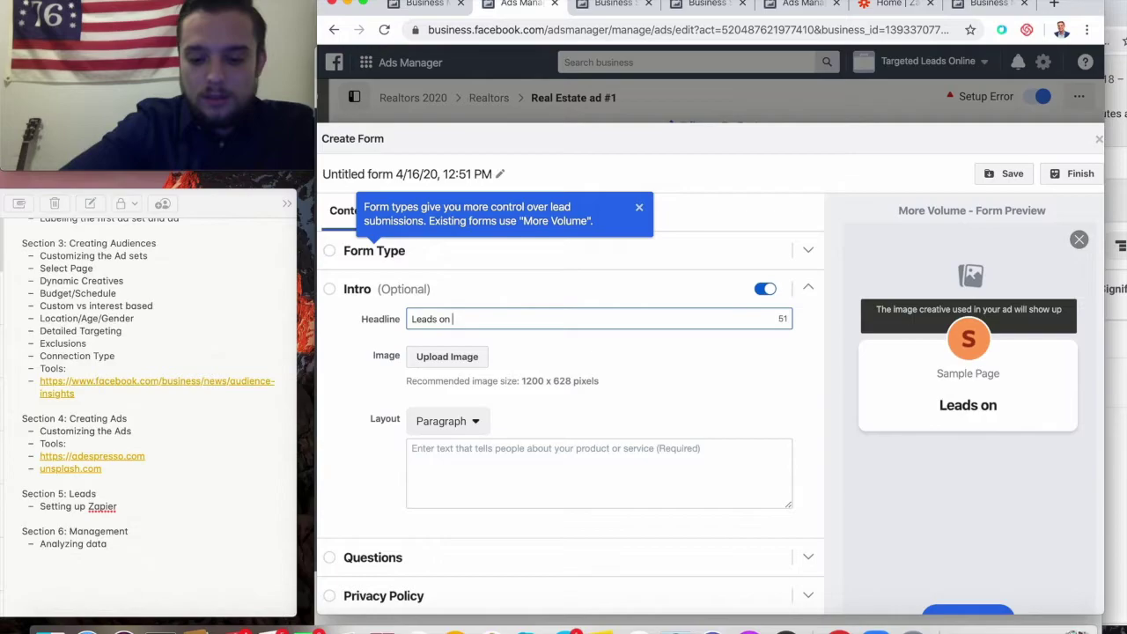
type("Facebook")
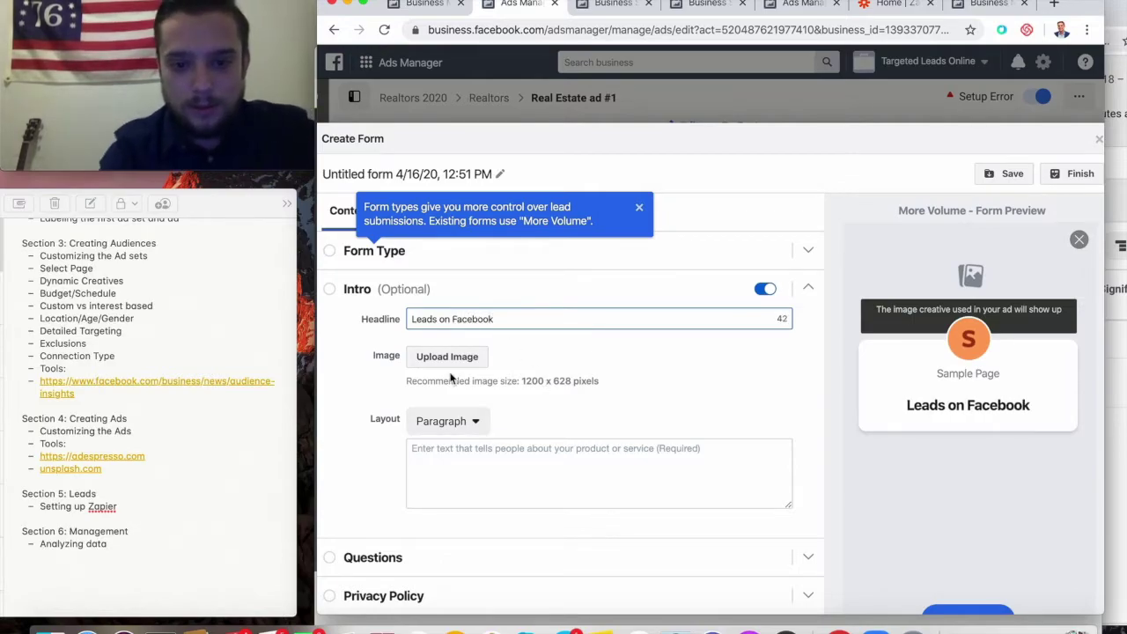
- Enter "Start getting leads on facebook today" as the paragraph text of the form's intro
left_click(513, 472)
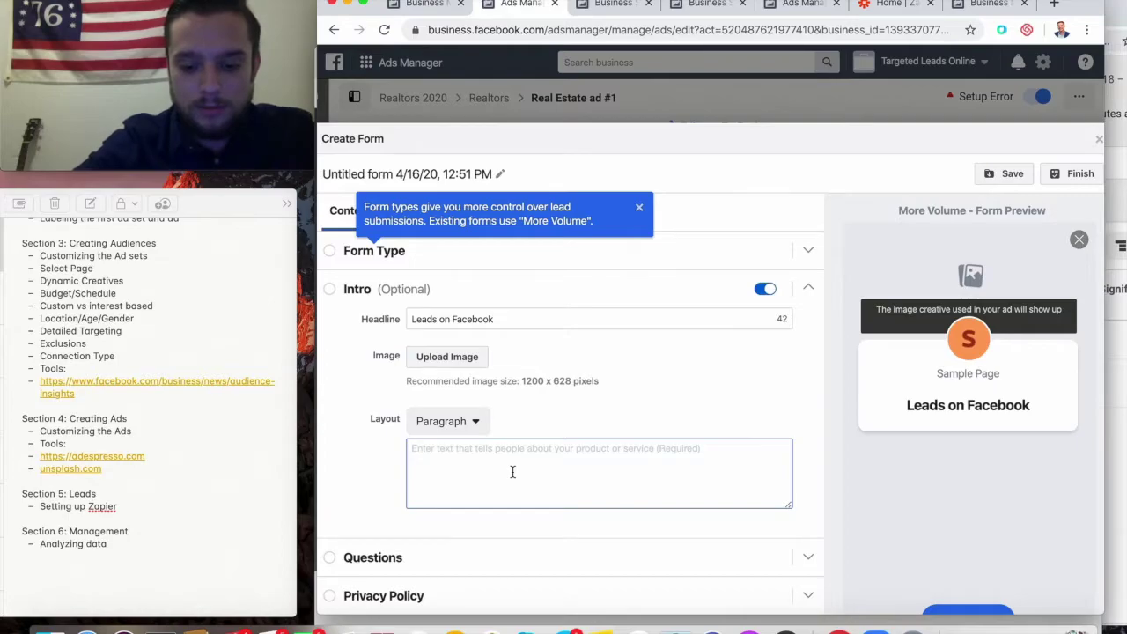
type("Start g")
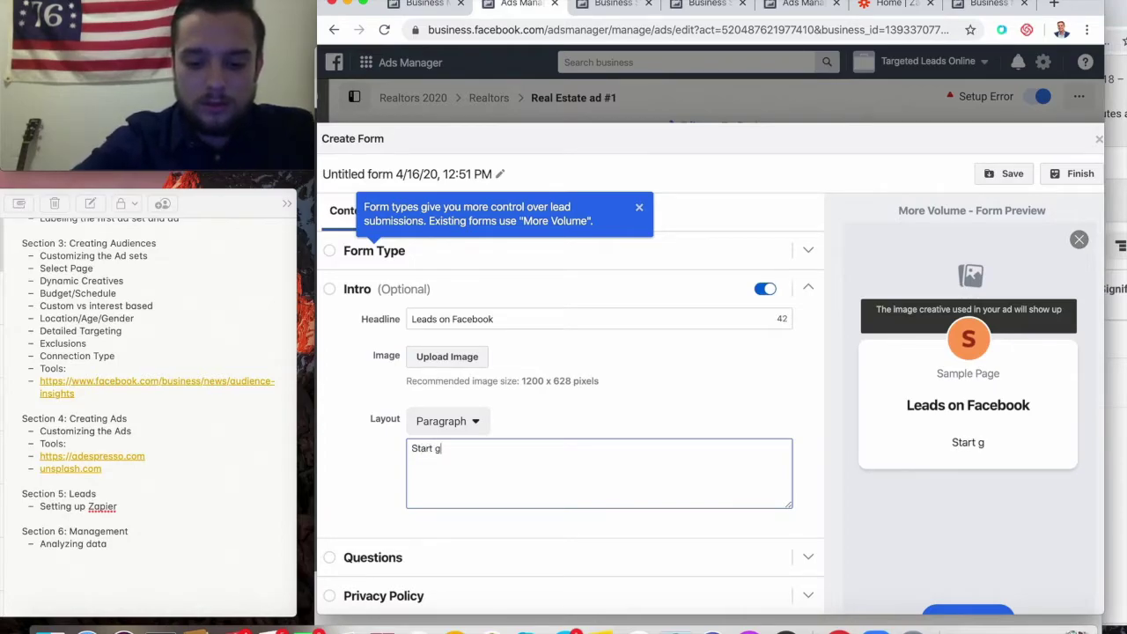
type("etting leads ")
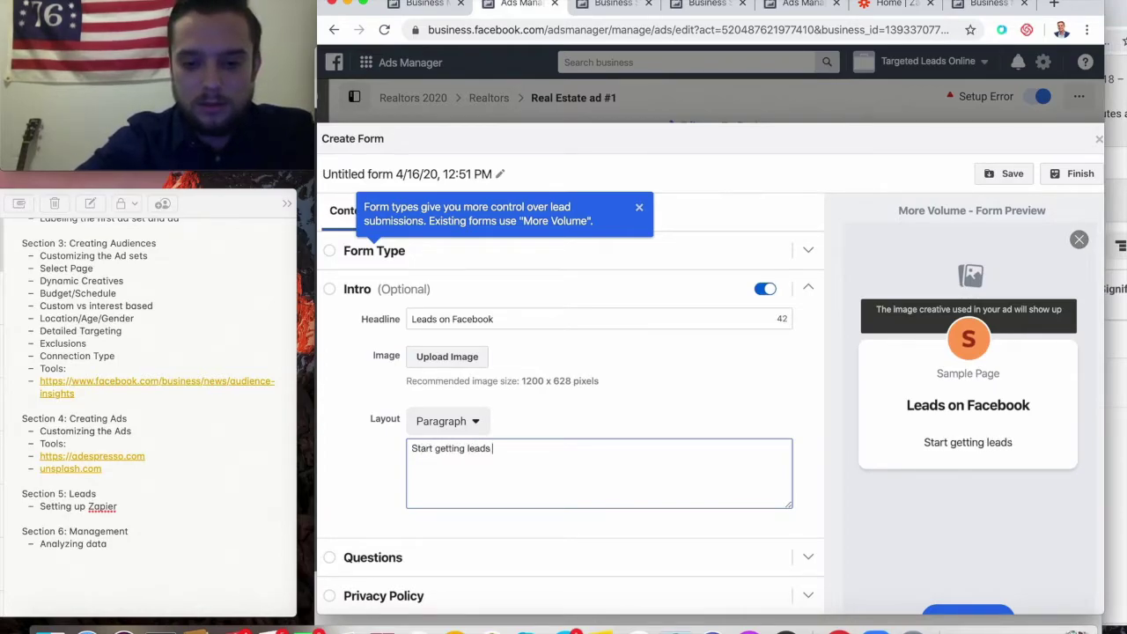
type("on facebook today")
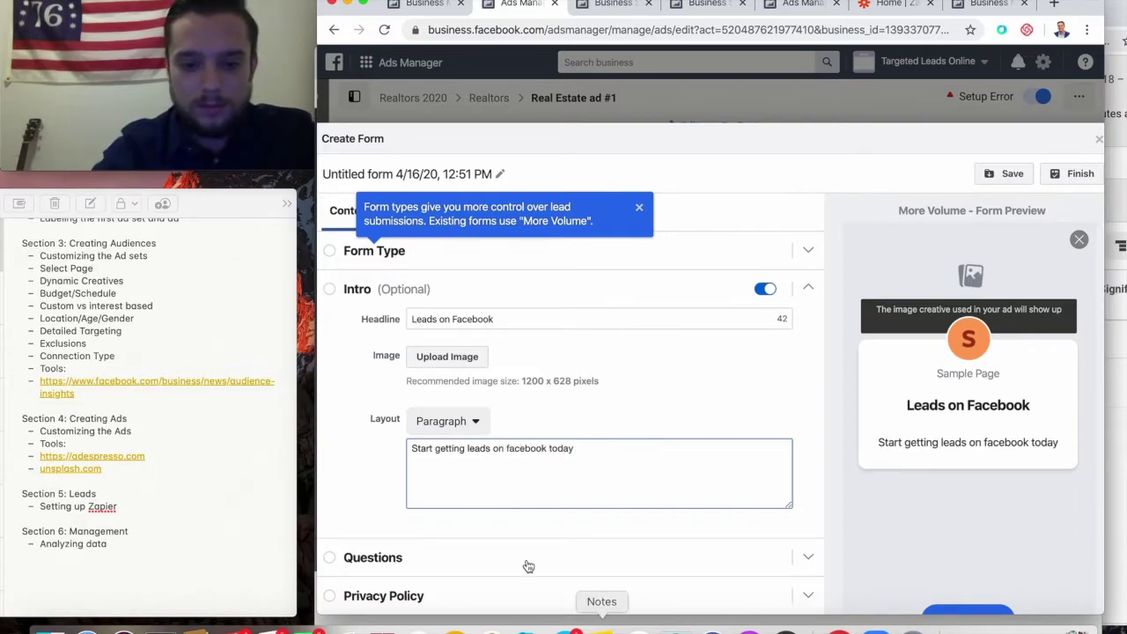
- Open the form's Questions section and examine the available custom question types without adding one
scroll(526, 556, "down", 2)
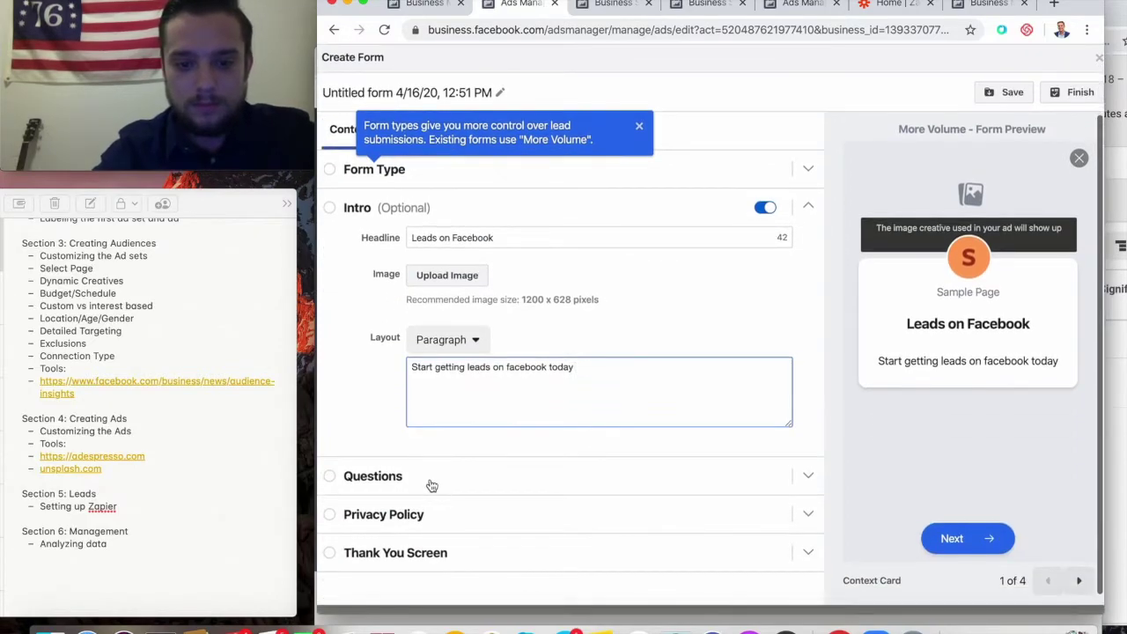
left_click(430, 474)
scroll(430, 482, "down", 4)
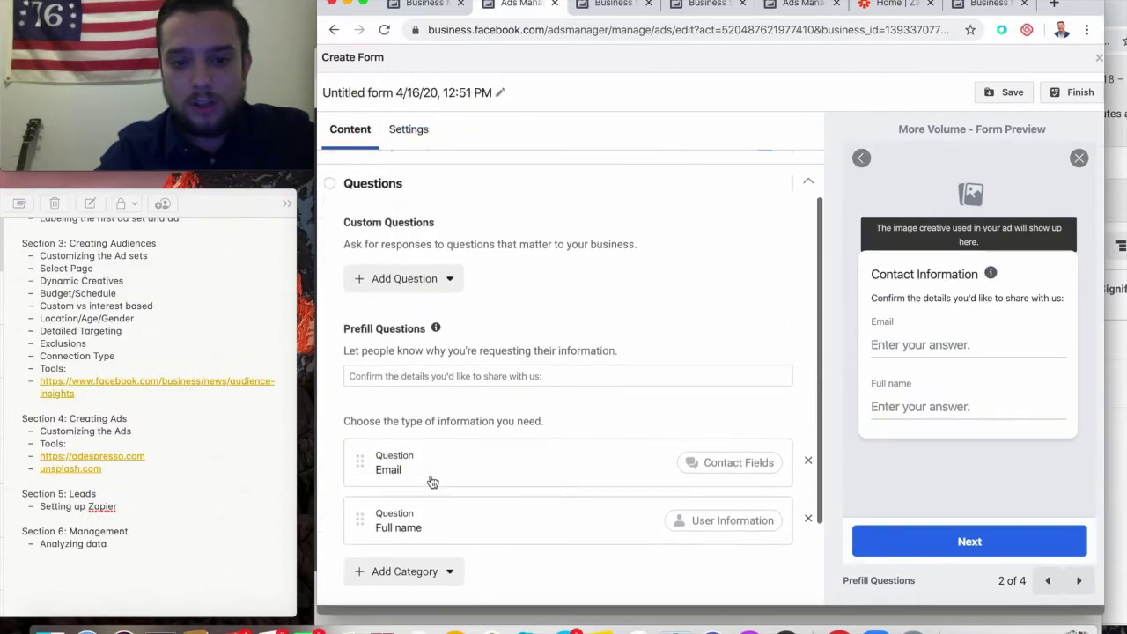
scroll(430, 482, "up", 1)
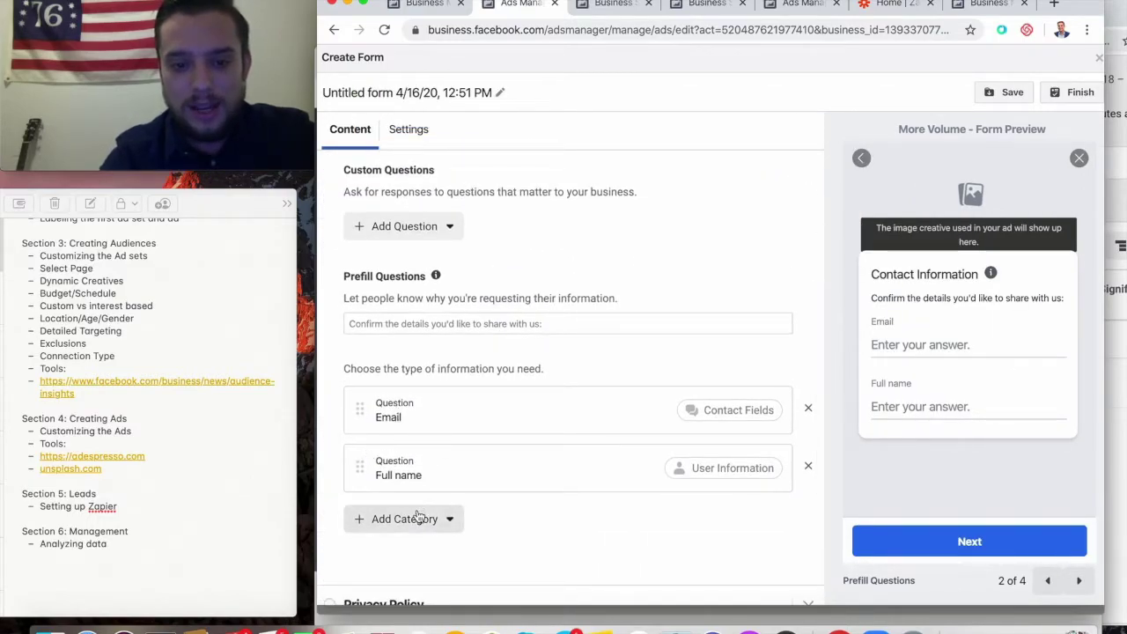
scroll(420, 525, "up", 1)
left_click(423, 263)
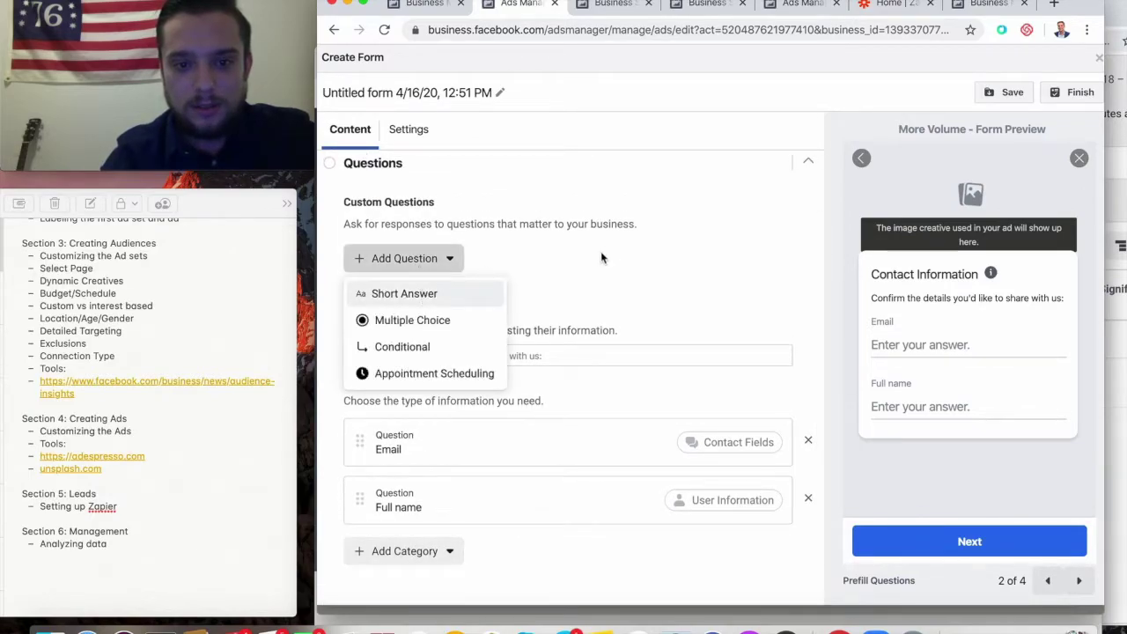
left_click(486, 506)
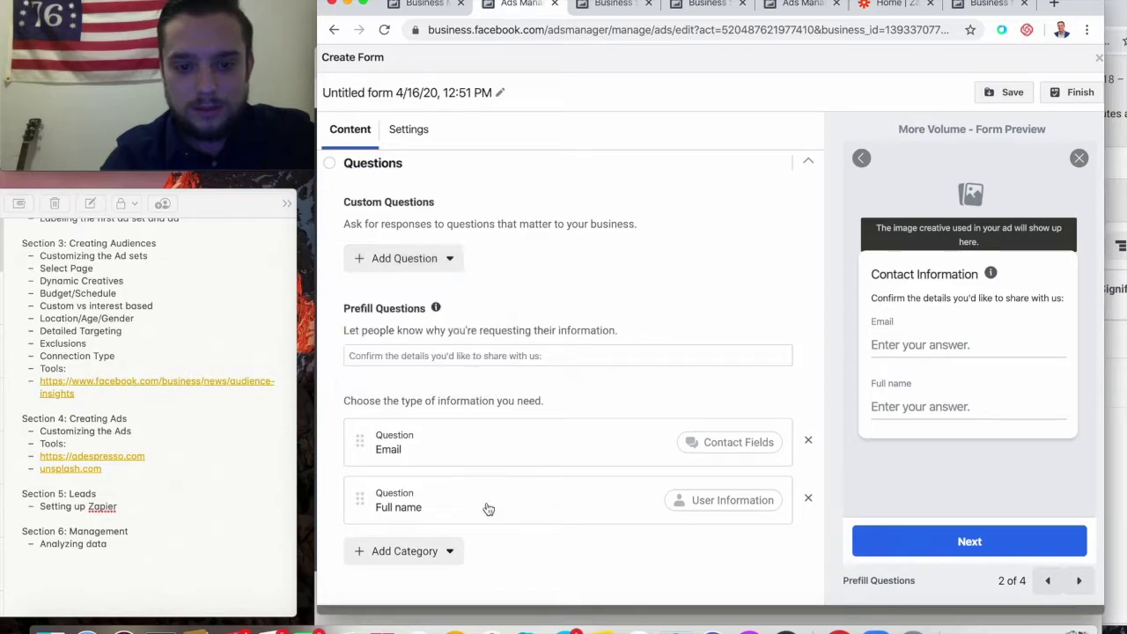
- Add the Phone number contact field to the form's prefill questions and move Full name above Email
left_click(435, 551)
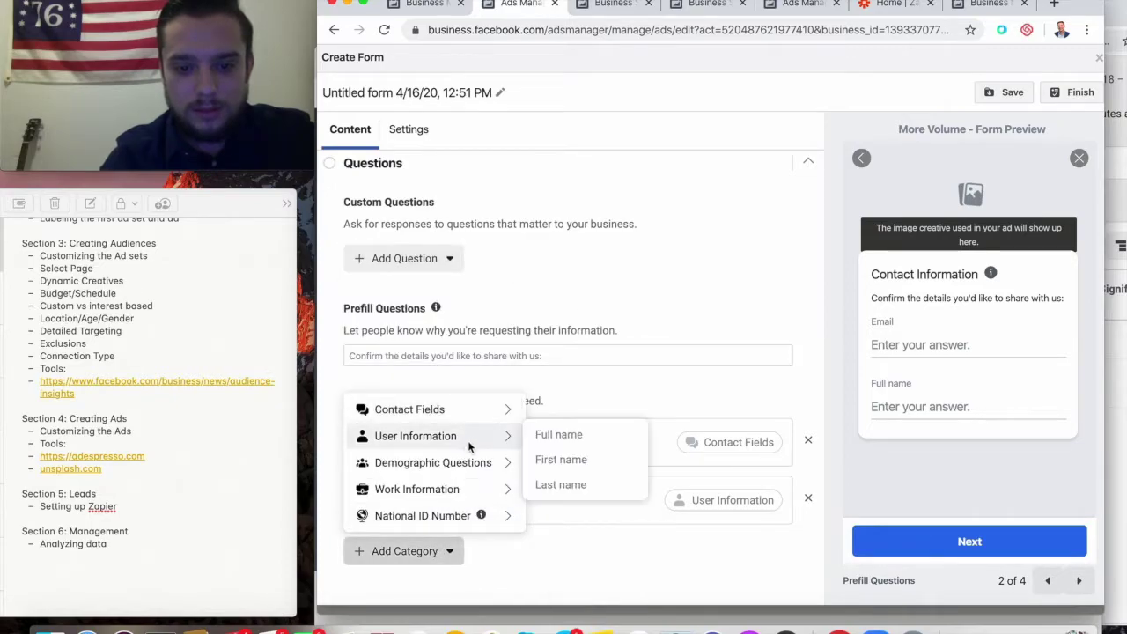
mouse_move(483, 398)
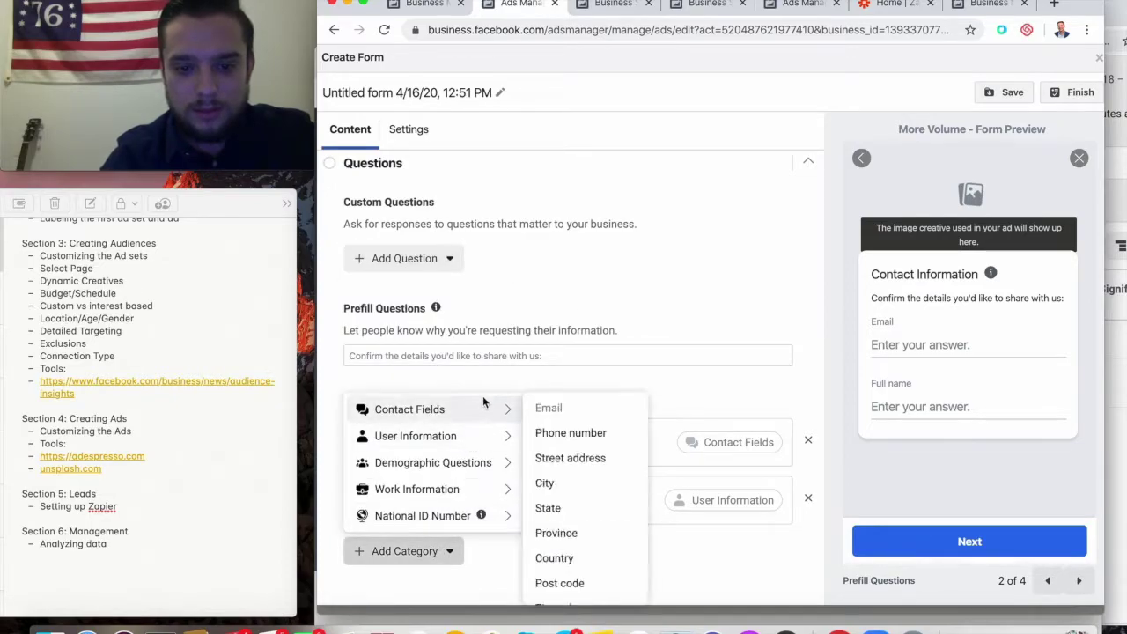
left_click(546, 432)
scroll(561, 411, "down", 3)
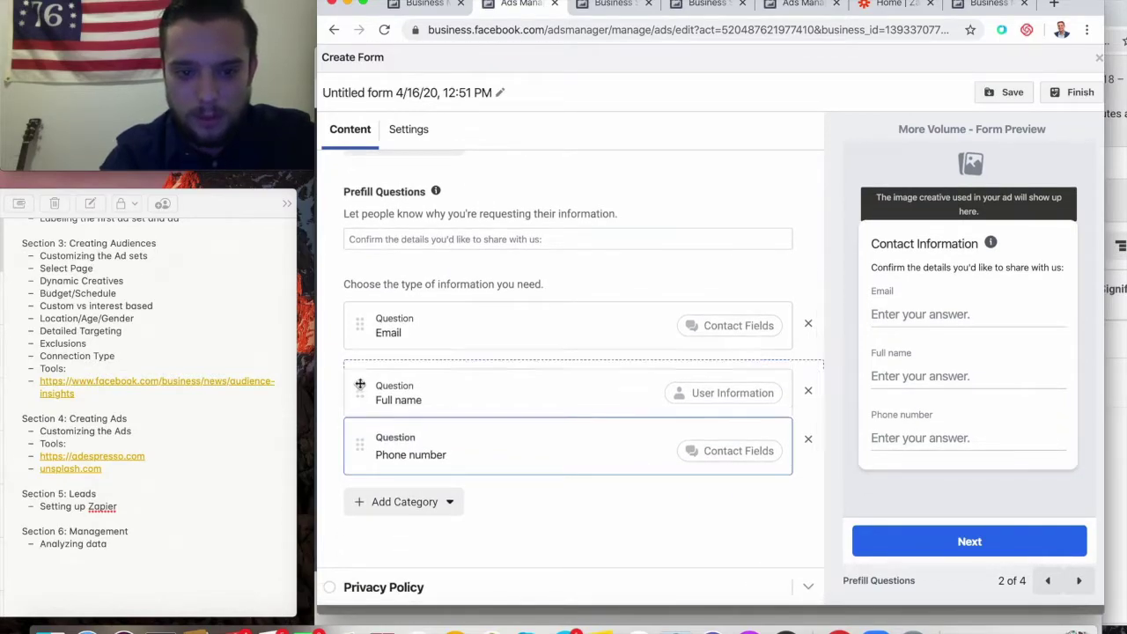
left_click_drag(360, 383, 363, 324)
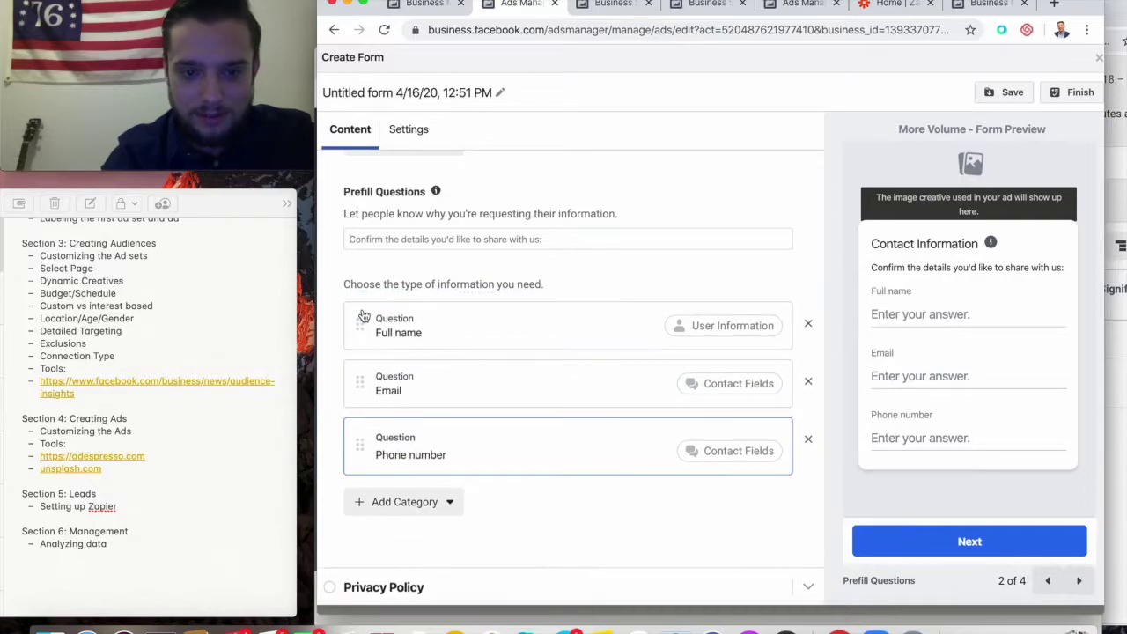
- Enter "Free consultation" as the prefill questions' reason for requesting people's information
scroll(464, 449, "down", 1)
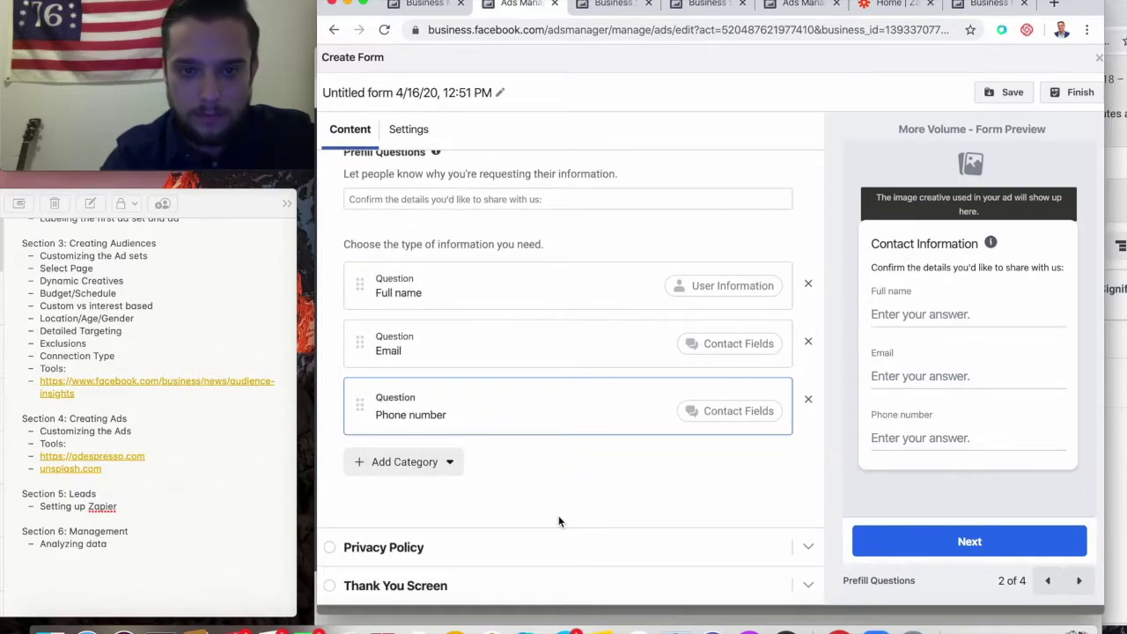
scroll(558, 522, "up", 1)
left_click(427, 213)
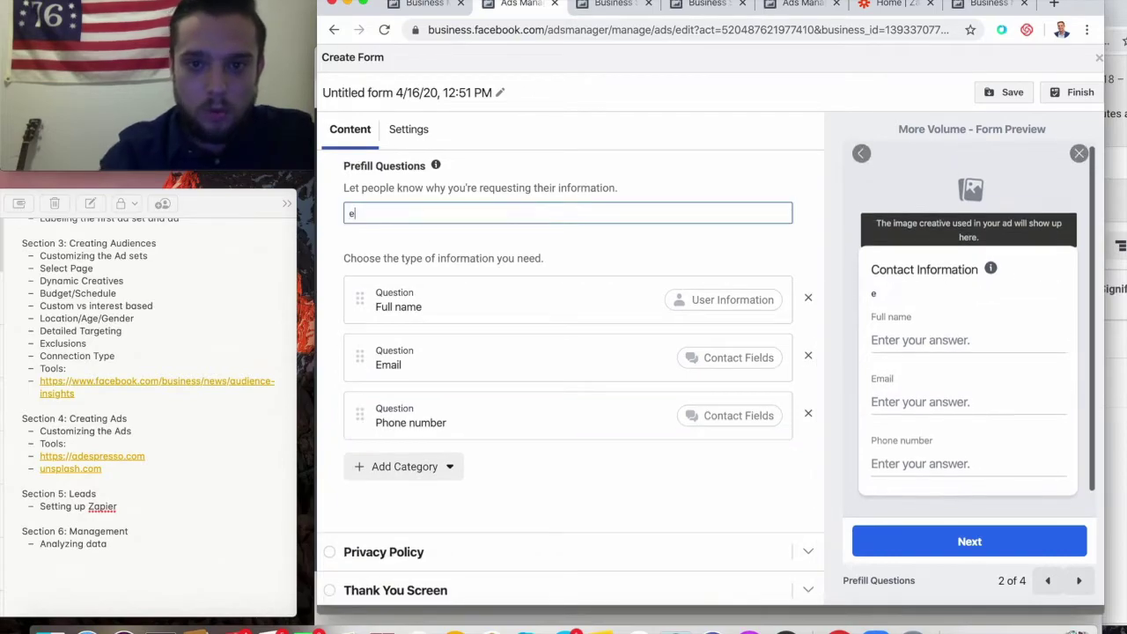
type("Free")
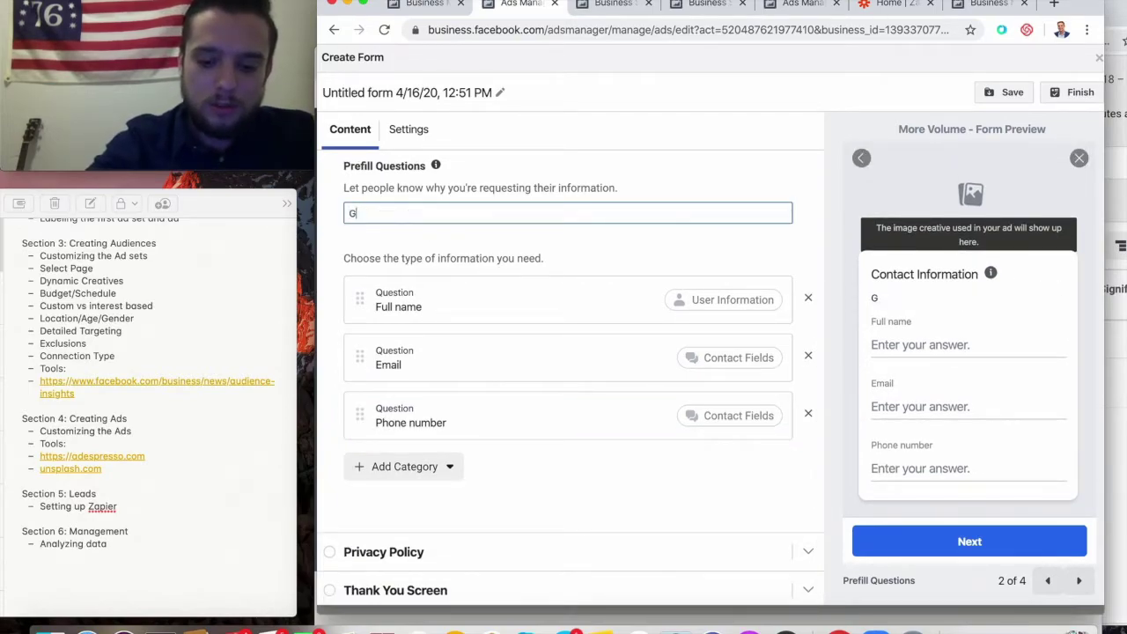
type(" consultation")
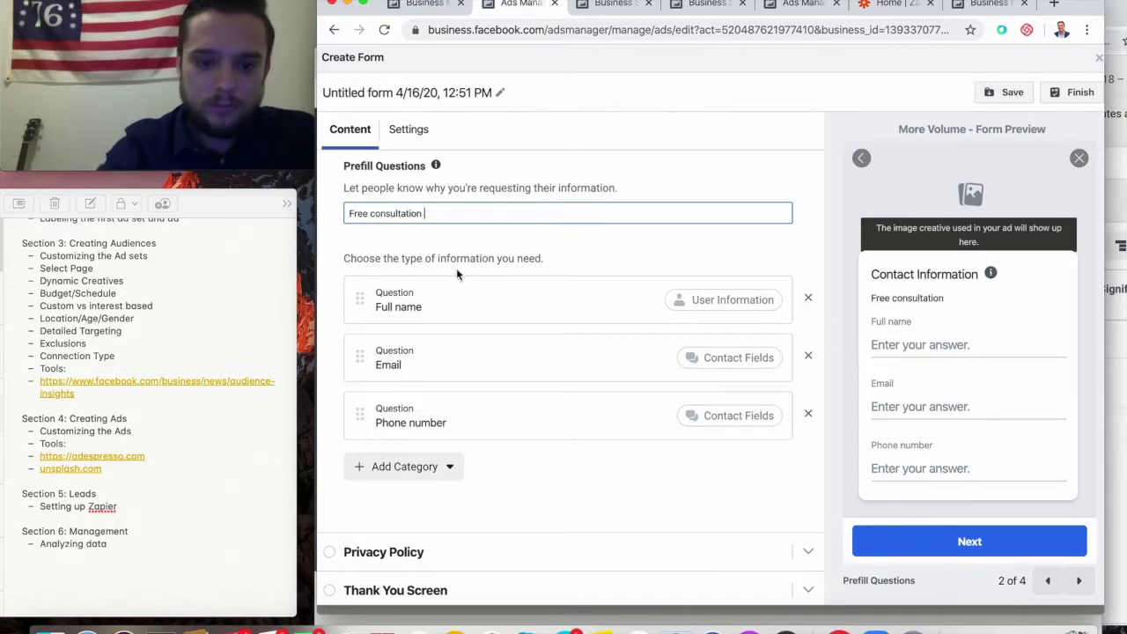
- Examine the form's Privacy Policy link and disclaimer settings and its Thank You Screen headline, description and website button settings
left_click(395, 557)
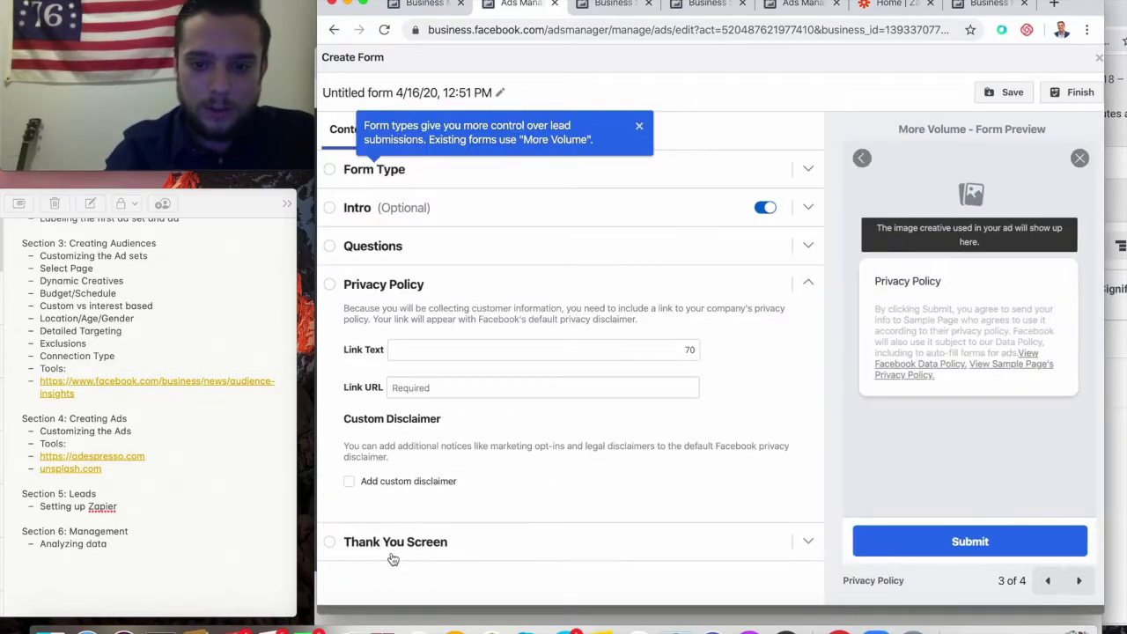
scroll(391, 552, "down", 1)
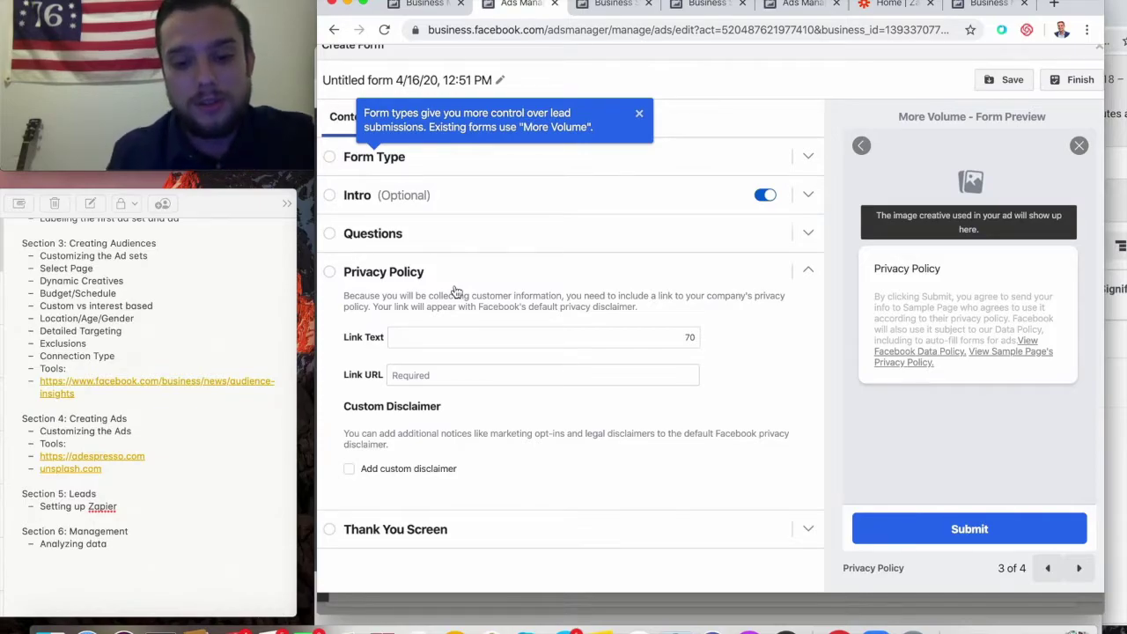
left_click(405, 533)
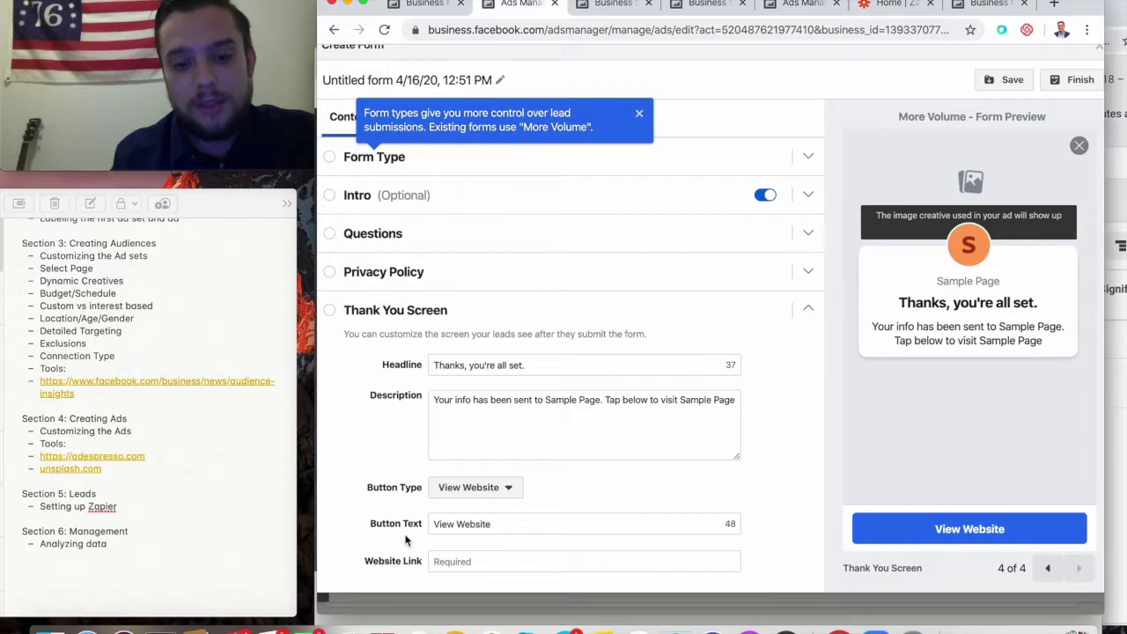
scroll(405, 540, "down", 1)
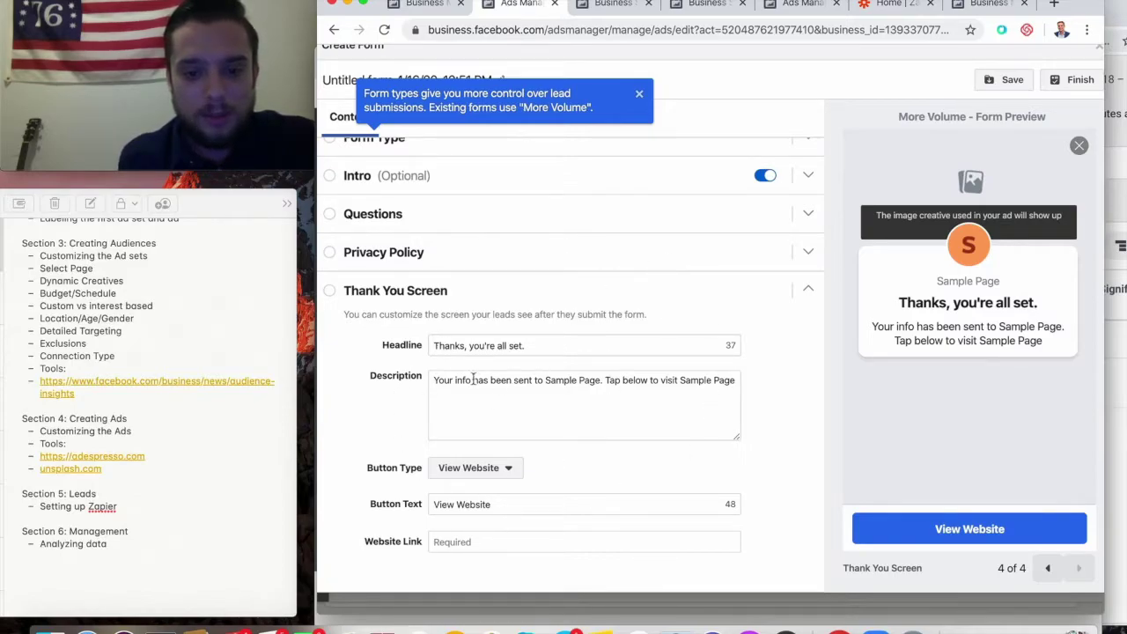
scroll(564, 370, "down", 1)
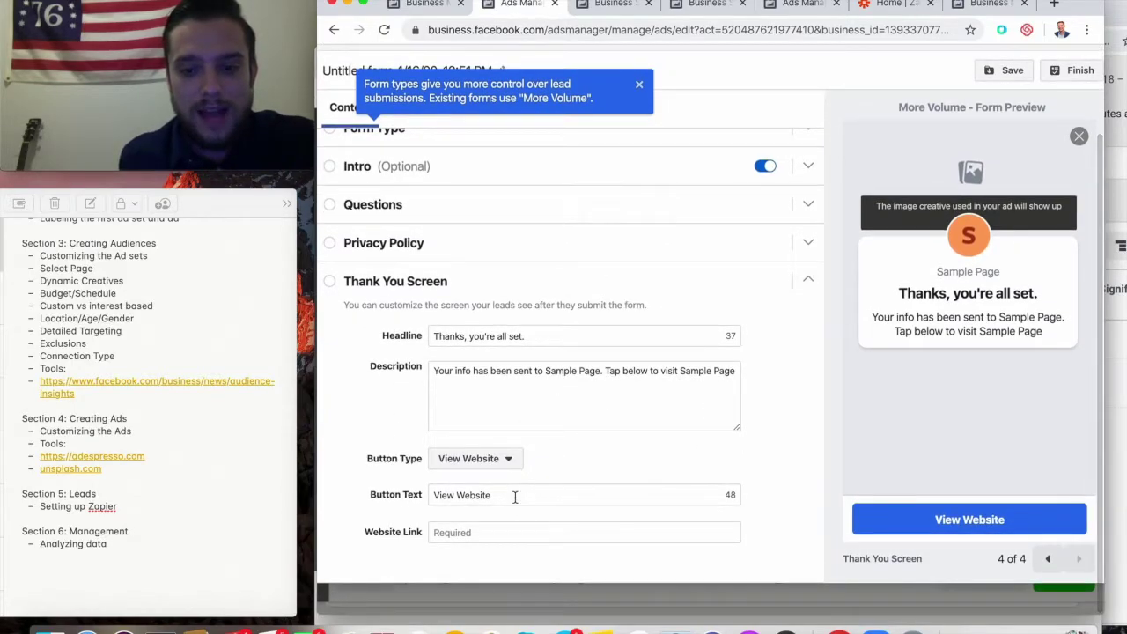
scroll(588, 397, "up", 1)
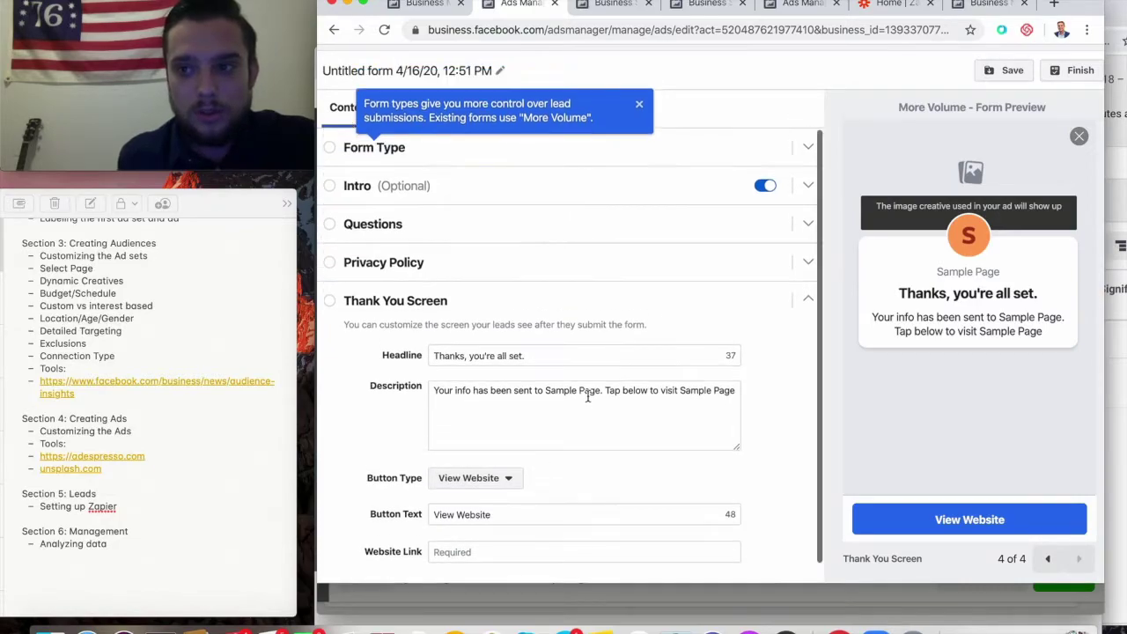
- Close the lead form without saving it and return to editing Real Estate ad #1
scroll(856, 111, "up", 3)
right_click(855, 104)
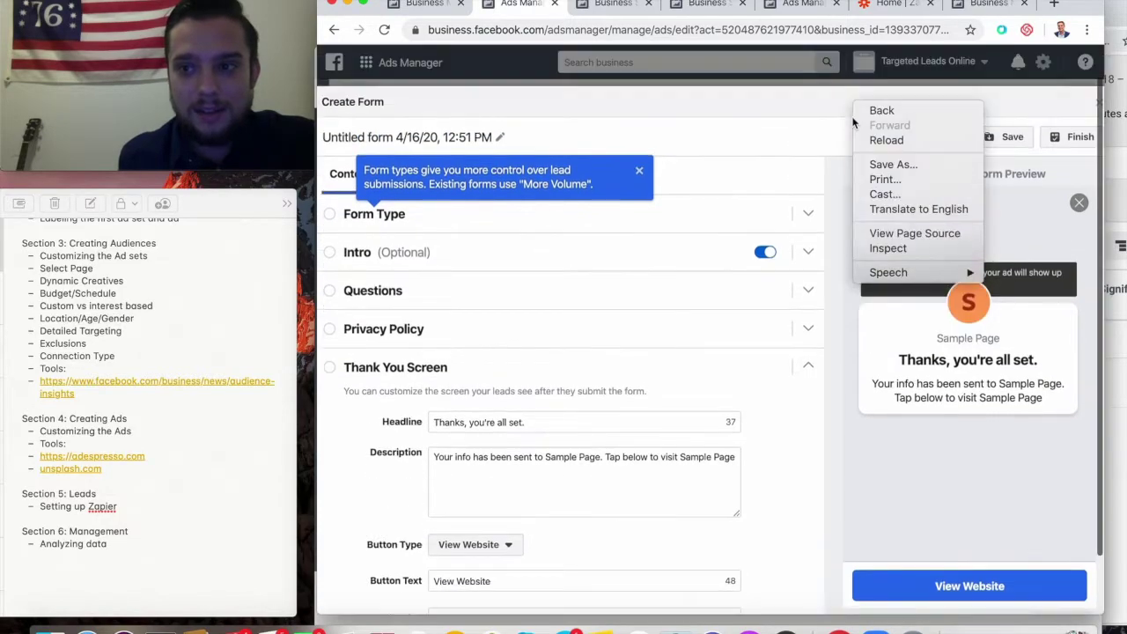
left_click(1100, 105)
left_click(879, 312)
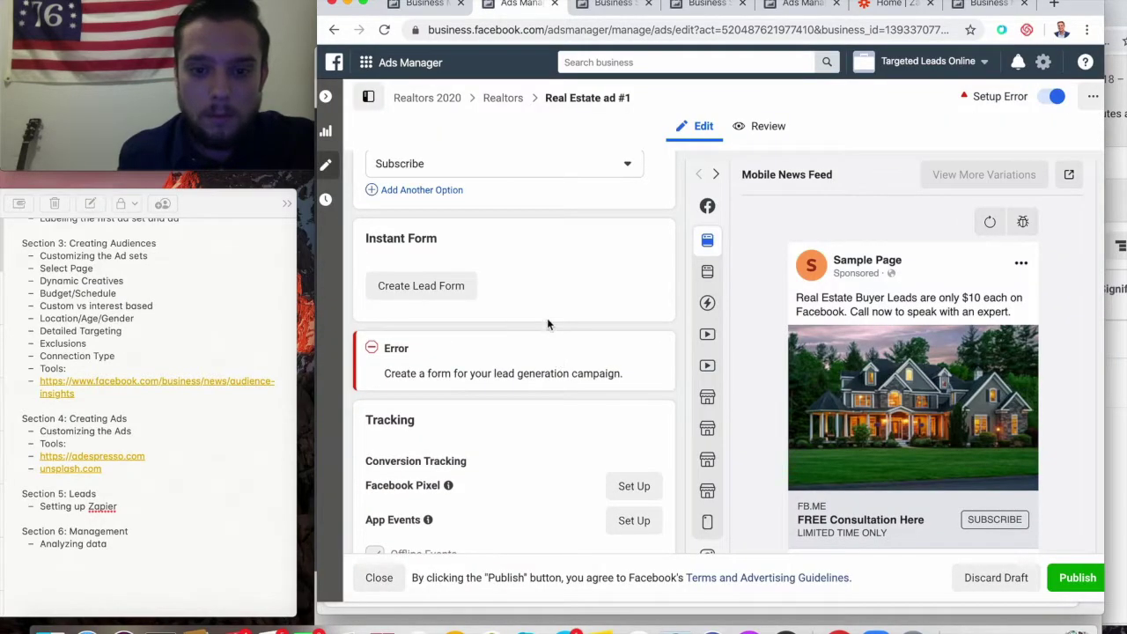
scroll(547, 311, "down", 3)
scroll(547, 318, "down", 1)
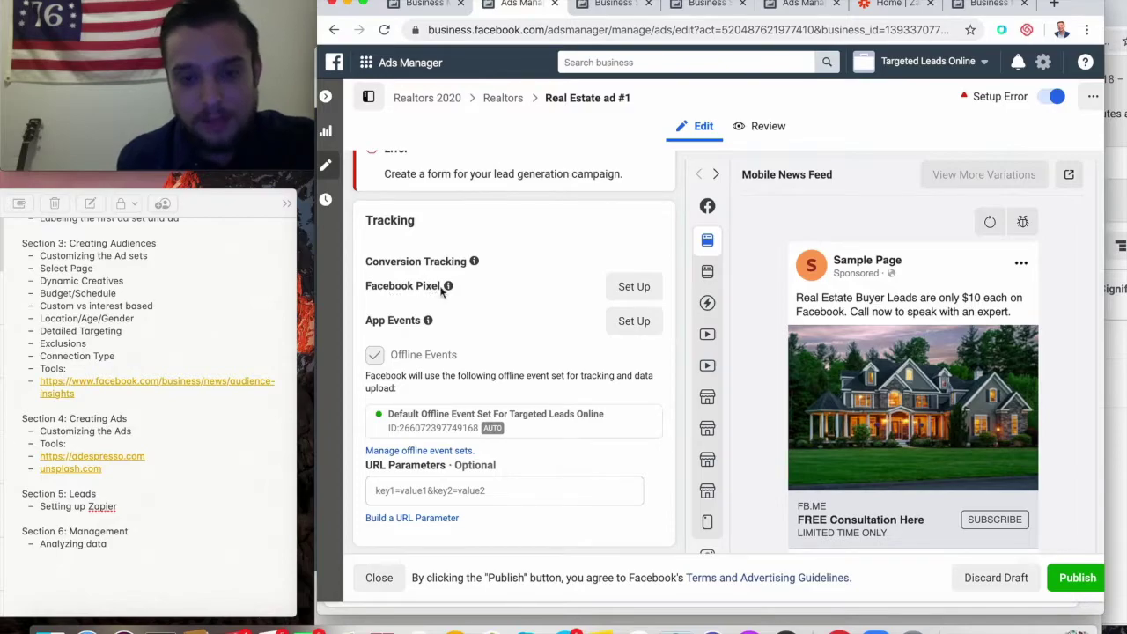
mouse_move(451, 287)
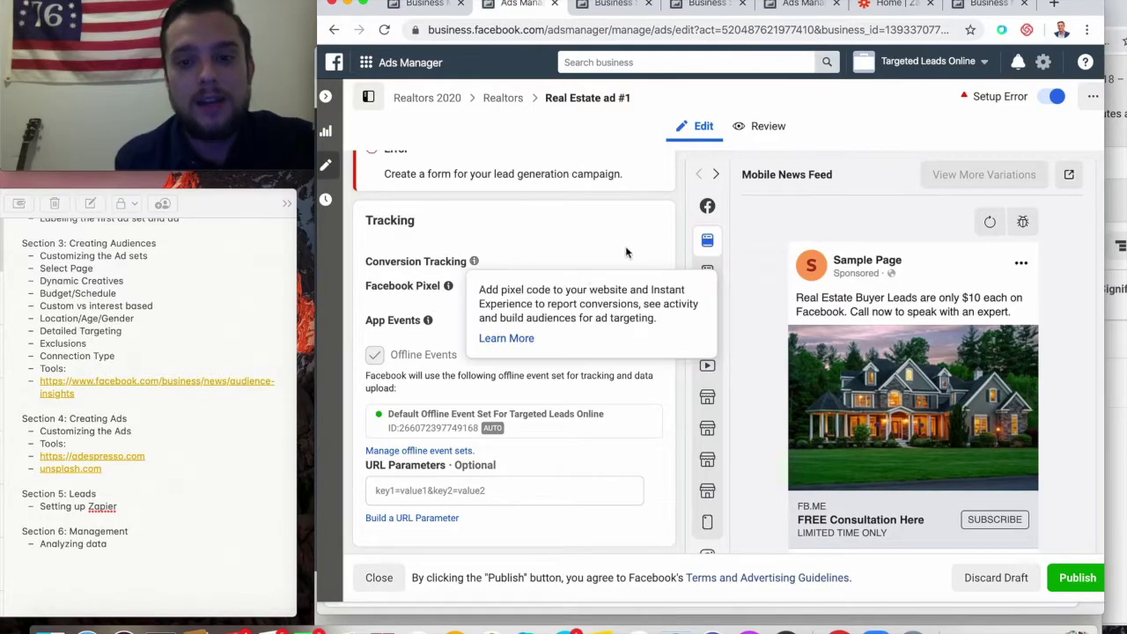
left_click(632, 286)
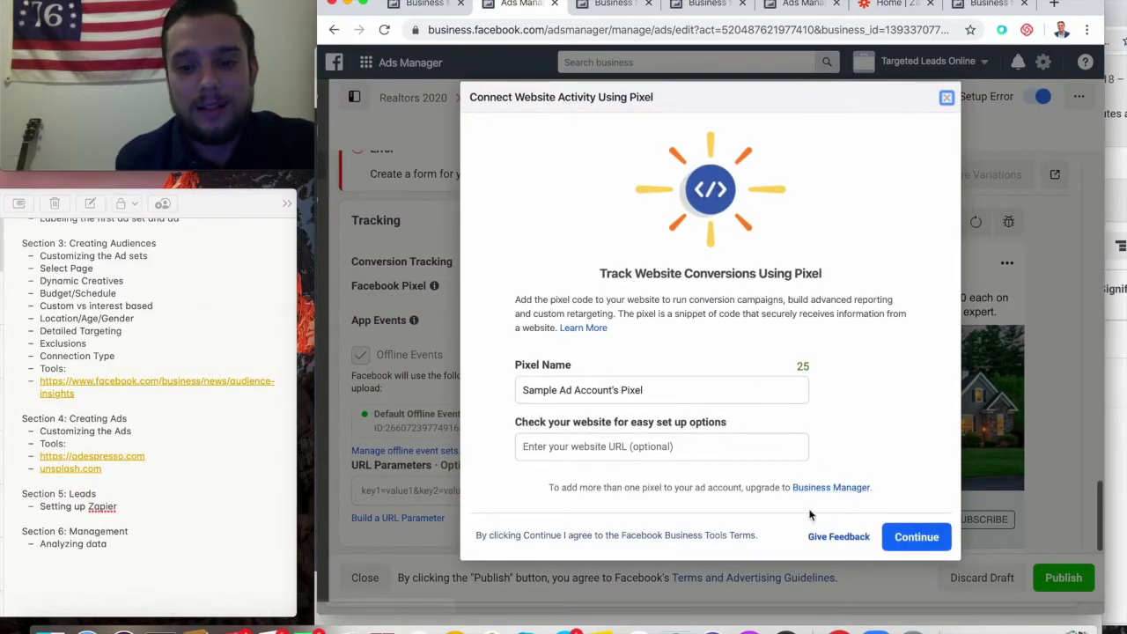
left_click(905, 536)
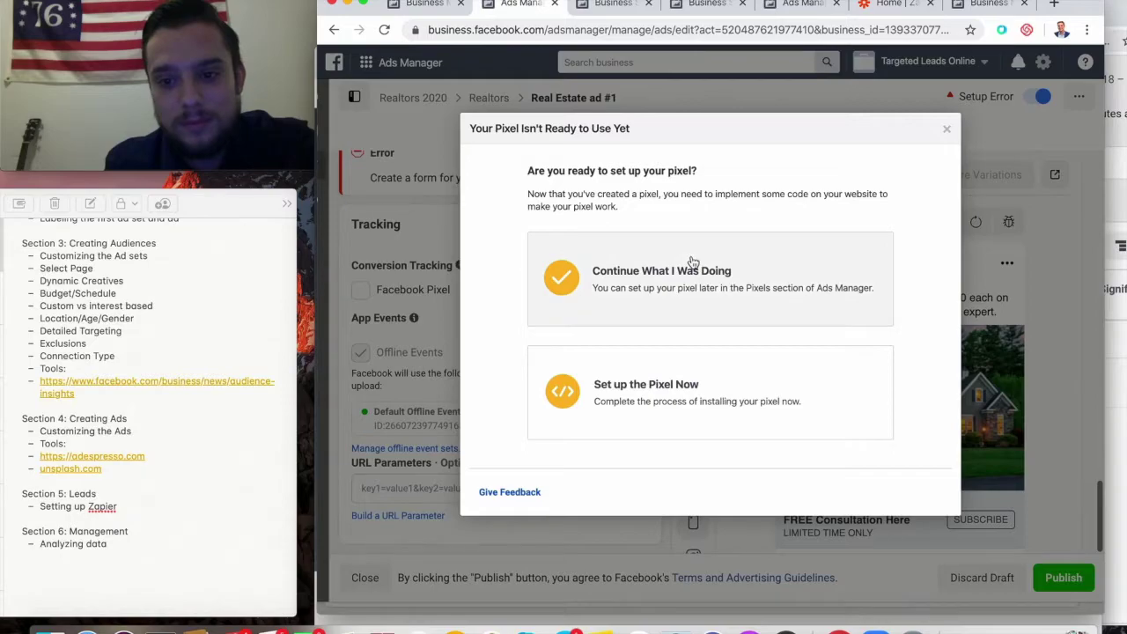
- Start setting up the new pixel with a partner integration and examine the available partners
left_click(679, 394)
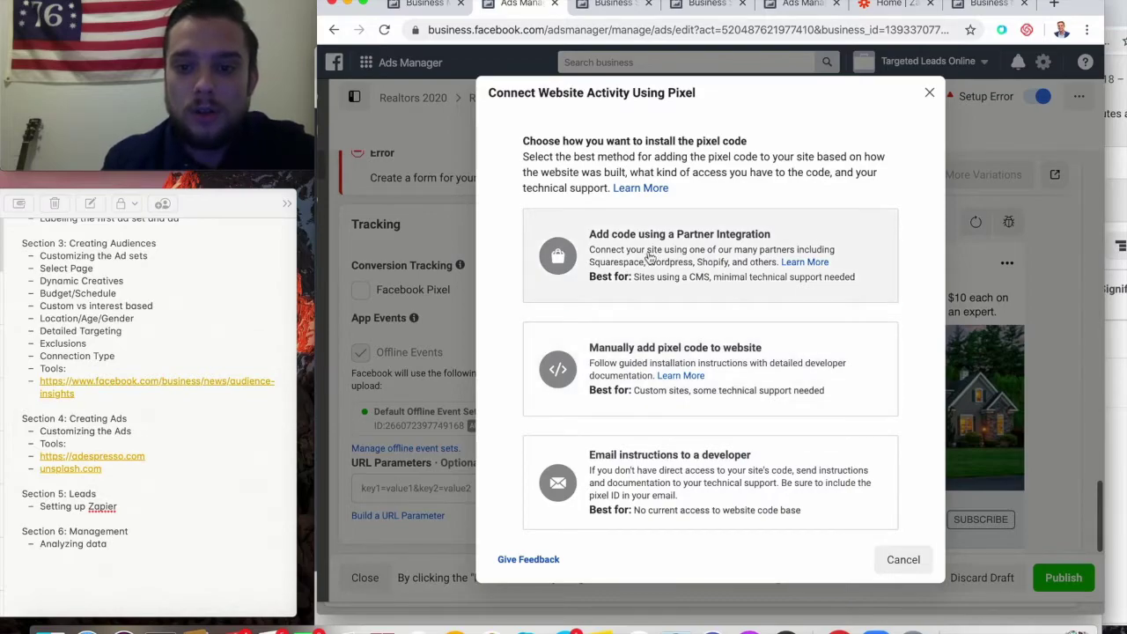
left_click(649, 251)
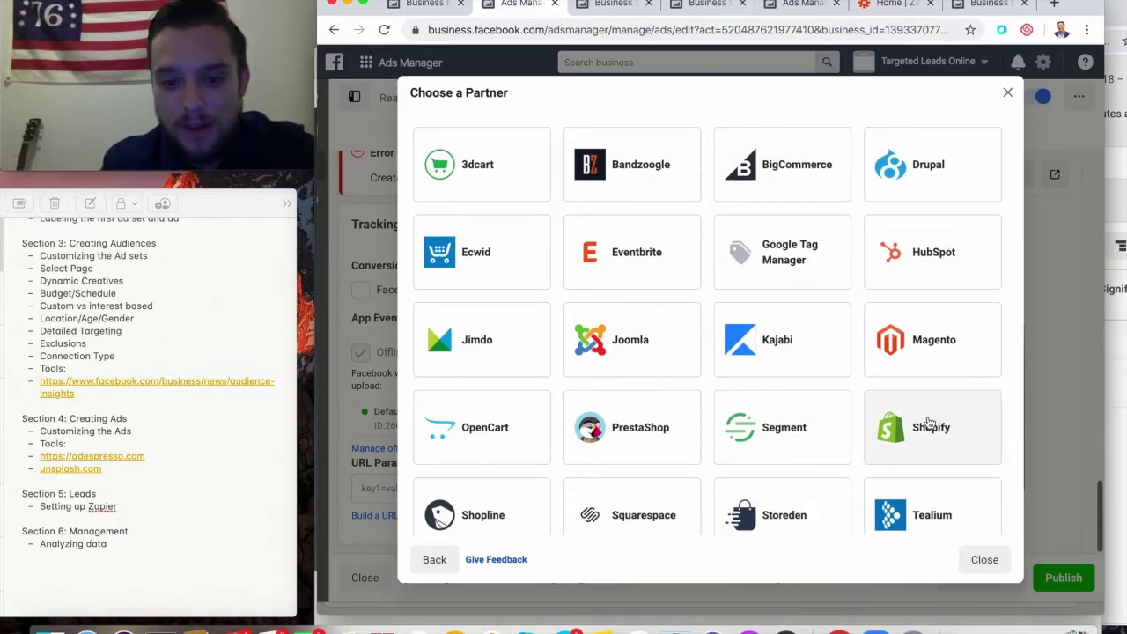
scroll(930, 422, "down", 5)
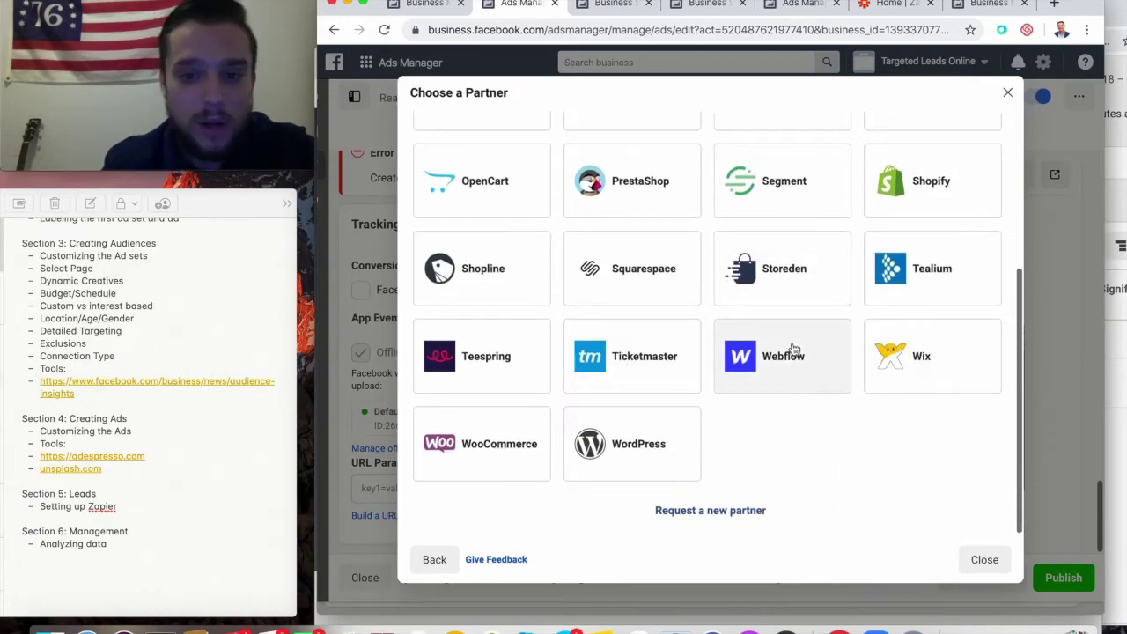
scroll(793, 350, "up", 5)
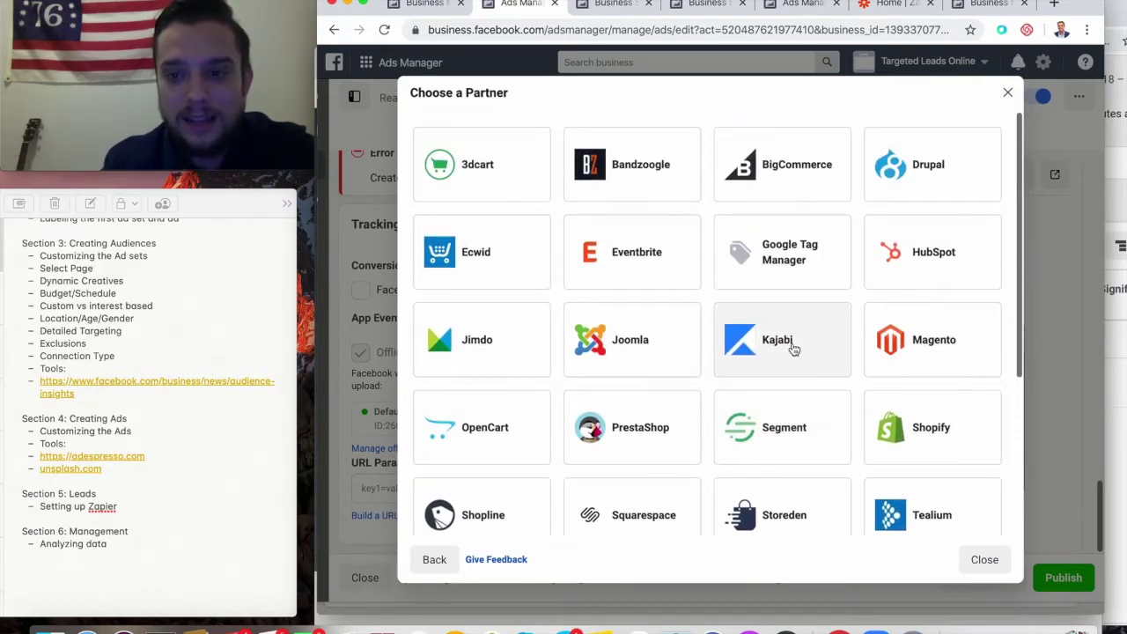
scroll(791, 353, "down", 5)
- Try the WordPress partner integration with Advanced Matching enabled, and back out of the pixel installation
left_click(634, 446)
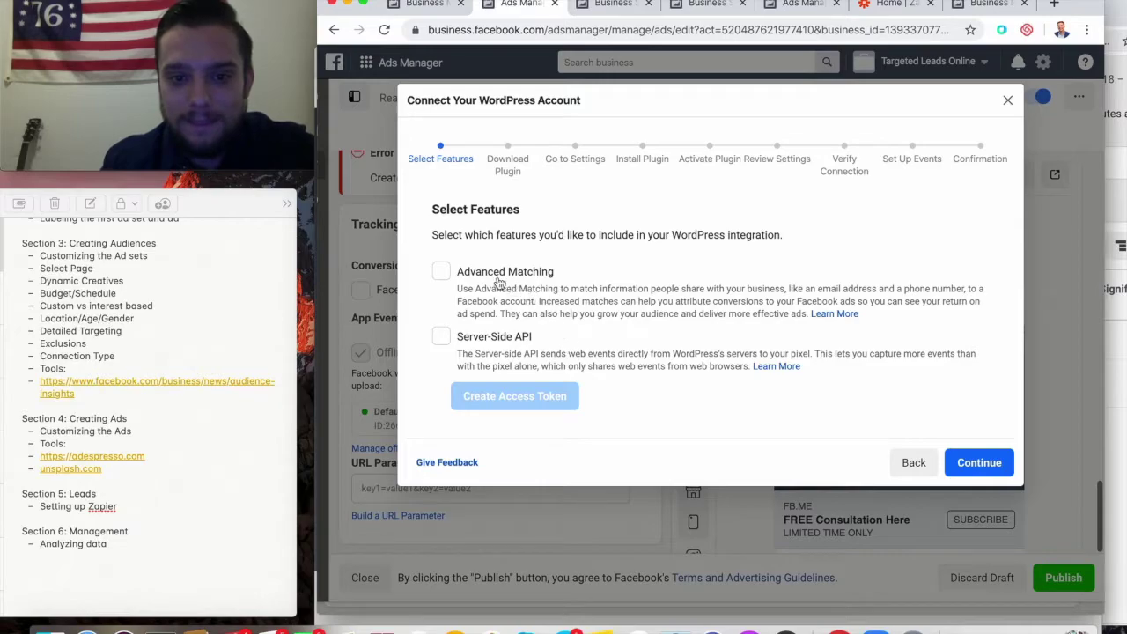
left_click(445, 271)
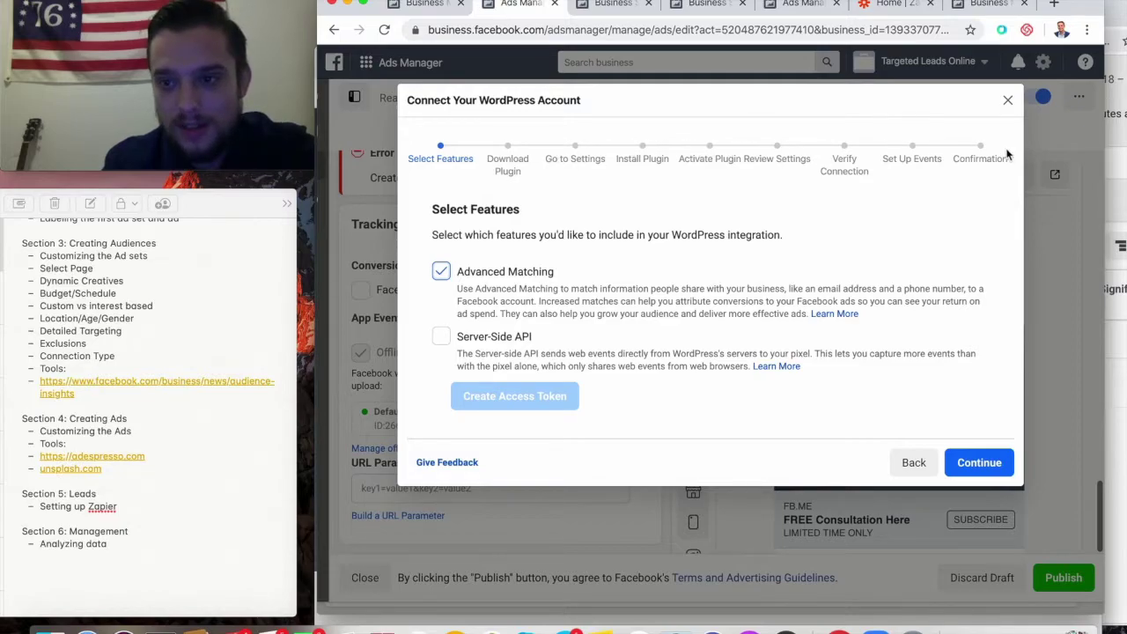
left_click(913, 464)
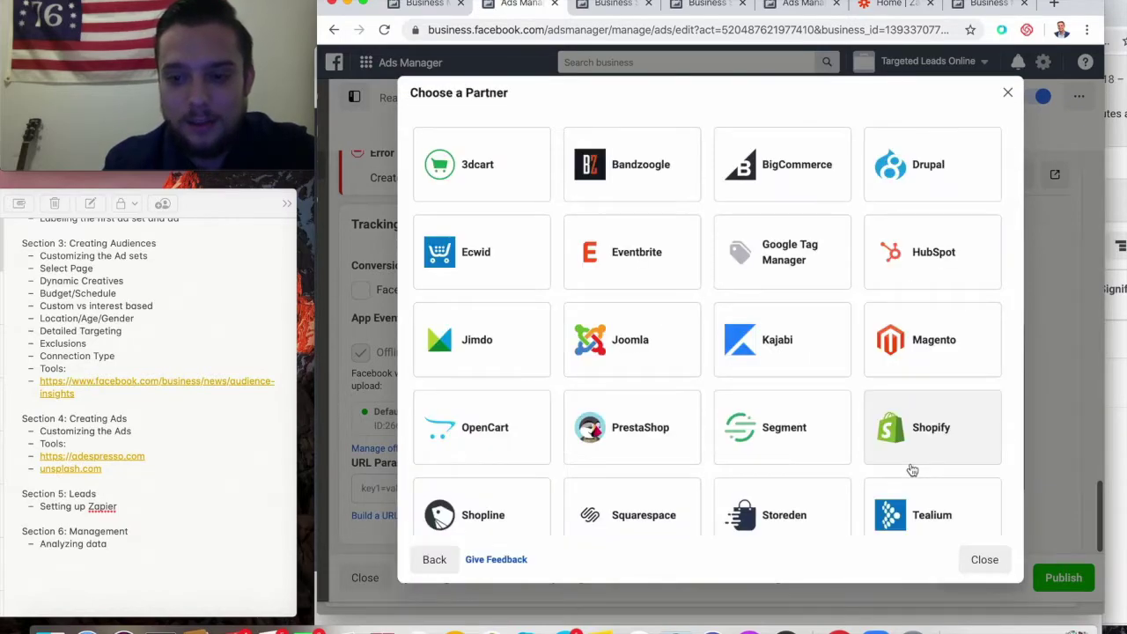
left_click(434, 559)
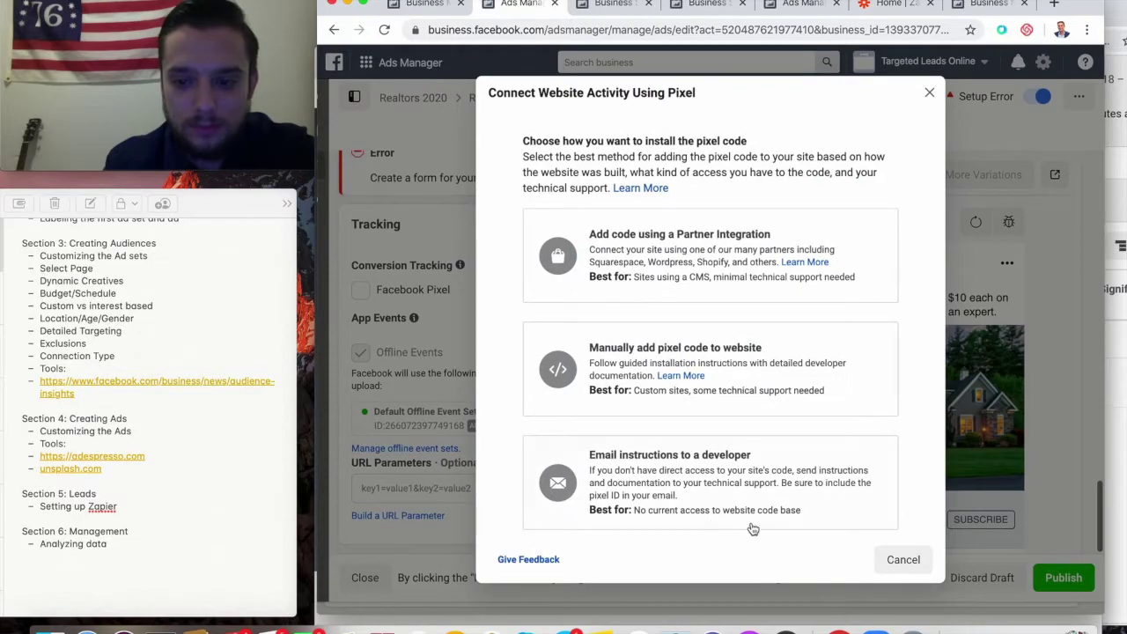
left_click(882, 561)
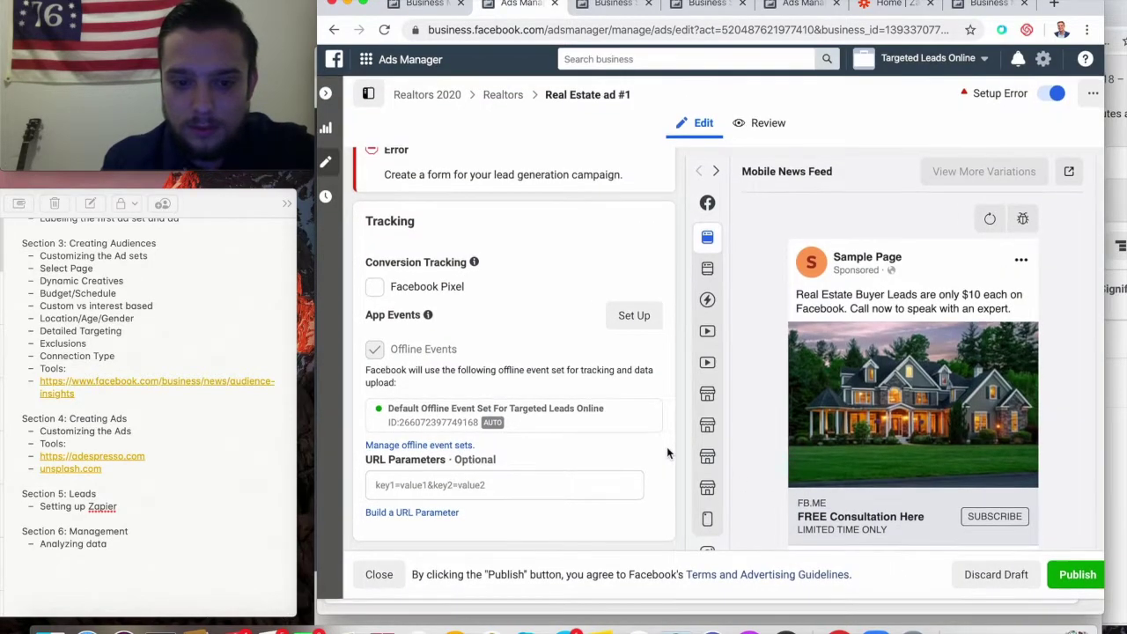
- Collapse the editor of Real Estate ad #1 to return to the list of ads
scroll(667, 447, "up", 5)
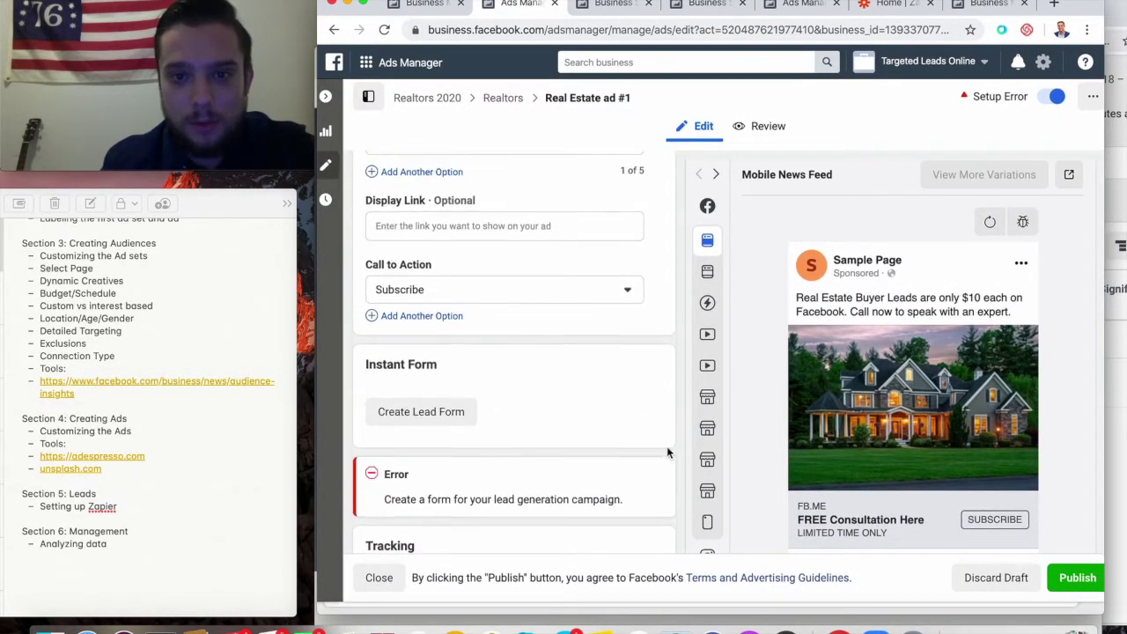
left_click(325, 97)
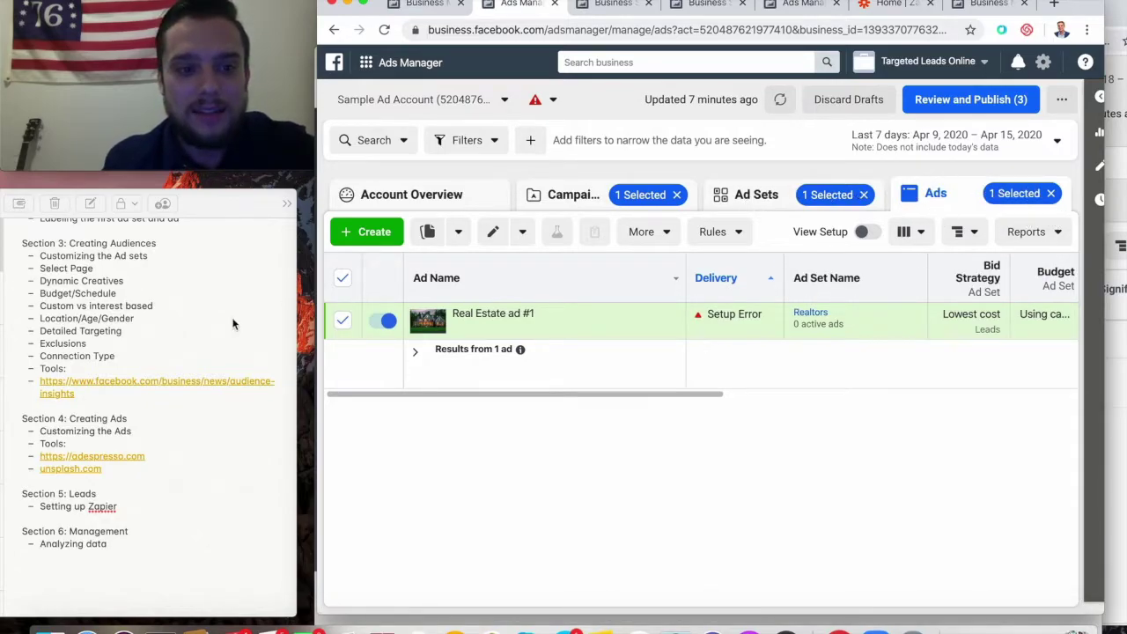
scroll(232, 324, "down", 1)
scroll(232, 324, "up", 1)
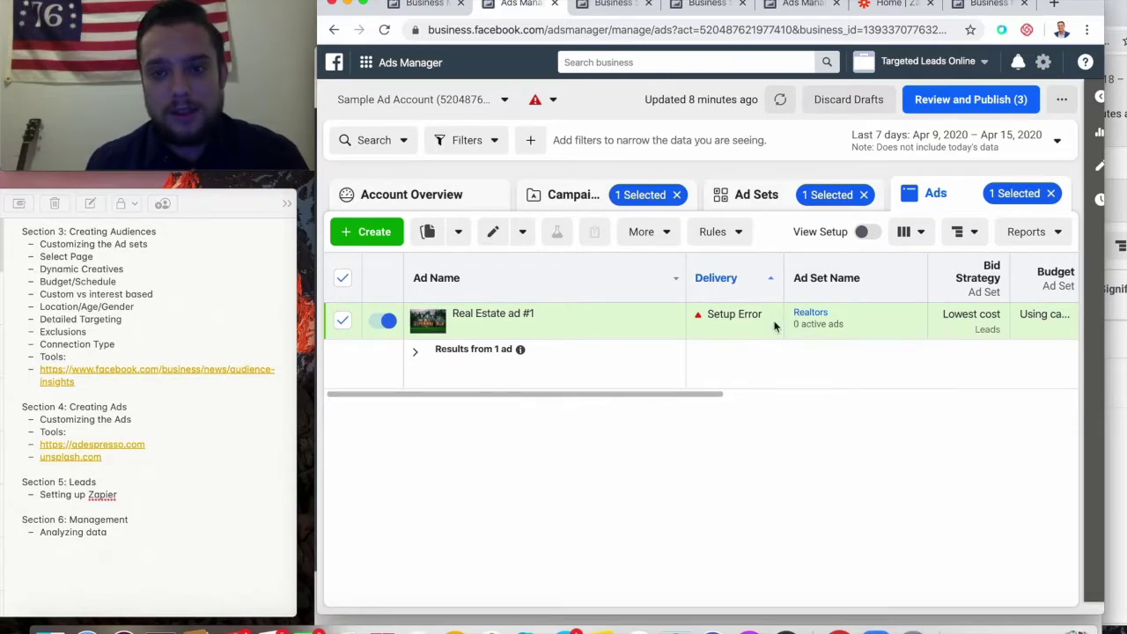
- Search for "facebook" in a new browser tab and open the Facebook site from the results
left_click(1054, 6)
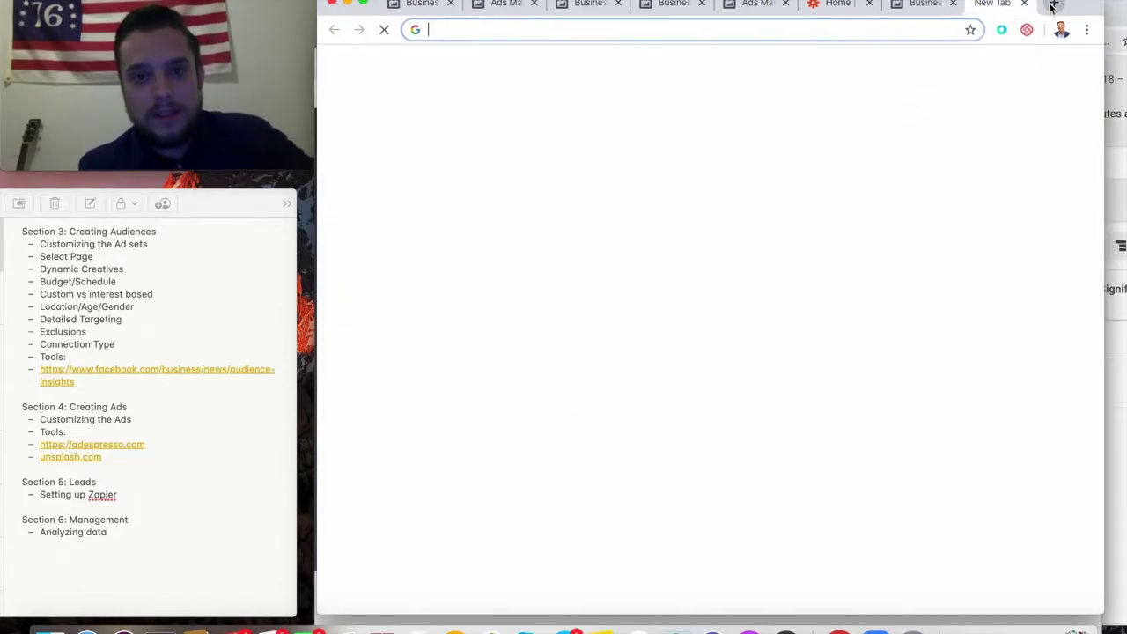
type("facebook")
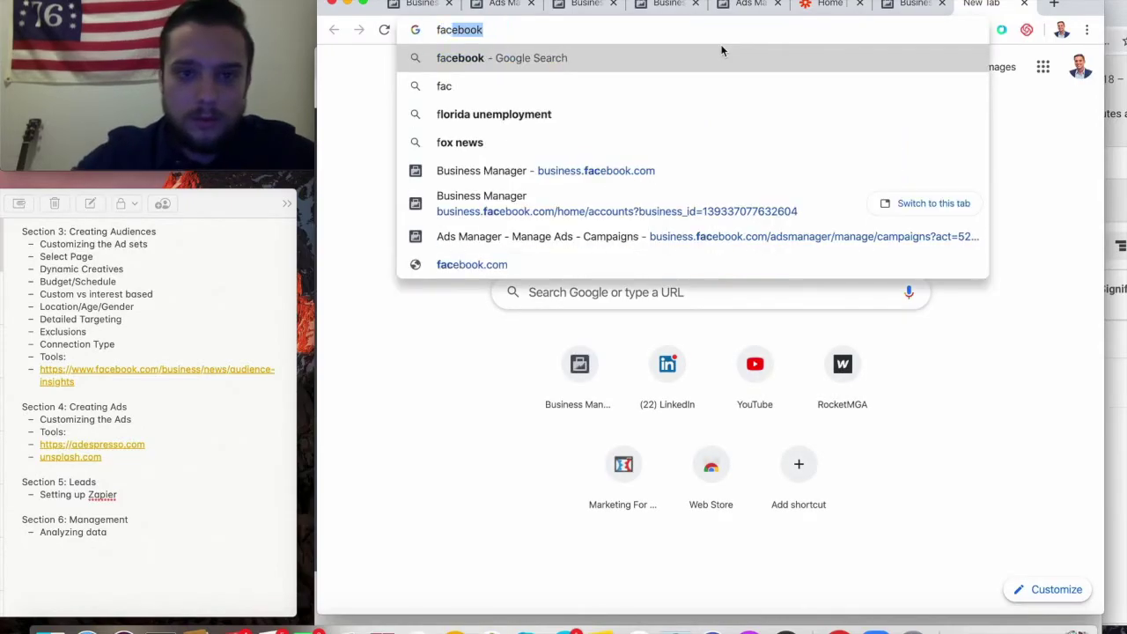
key("Return")
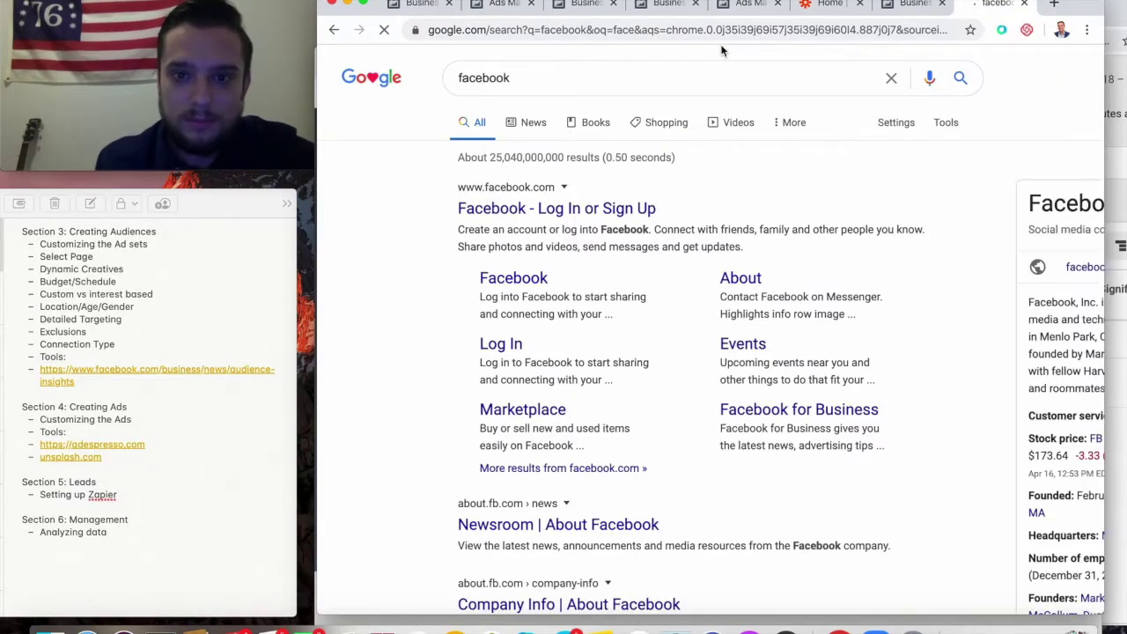
left_click(605, 244)
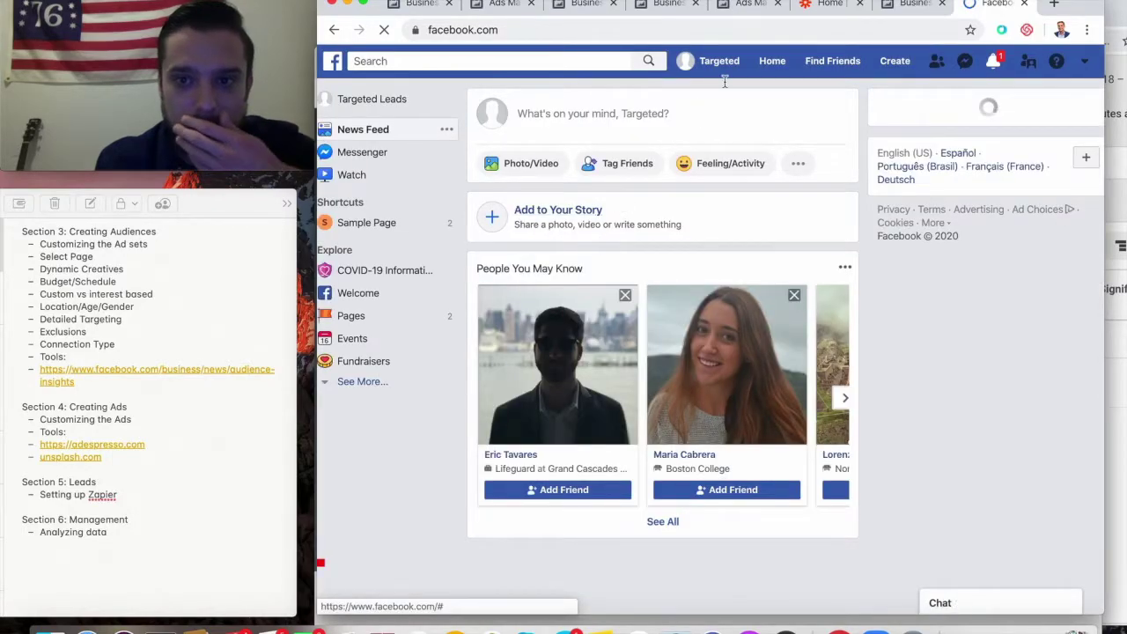
- Open the Sample Page from the account's list of pages and dismiss the browser's notification request
left_click(754, 68)
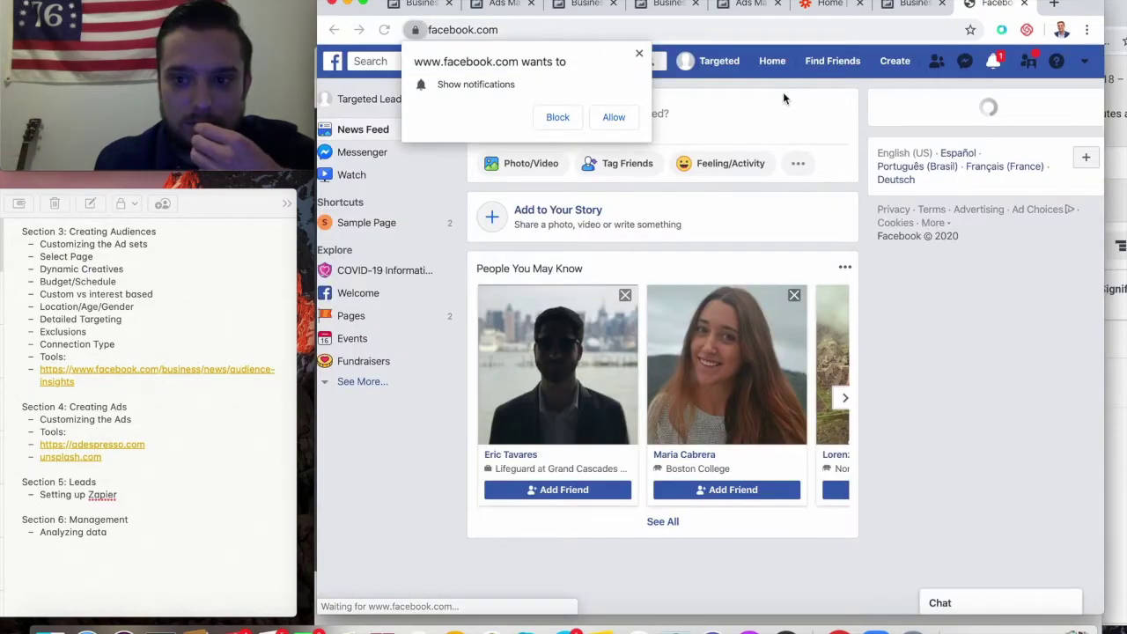
left_click(1086, 66)
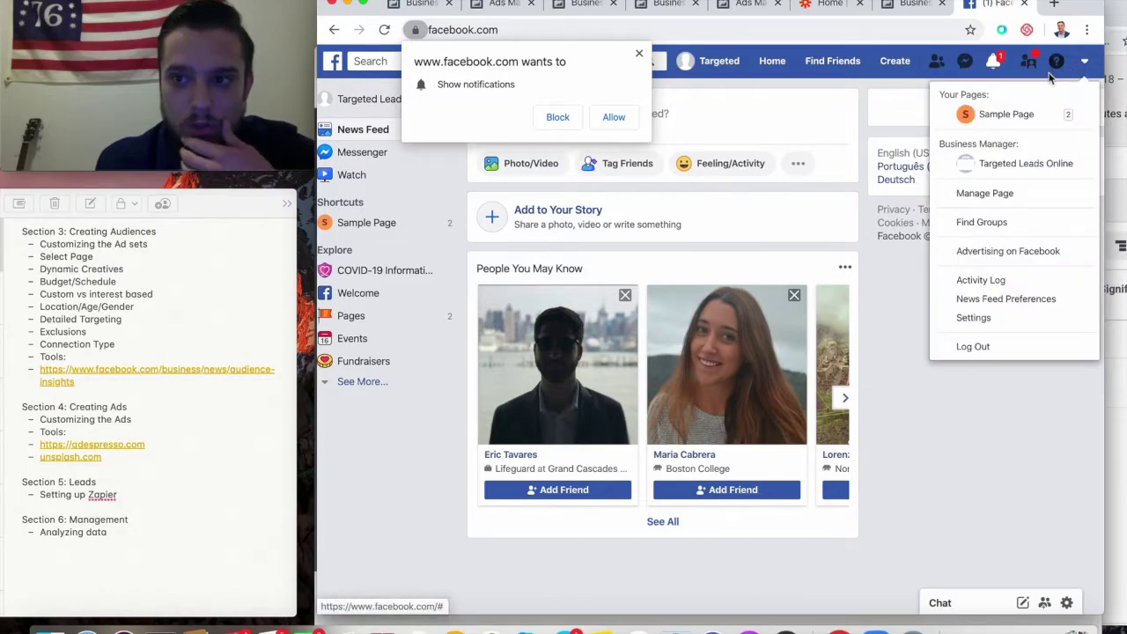
left_click(1004, 115)
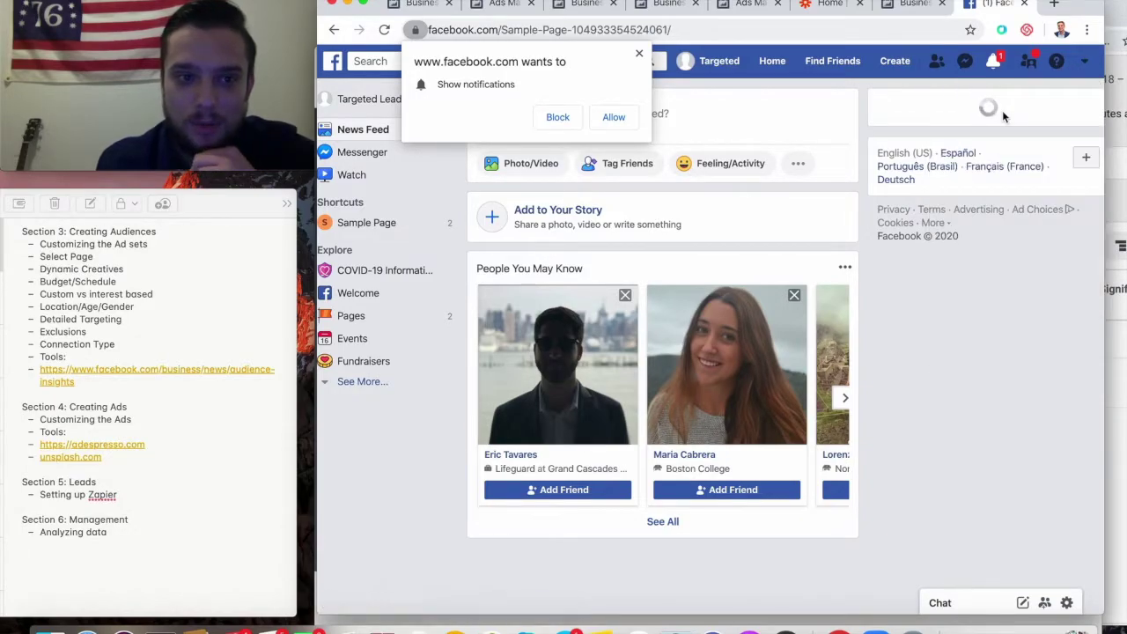
left_click(639, 52)
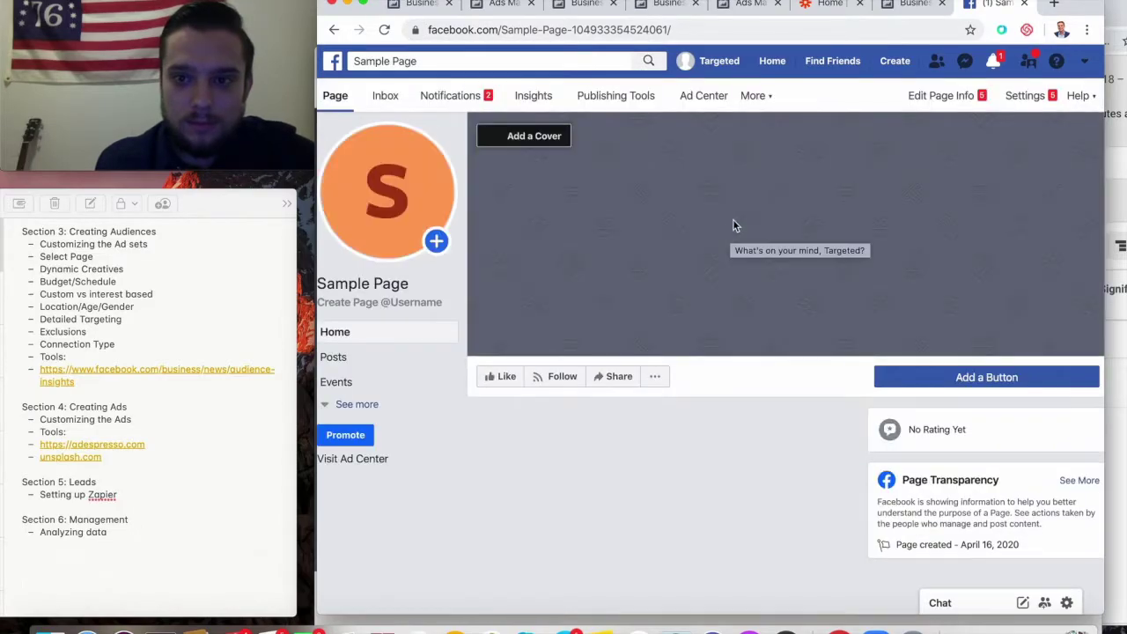
- Open the Lead Ads Forms Library in the Sample Page's Publishing Tools to see where leads are downloaded
mouse_move(773, 104)
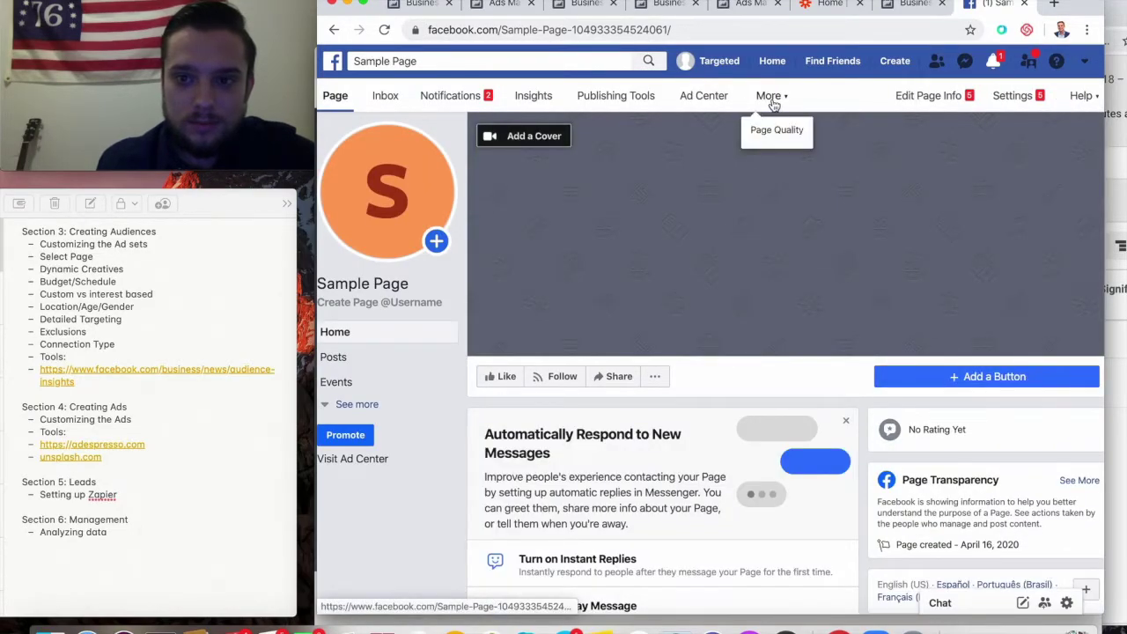
left_click(643, 99)
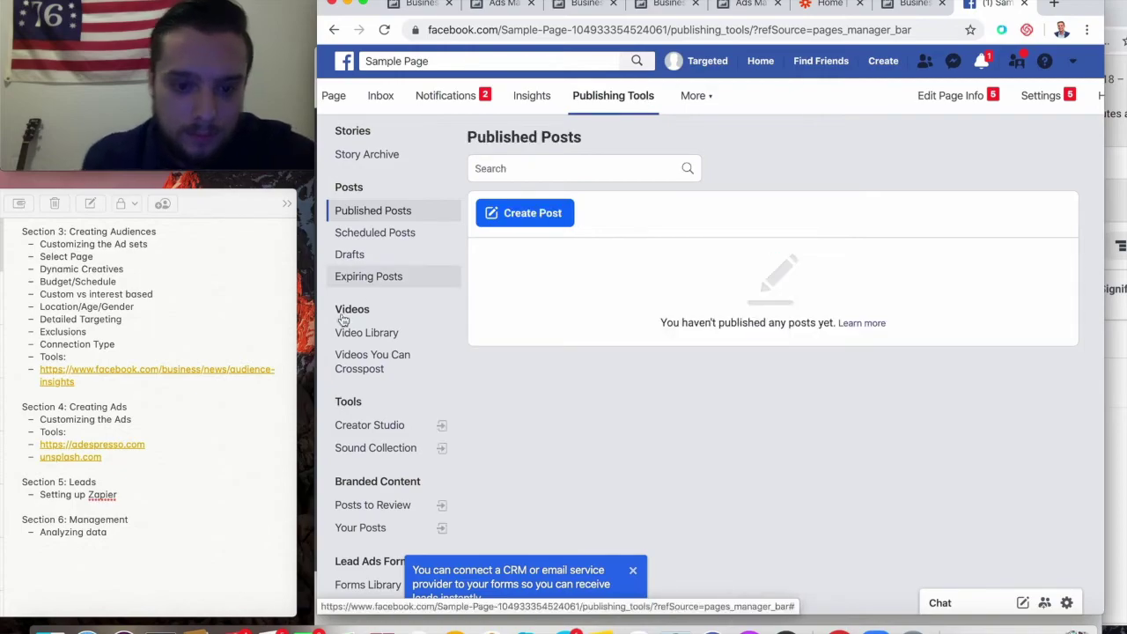
scroll(416, 385, "down", 2)
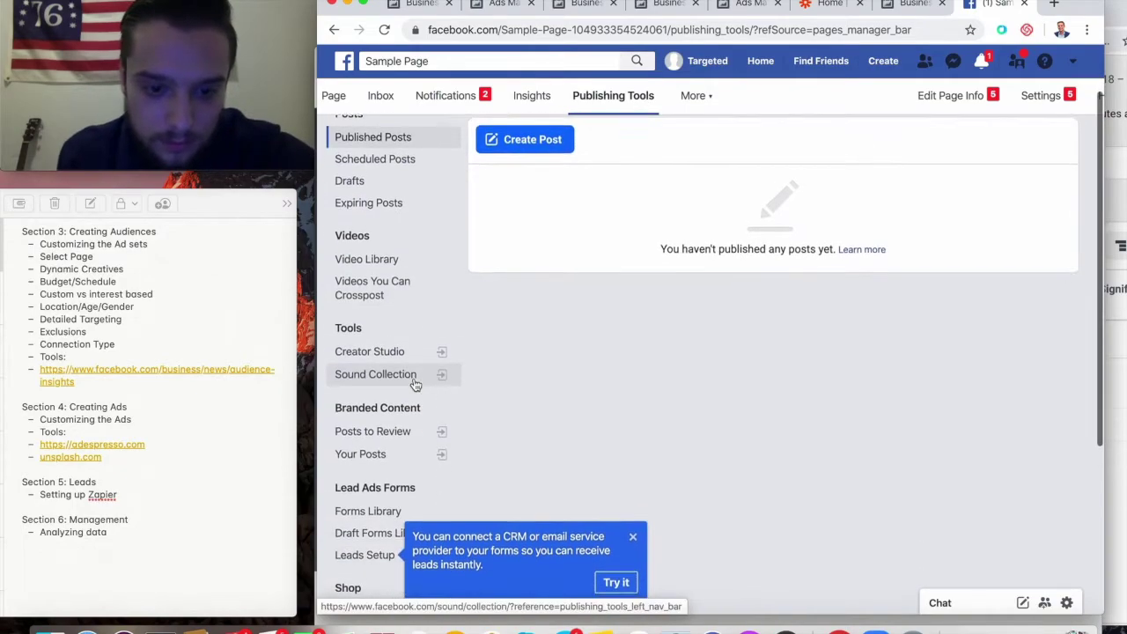
left_click(399, 482)
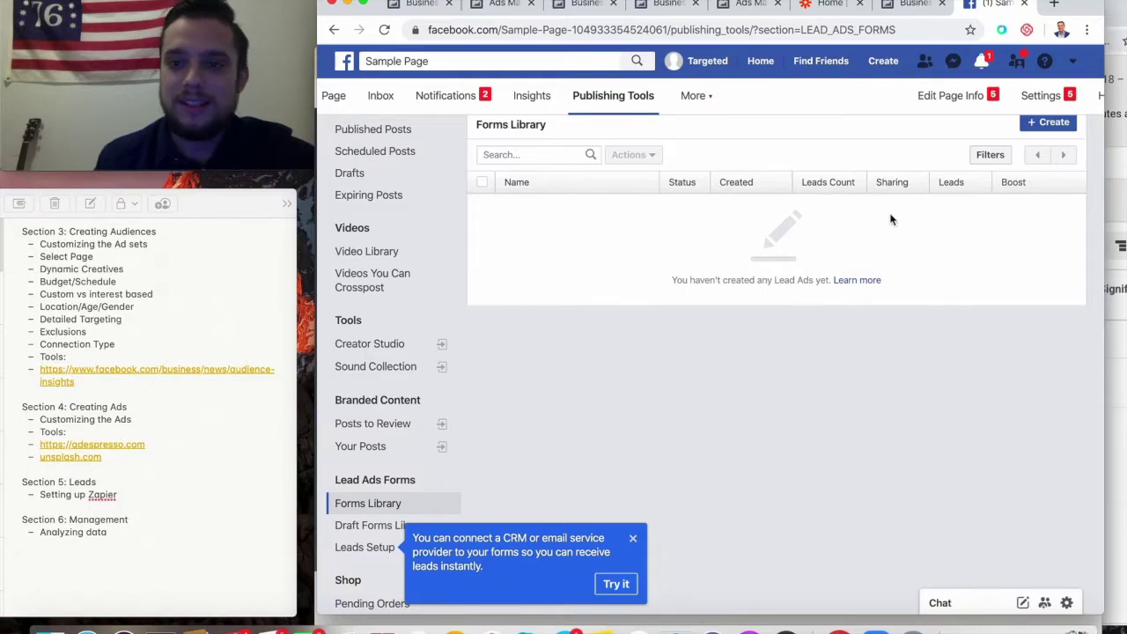
scroll(890, 220, "up", 1)
scroll(652, 173, "up", 1)
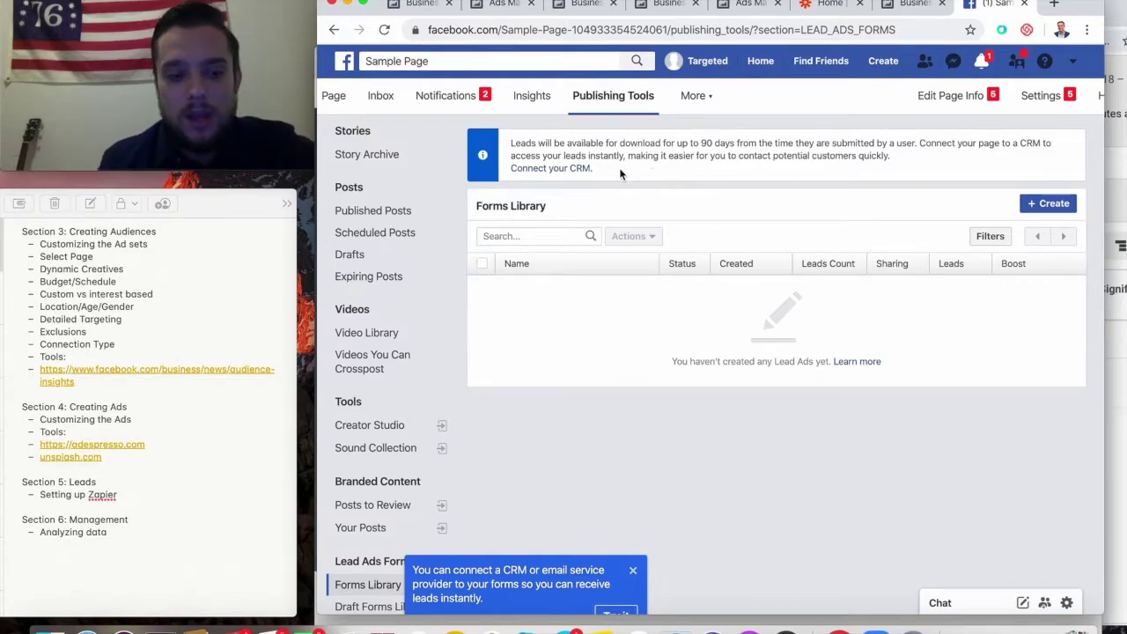
- Add the line zapier.com below "Setting up Zapier" in the Section 5: Leads notes
left_click(147, 523)
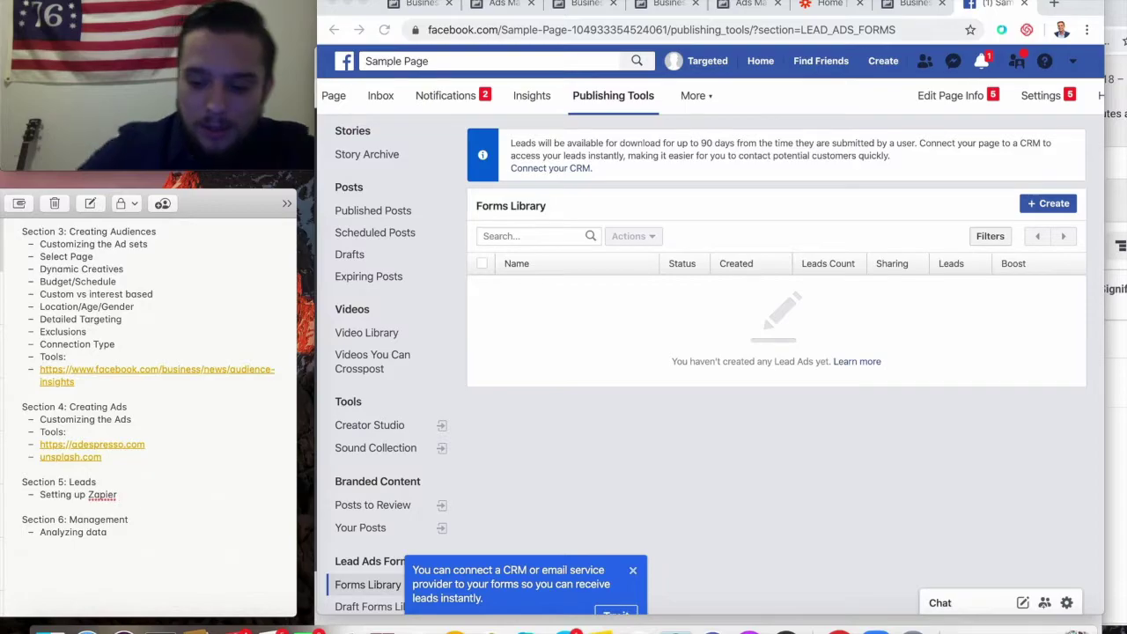
key("Return")
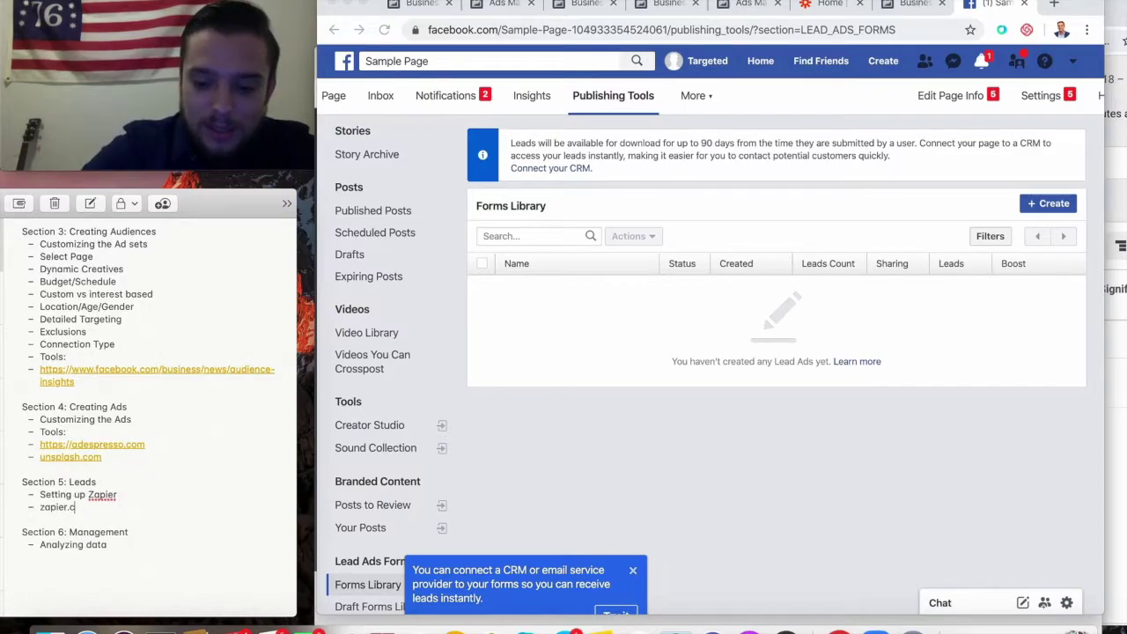
key("Return")
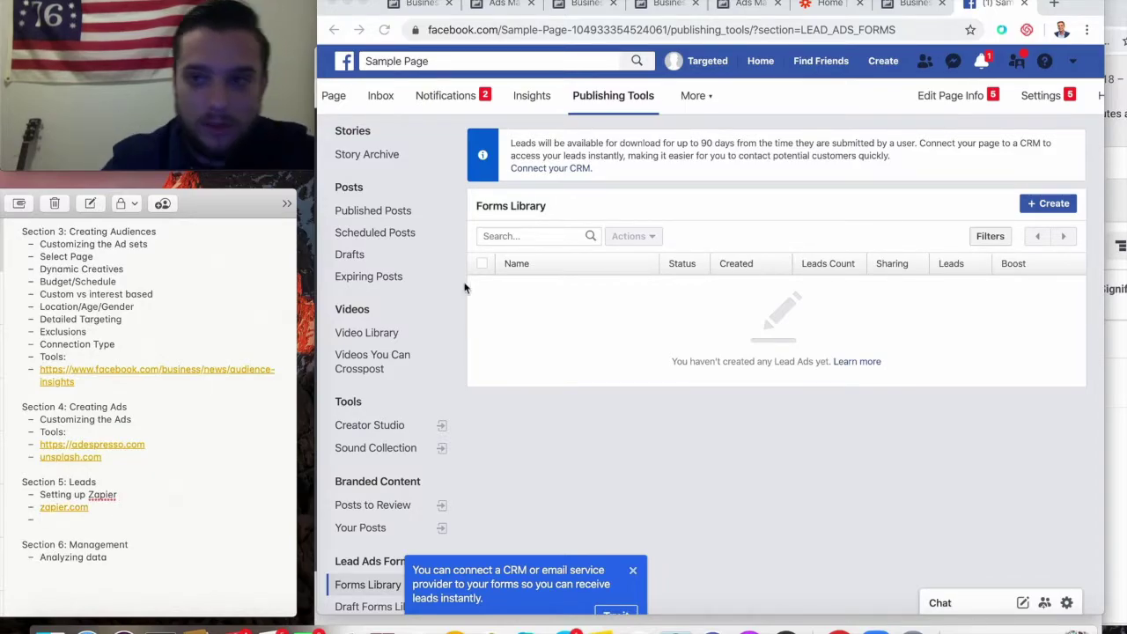
- Switch to the Zapier dashboard and start making a new zap
left_click(838, 4)
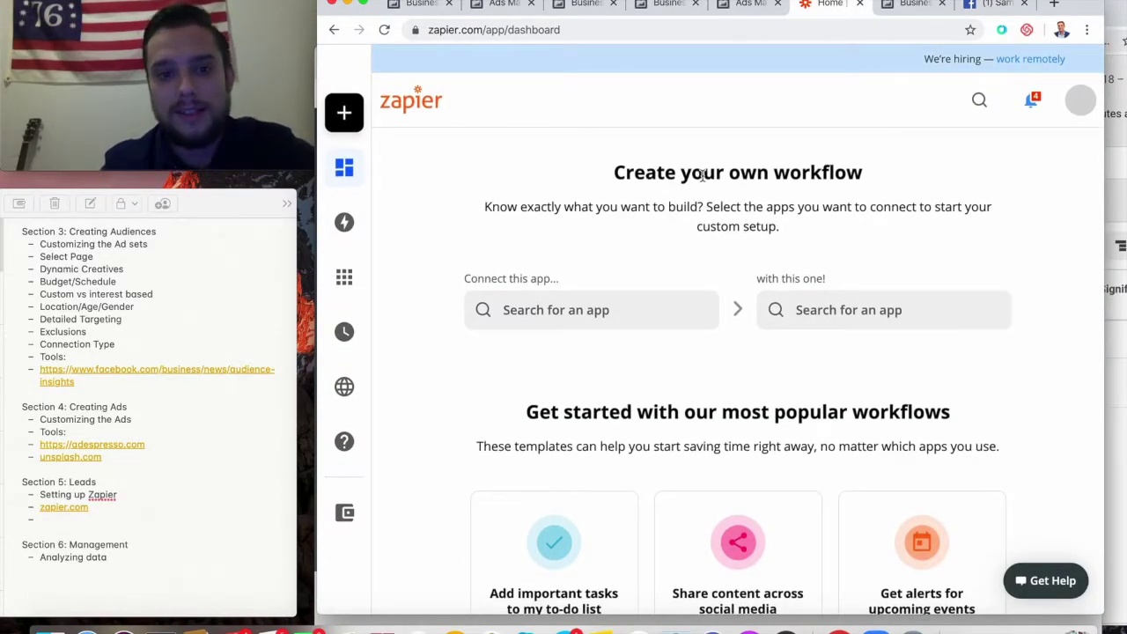
mouse_move(346, 114)
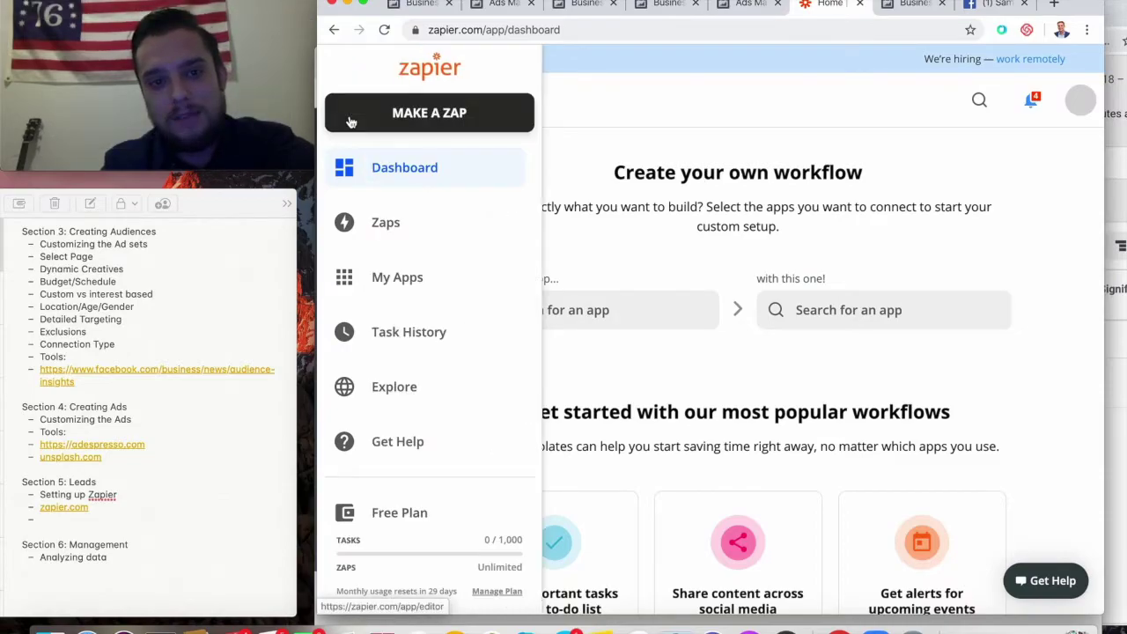
left_click(411, 117)
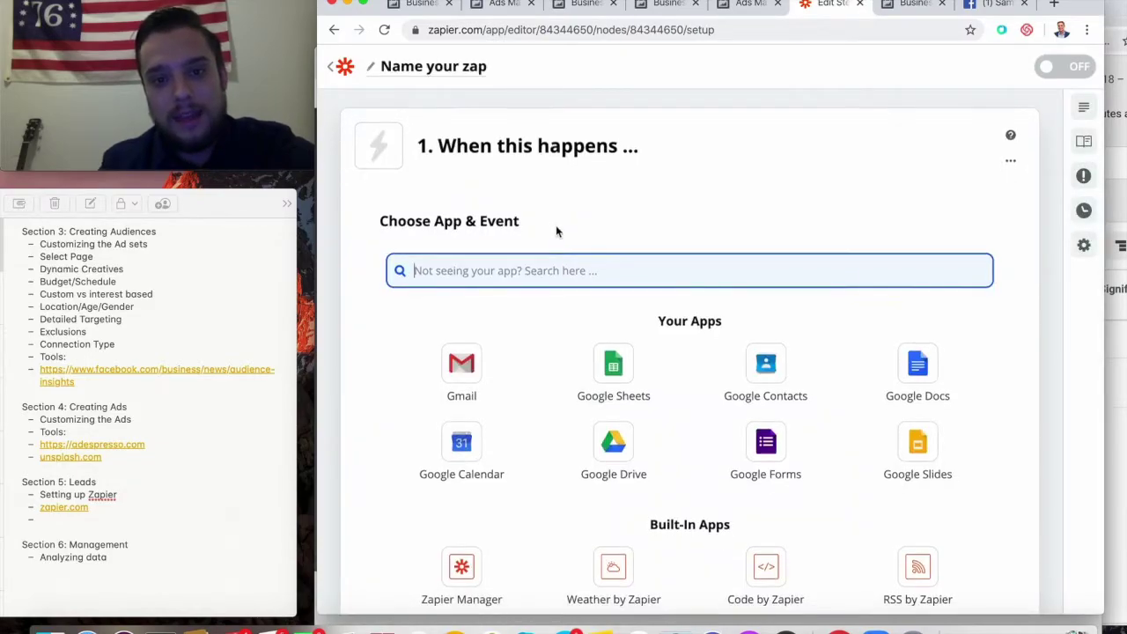
- Search the trigger apps for "facebook" and set the zap's trigger to Facebook Lead Ads with the New Lead event
scroll(556, 230, "down", 5)
scroll(556, 231, "down", 4)
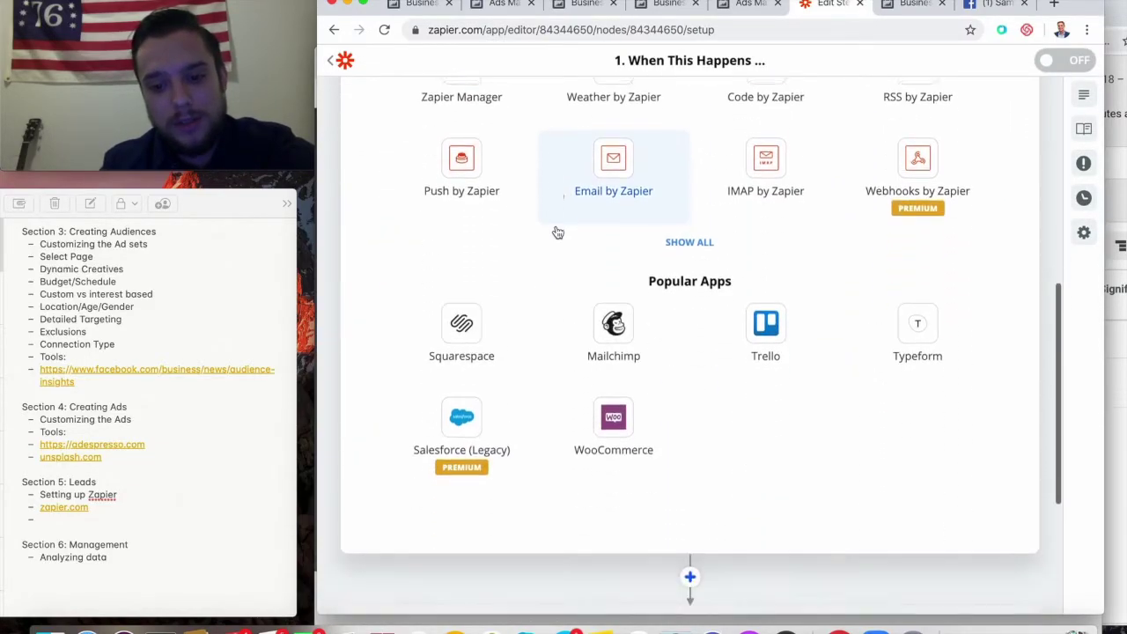
scroll(556, 230, "up", 8)
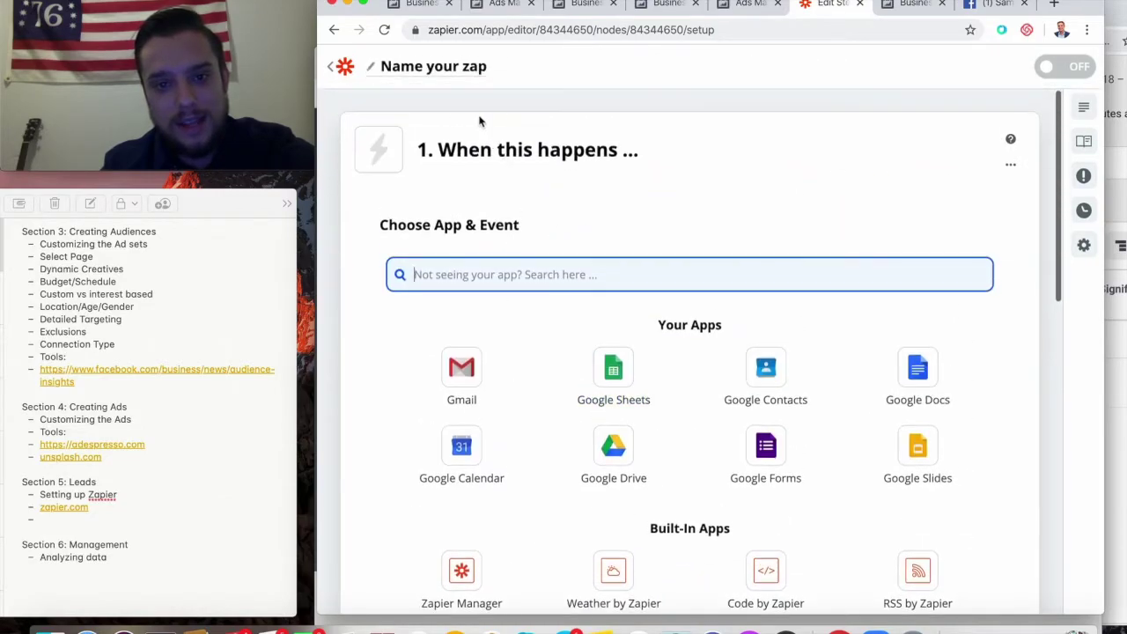
scroll(609, 176, "down", 8)
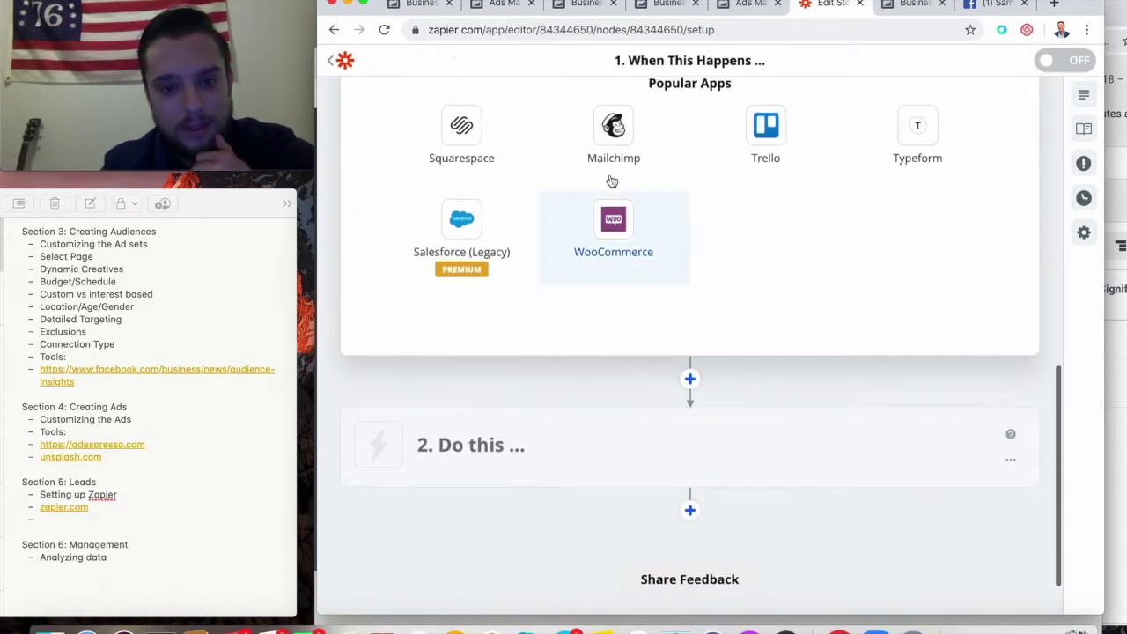
scroll(734, 432, "up", 10)
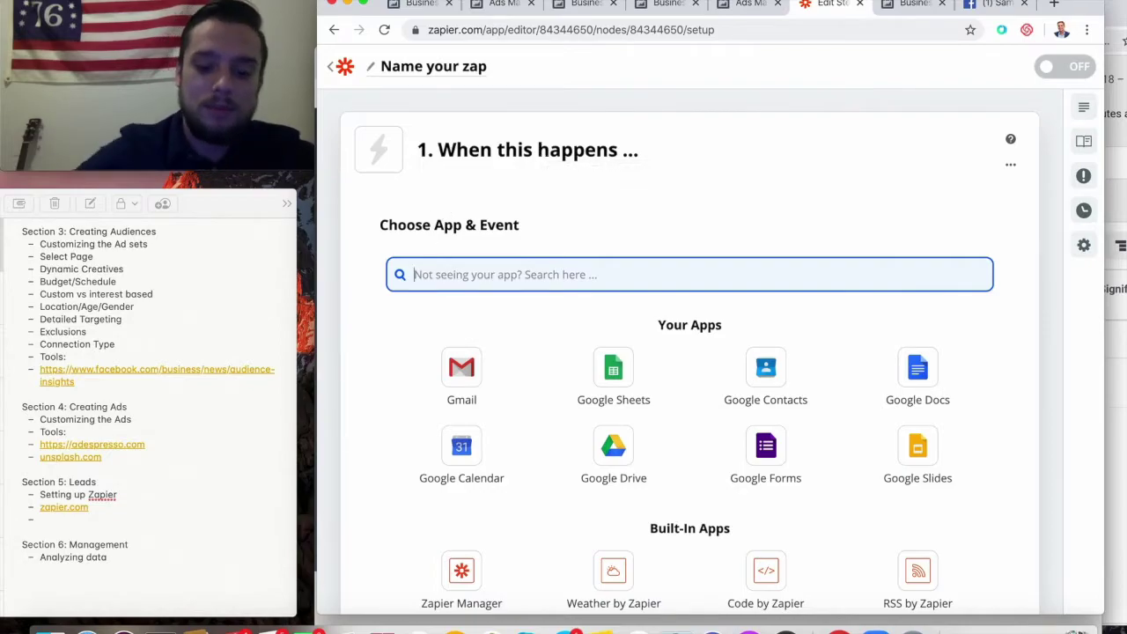
type("facebook")
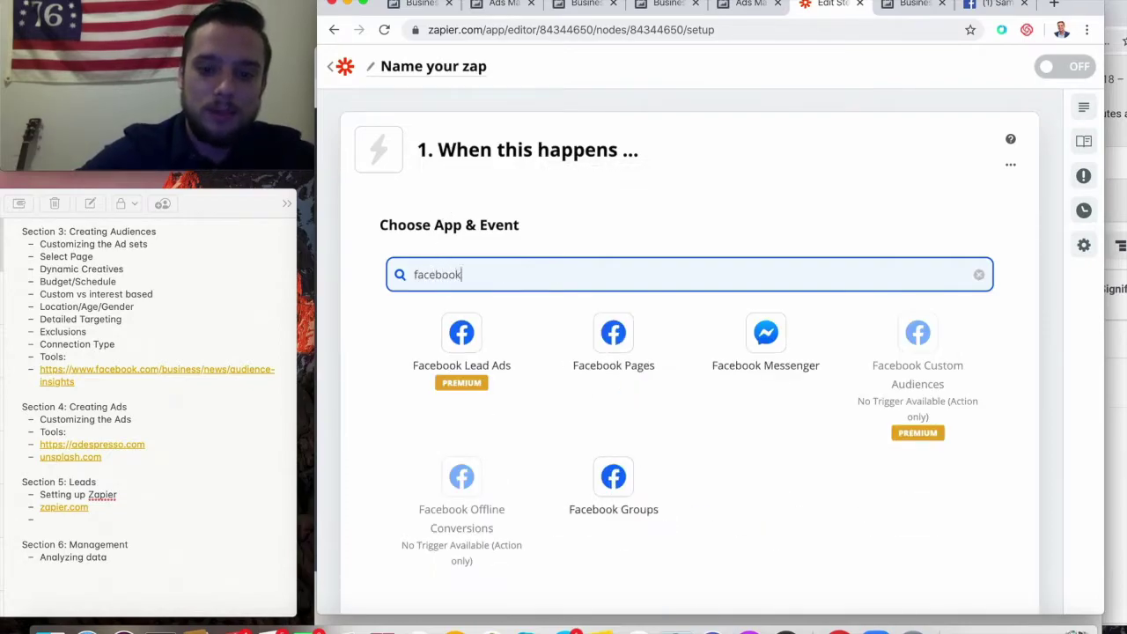
left_click(456, 338)
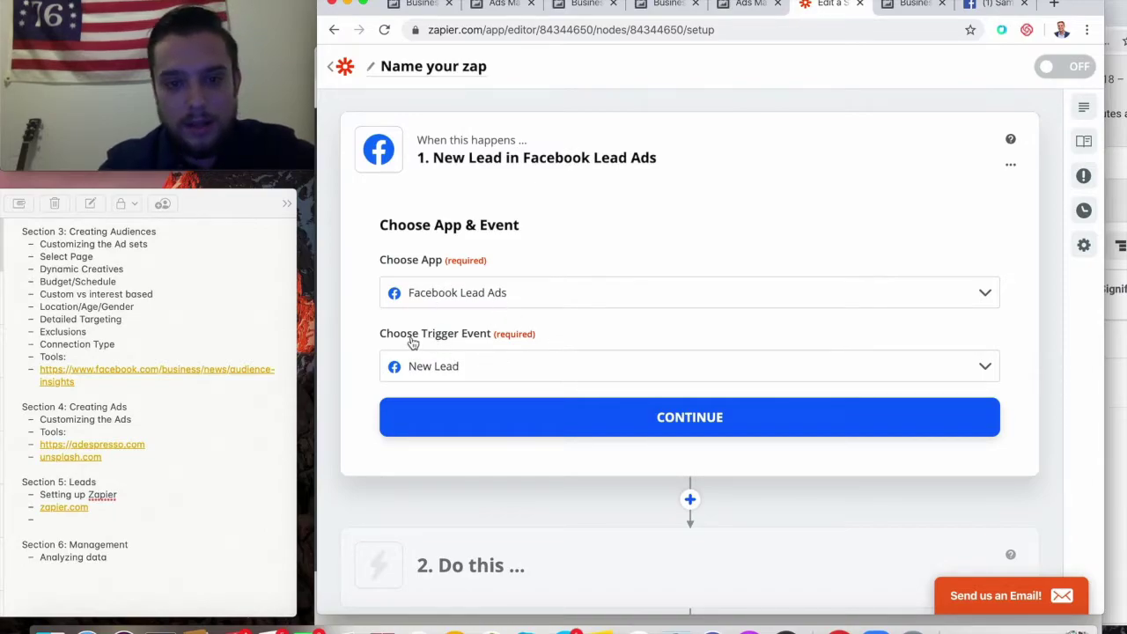
left_click(415, 371)
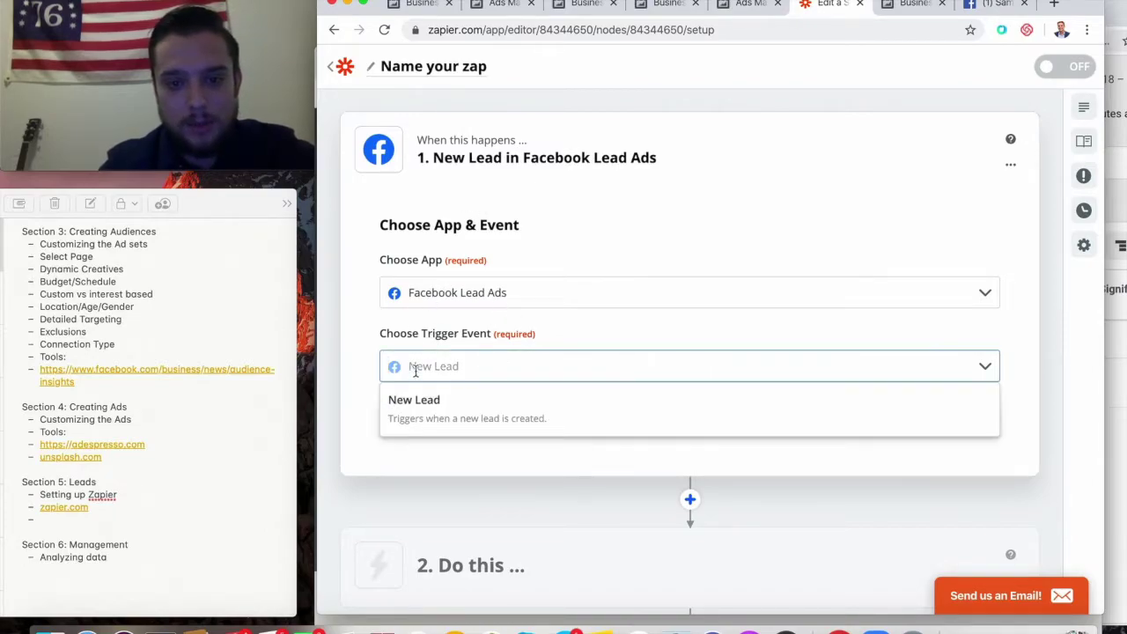
left_click(432, 421)
left_click(478, 421)
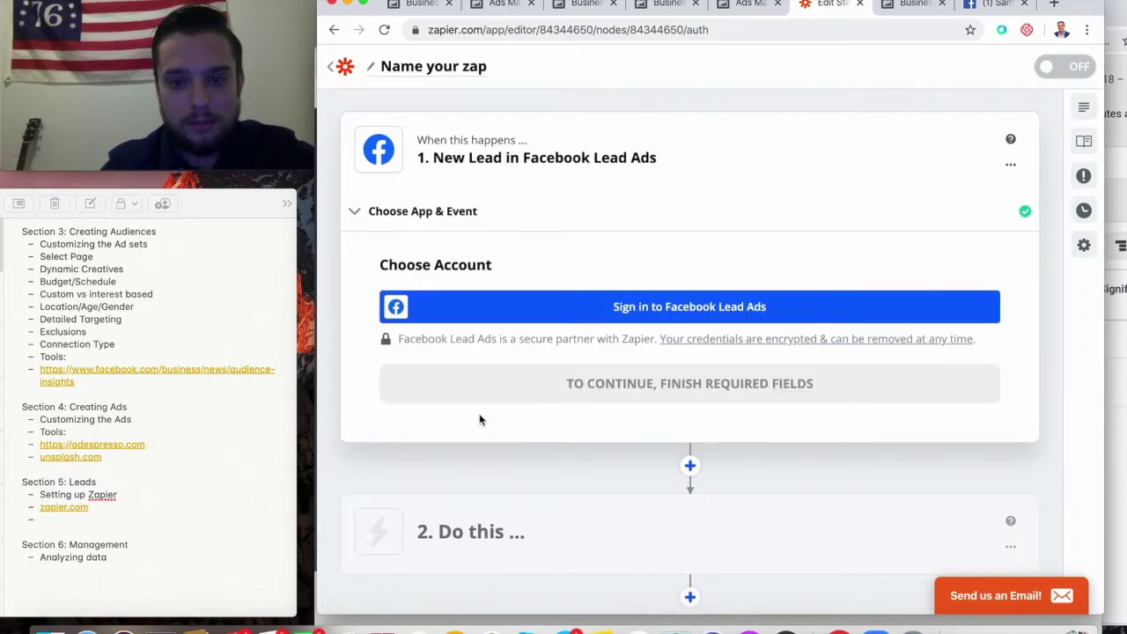
- Sign in to Facebook Lead Ads, grant Zapier the requested permissions, and accept the connected account for the trigger
left_click(563, 319)
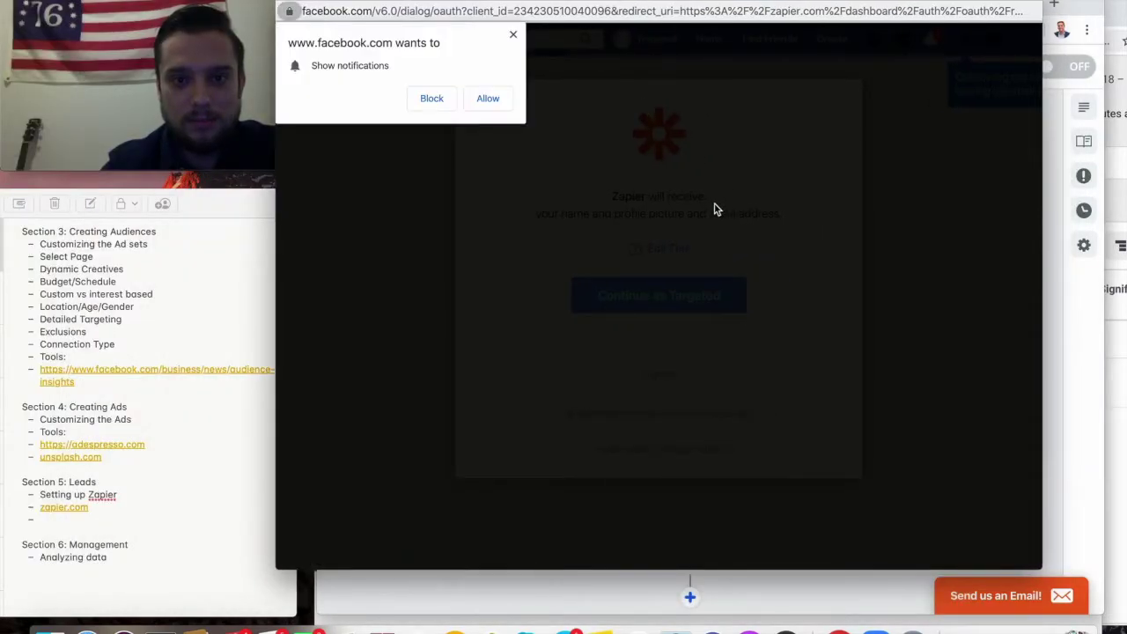
left_click(513, 35)
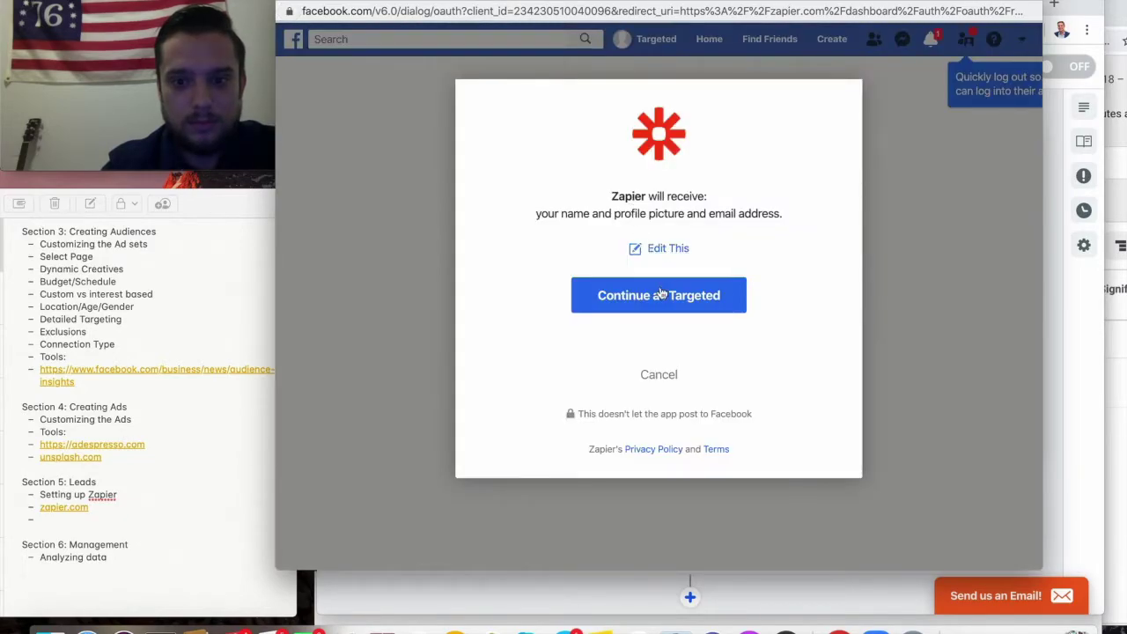
left_click(662, 294)
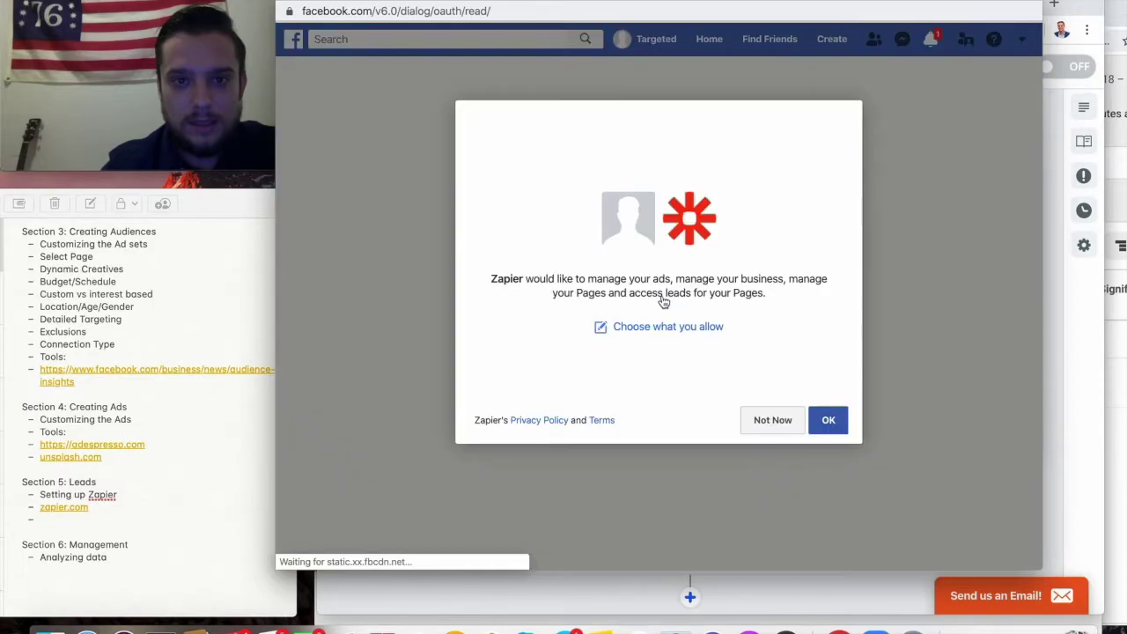
left_click(827, 422)
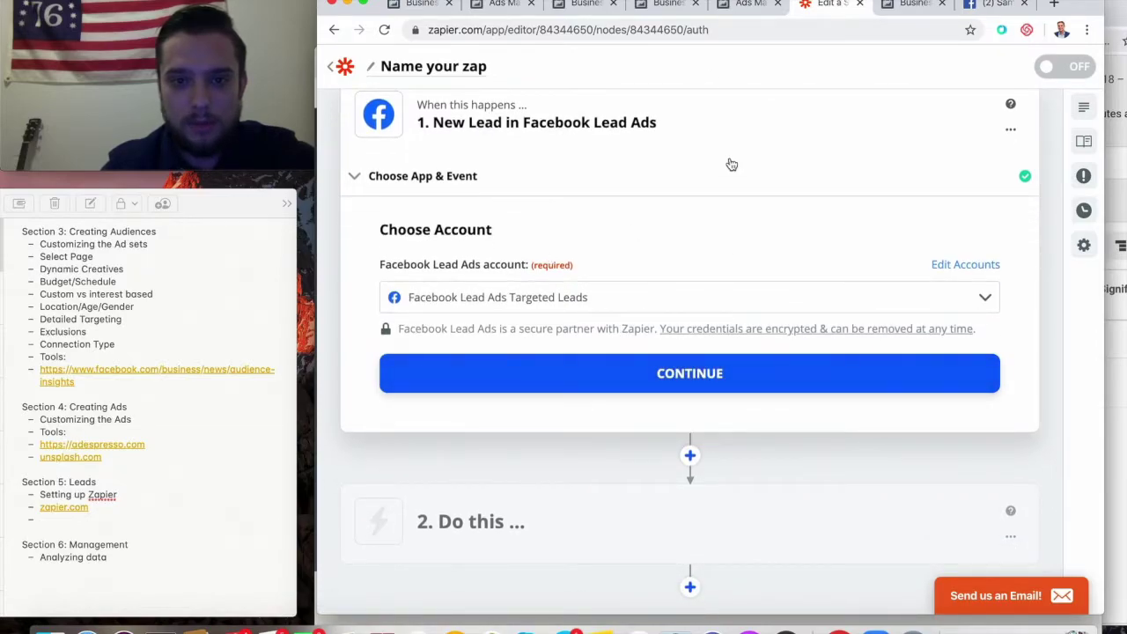
scroll(686, 213, "down", 1)
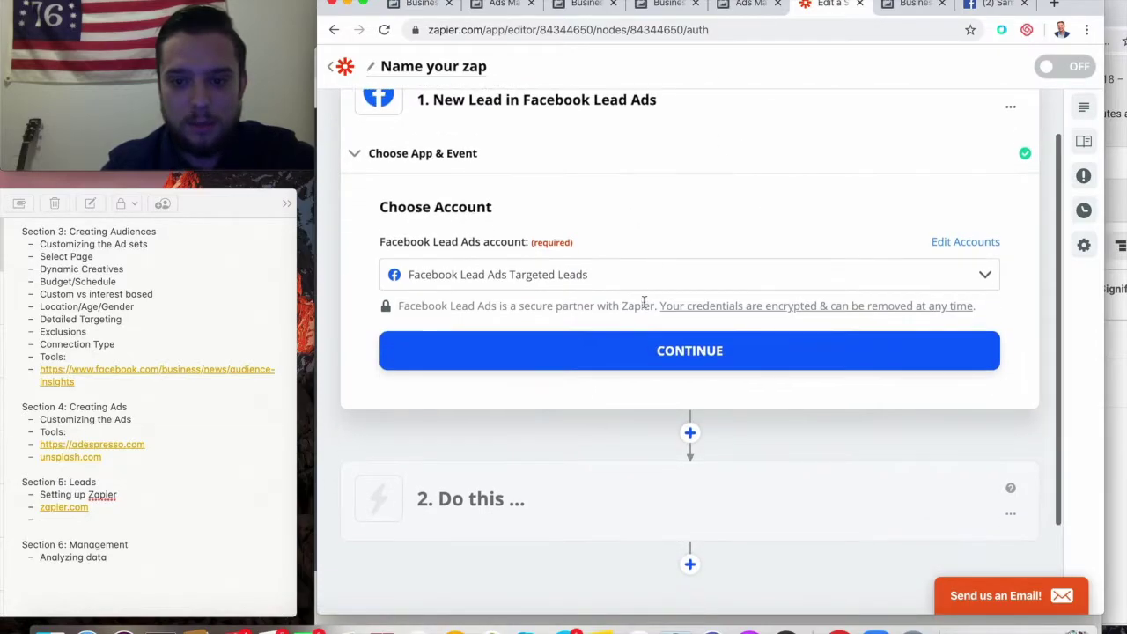
left_click(602, 367)
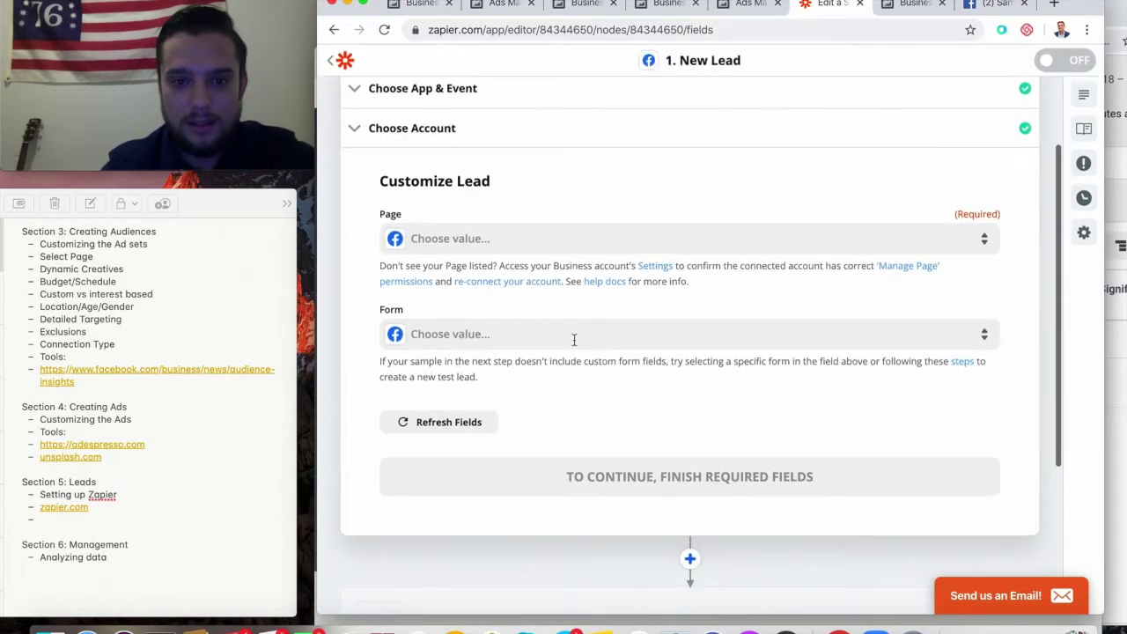
- Customize the lead trigger with Sample Page as the page and Default (Any Form) as the form, and skip the connection test
left_click(471, 248)
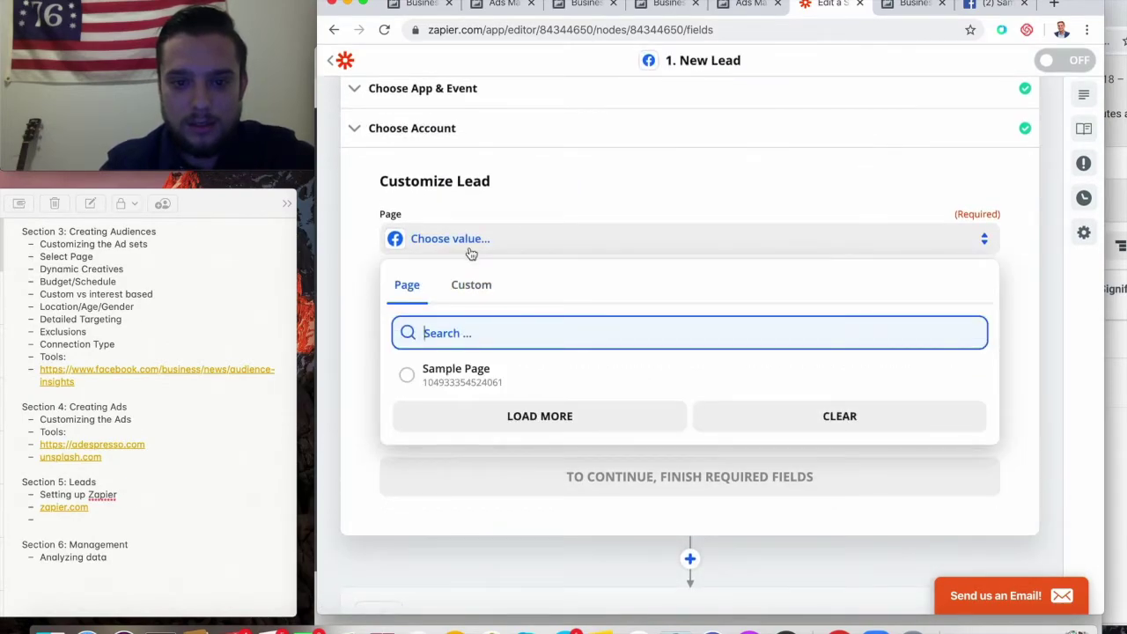
left_click(511, 373)
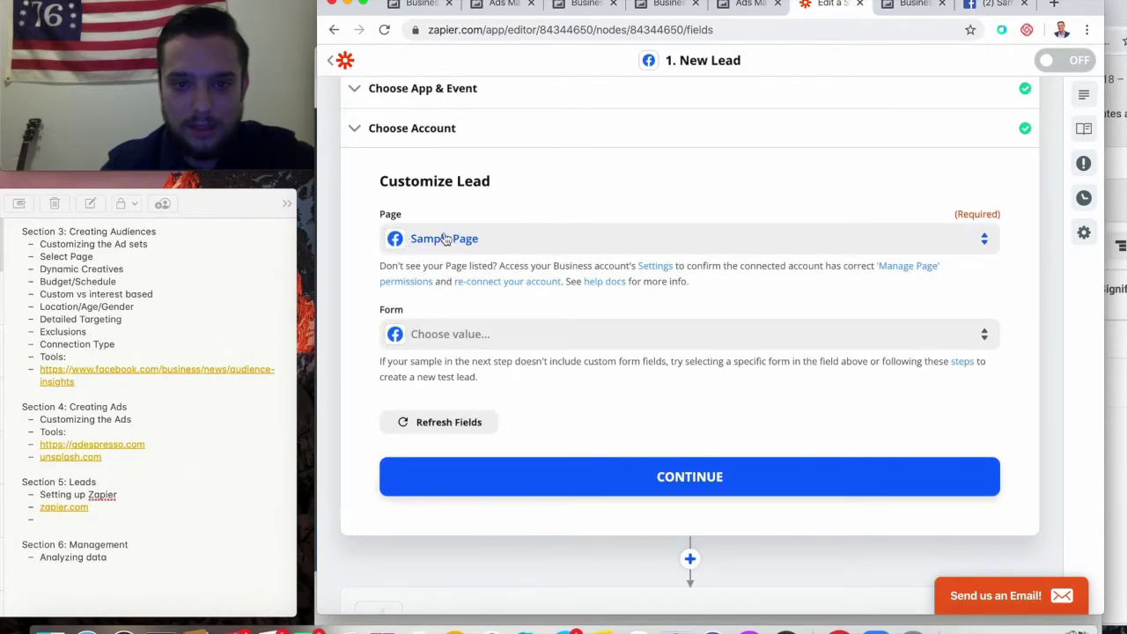
left_click(478, 345)
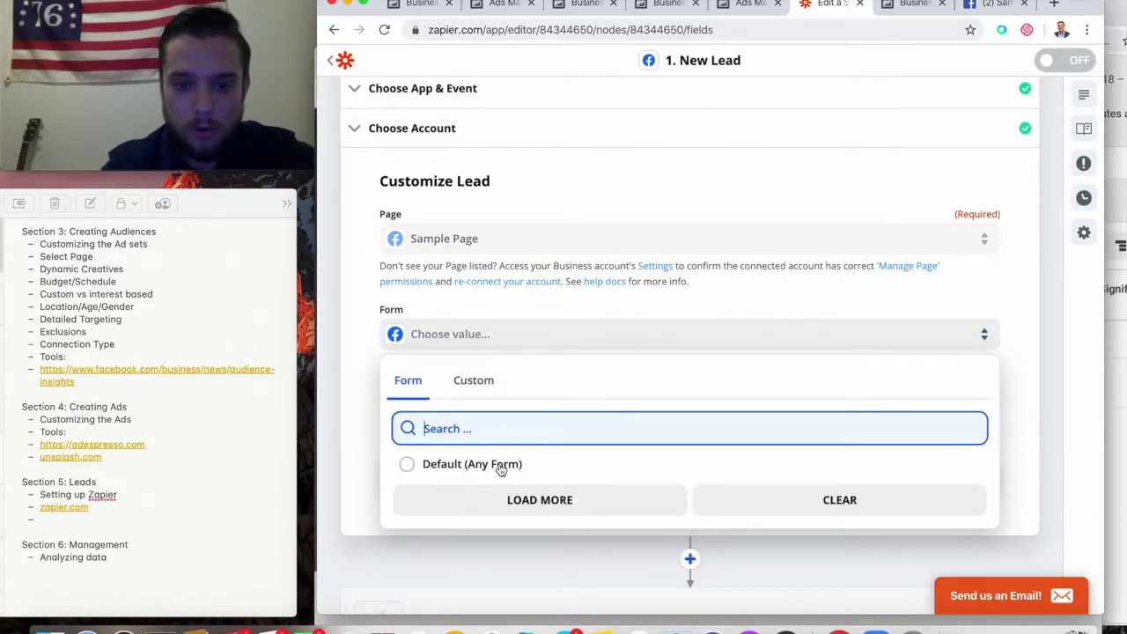
left_click(500, 467)
left_click(490, 345)
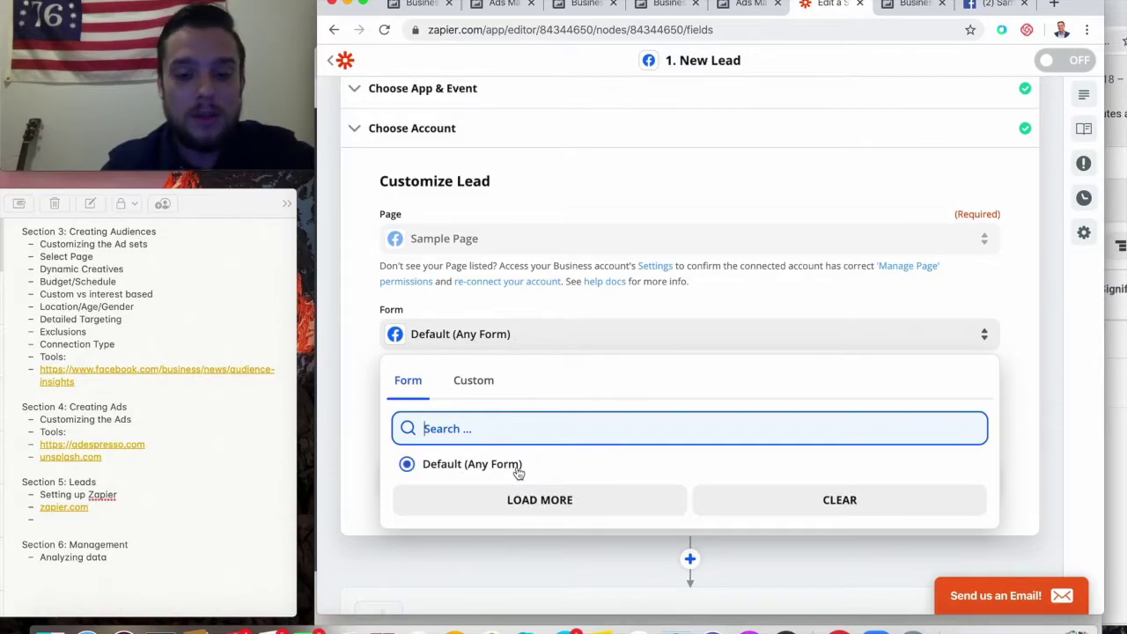
left_click(367, 403)
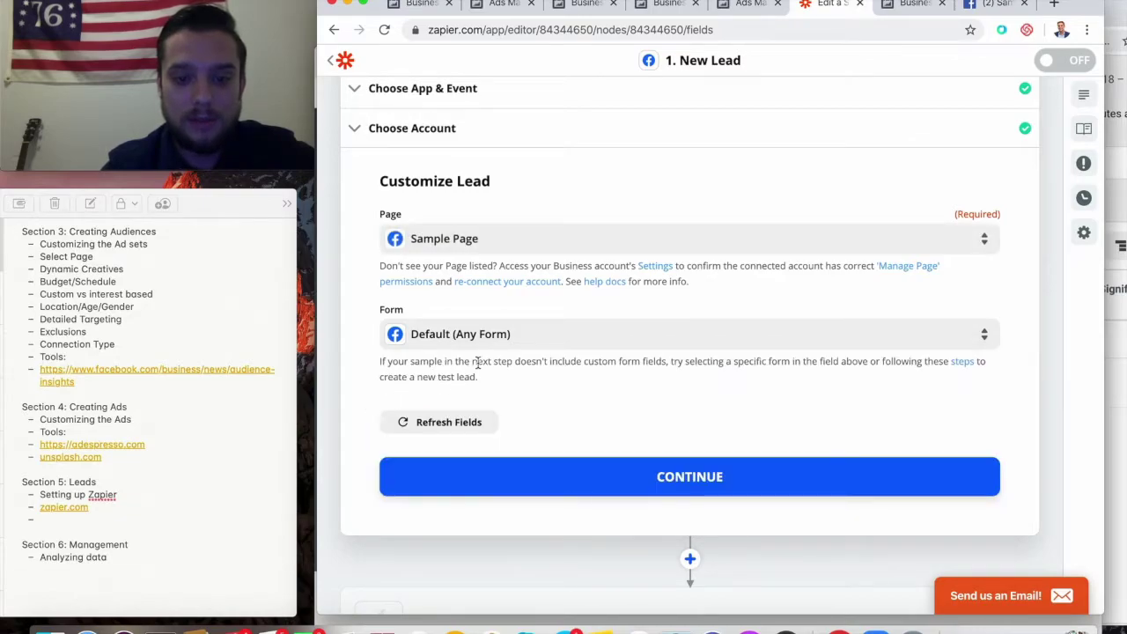
left_click(529, 489)
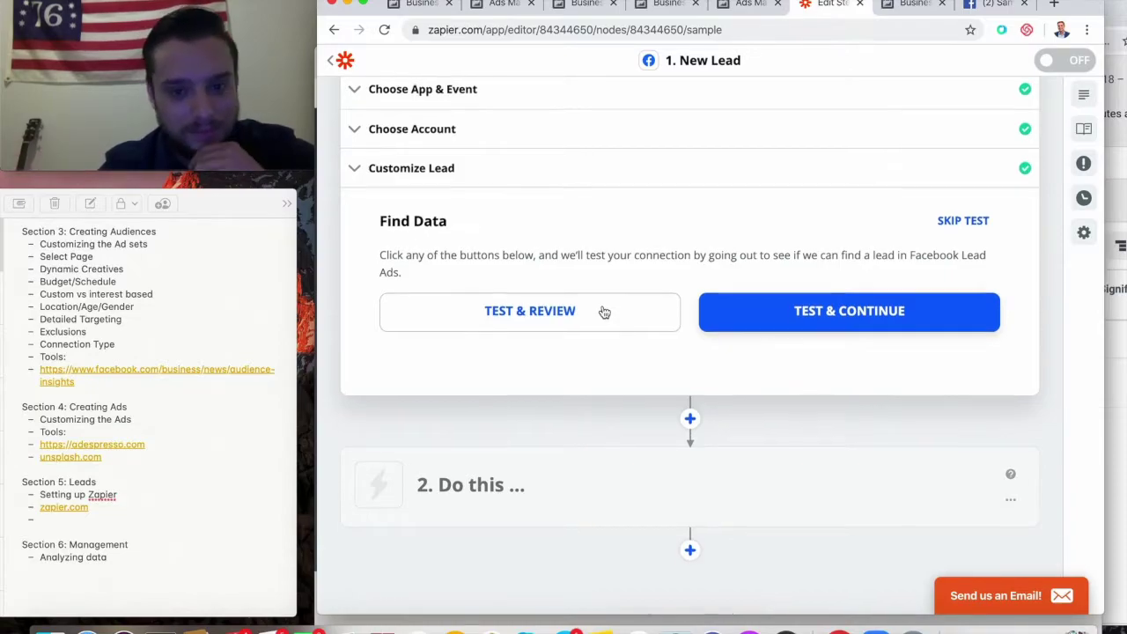
left_click(964, 205)
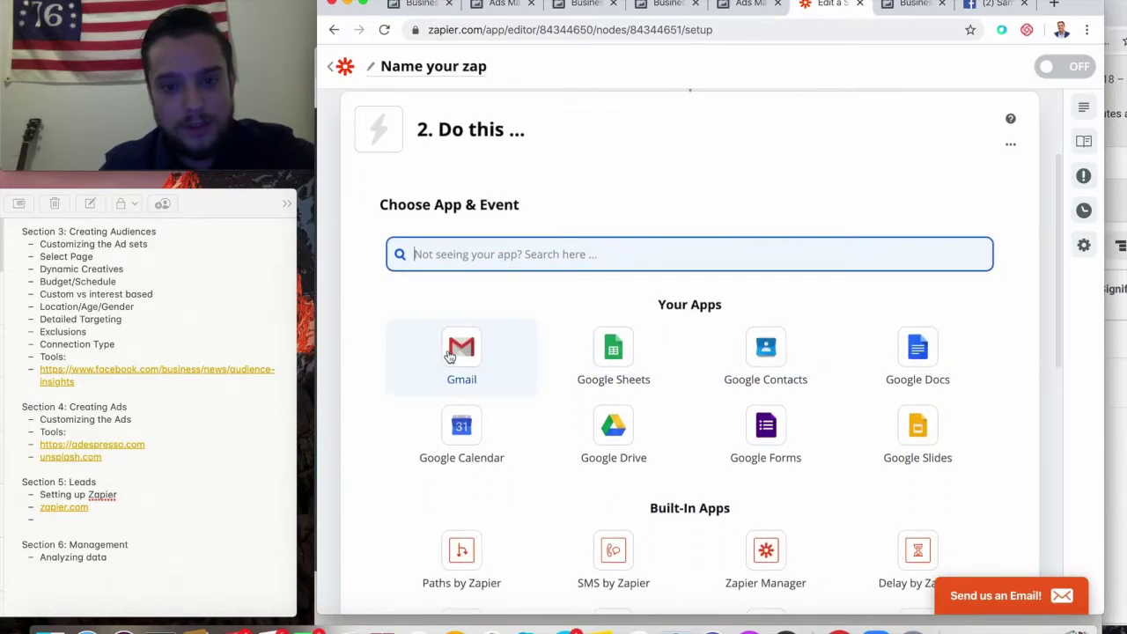
- Set the zap's action to Gmail with the Send Email event and continue to the account choice
left_click(453, 354)
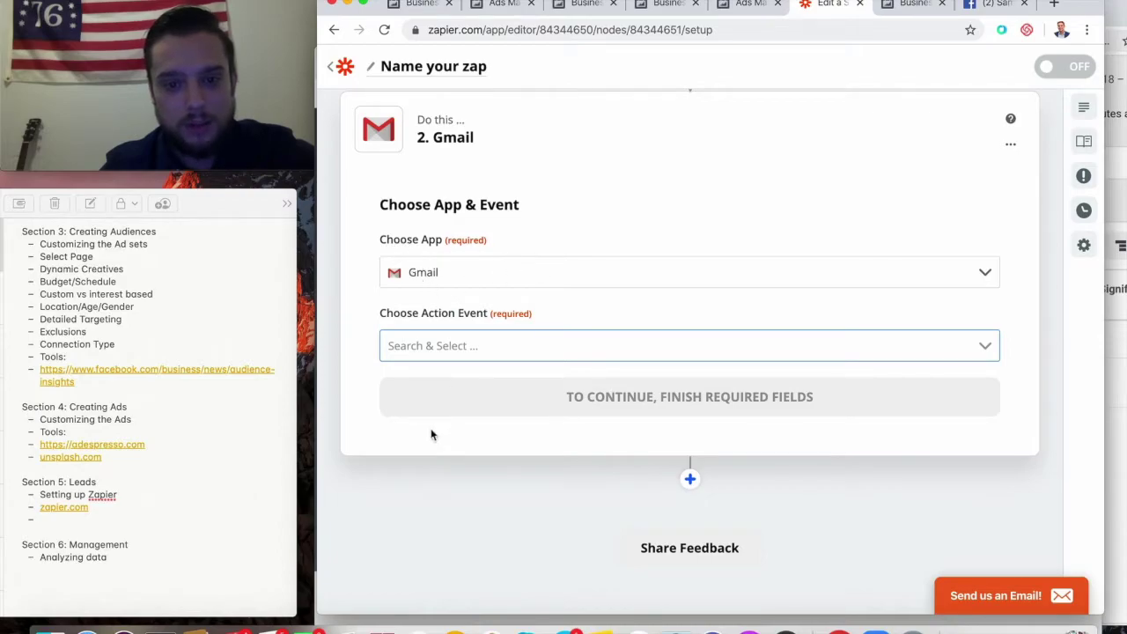
left_click(508, 351)
scroll(506, 350, "up", 3)
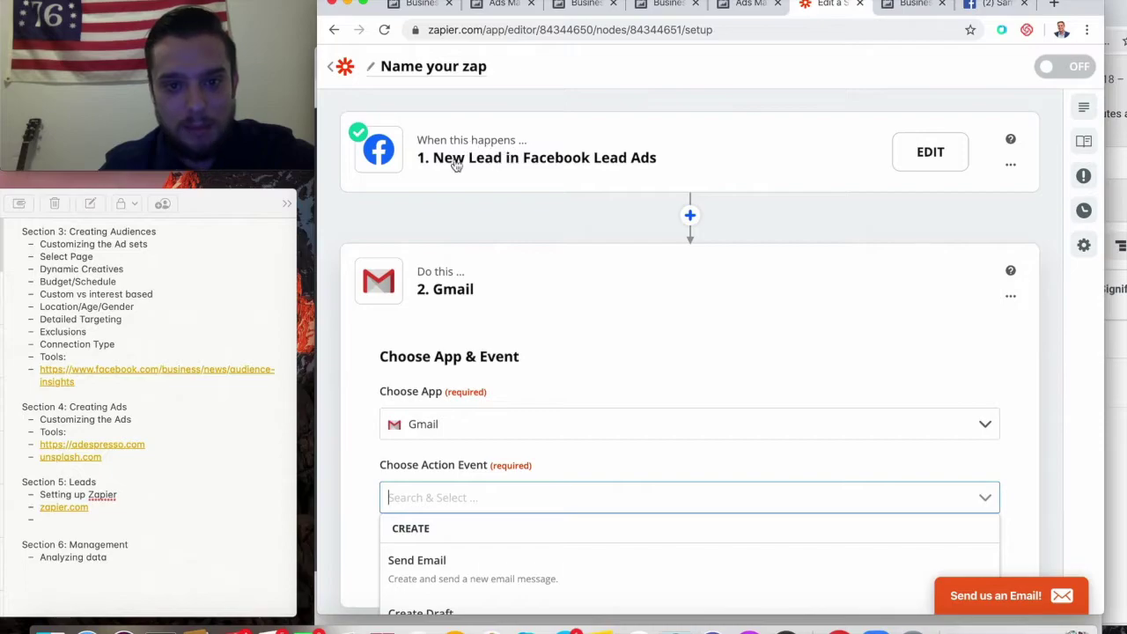
scroll(585, 248, "down", 2)
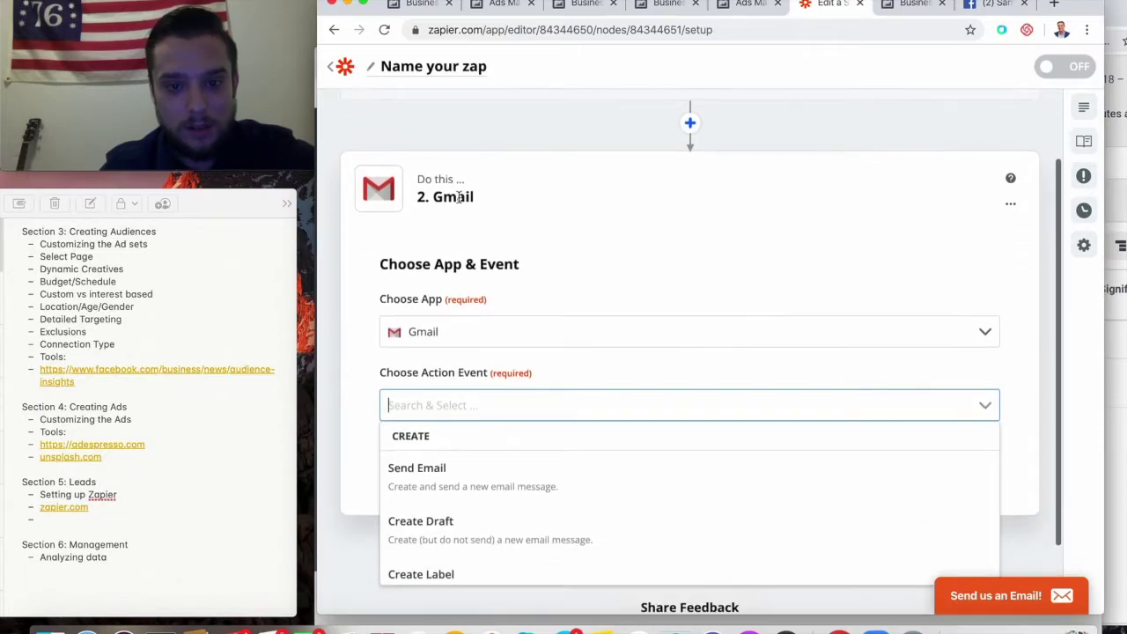
left_click(454, 484)
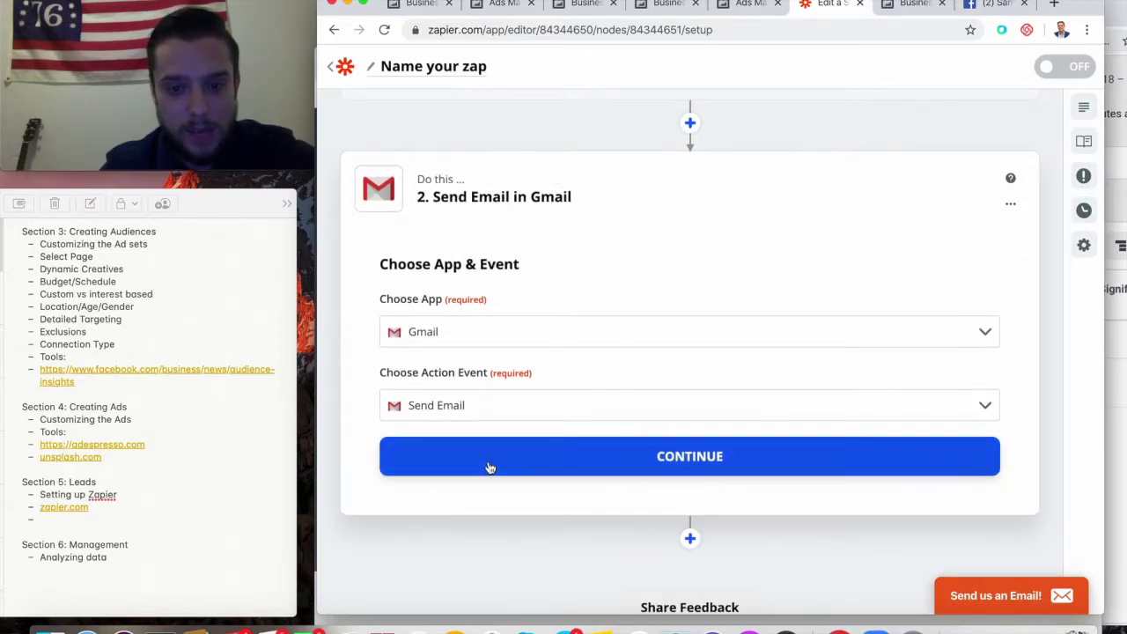
left_click(487, 465)
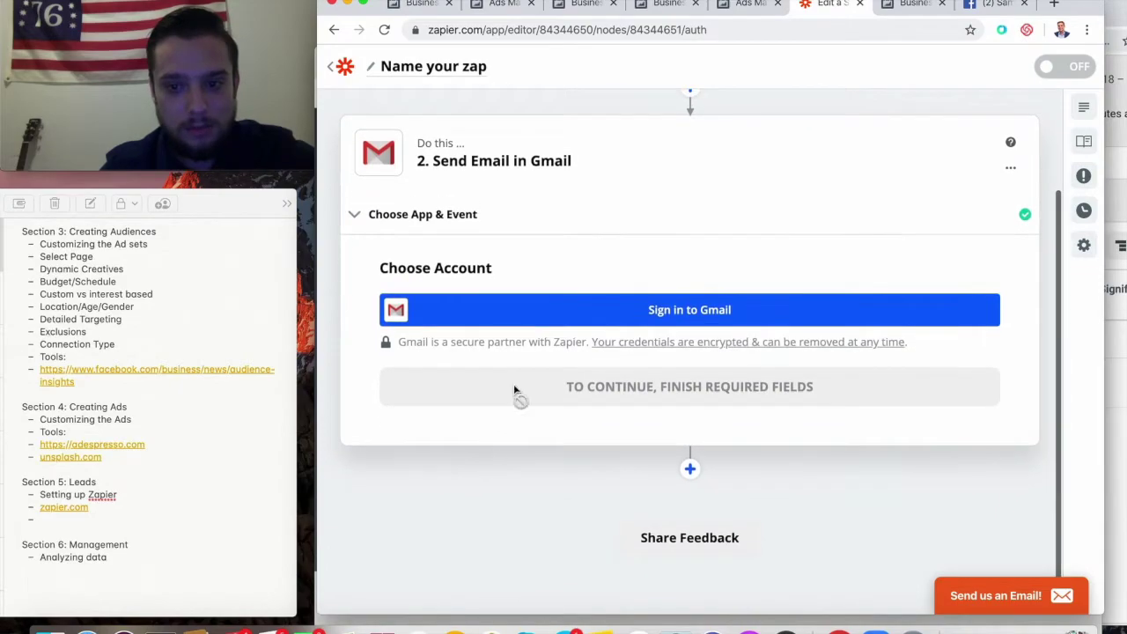
- Sign in to Gmail with the Google account, allow Zapier's requested access, and accept the connected account for the action
left_click(550, 322)
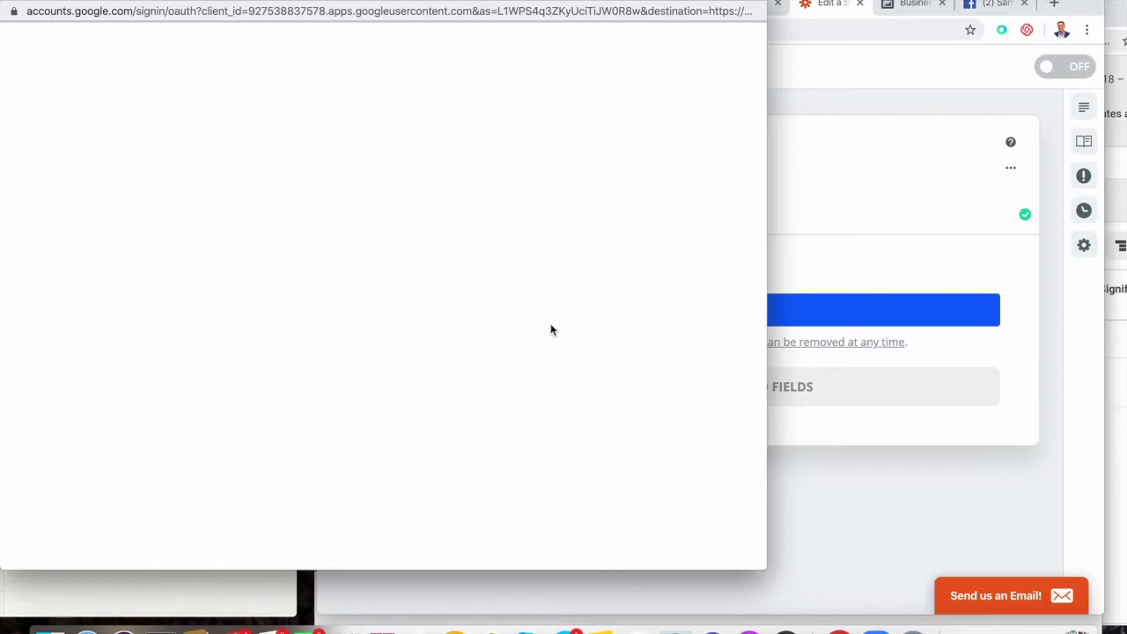
left_click(436, 253)
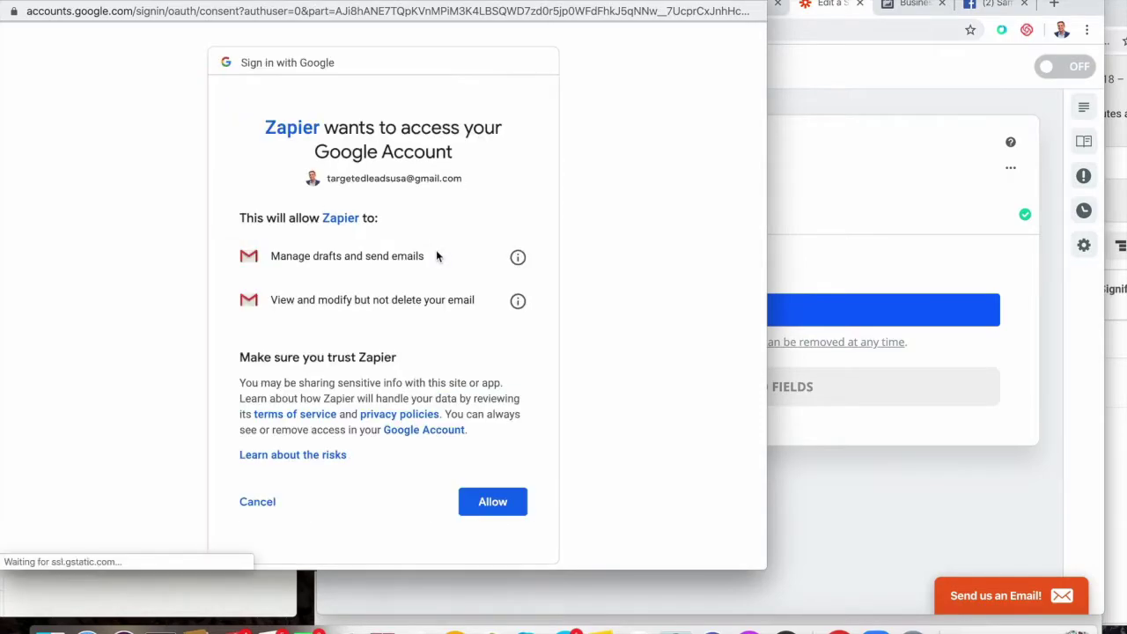
left_click(511, 506)
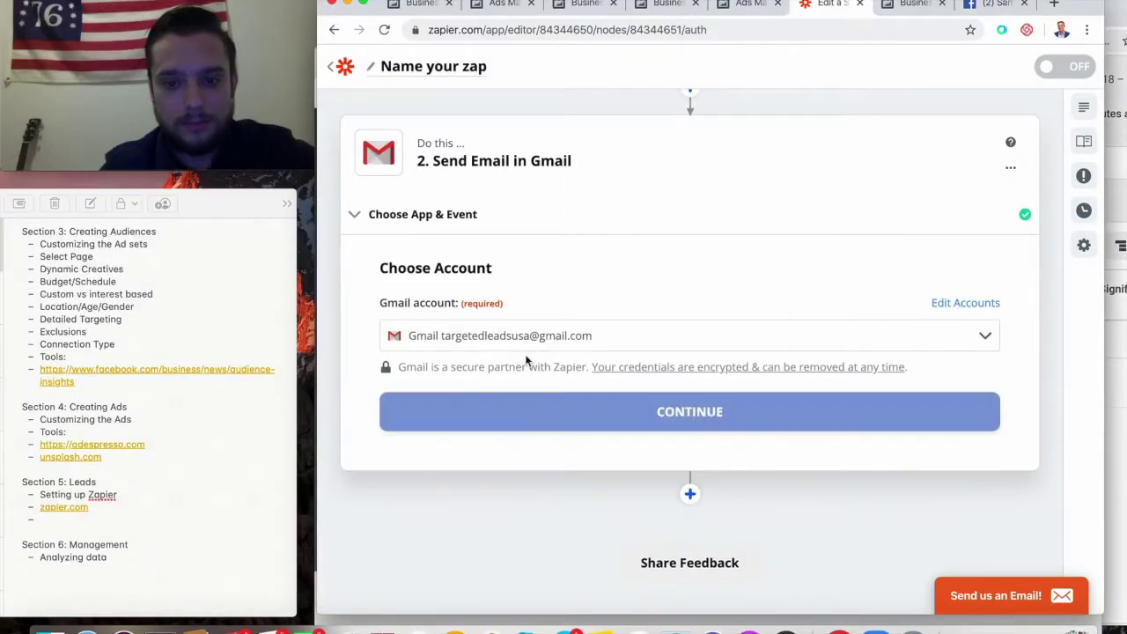
left_click(525, 416)
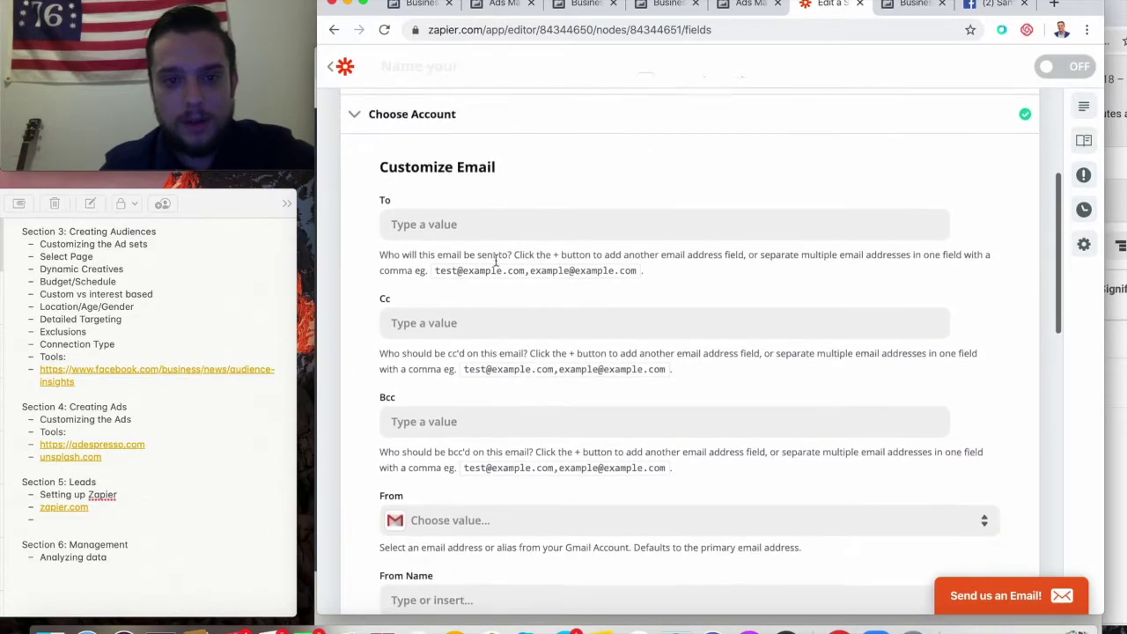
- Examine the Customize Email fields from To through Attachments, including the lead data available for the recipient, and refresh the fields
left_click(502, 216)
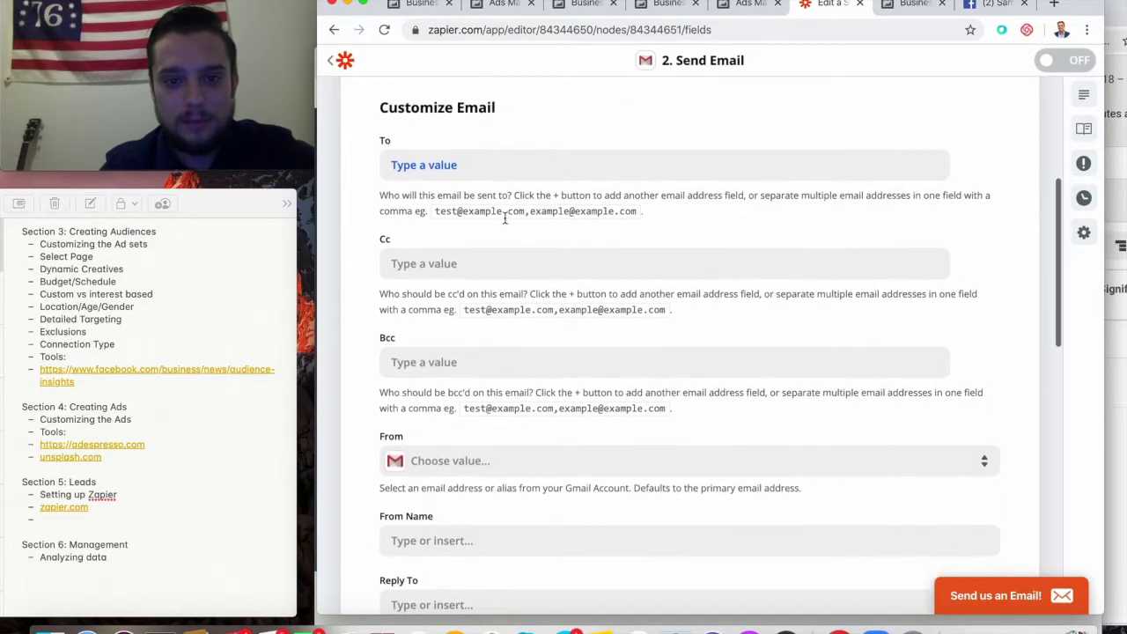
left_click(469, 168)
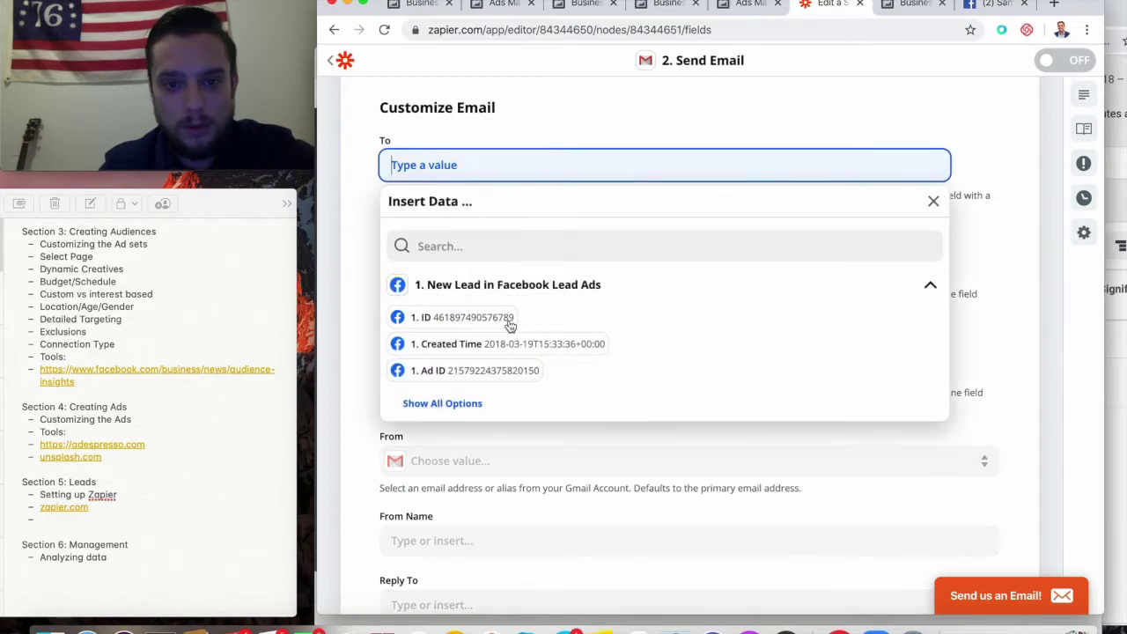
left_click(497, 286)
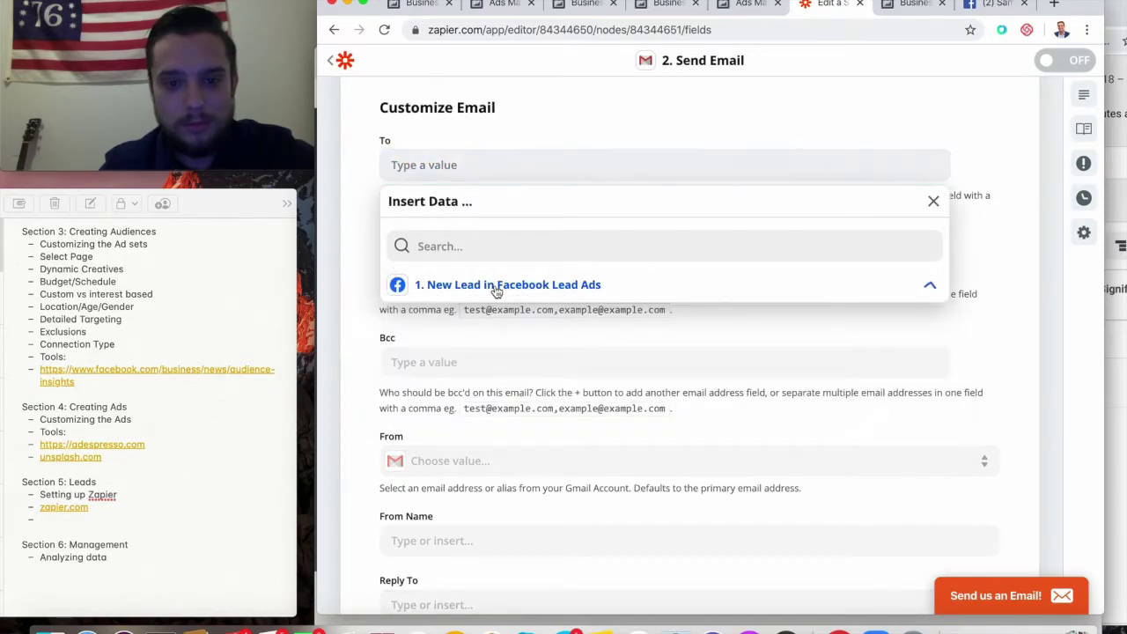
left_click(366, 240)
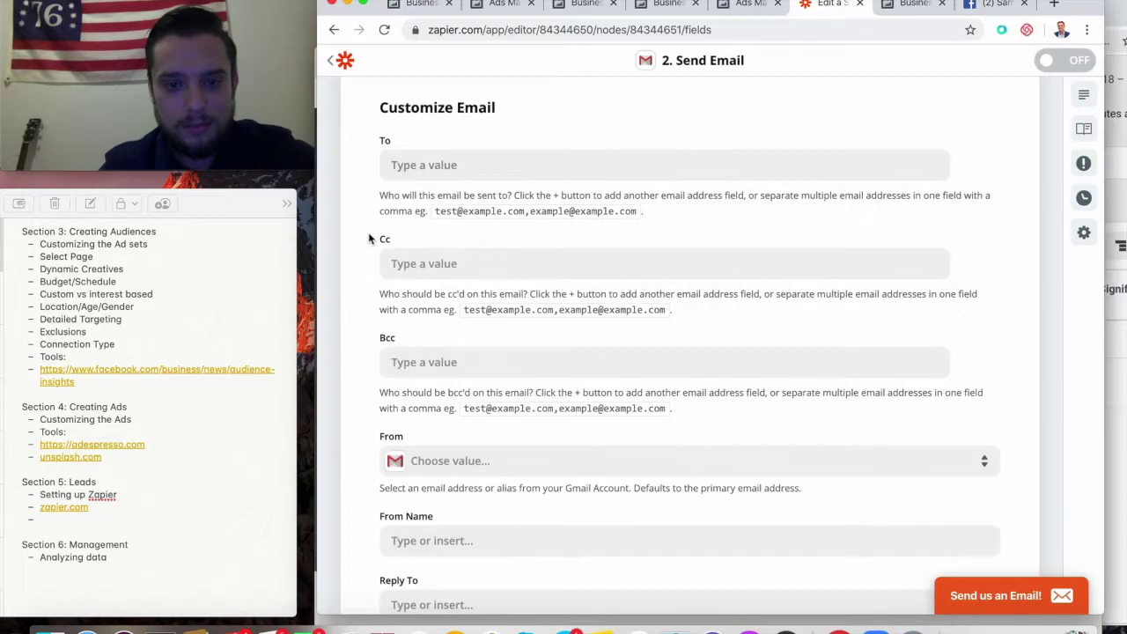
scroll(445, 188, "down", 5)
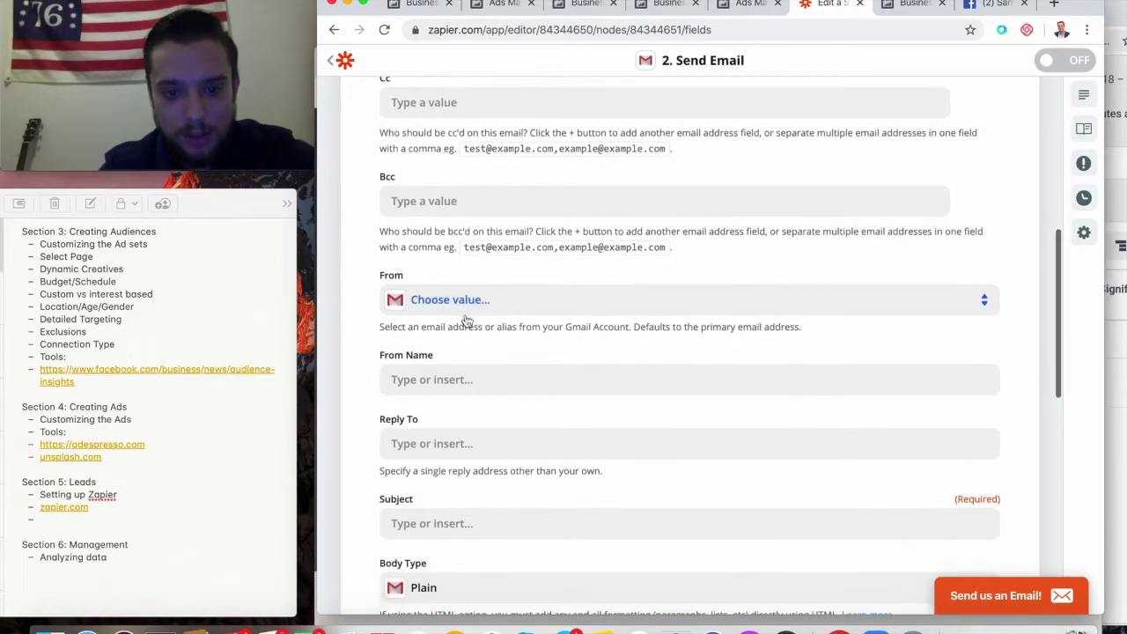
scroll(465, 331, "down", 12)
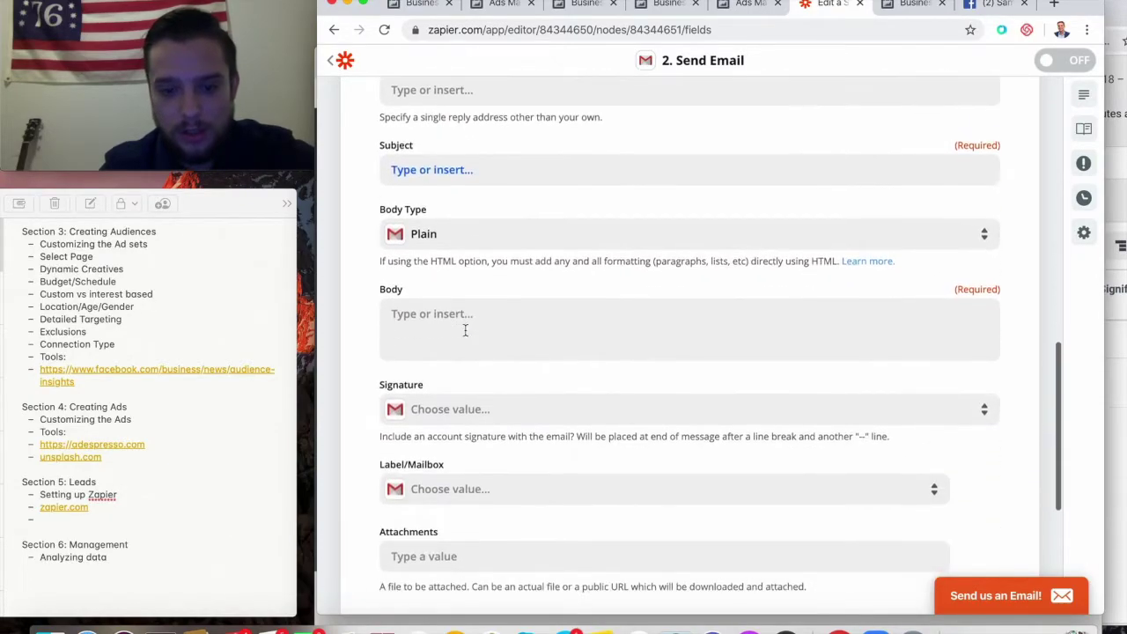
scroll(465, 330, "down", 2)
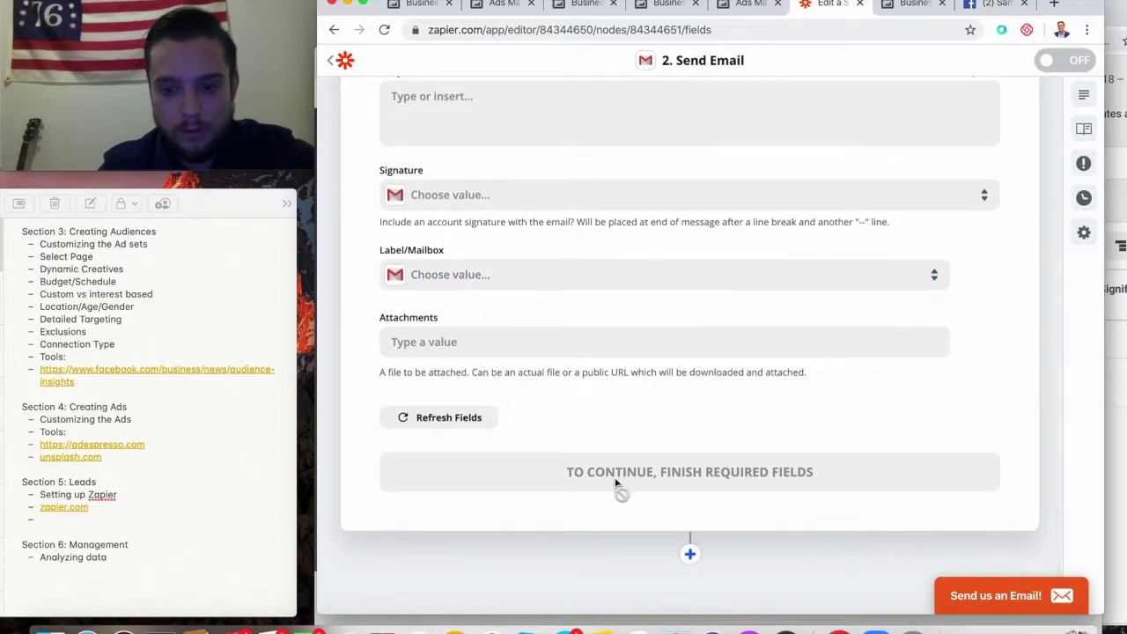
scroll(480, 362, "down", 2)
left_click(480, 364)
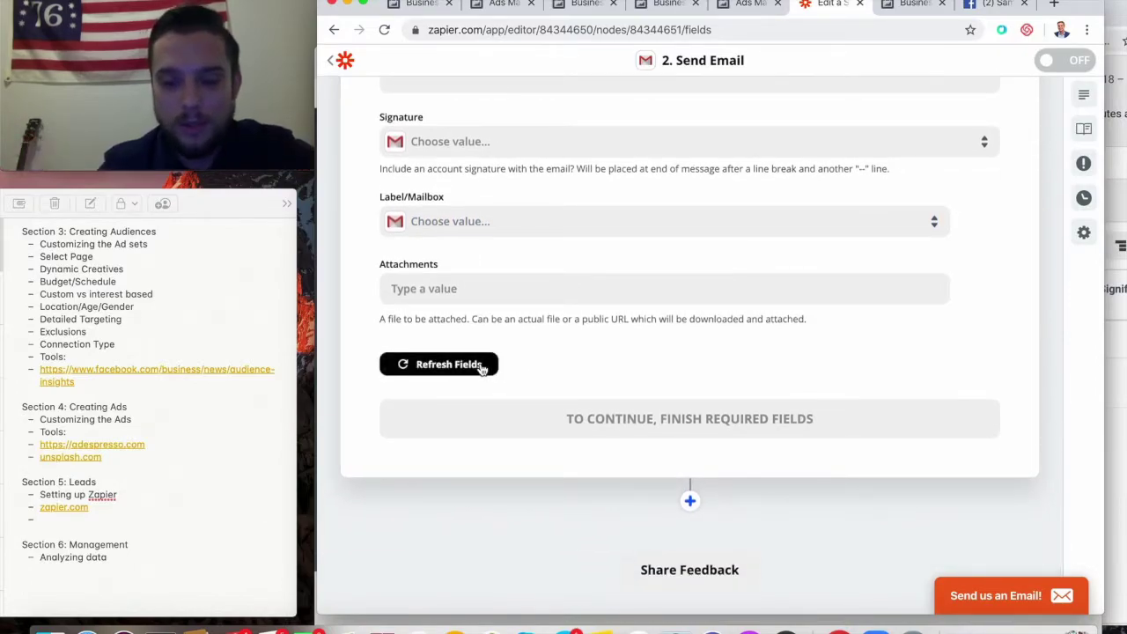
scroll(481, 369, "up", 8)
scroll(482, 369, "up", 15)
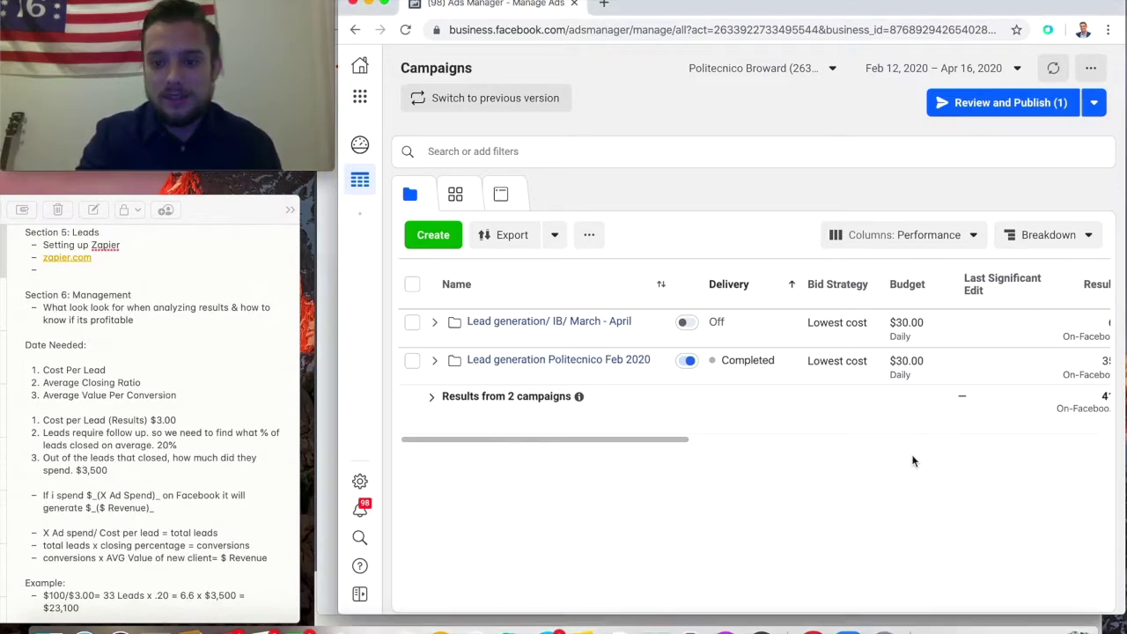
- Switch to Ads Manager and examine the results, reach, impressions and cost per result of the two lead generation campaigns
scroll(859, 418, "right", 2)
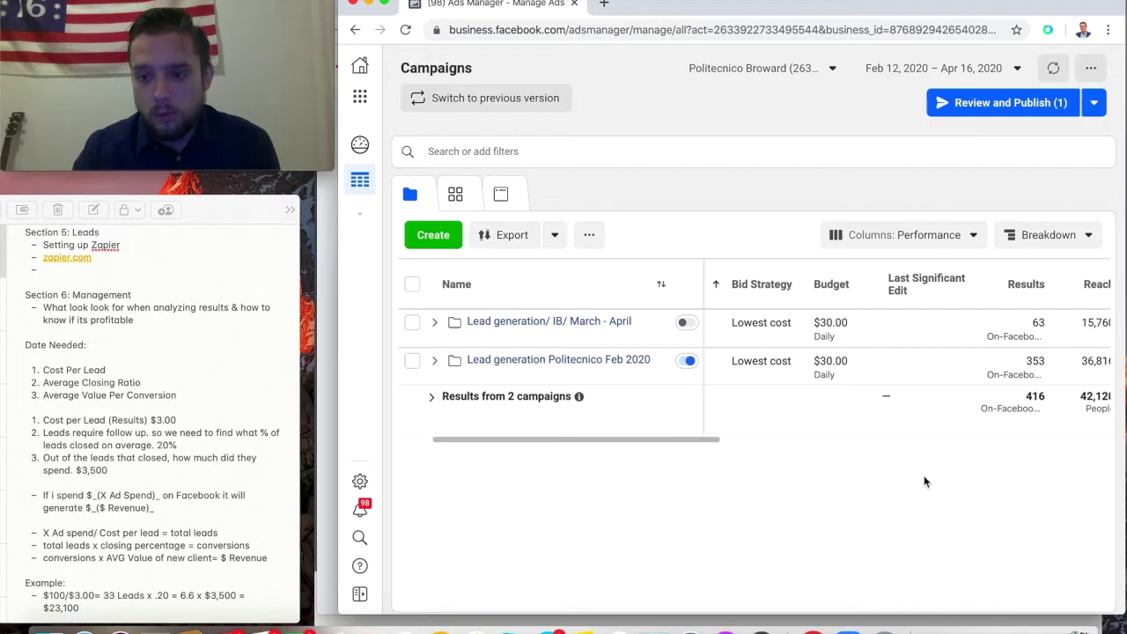
scroll(956, 402, "right", 3)
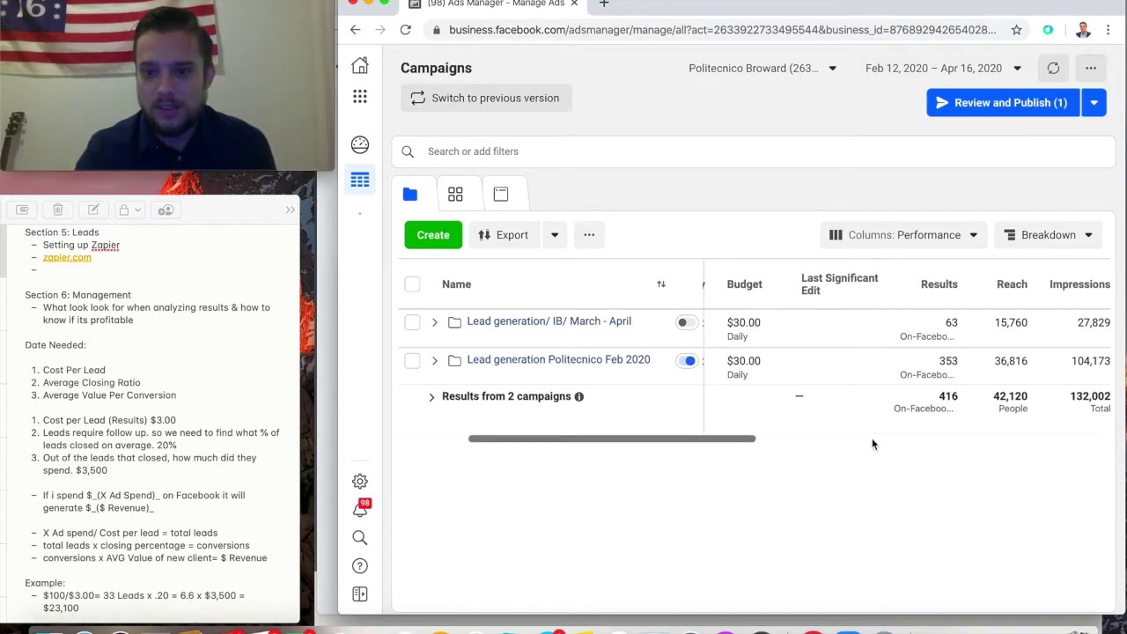
scroll(872, 443, "right", 2)
scroll(903, 437, "right", 6)
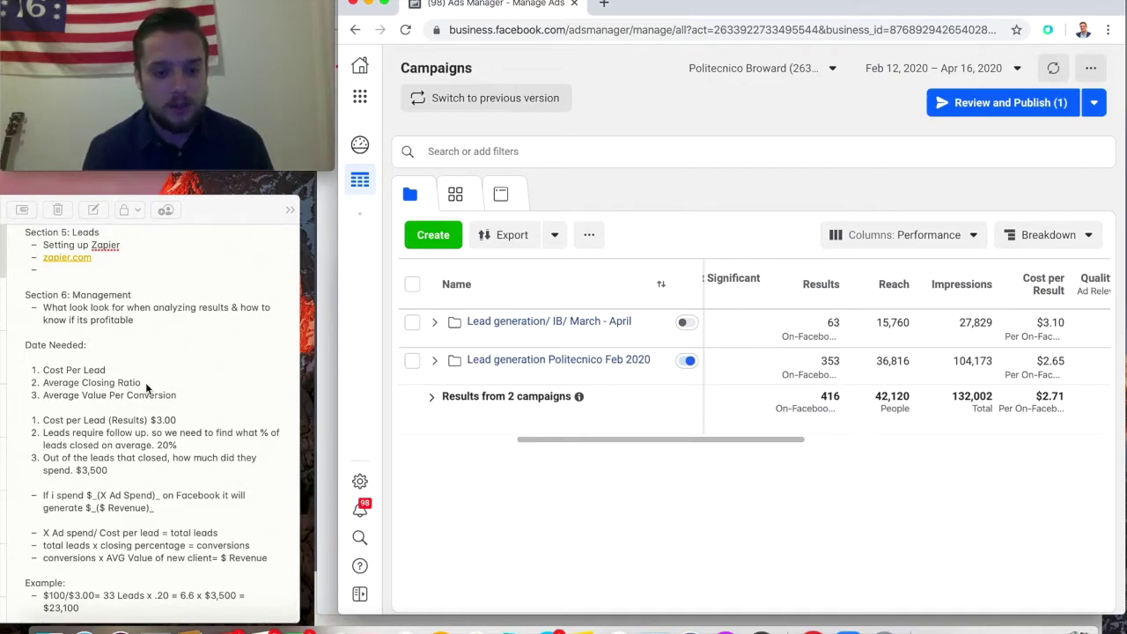
- Review the Section 6 notes on closing ratio, the ad spend to revenue statement, the conversion formulas and the worked example
left_click(167, 438)
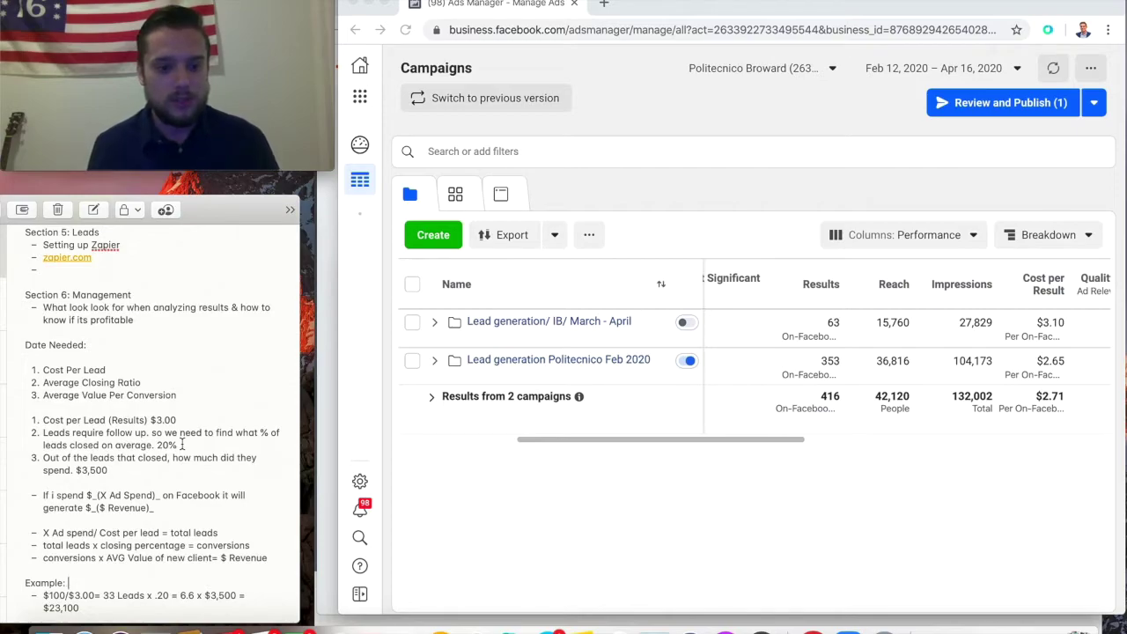
scroll(182, 445, "down", 2)
scroll(182, 445, "down", 1)
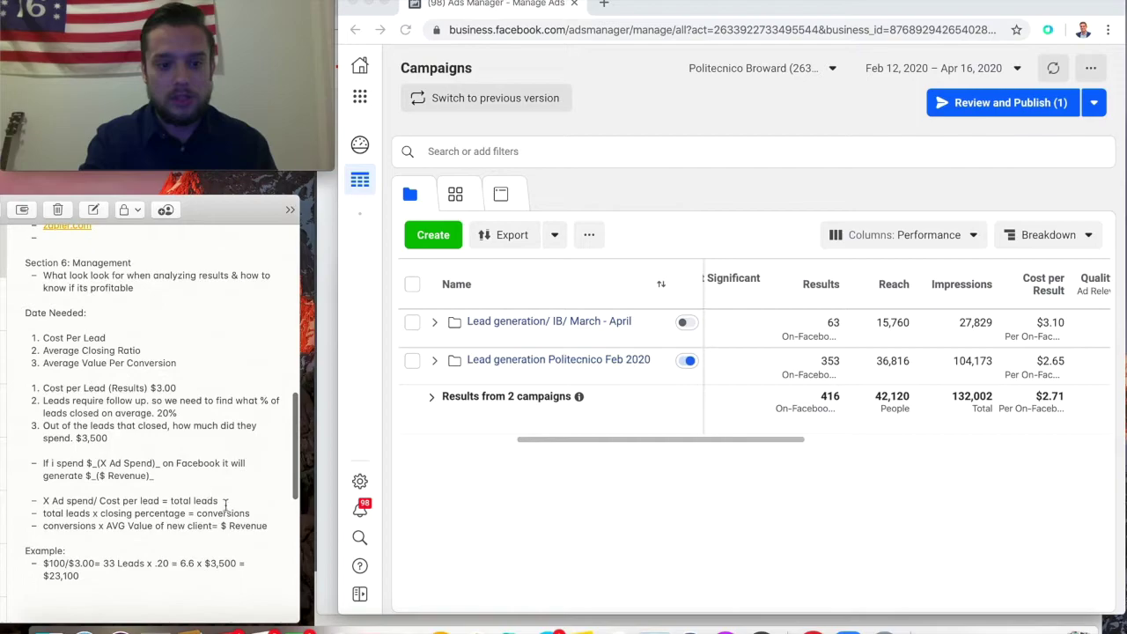
left_click_drag(155, 475, 19, 465)
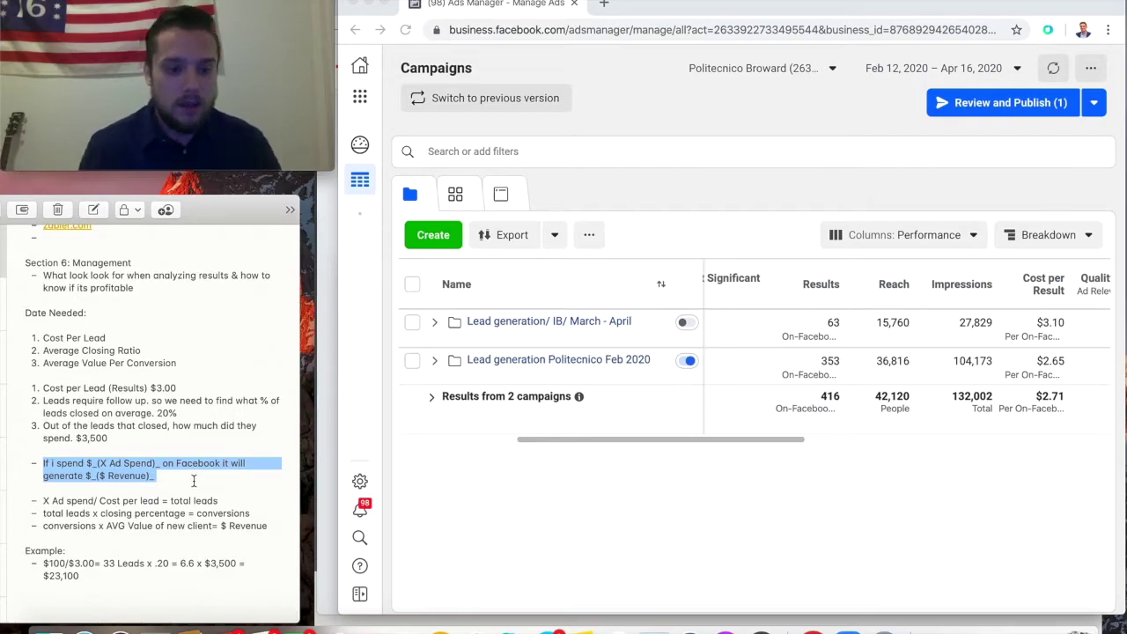
left_click(165, 516)
scroll(165, 516, "down", 2)
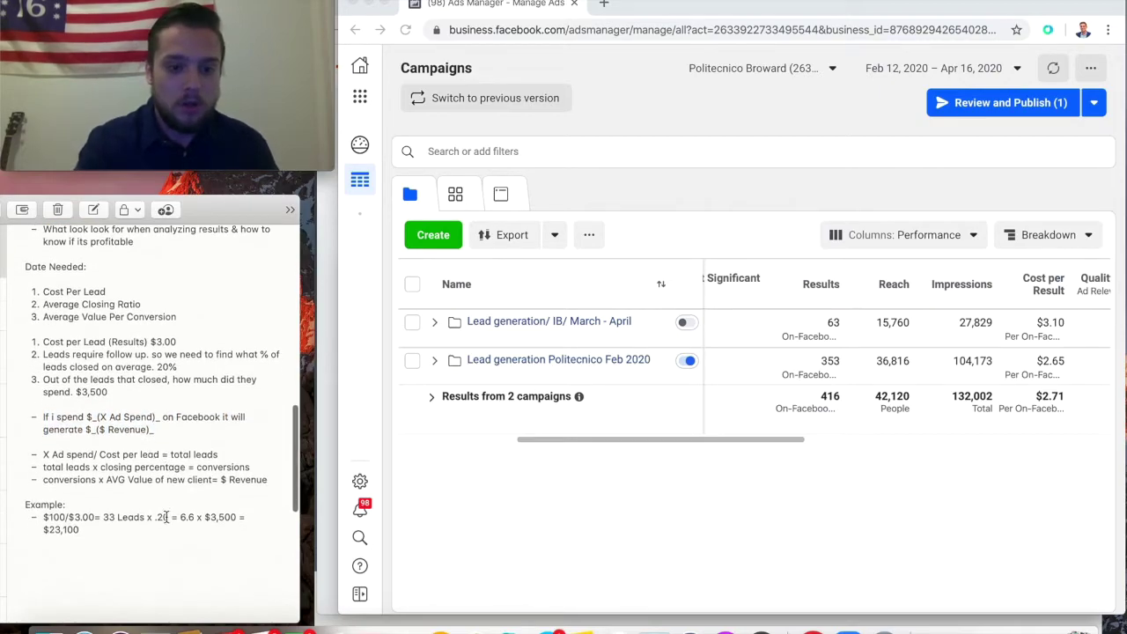